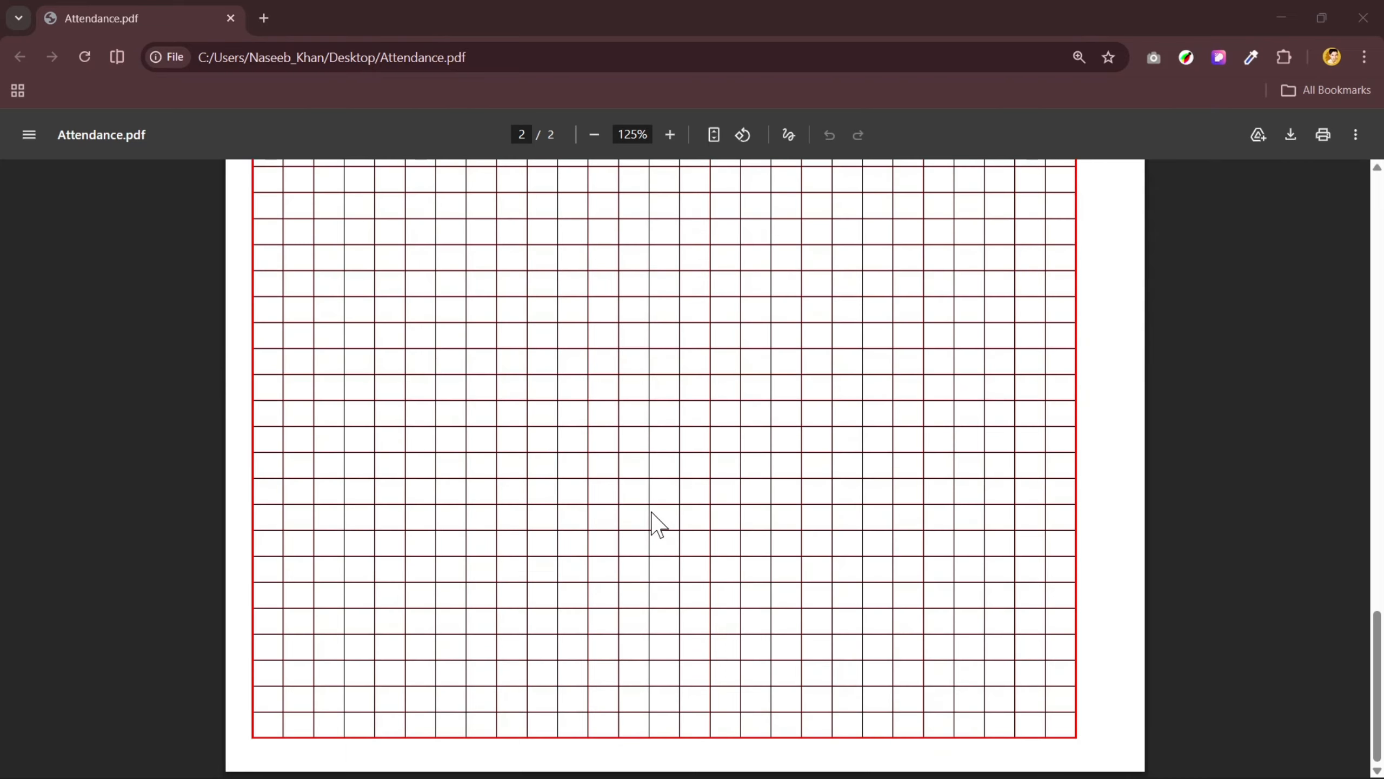
- Examine the layout, column headings and ruled grid of the two-page Attendance.pdf sheet
scroll(652, 518, up, 15)
scroll(653, 509, up, 3)
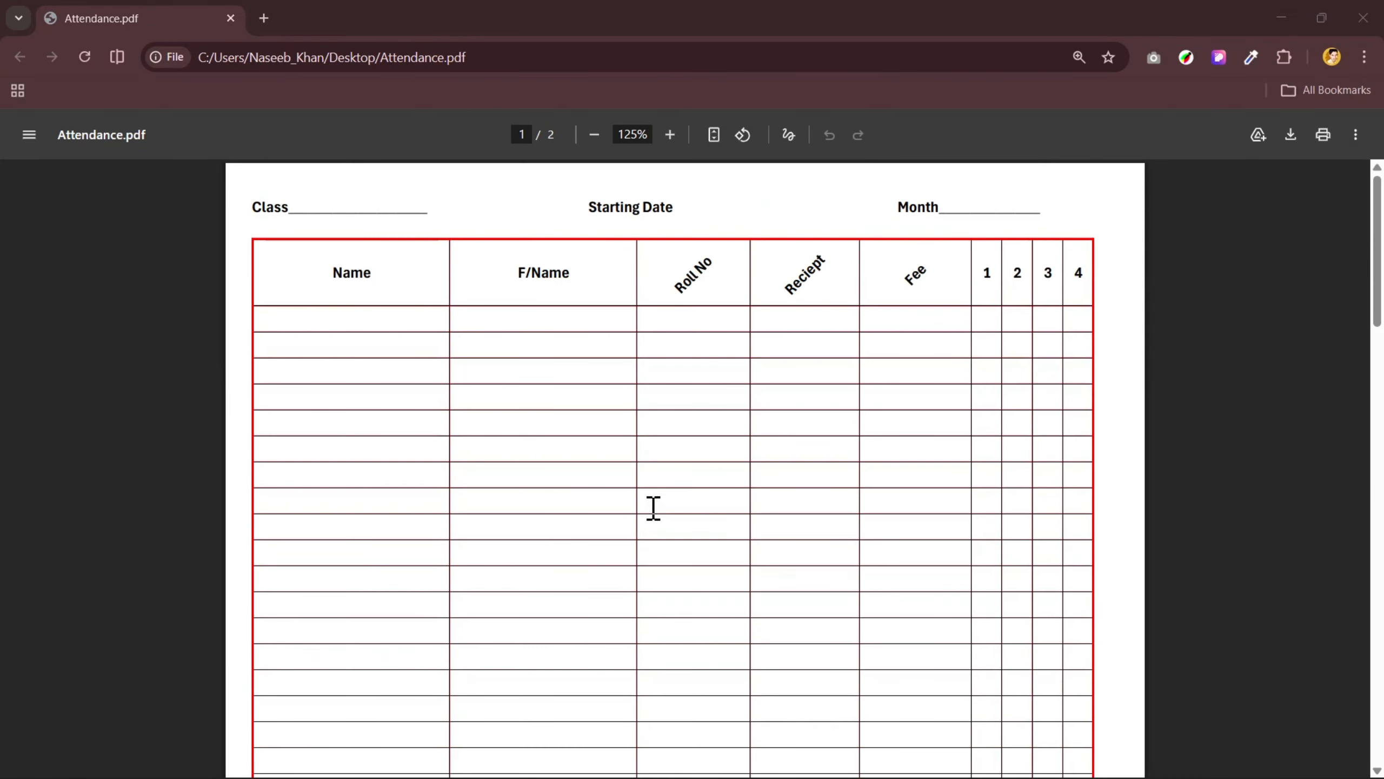
scroll(654, 518, down, 2)
scroll(651, 516, up, 2)
scroll(695, 346, down, 2)
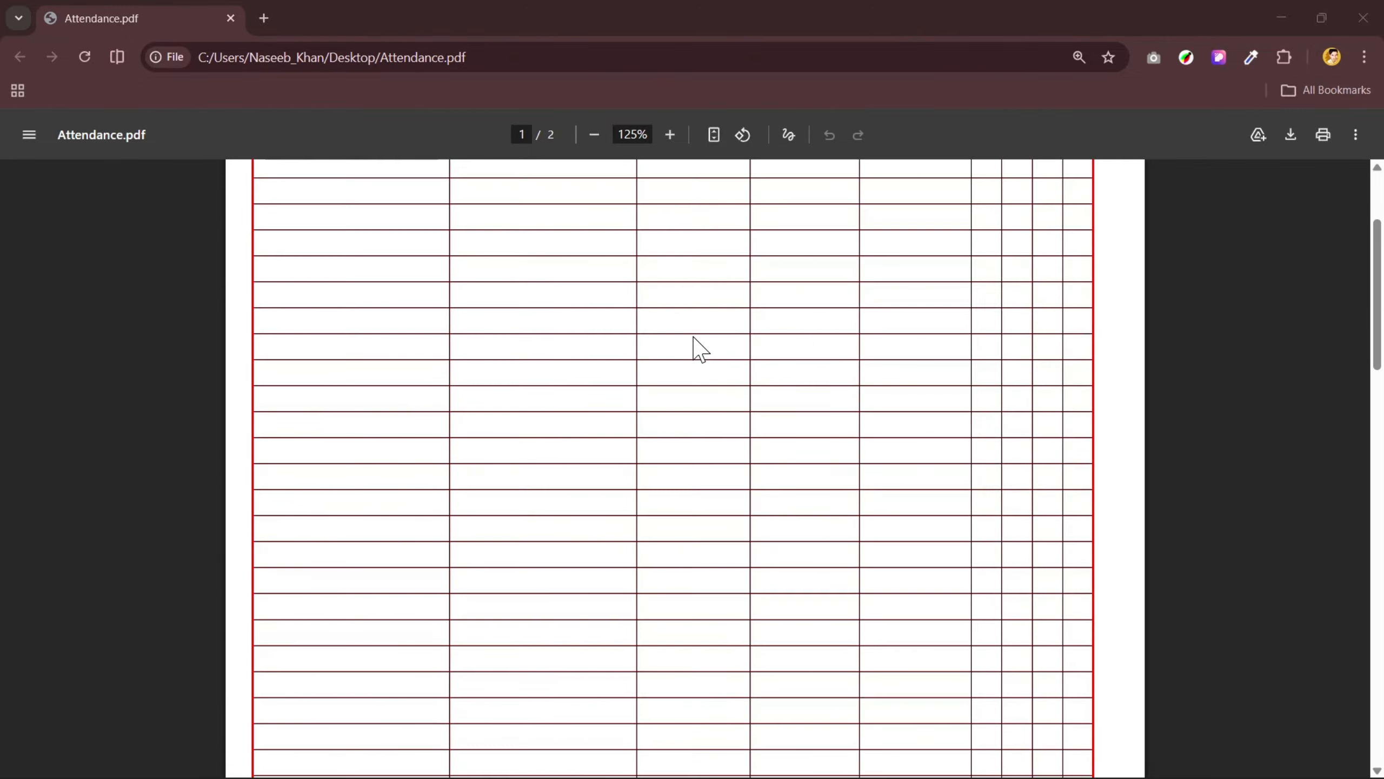
scroll(695, 346, up, 2)
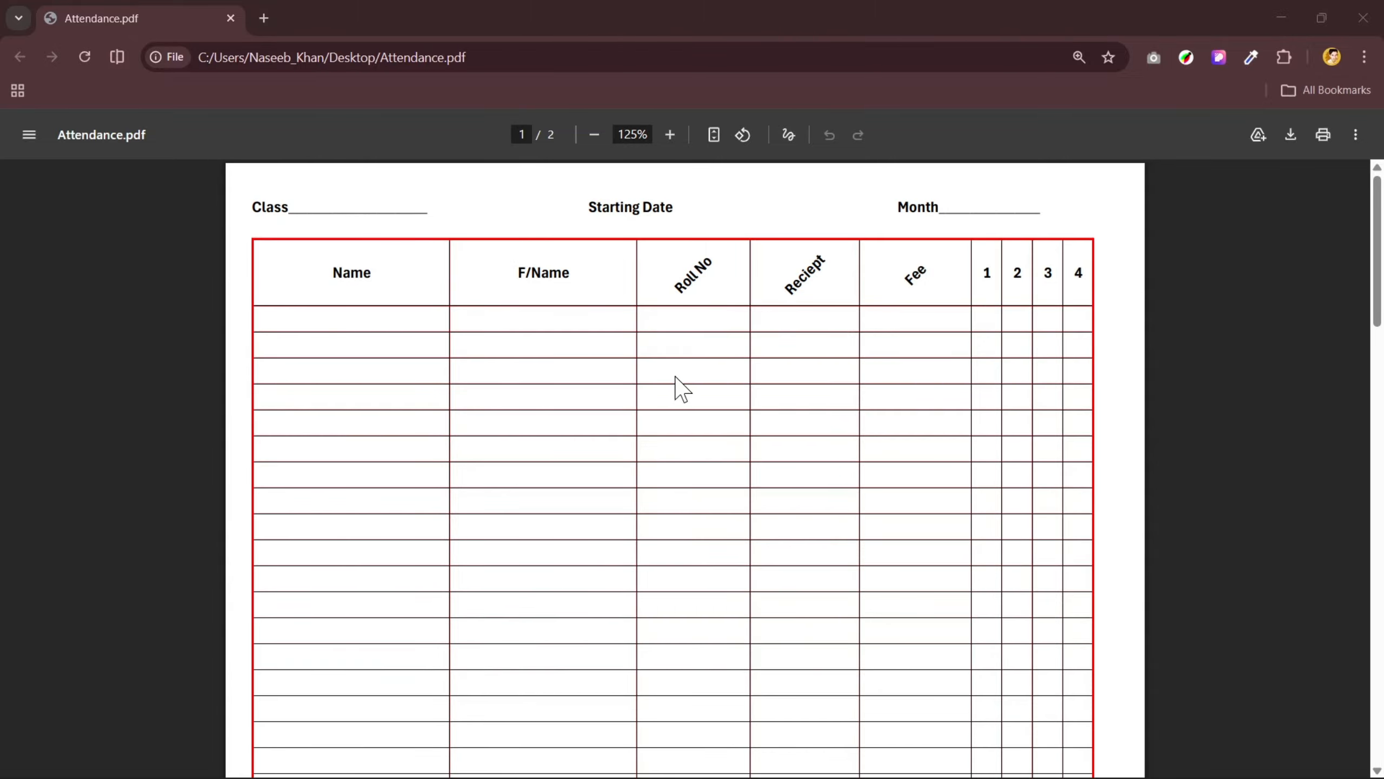
scroll(681, 388, down, 2)
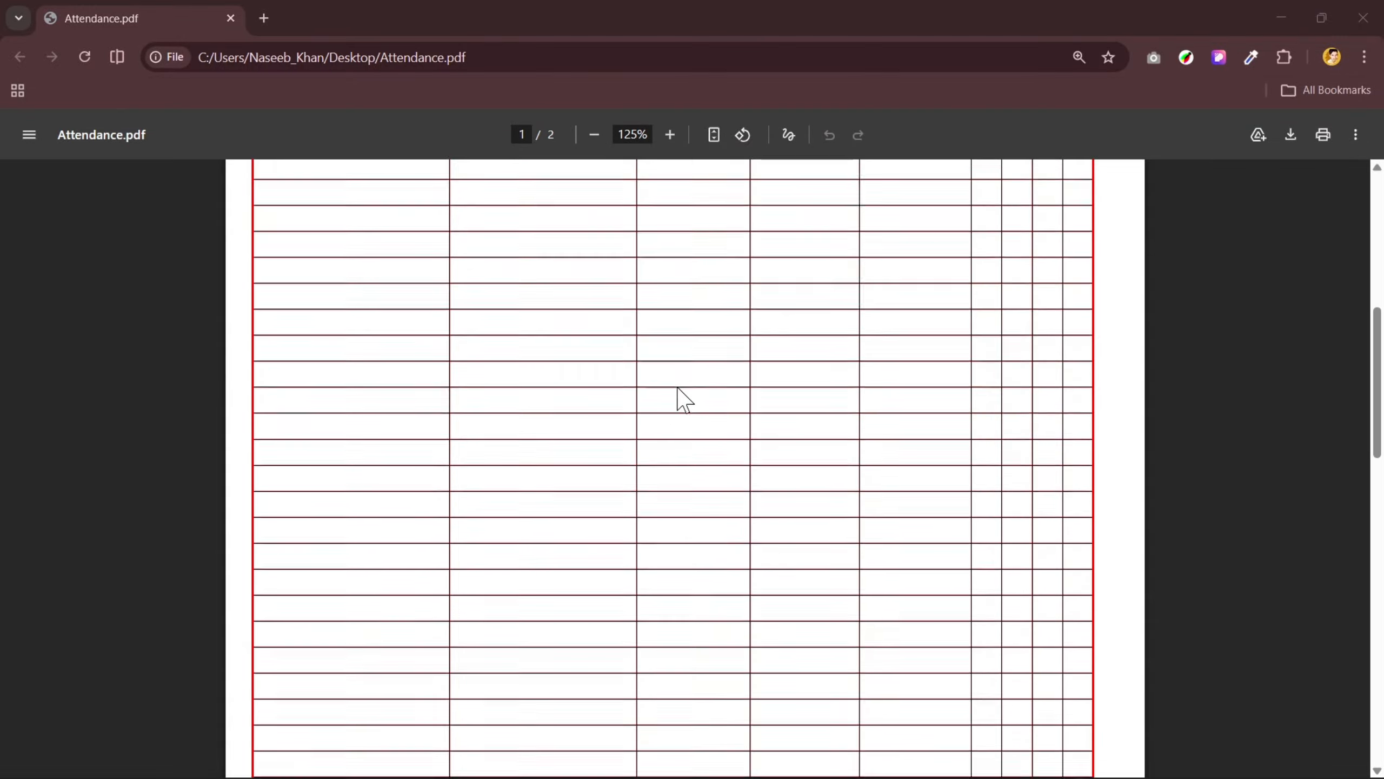
scroll(679, 396, up, 2)
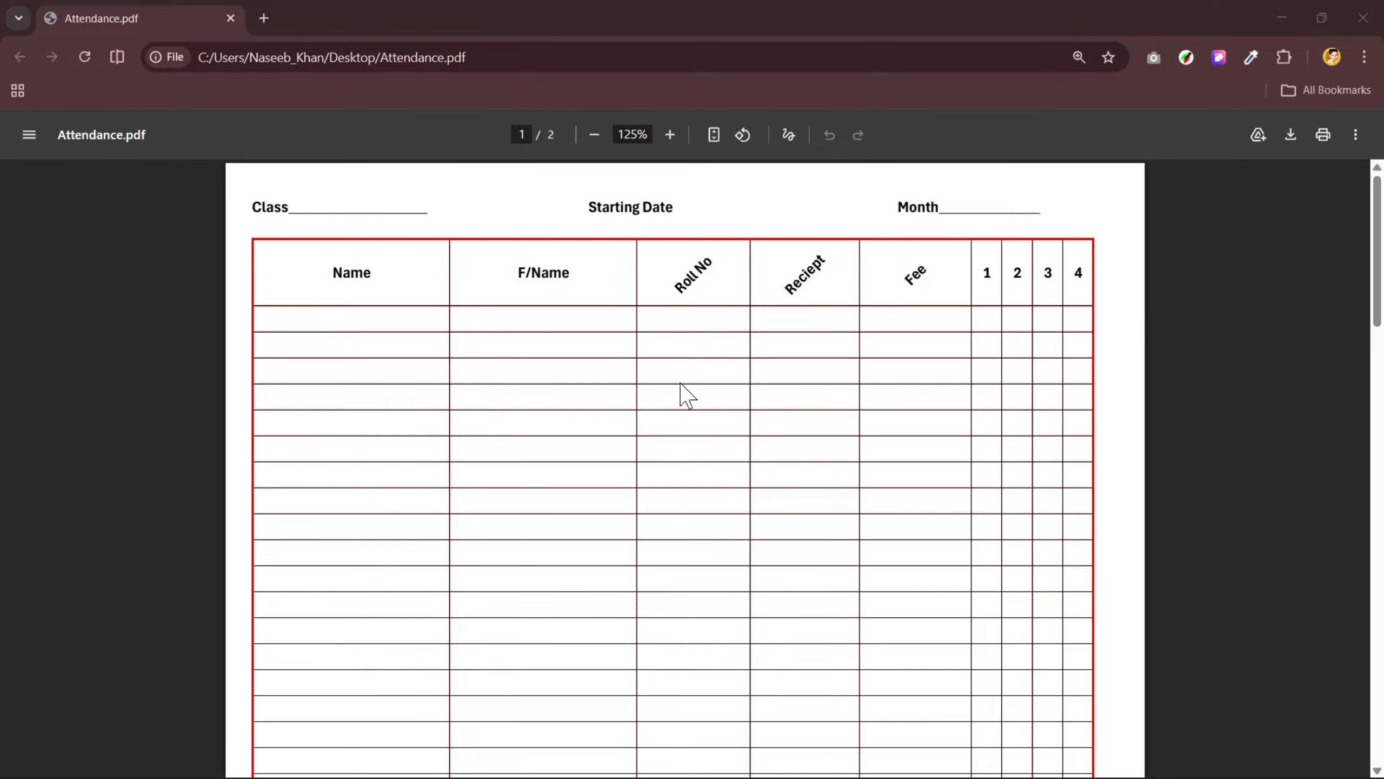
- Launch Excel and create a blank workbook
key(super+r)
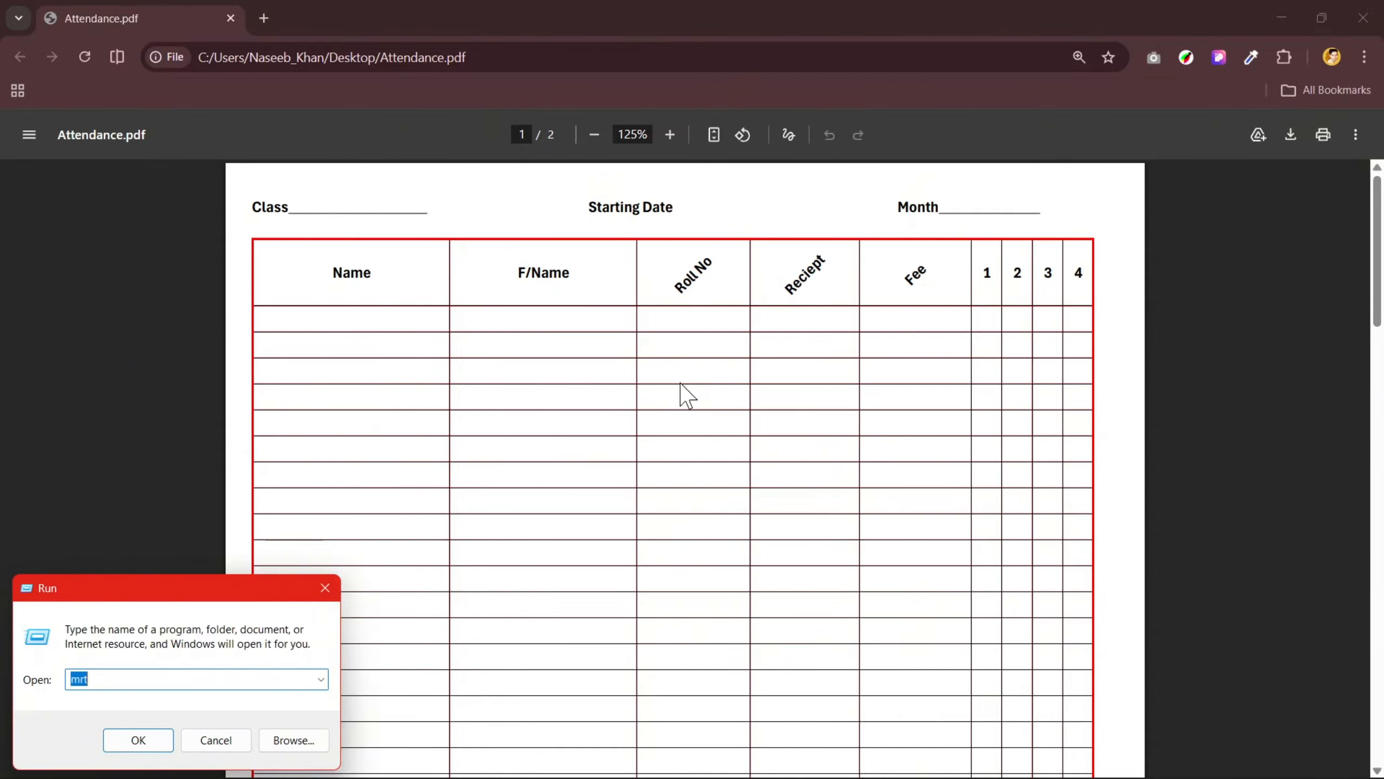
text(cmd)
key(Return)
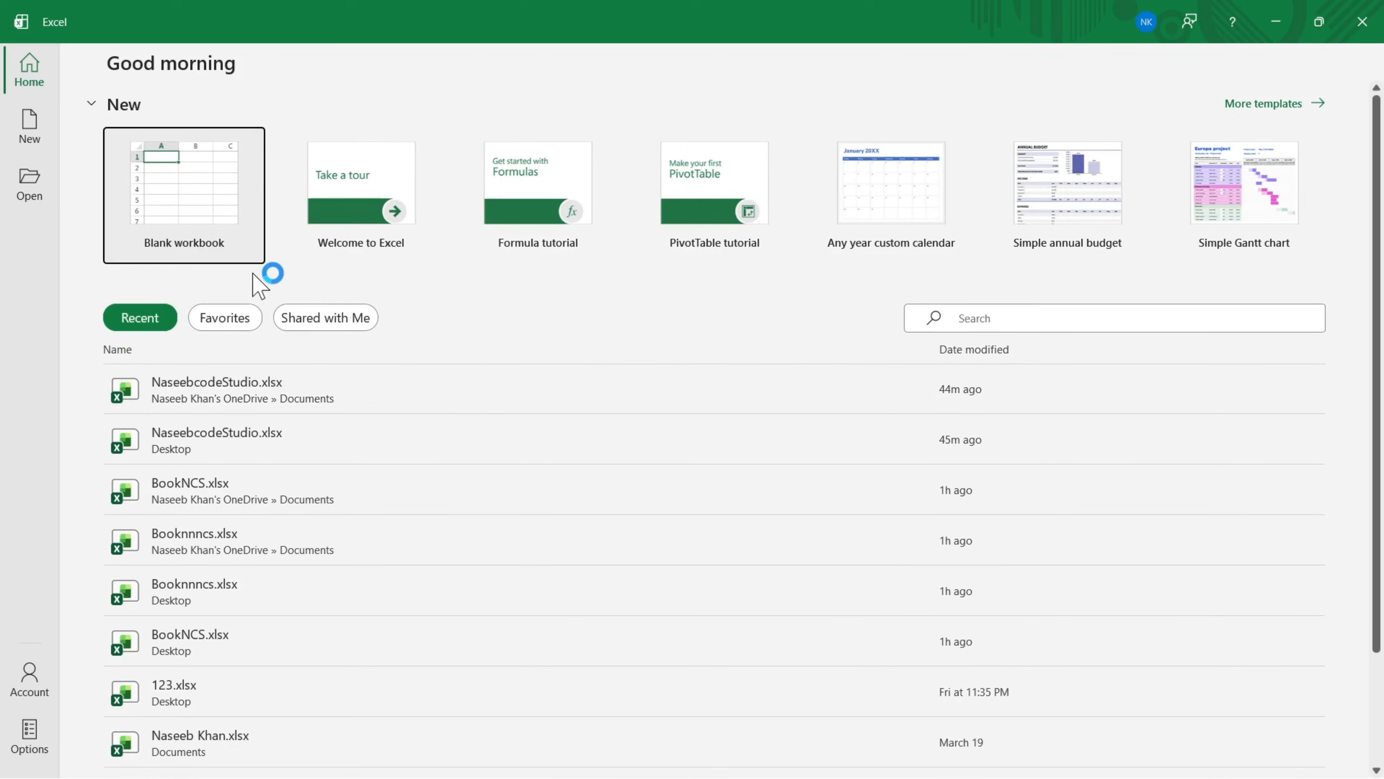
click(206, 136)
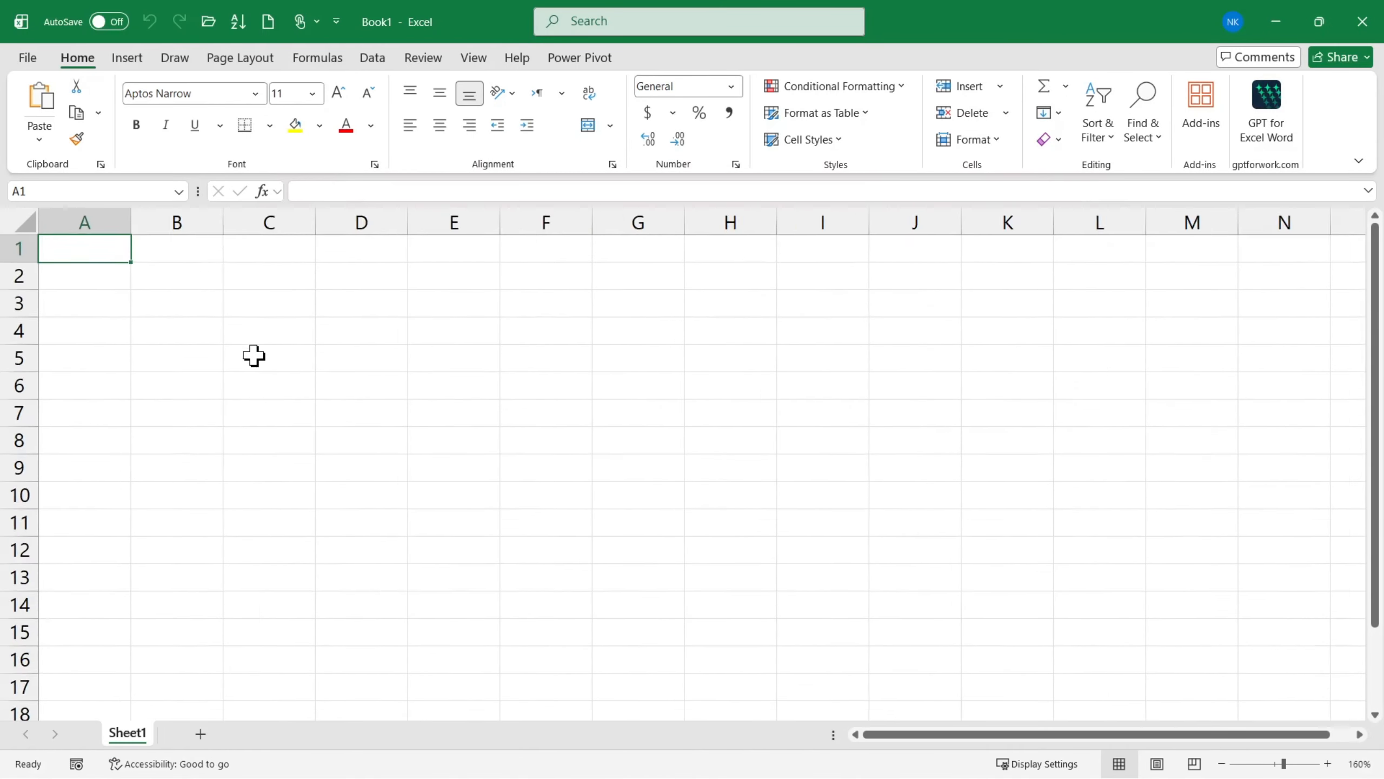
- Enter the headings Name in A1 and F/Name in B1
ctrl+scroll(255, 355, up, 6)
text(Name)
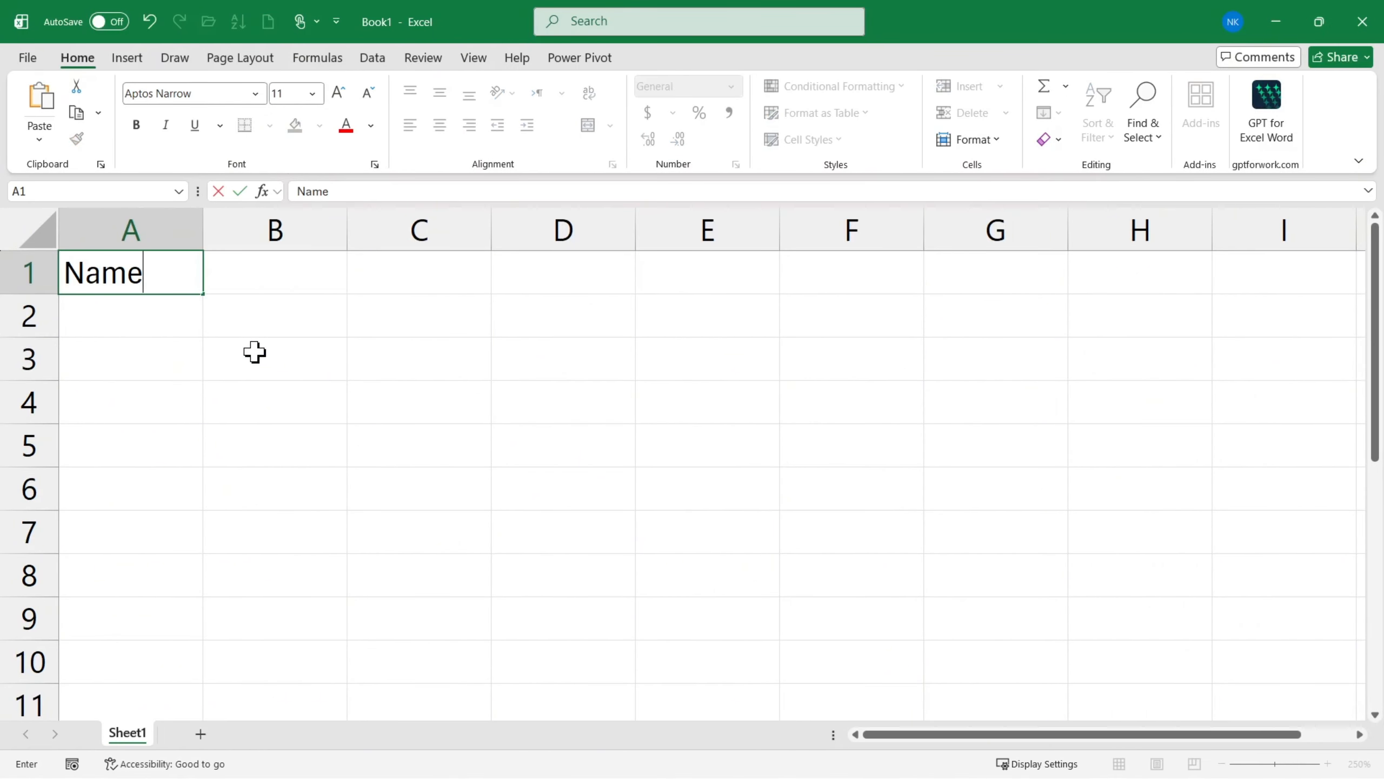
key(Tab)
text(F/)
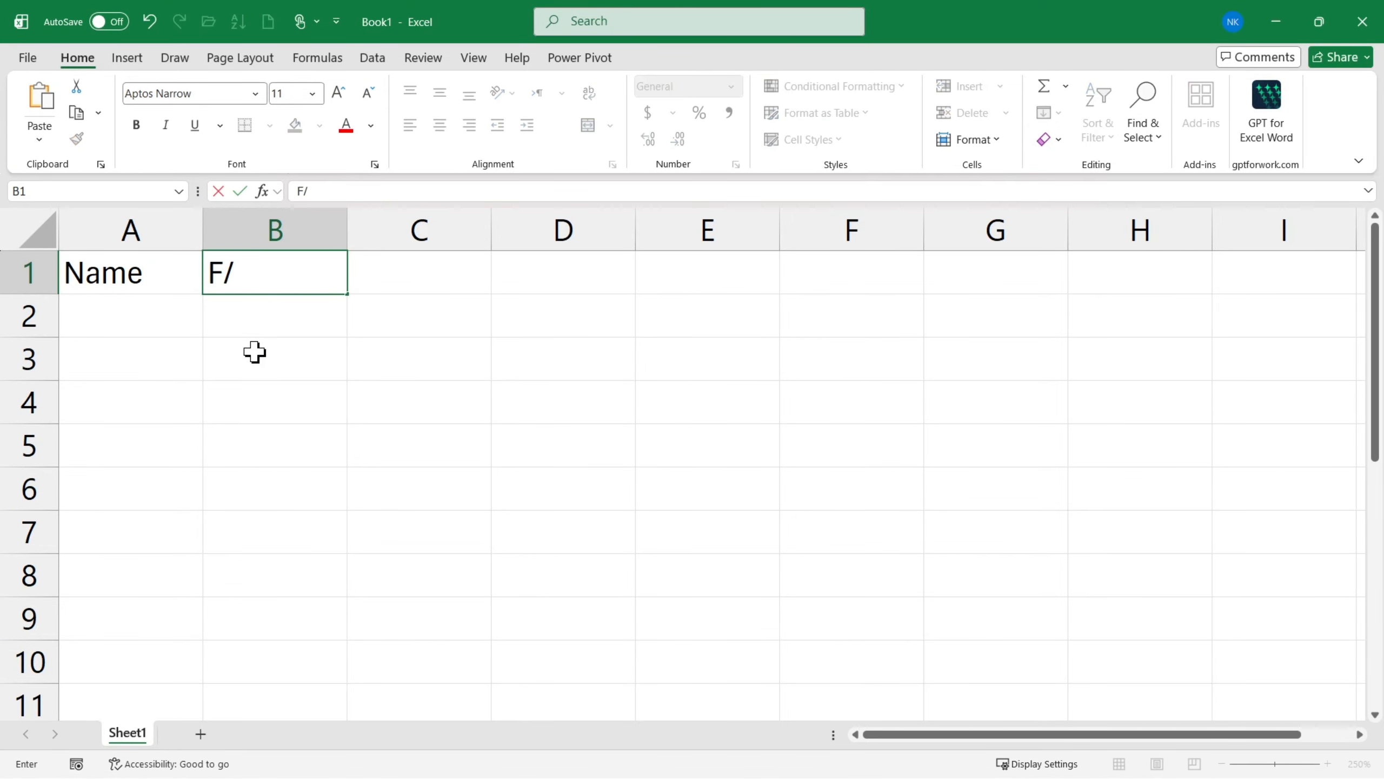
text(Name)
key(Tab)
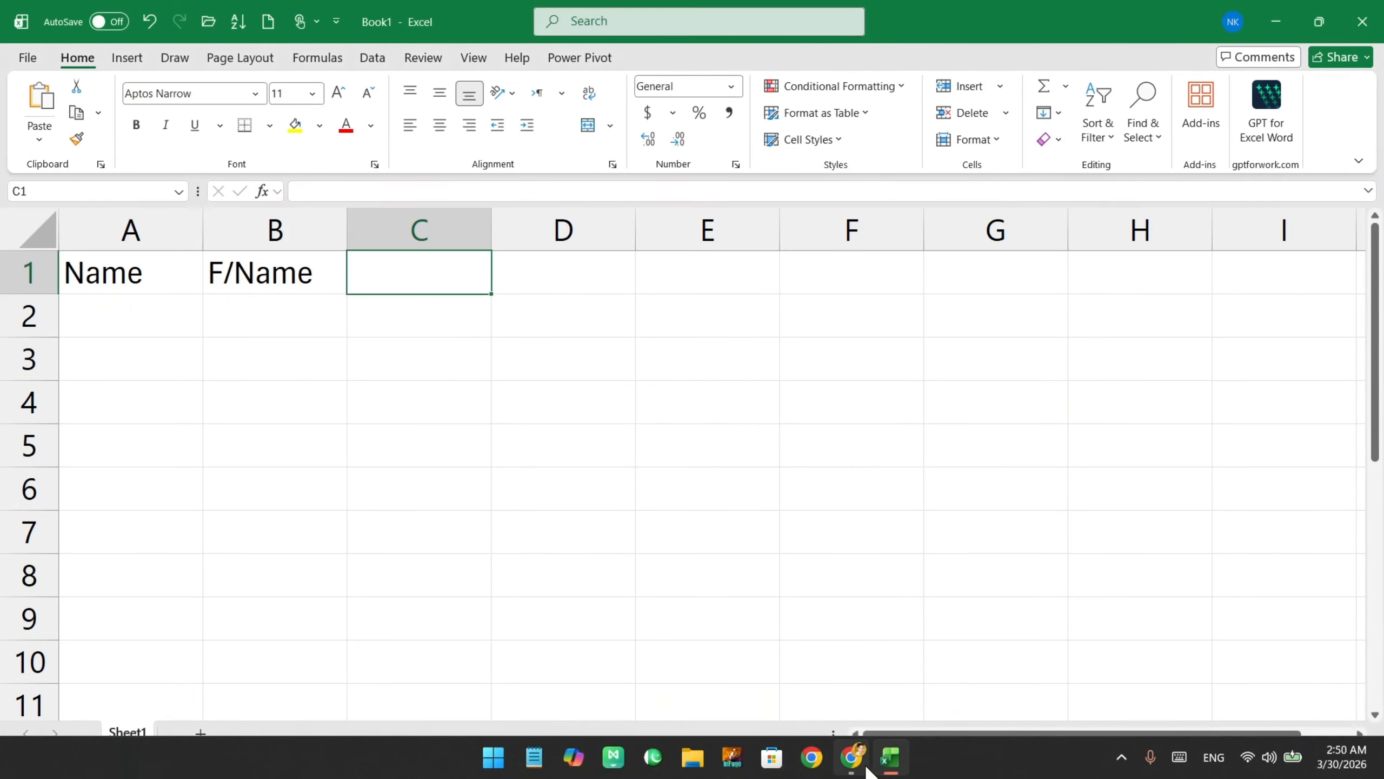
- Check the remaining headings in Attendance.pdf and enter Roll No, Reciept and Fee in C1 to E1 of the workbook
click(853, 759)
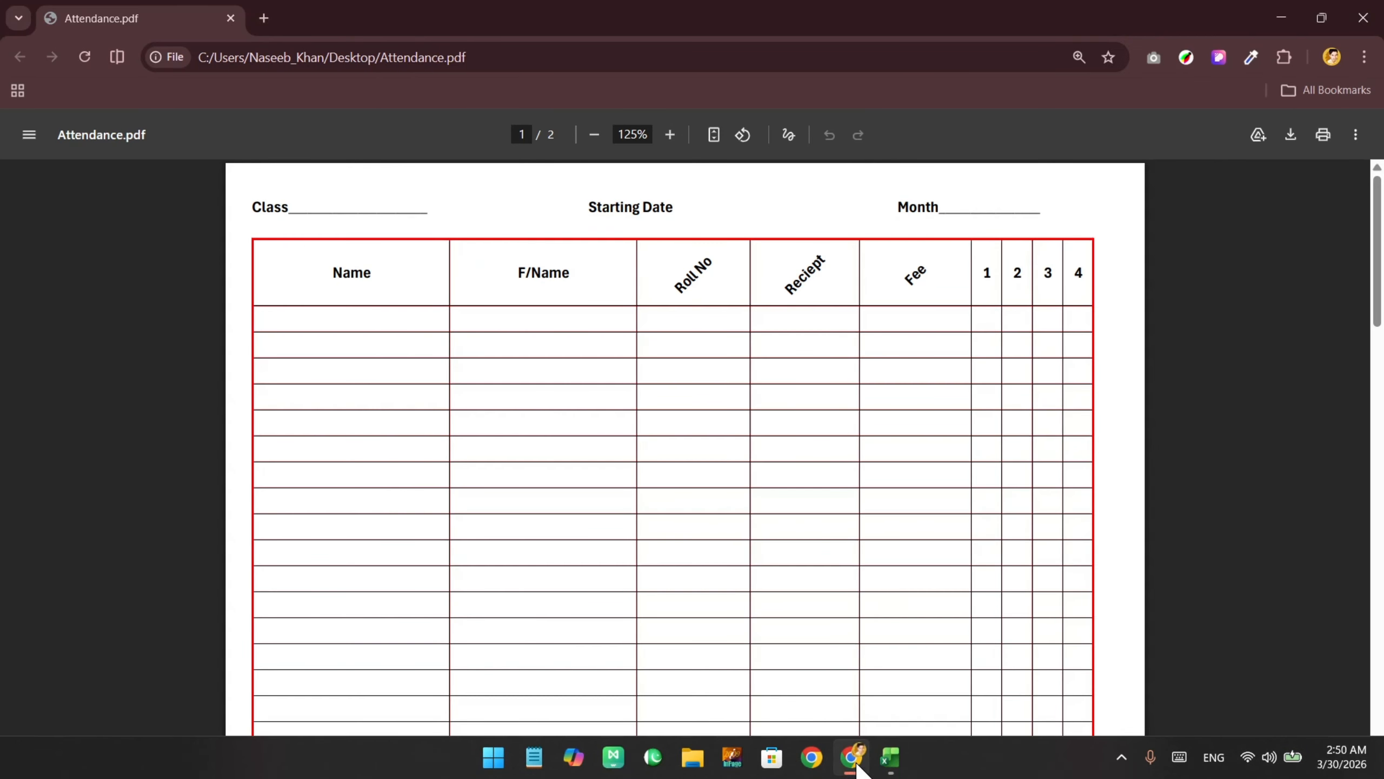
click(853, 759)
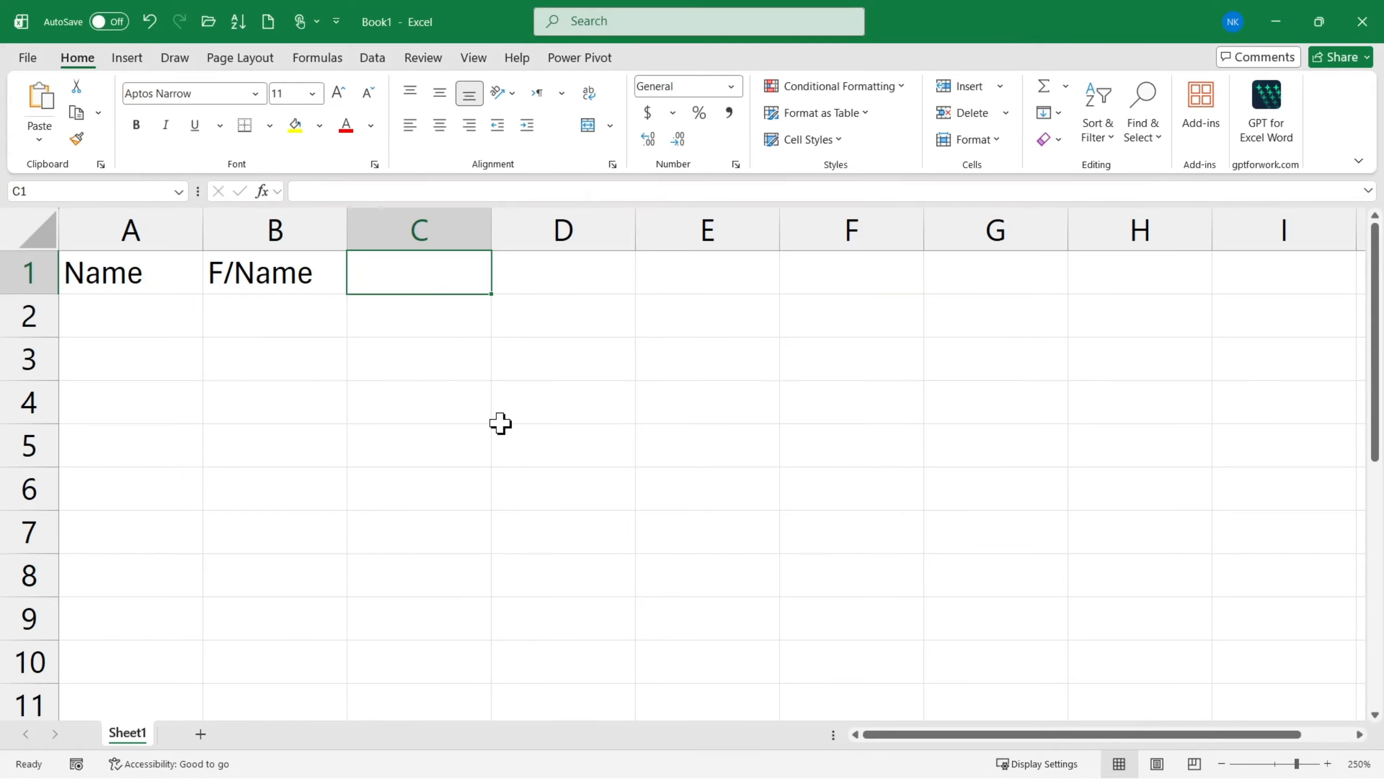
text(Roll N)
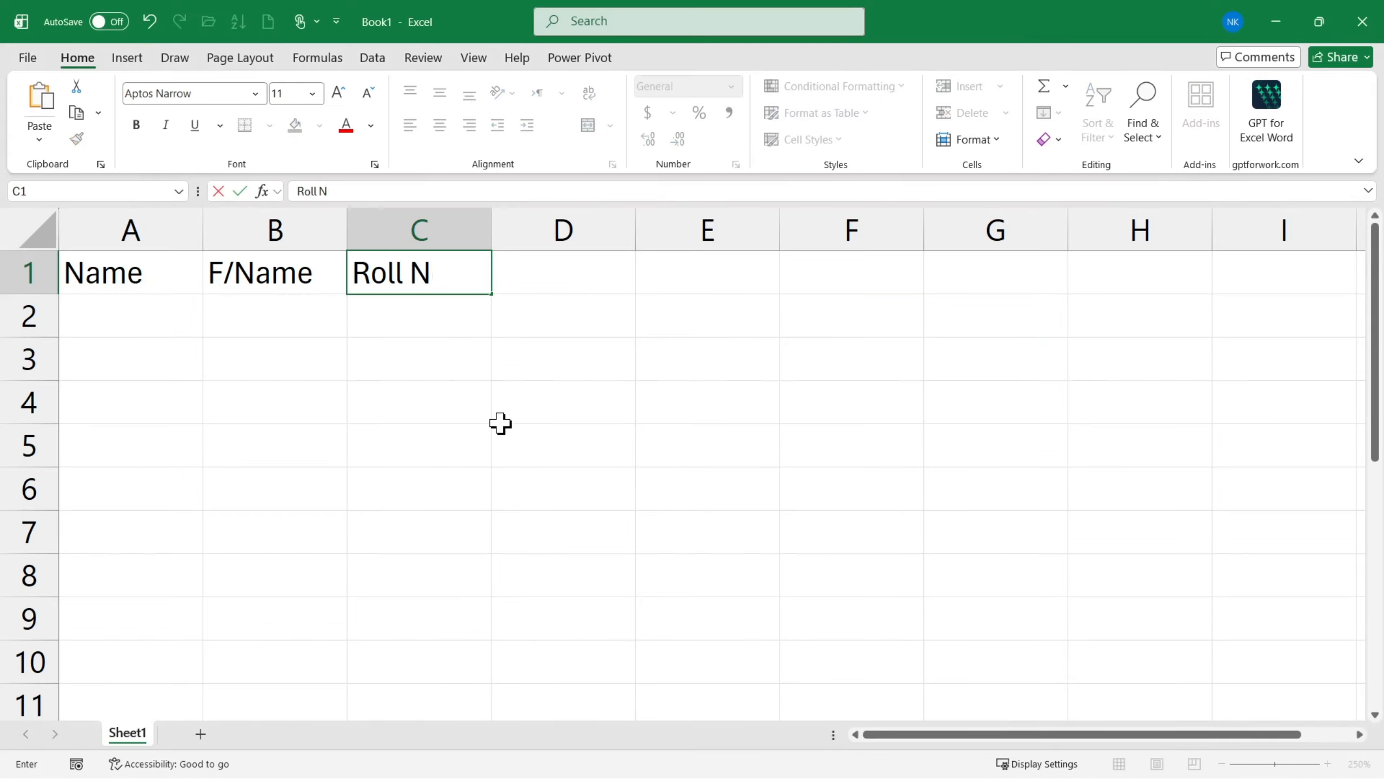
text(o)
key(Tab)
text(Re)
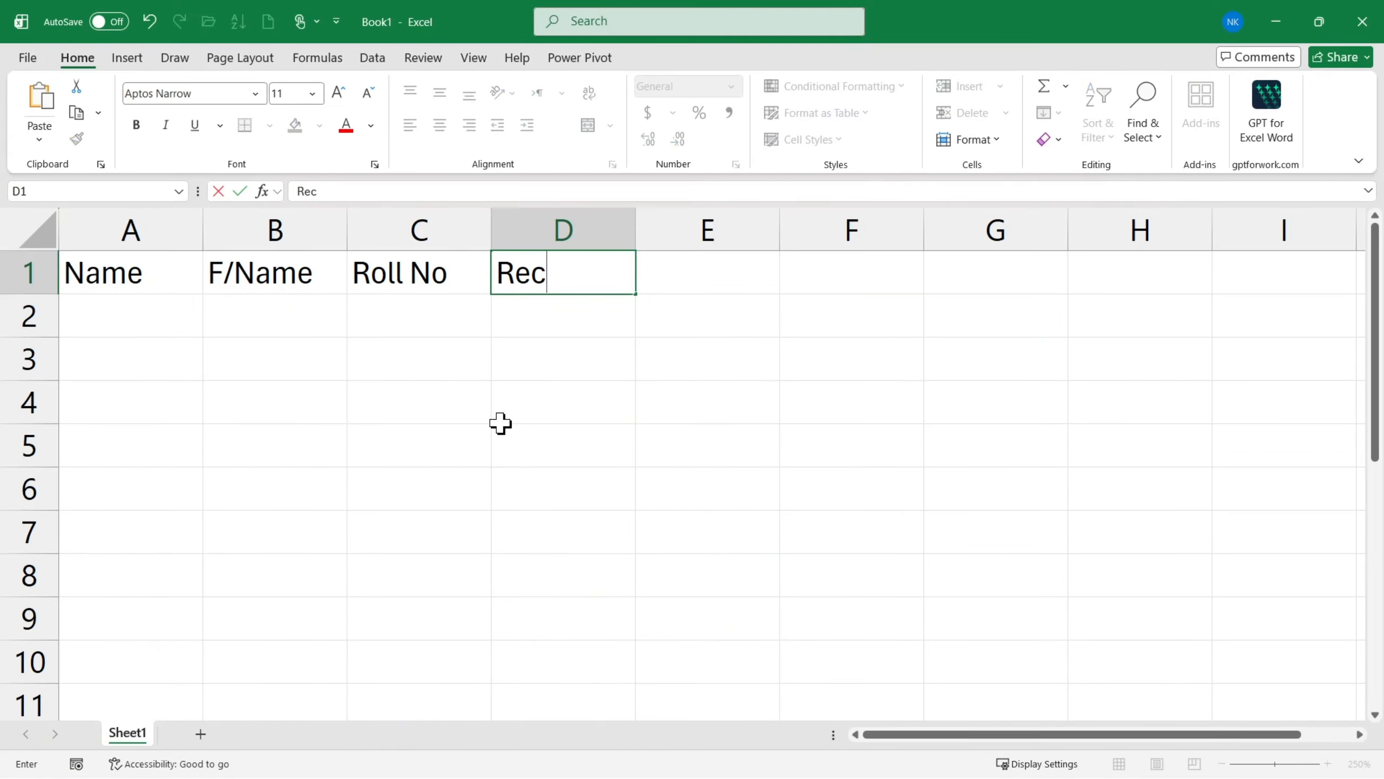
text(ciept)
key(Tab)
text(F)
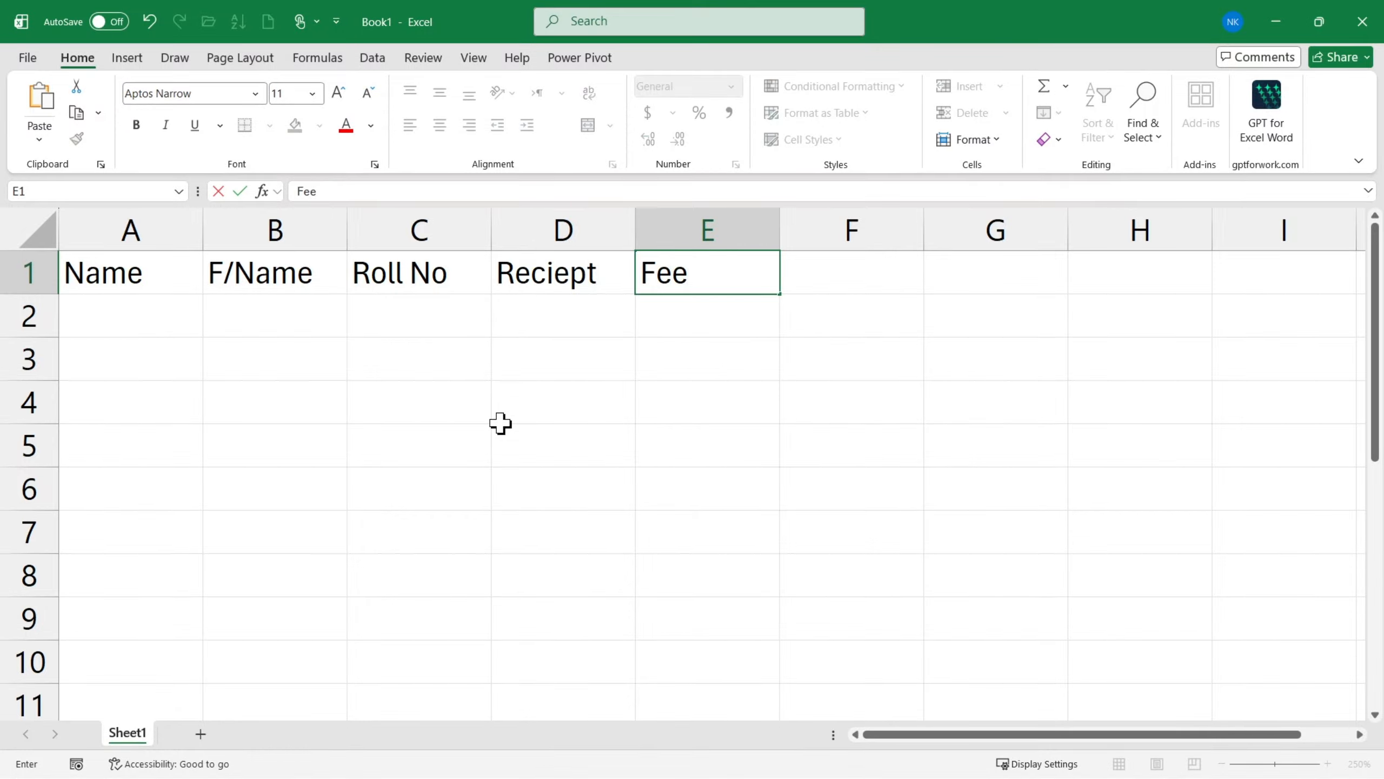
text(ee)
- Enter 1 in F1 and fill the day numbers across row 1 up to 31 in AJ1
click(837, 279)
scroll(808, 340, down, 5)
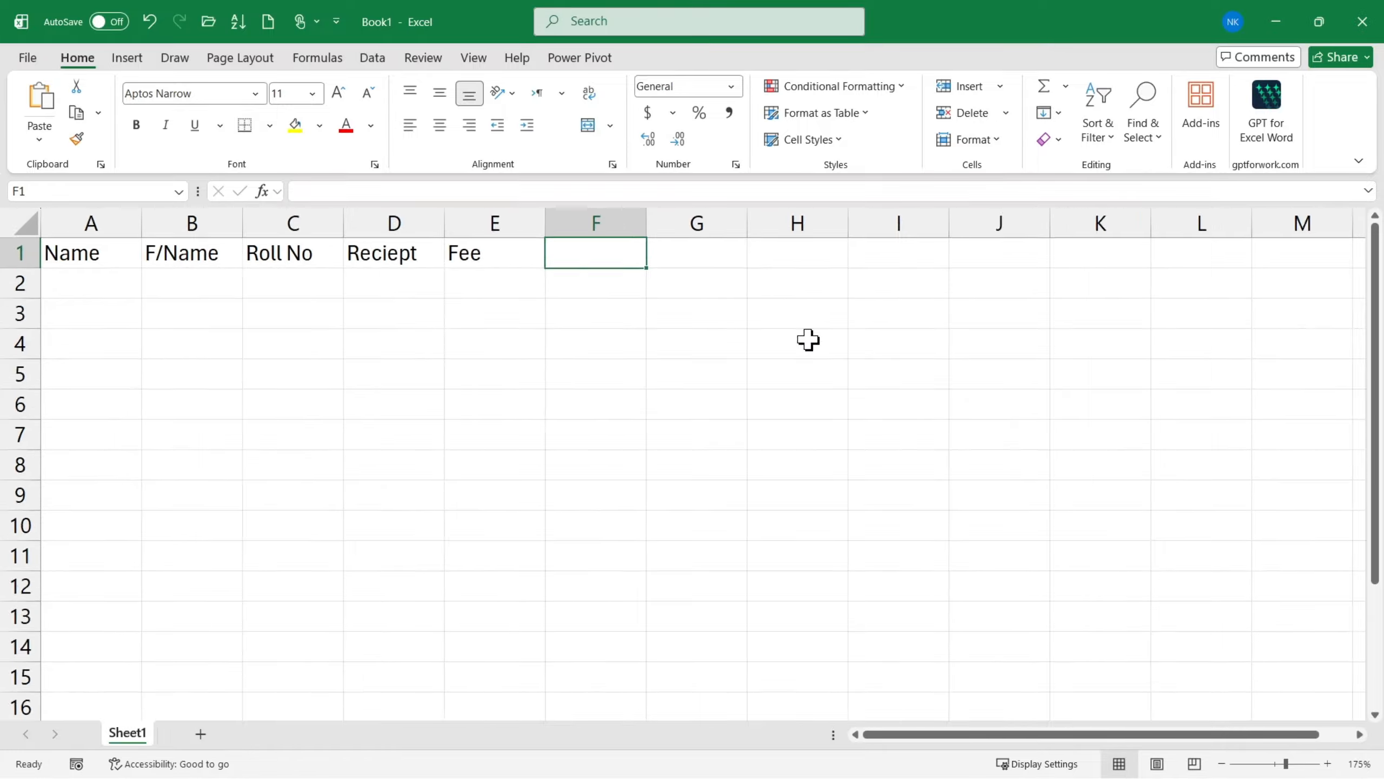
scroll(808, 340, down, 6)
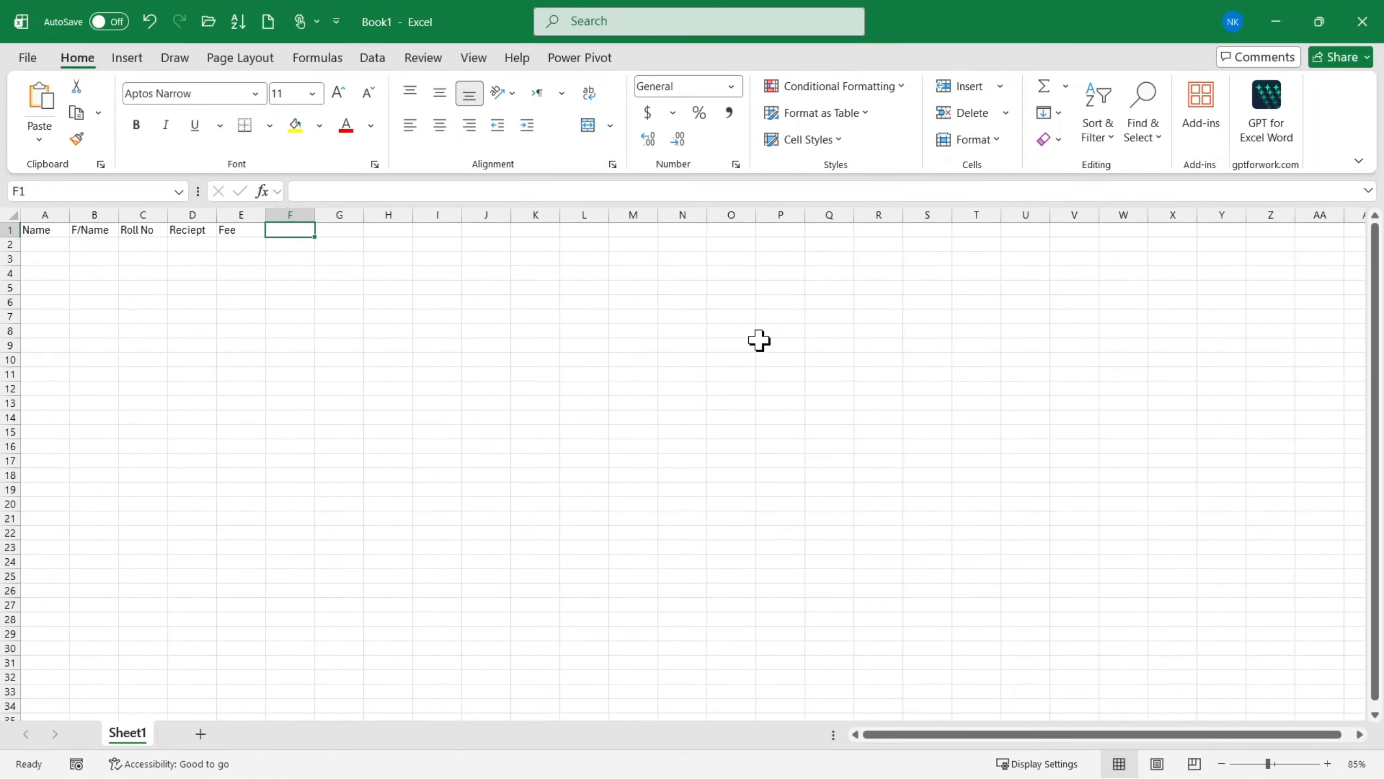
scroll(627, 341, down, 1)
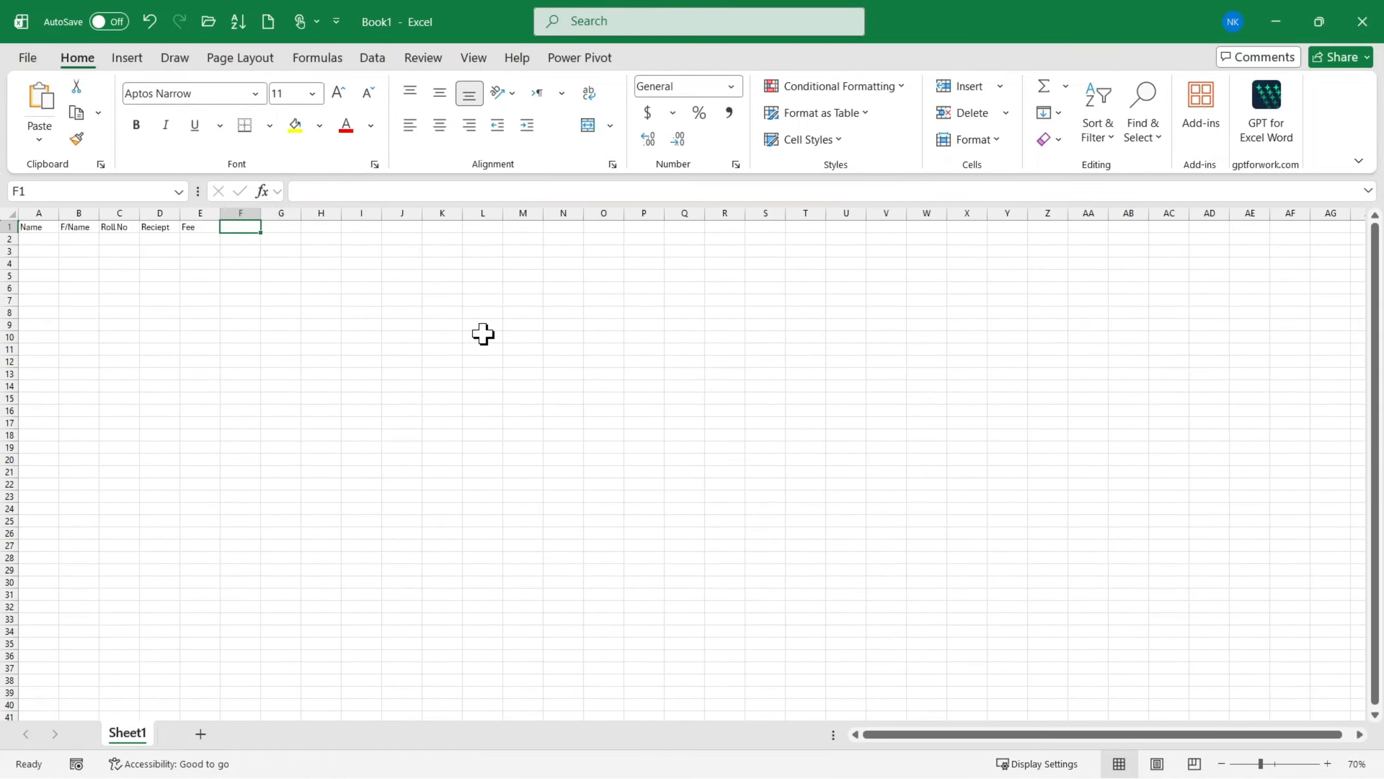
text(1)
click(322, 348)
click(246, 226)
drag(260, 237, 1180, 263)
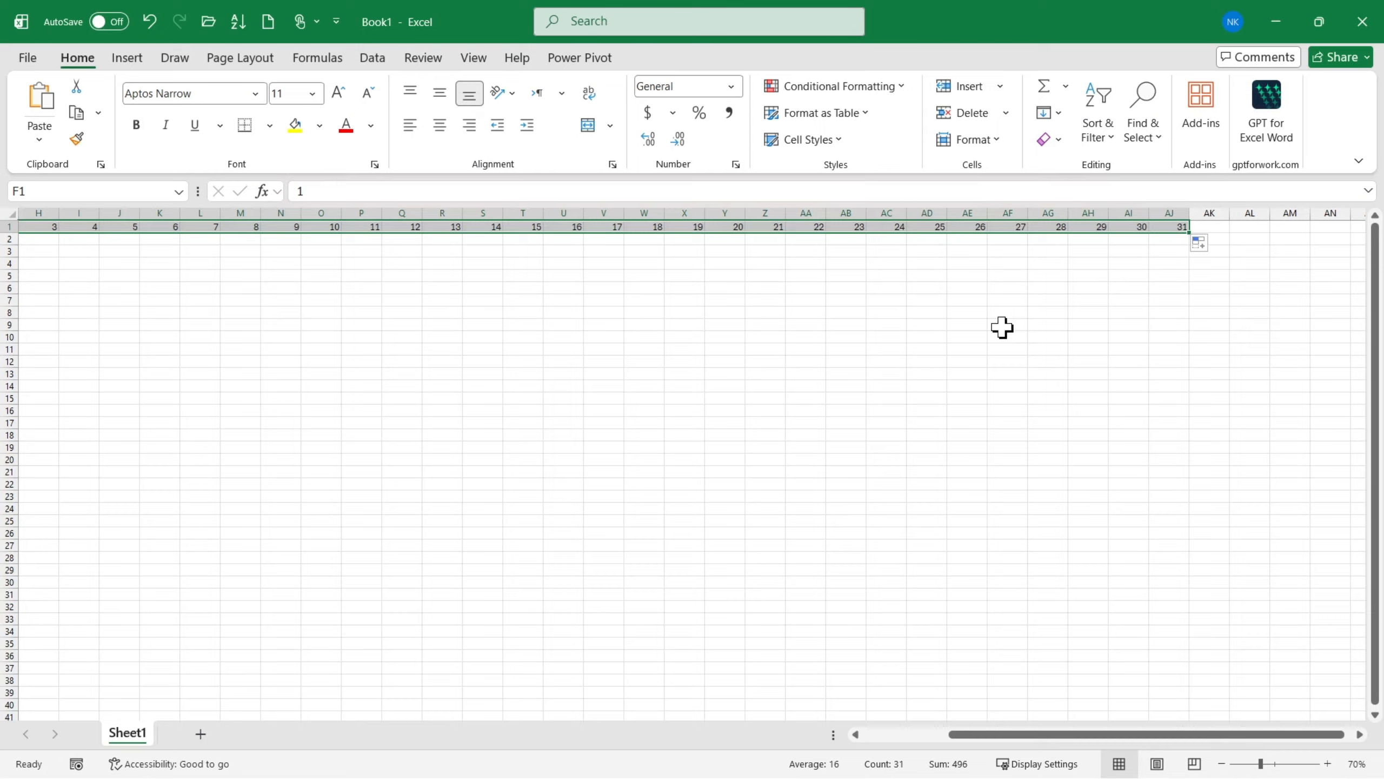
- Apply a linear fill series in rows with step value 1 to the selected day numbers
click(1051, 113)
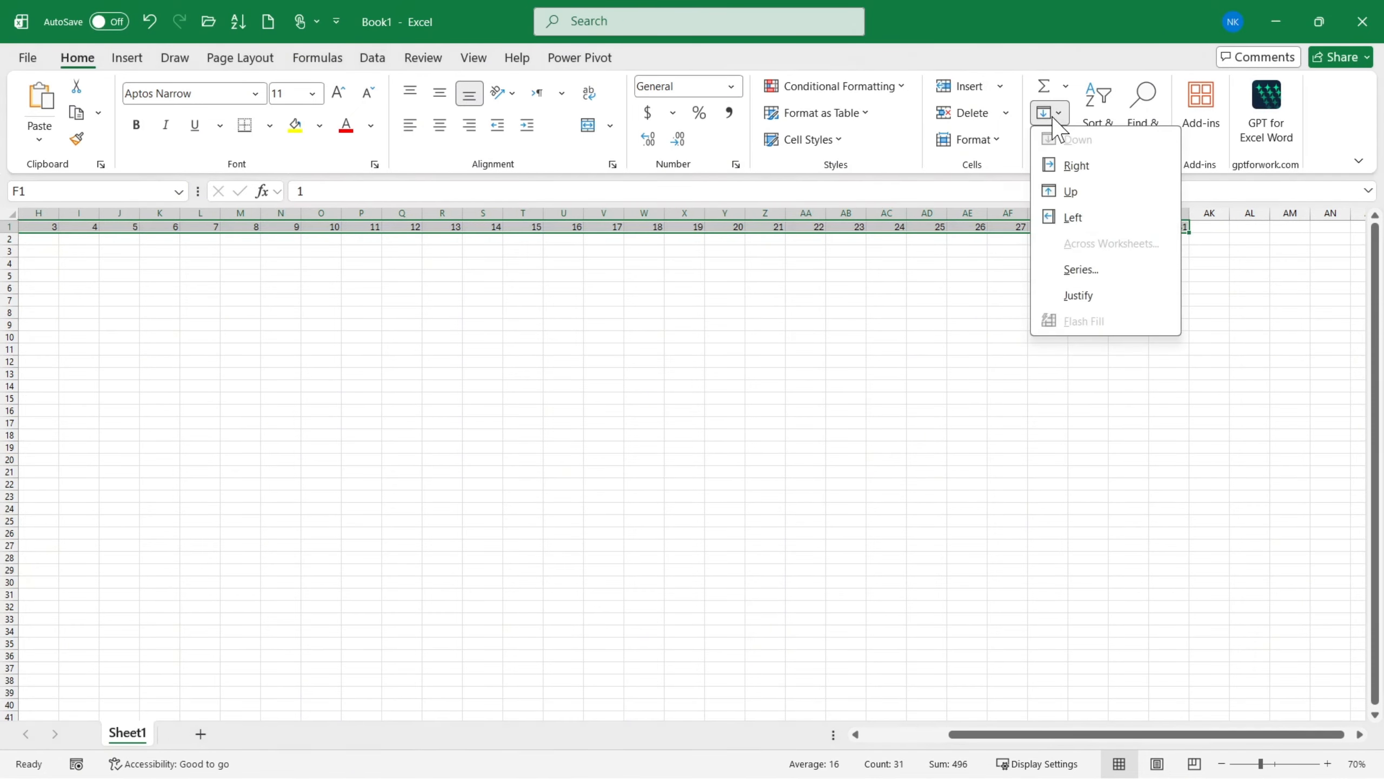
click(1072, 269)
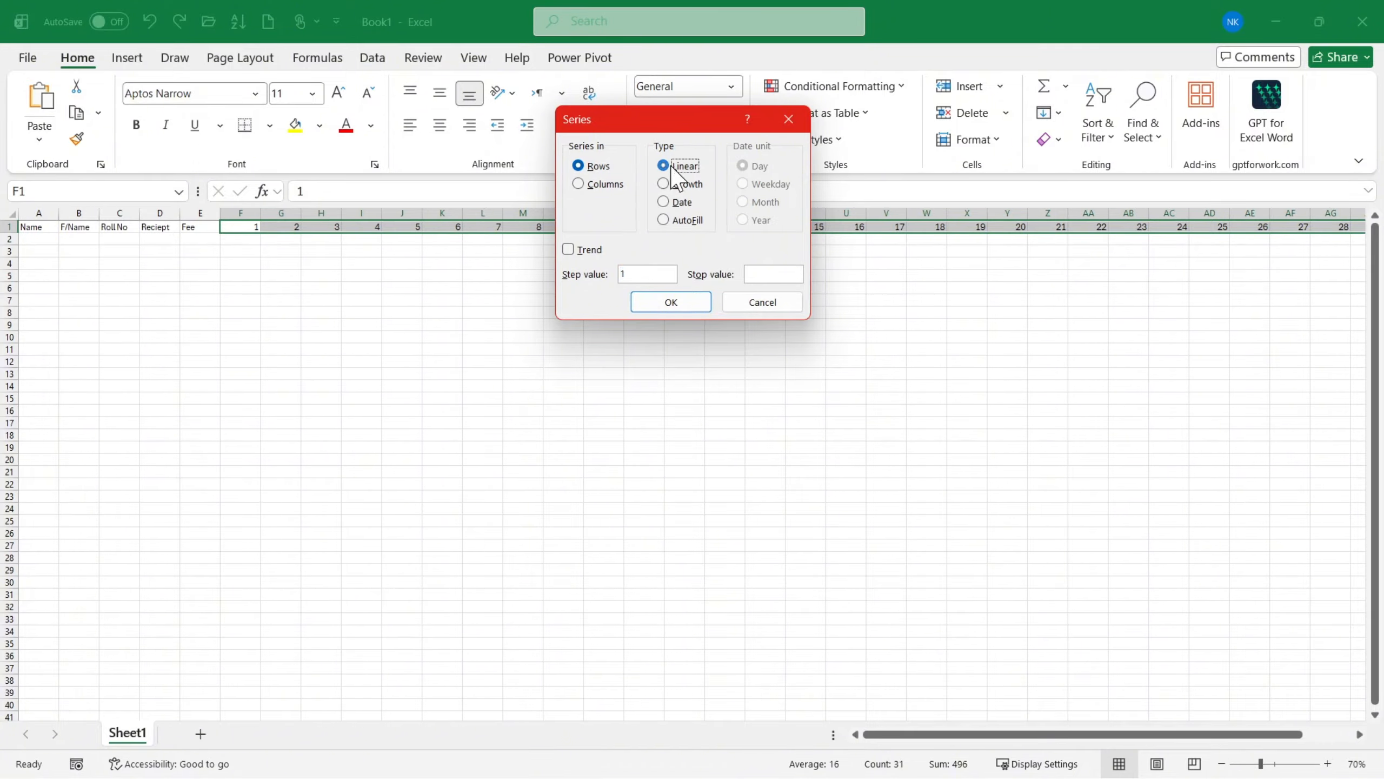
click(654, 275)
click(672, 303)
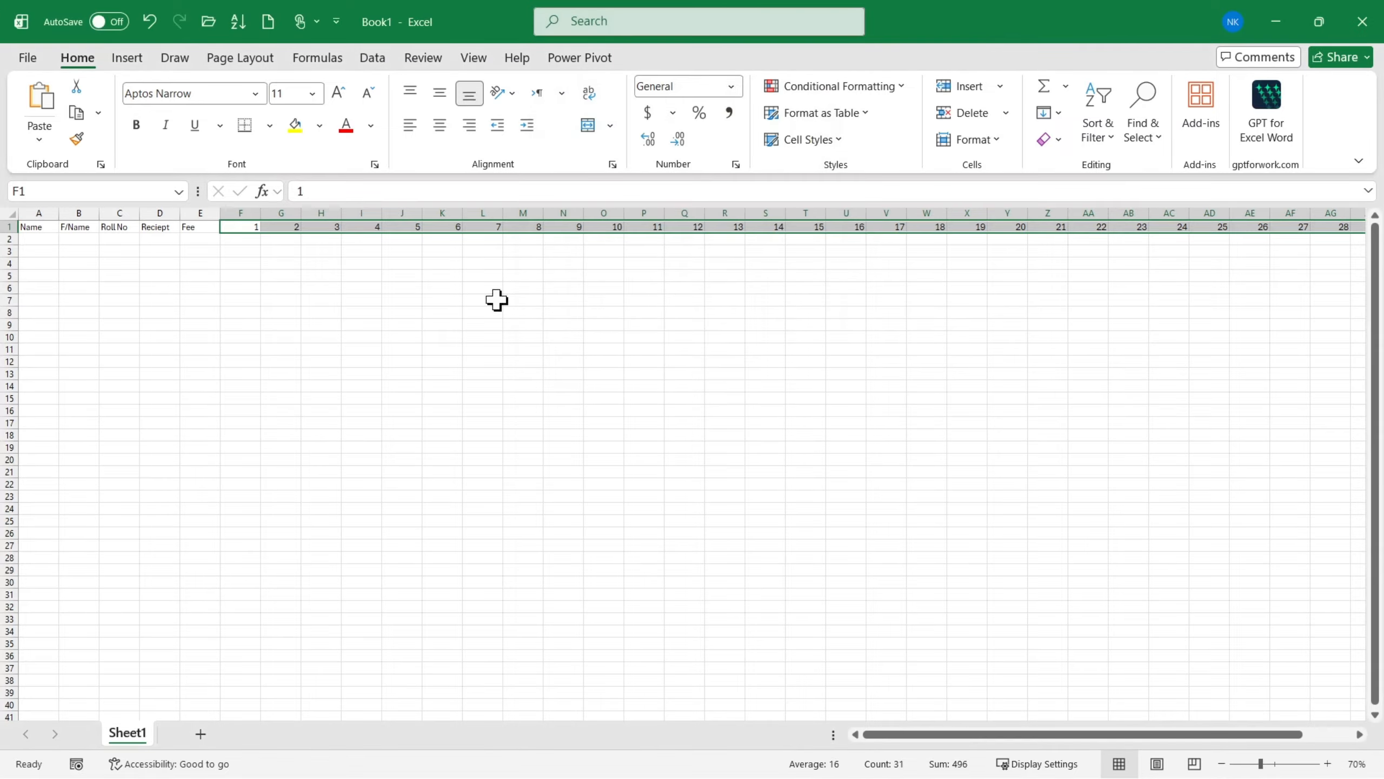
- Increase the font size of the whole header row 1 to 12
scroll(1082, 281, right, 3)
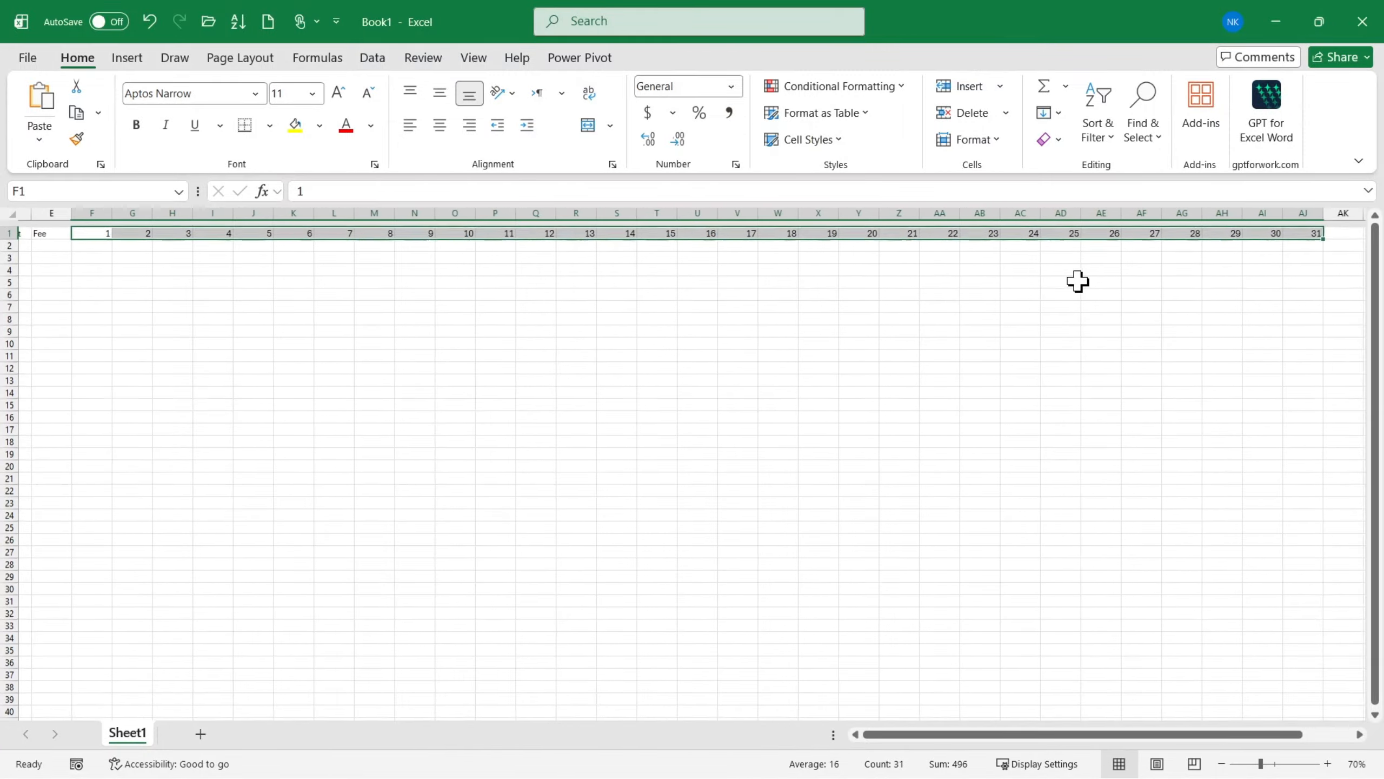
ctrl+scroll(240, 291, up, 10)
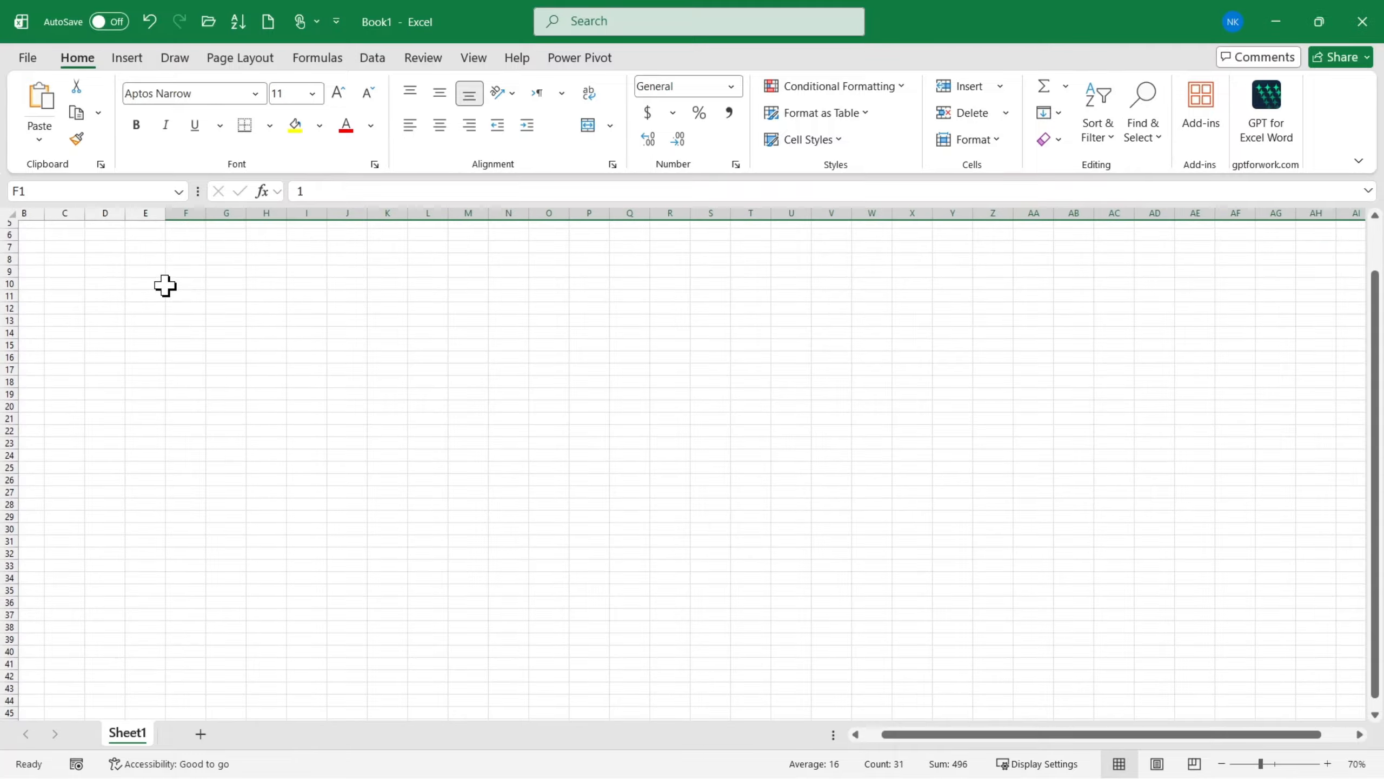
scroll(159, 285, up, 2)
scroll(159, 285, left, 4)
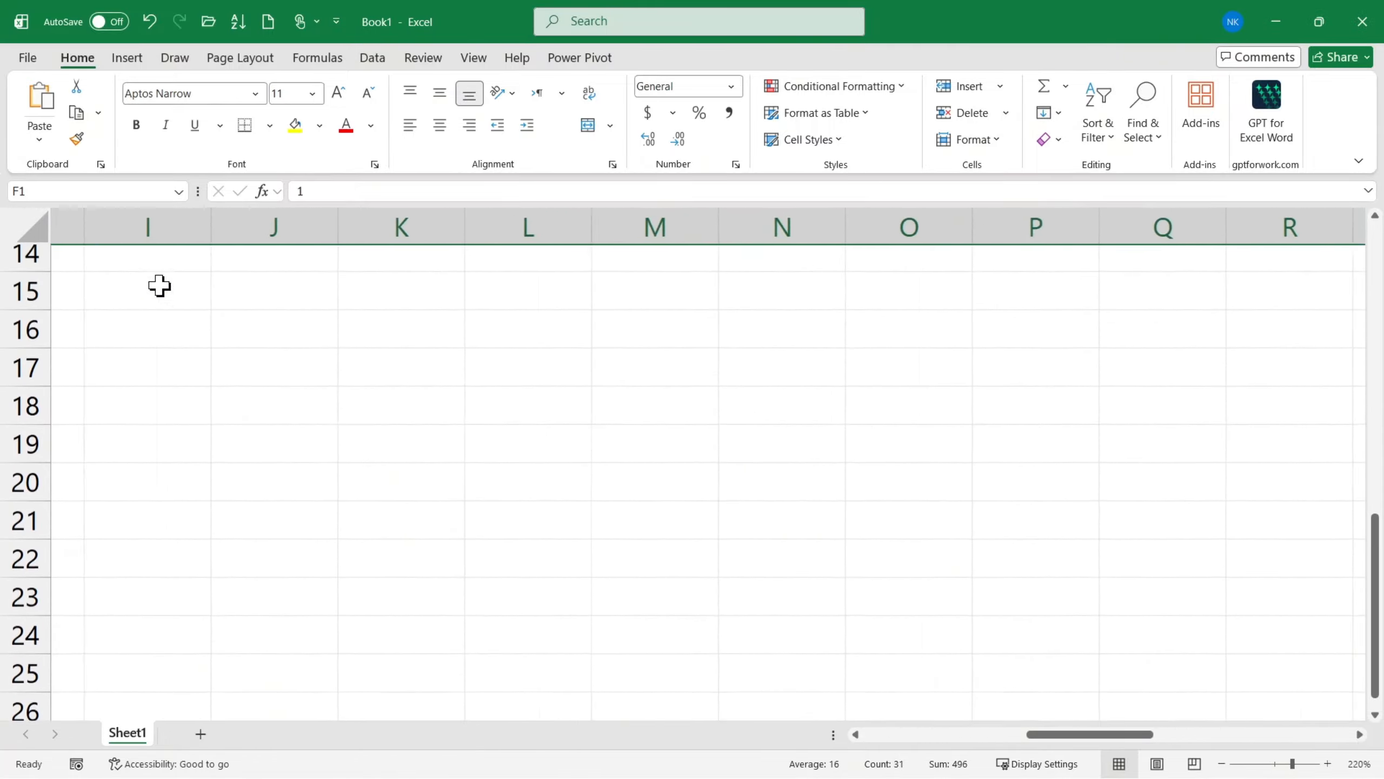
scroll(264, 288, up, 5)
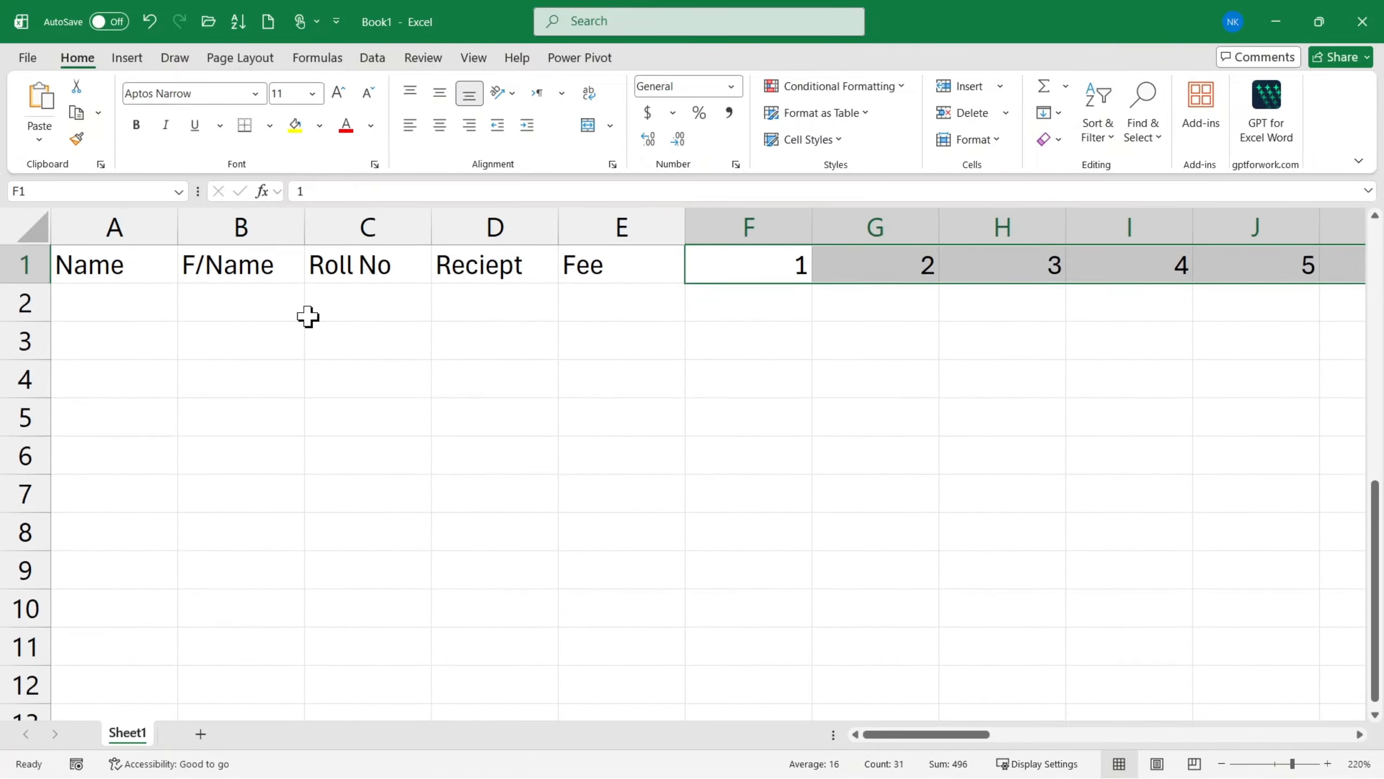
click(24, 263)
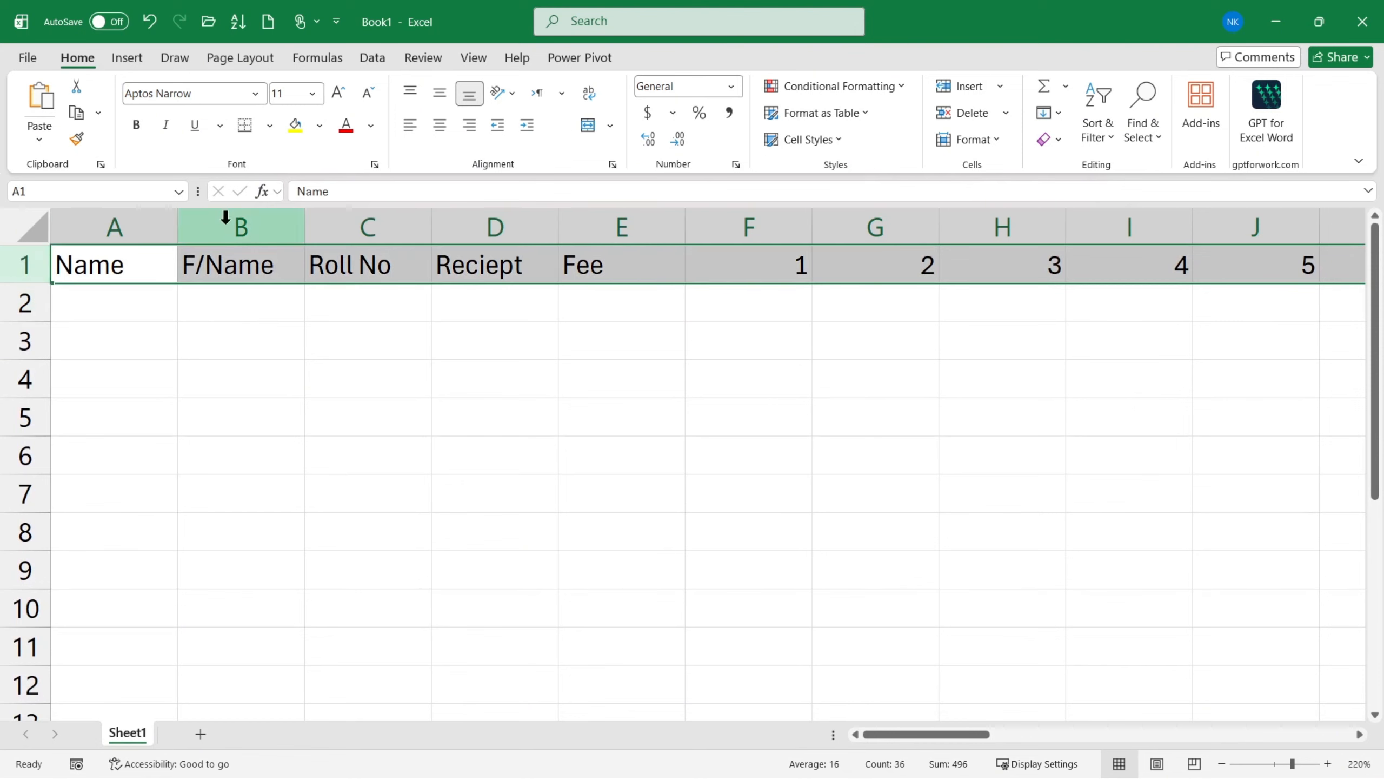
click(338, 92)
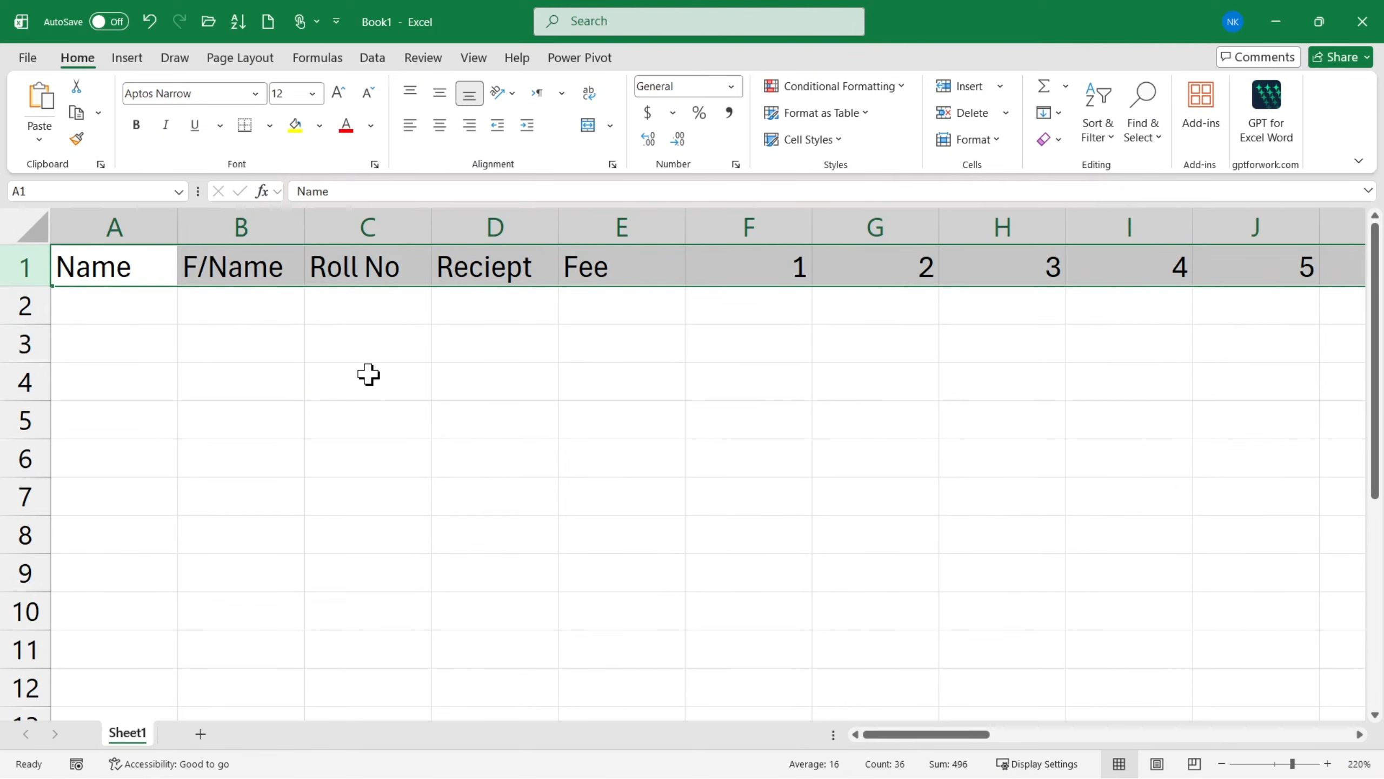
click(313, 355)
- Increase the font size of the text headings in A1:E1 to 14
drag(114, 262, 560, 251)
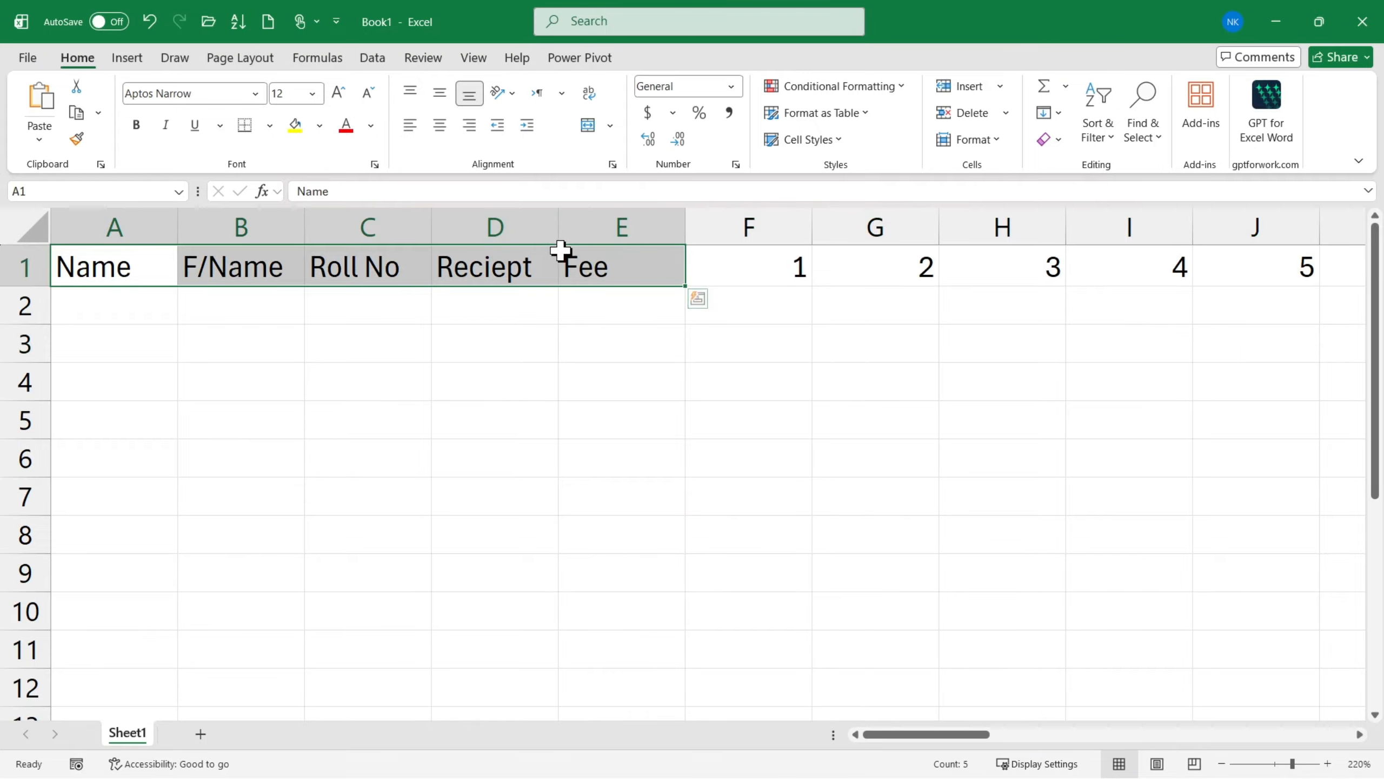
click(349, 303)
drag(114, 266, 643, 266)
click(338, 93)
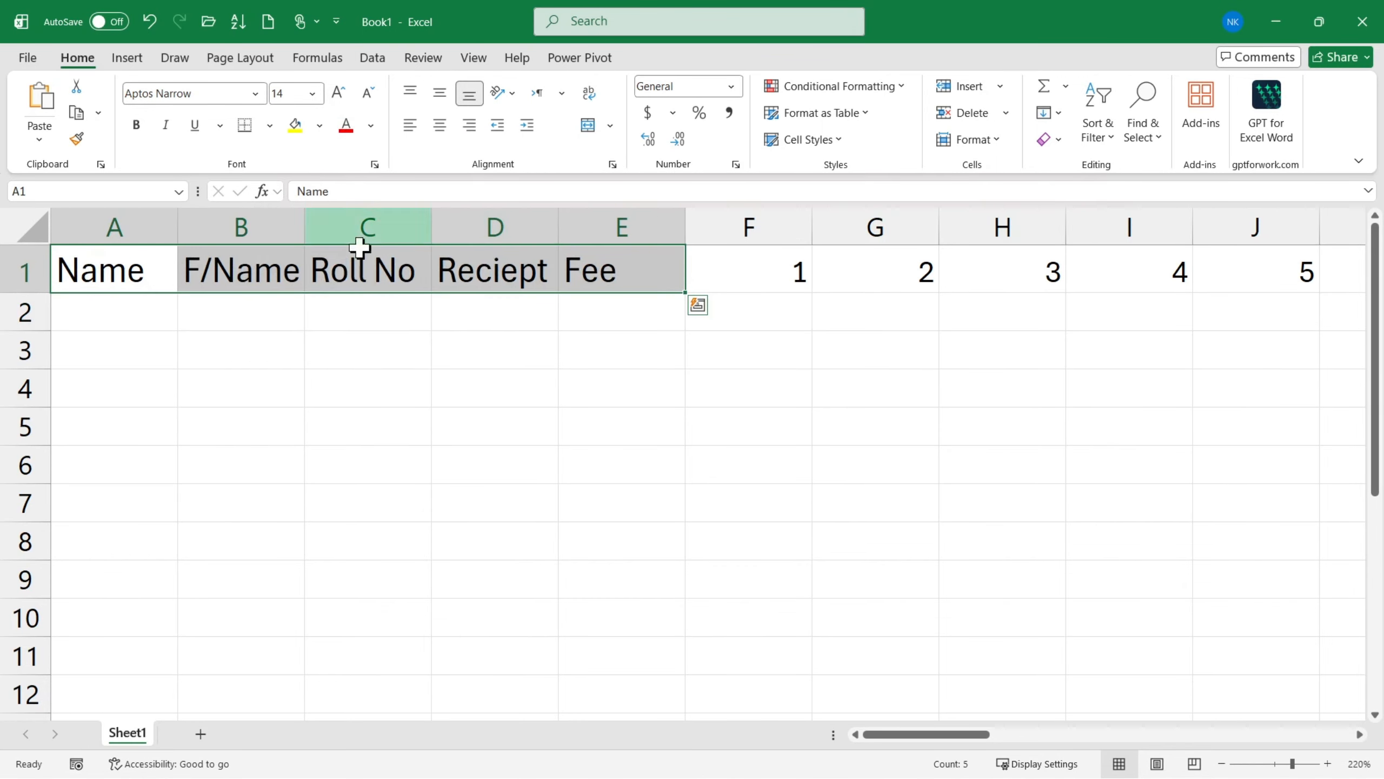
- Centre the contents of the whole header row 1 horizontally and align them to the middle vertically
click(440, 126)
click(27, 269)
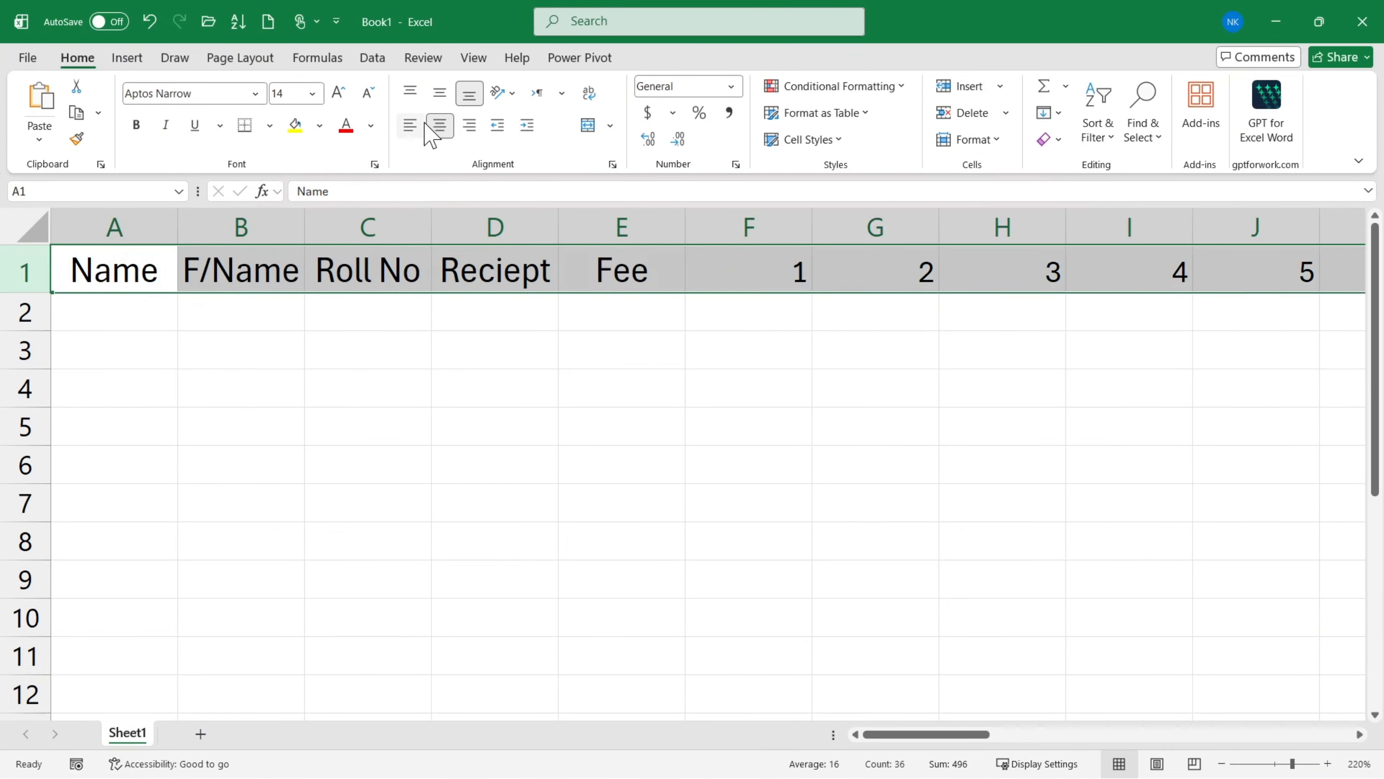
click(439, 92)
click(440, 129)
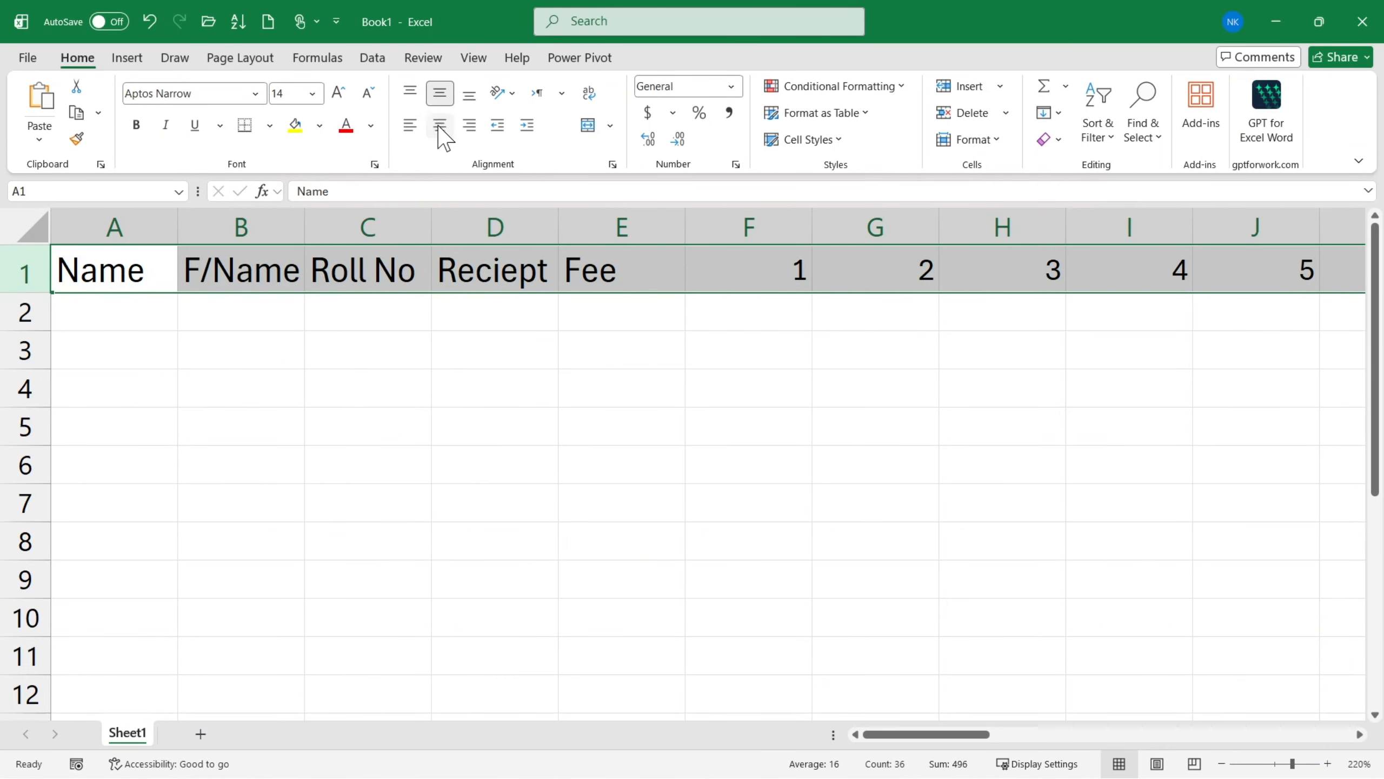
click(439, 126)
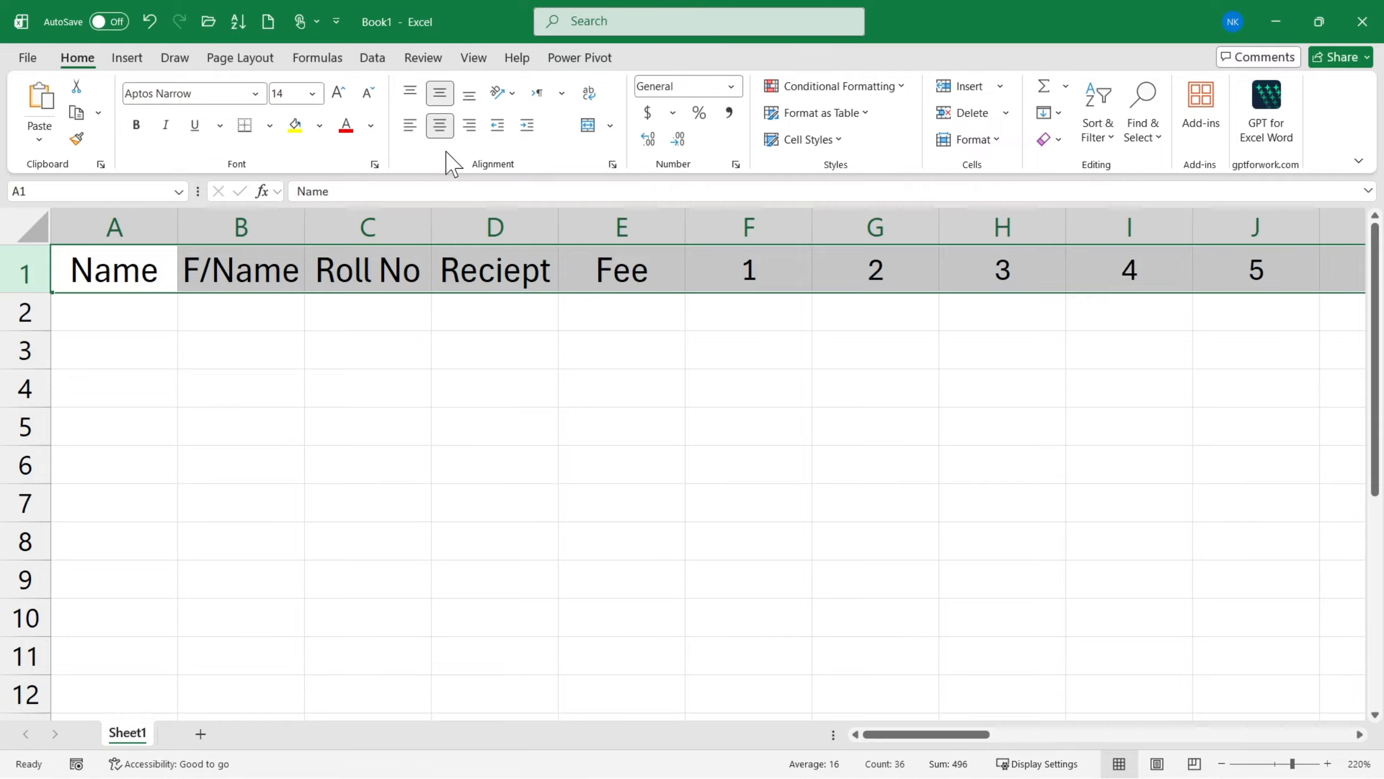
click(442, 96)
click(384, 351)
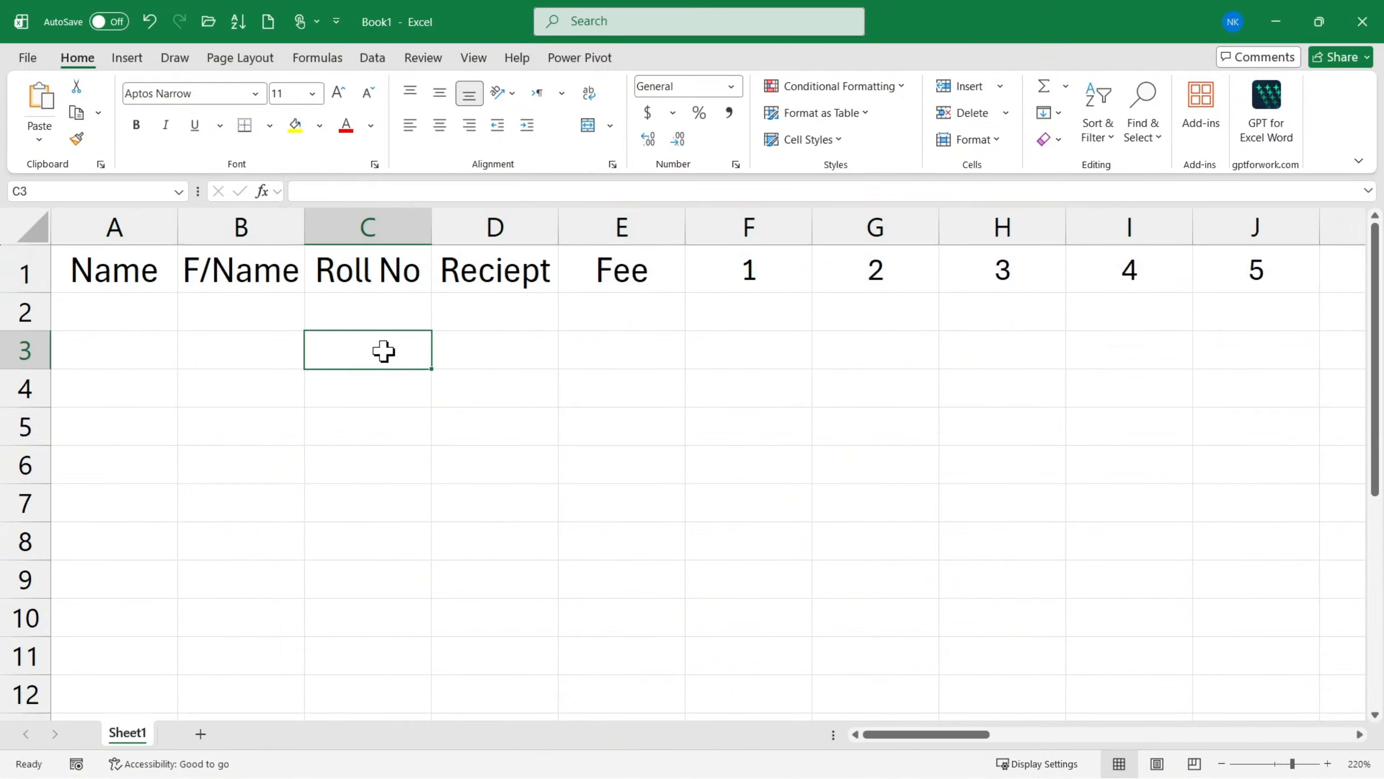
- Angle the Roll No, Reciept and Fee headings in C1:E1 counterclockwise, as in Attendance.pdf
key(alt+Tab)
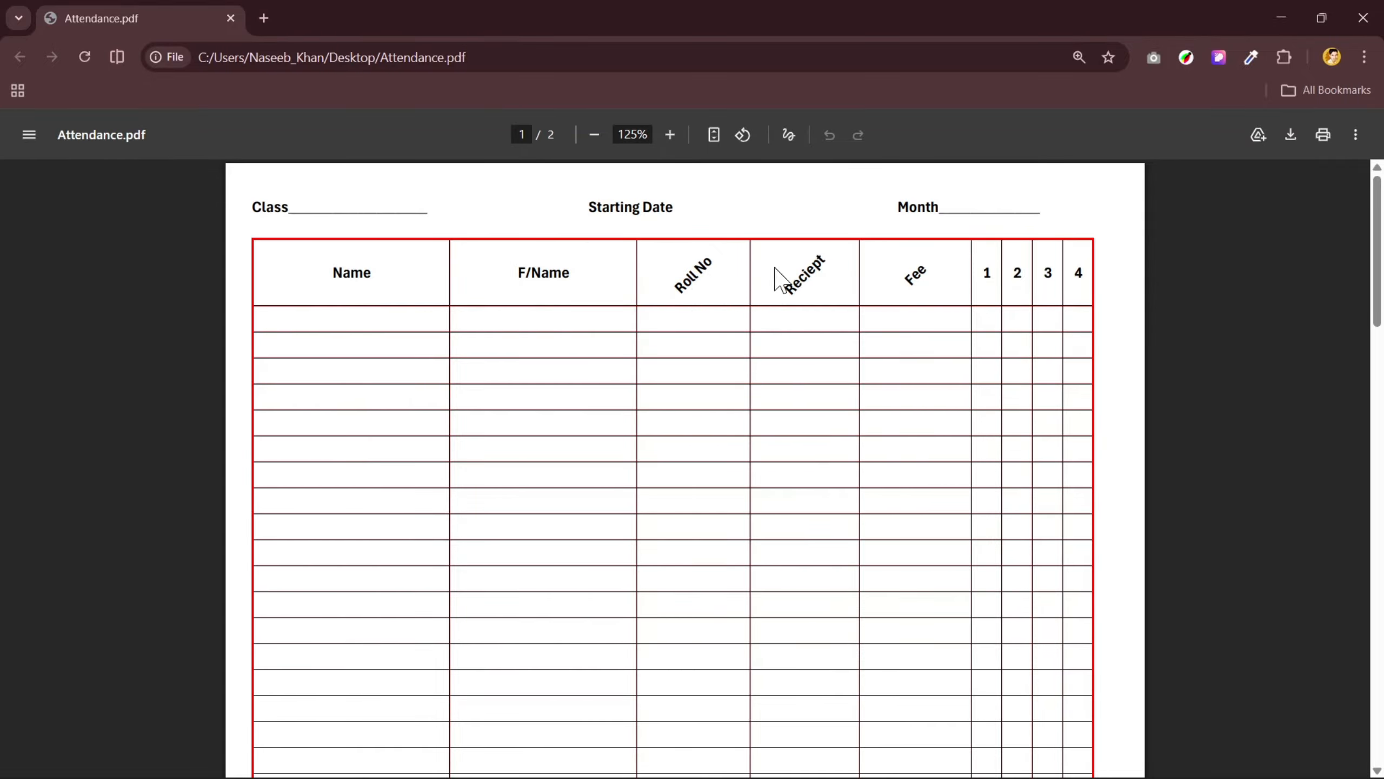
key(alt+Tab)
drag(387, 272, 612, 272)
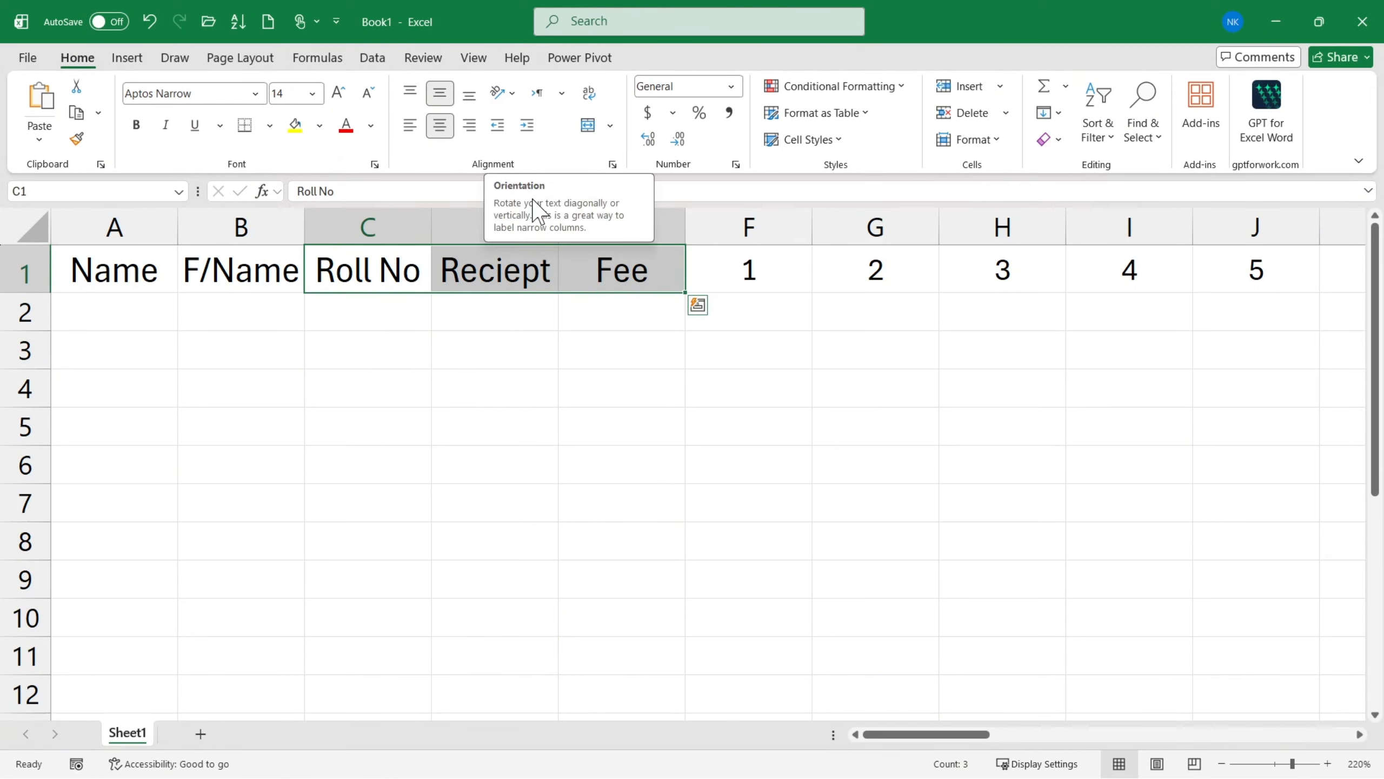
click(512, 95)
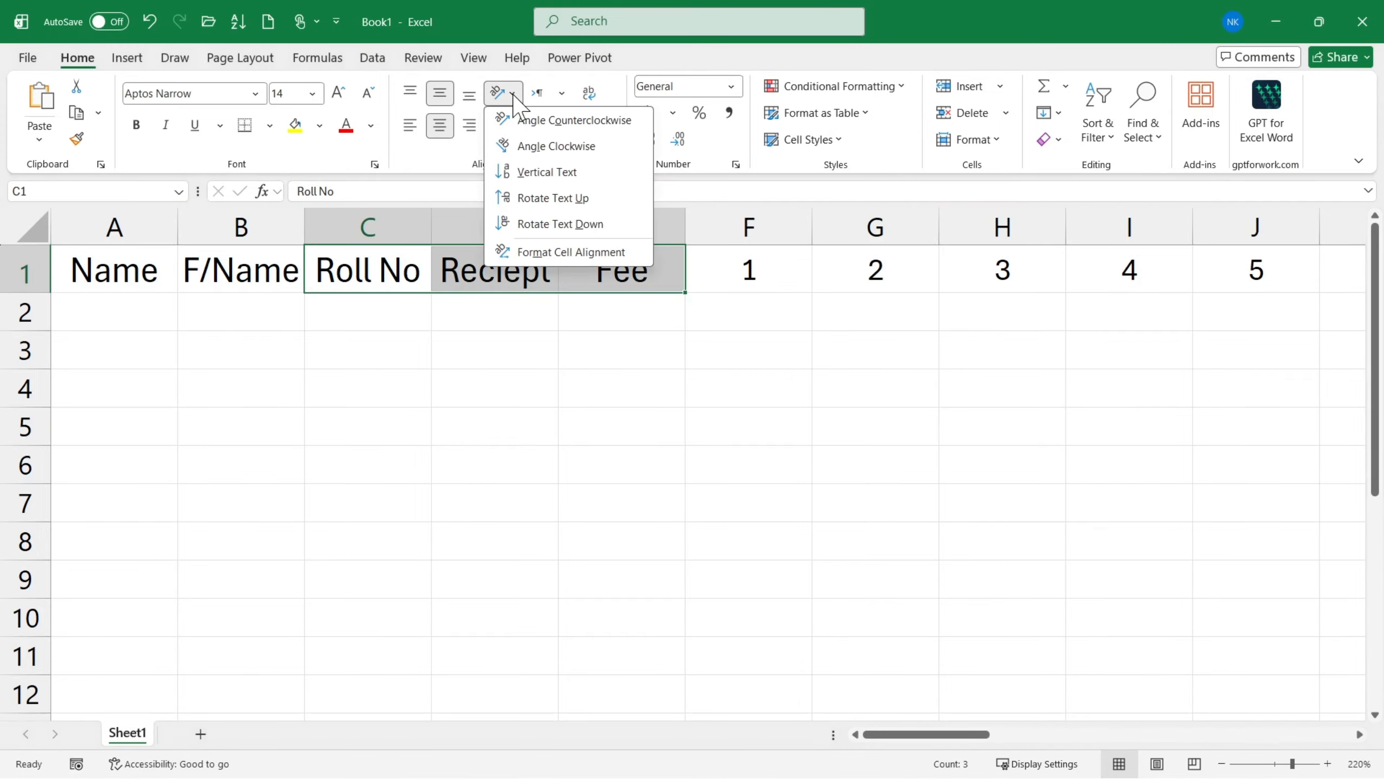
click(561, 122)
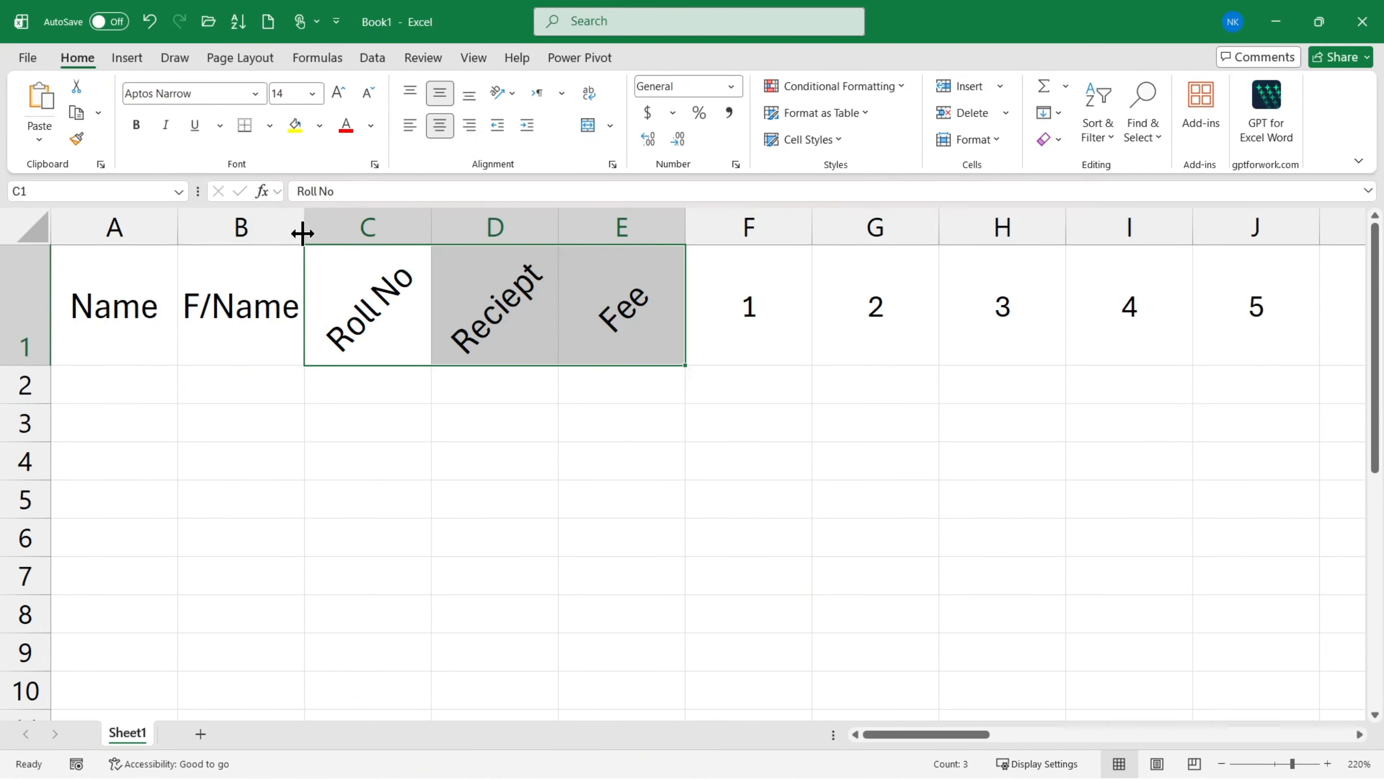
- Widen the Name and F/Name columns A and B equally to leave room for full names
drag(304, 227, 392, 226)
key(ctrl+z)
drag(114, 227, 509, 223)
click(371, 393)
scroll(374, 408, down, 6)
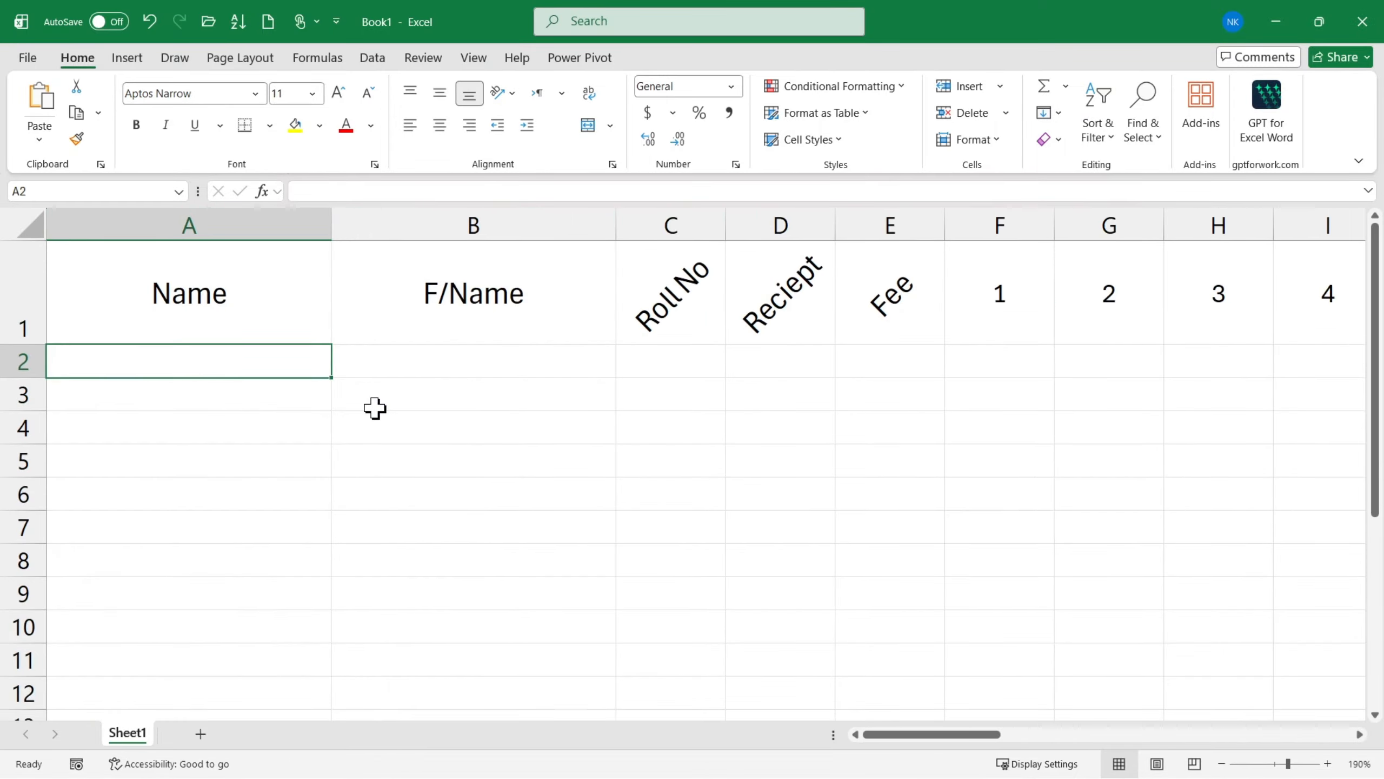
click(545, 365)
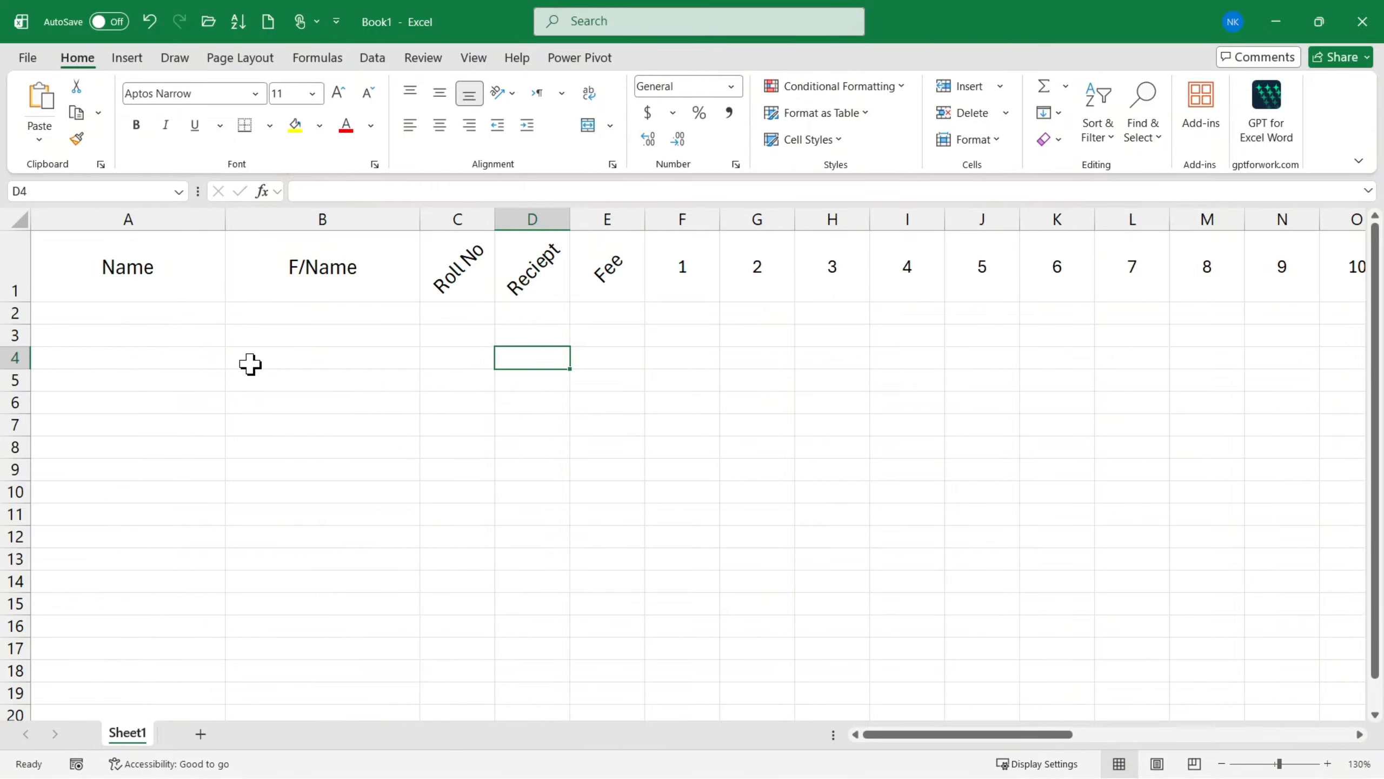
- Show the sheet in Page Layout view and check the blank side margins of the first page
scroll(250, 364, down, 1)
scroll(259, 360, up, 1)
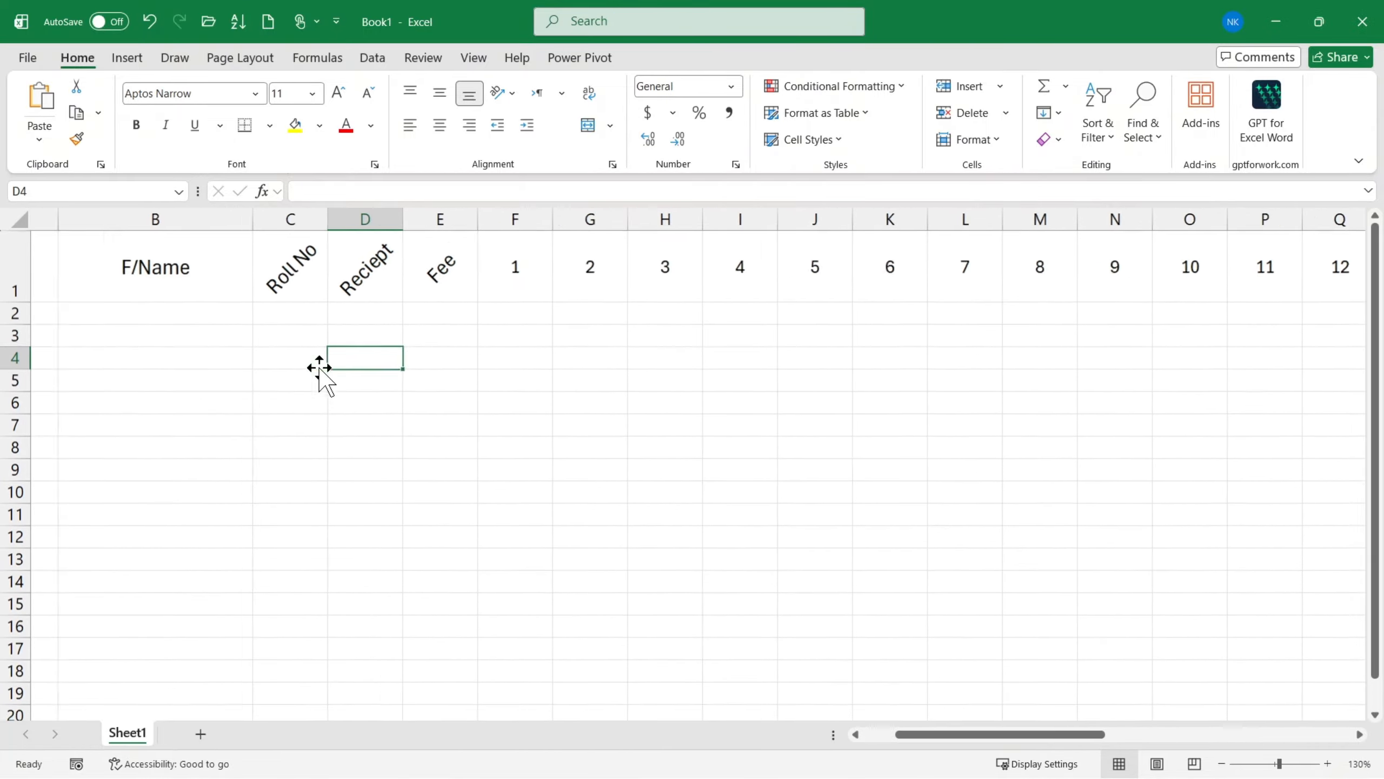
scroll(319, 371, left, 2)
click(473, 58)
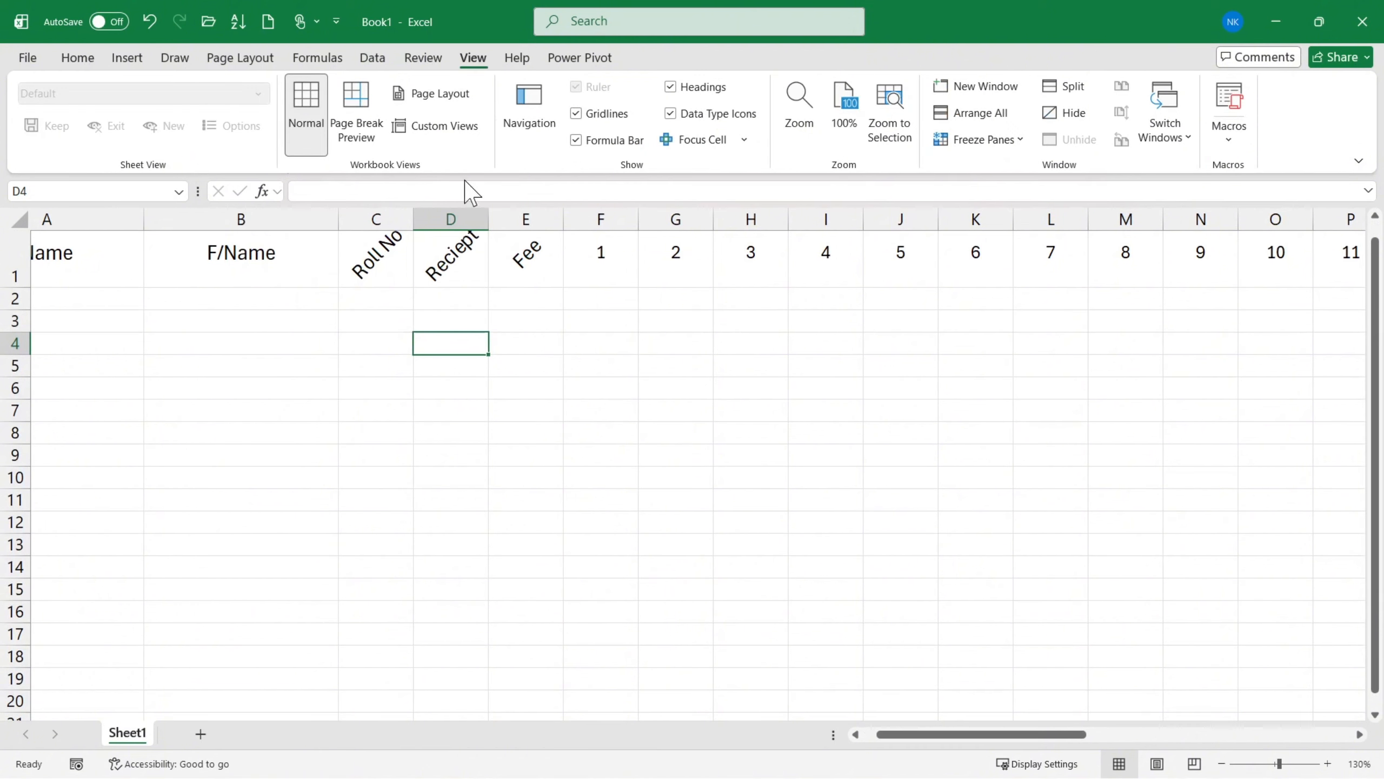
click(432, 93)
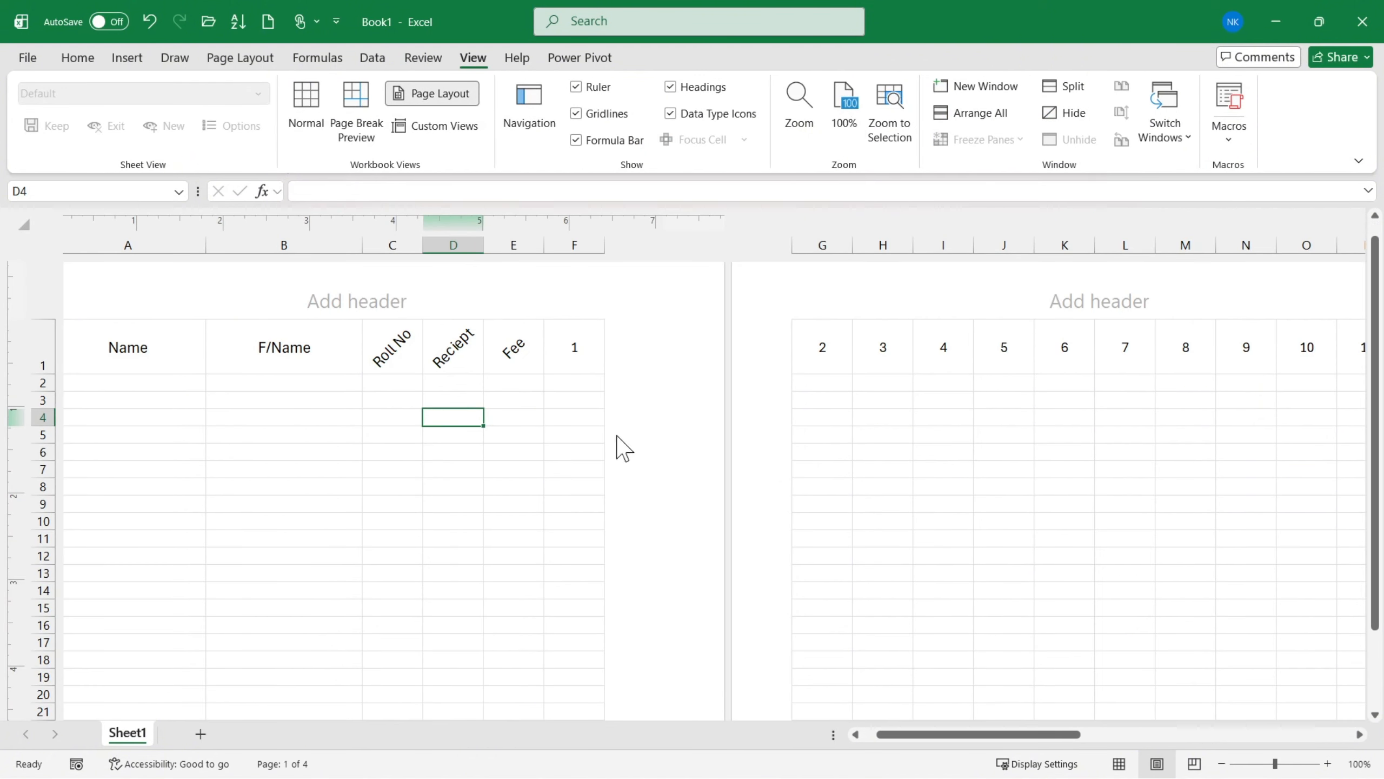
scroll(426, 482, left, 2)
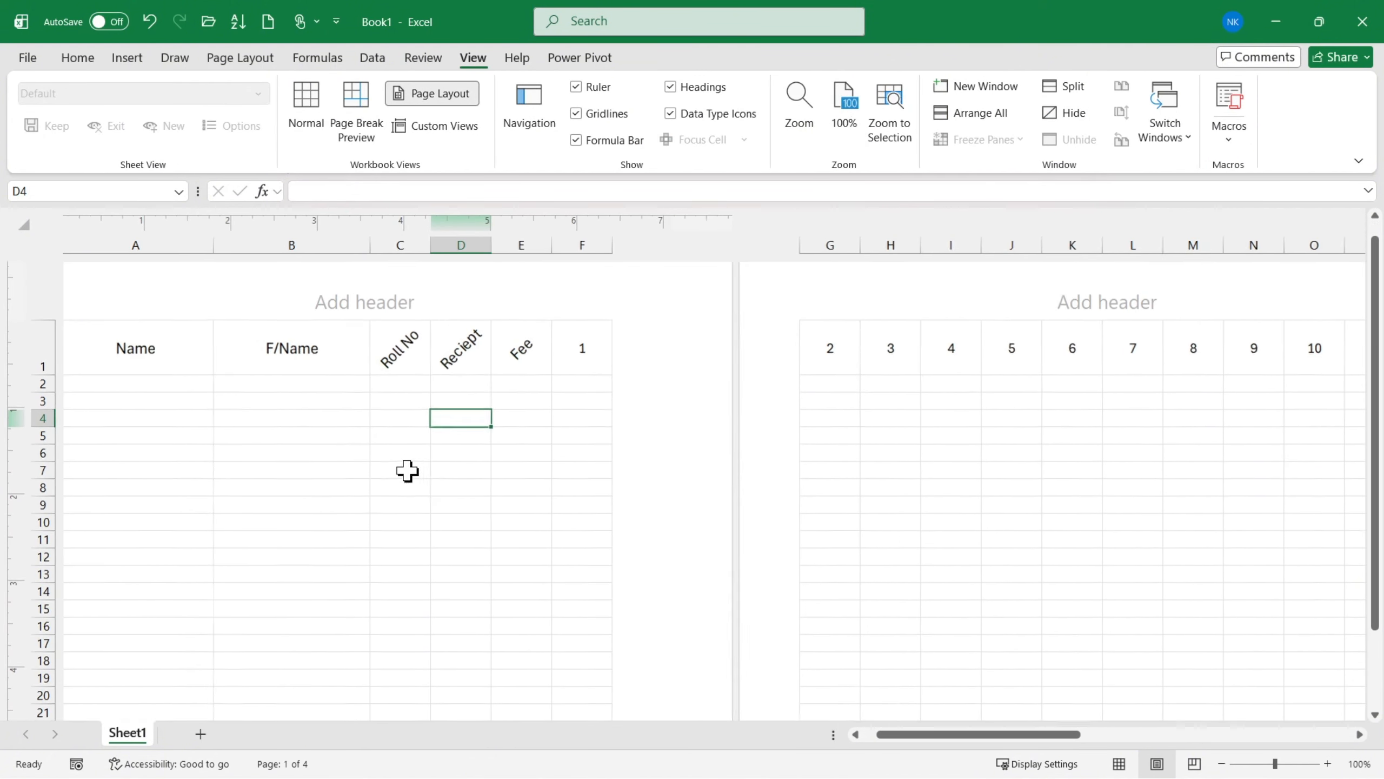
scroll(408, 470, up, 1)
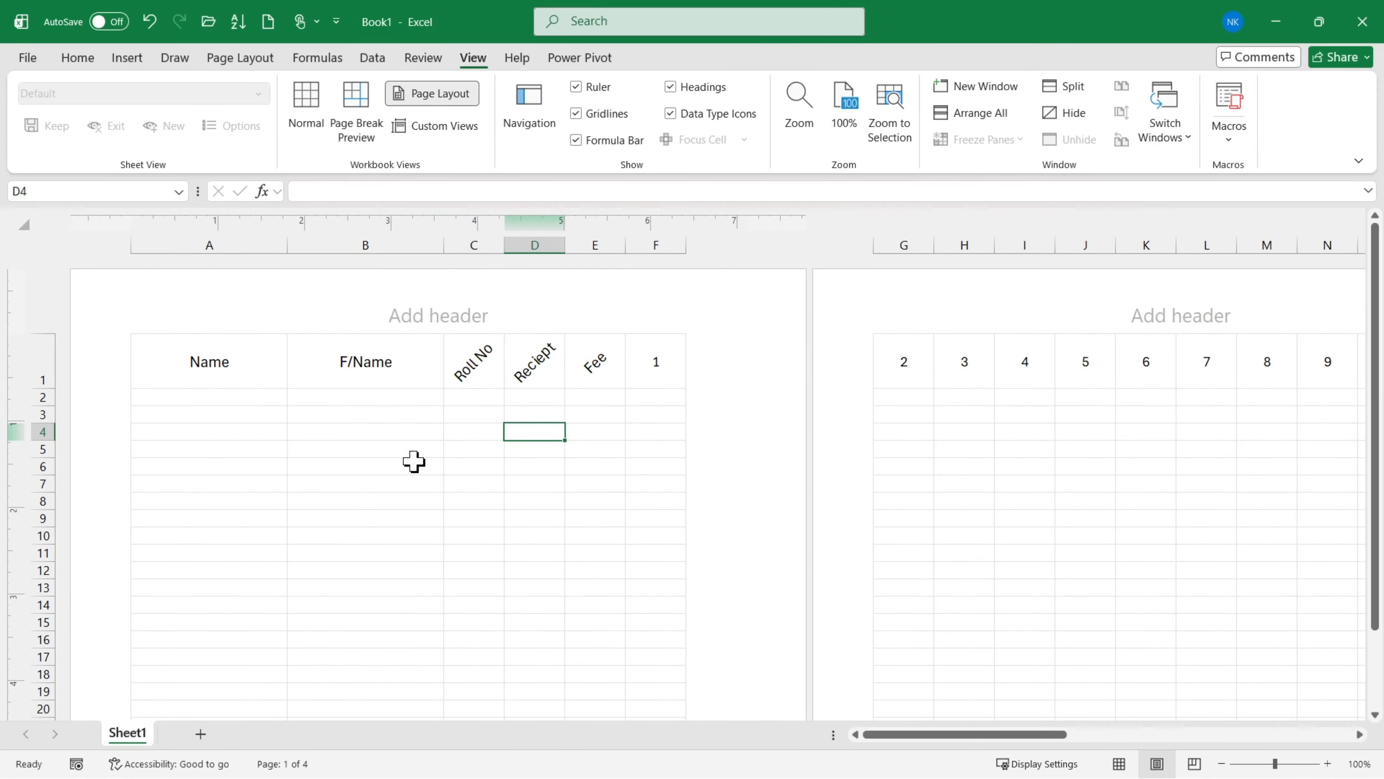
drag(79, 346, 134, 479)
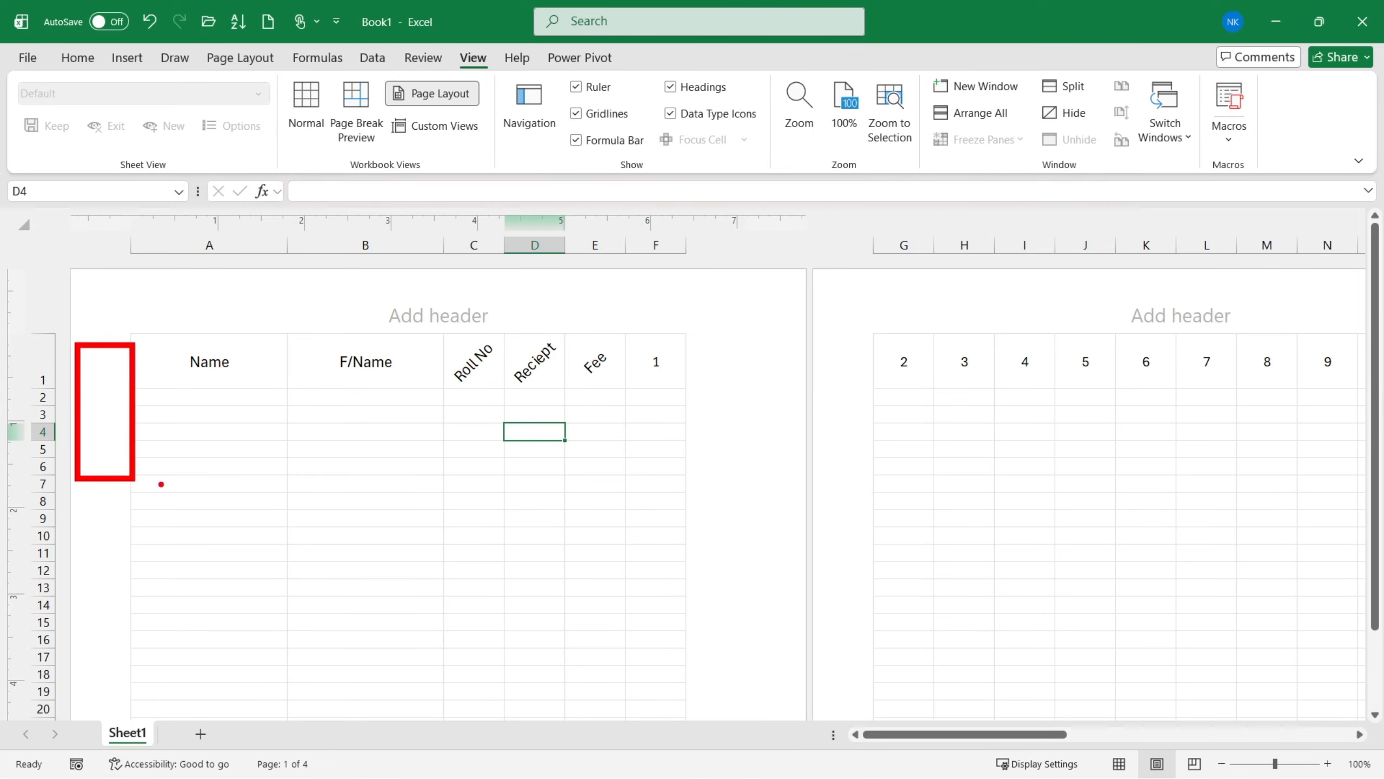
drag(700, 357, 757, 539)
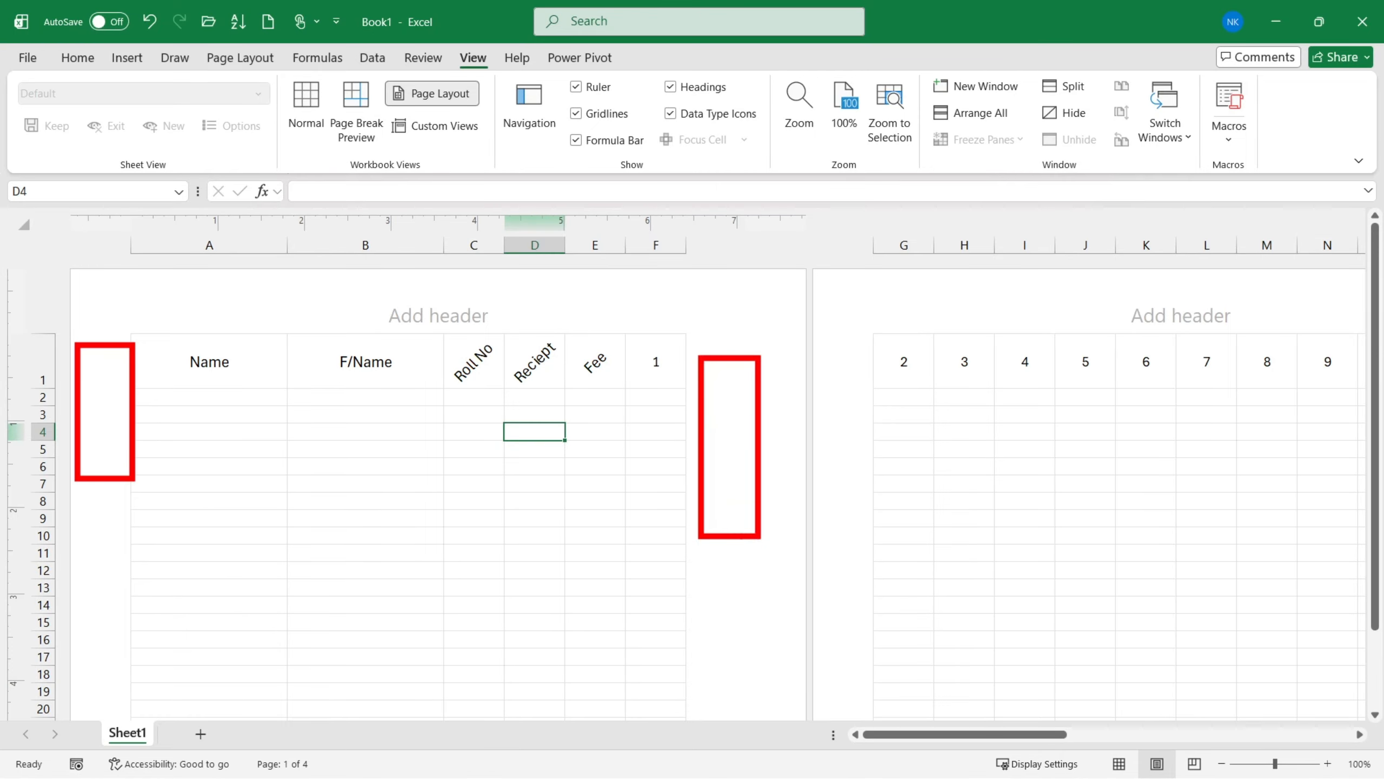
- Set custom page margins with left, right, top, bottom and footer all at 0
click(259, 59)
click(180, 122)
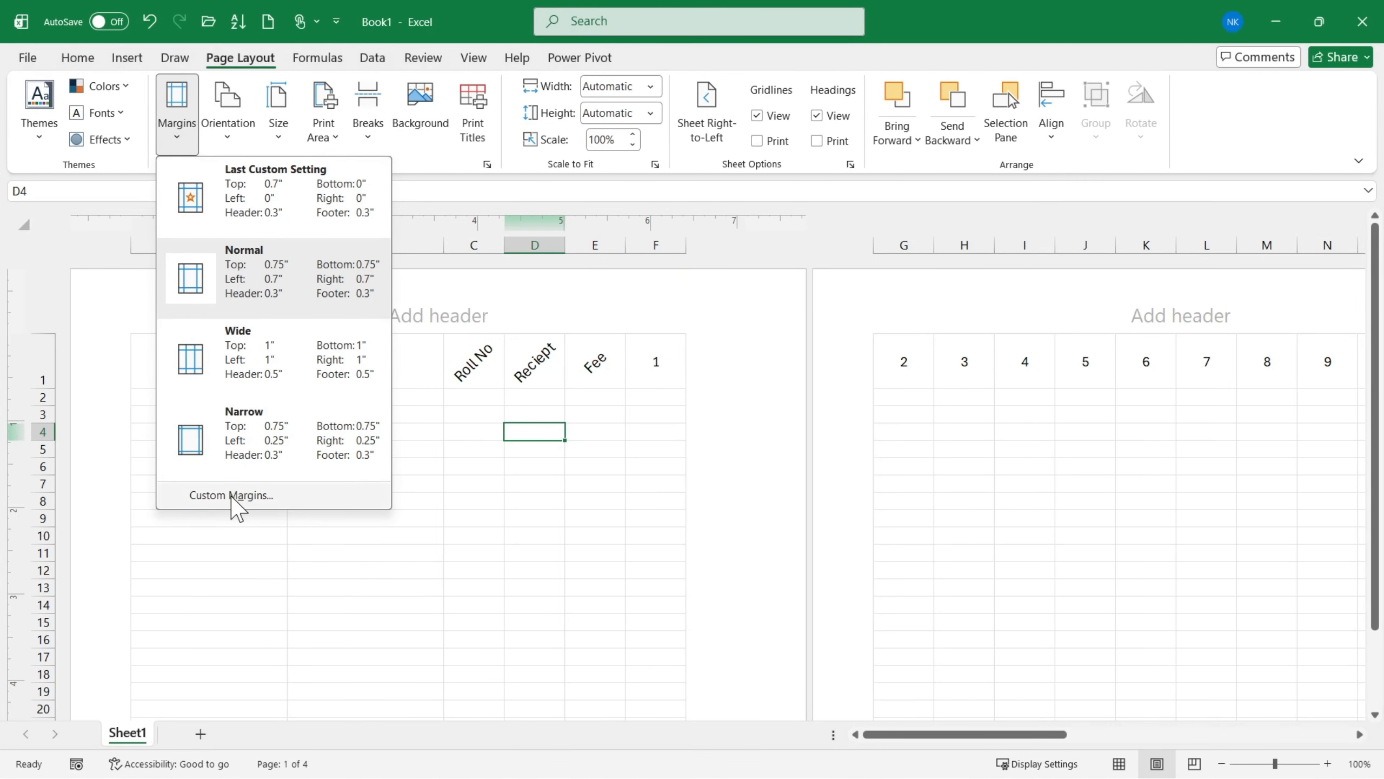
click(233, 495)
drag(569, 177, 515, 182)
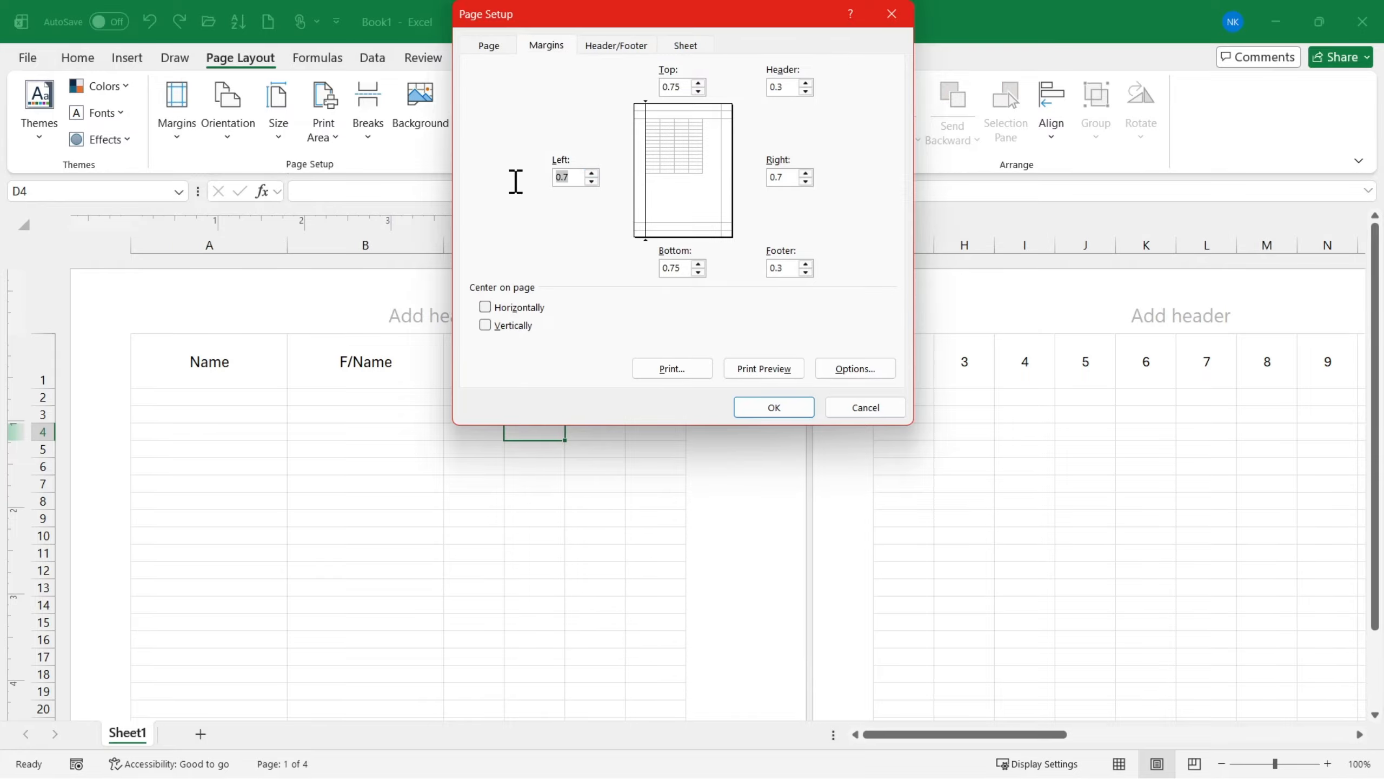
text(0)
click(686, 268)
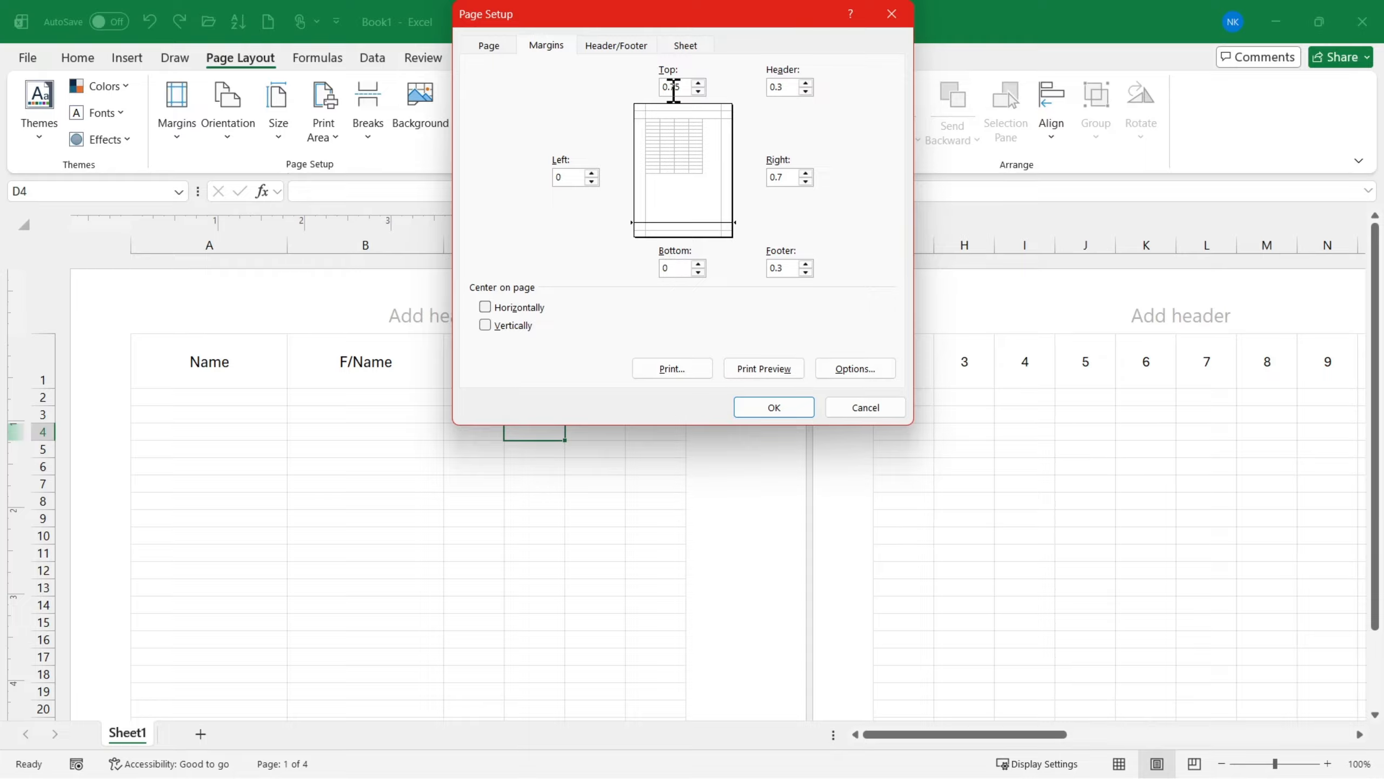
text(0)
double_click(779, 177)
text(0)
double_click(779, 267)
text(0)
click(763, 407)
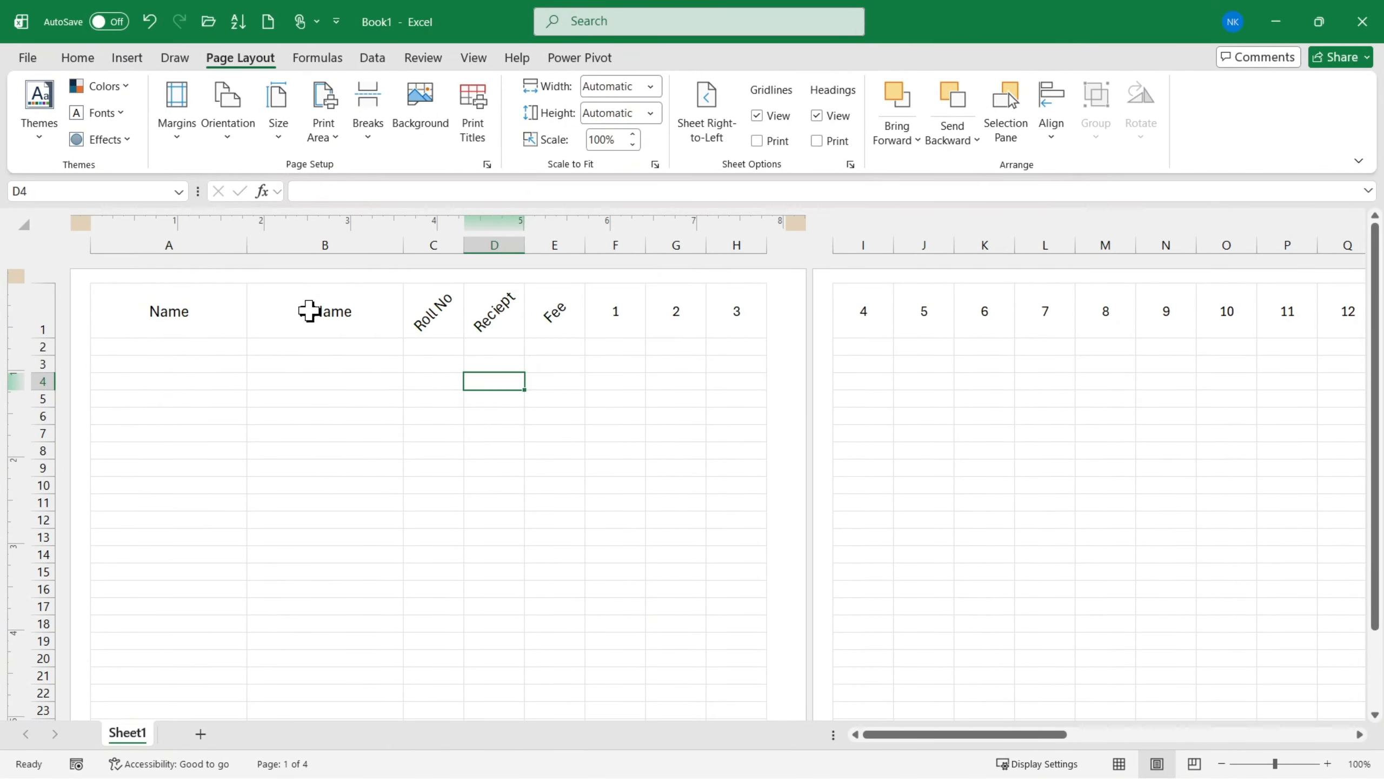
click(177, 133)
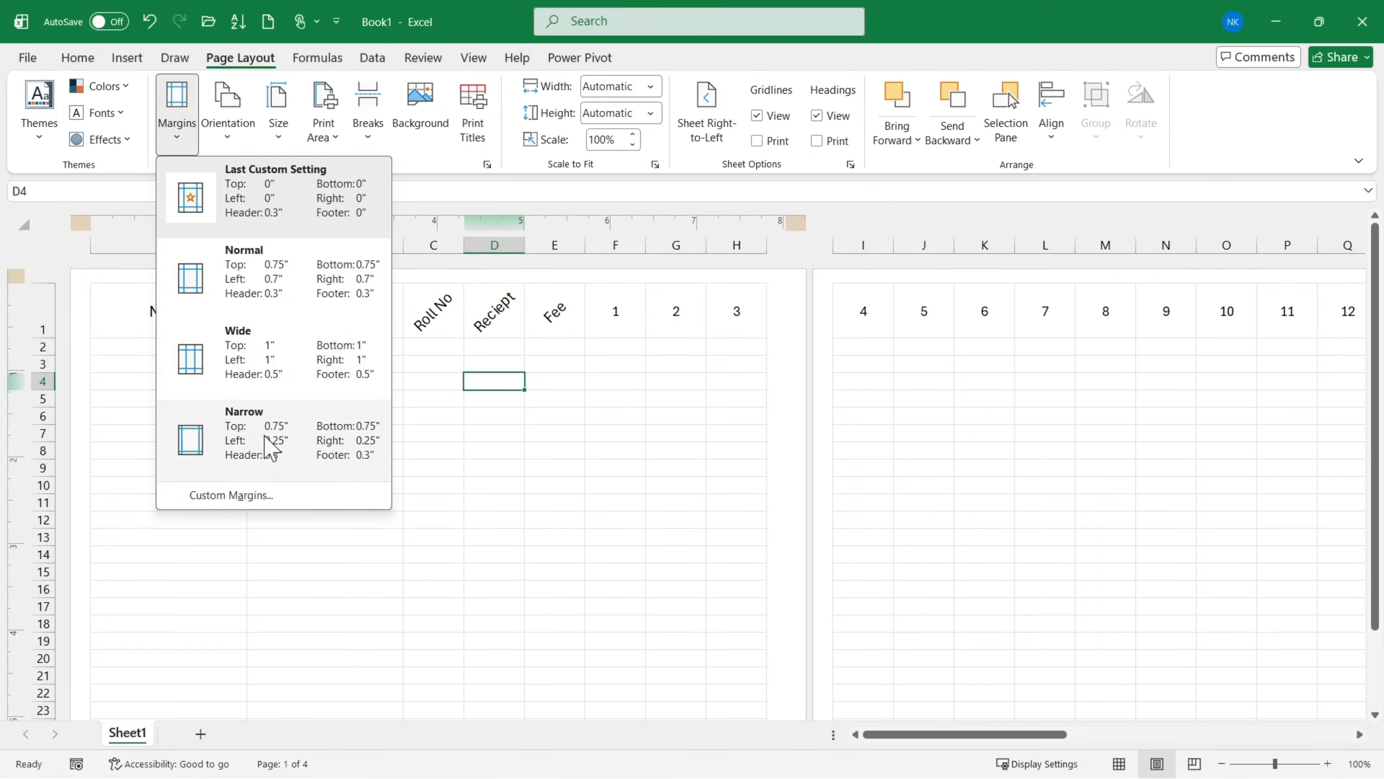
click(269, 497)
click(893, 15)
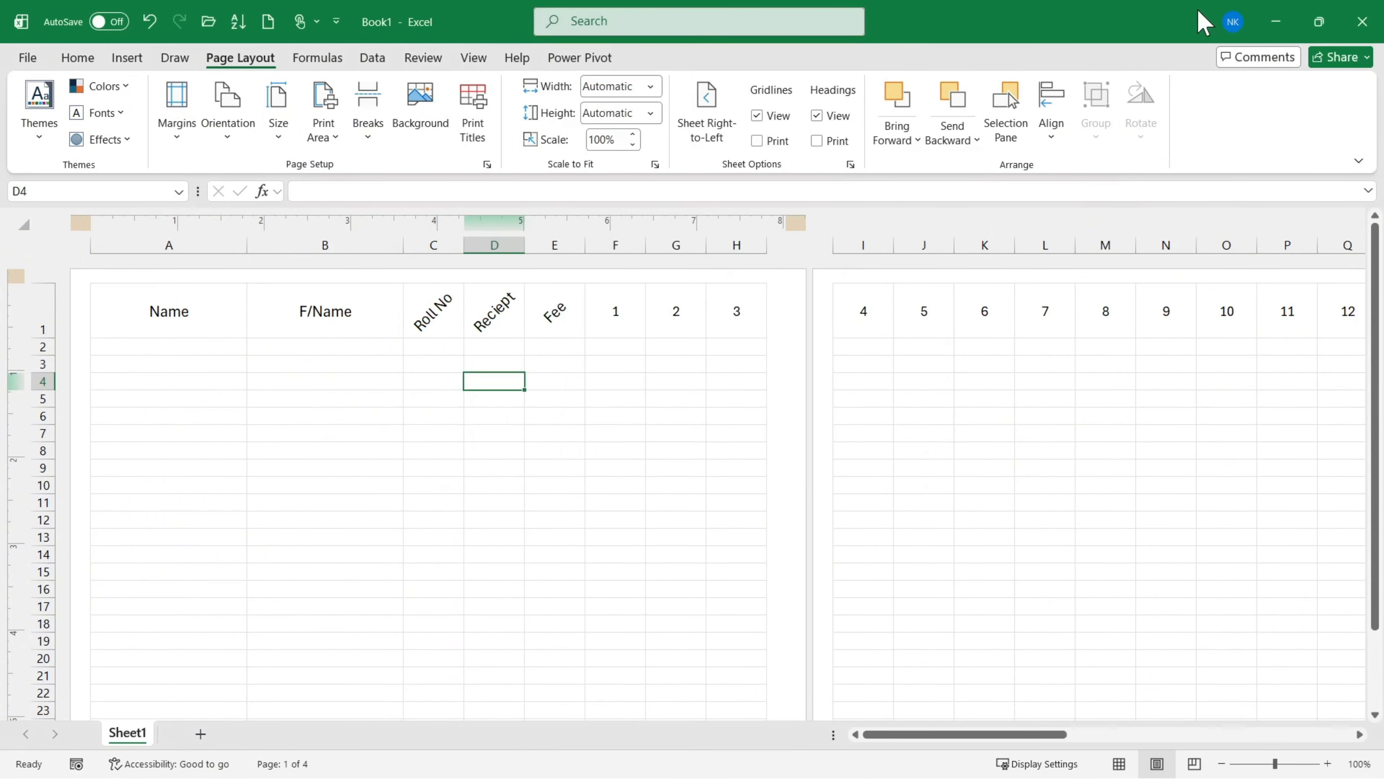
- Check the line above the table in Attendance.pdf and increase the sheet's top page margin to make room for a header
click(1273, 21)
key(alt+Tab)
key(alt+Tab)
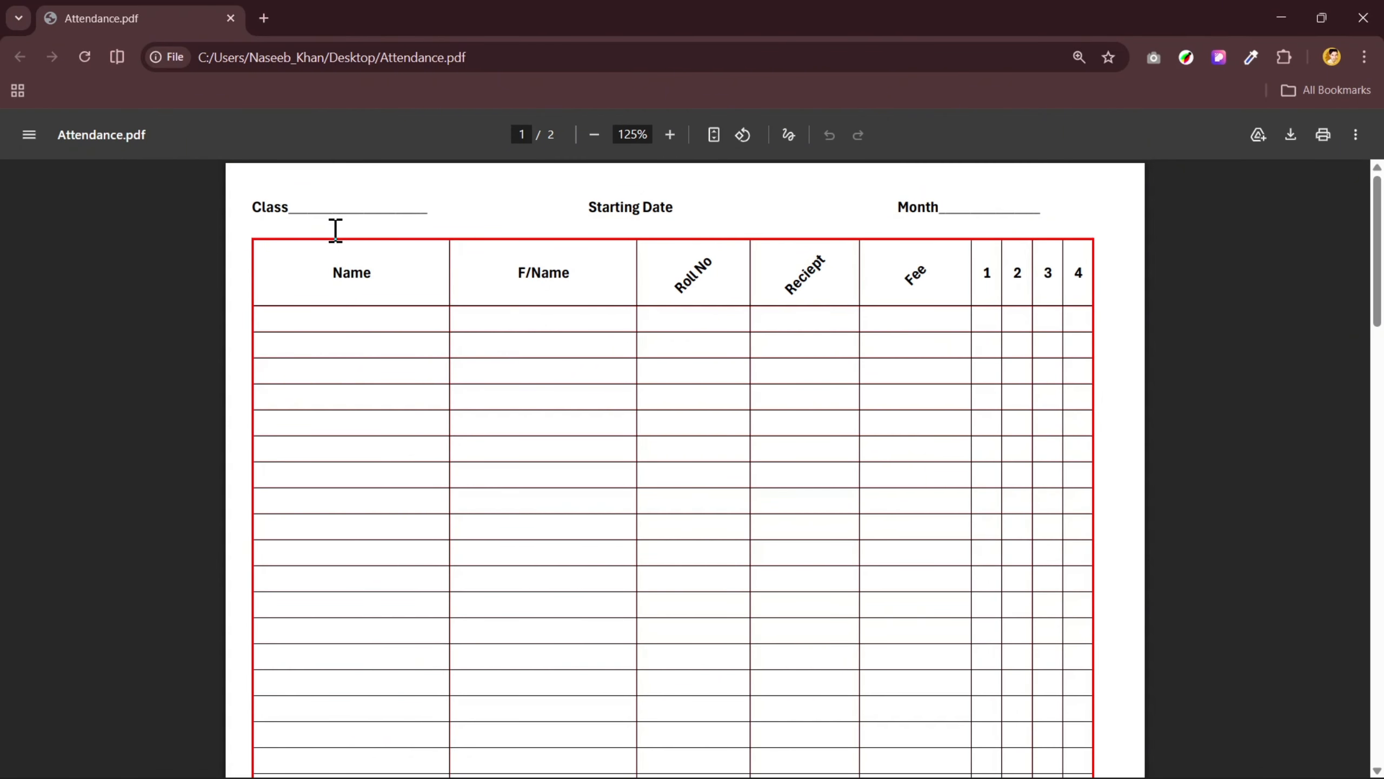
key(alt+Tab)
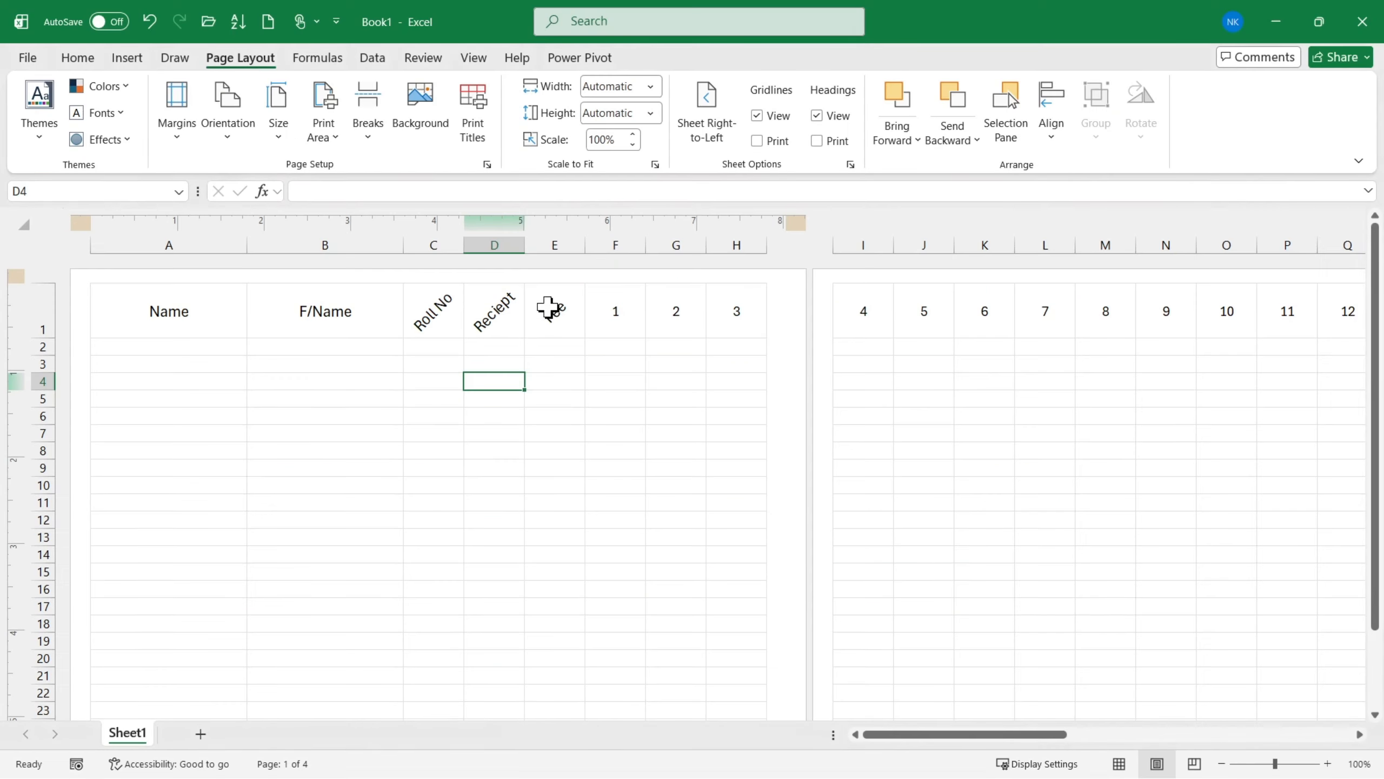
click(189, 128)
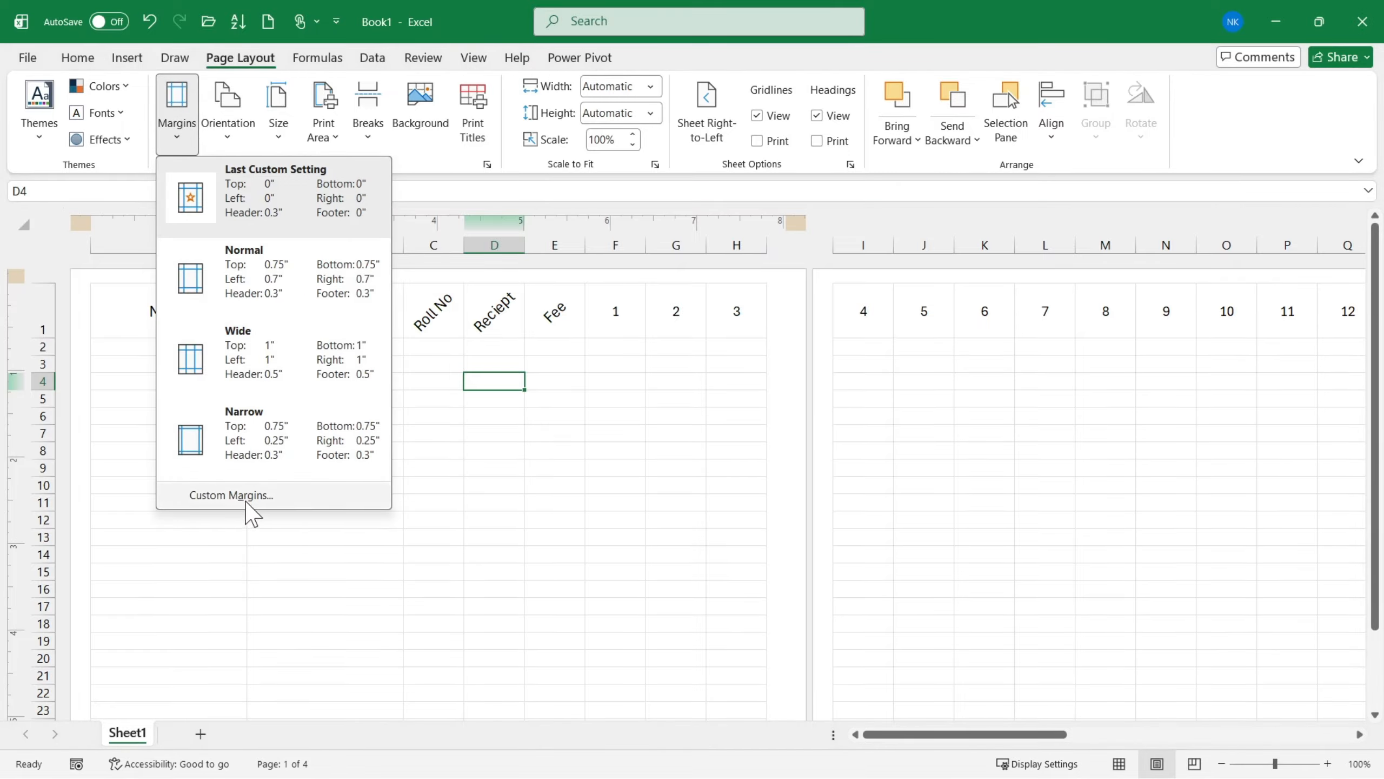
click(248, 497)
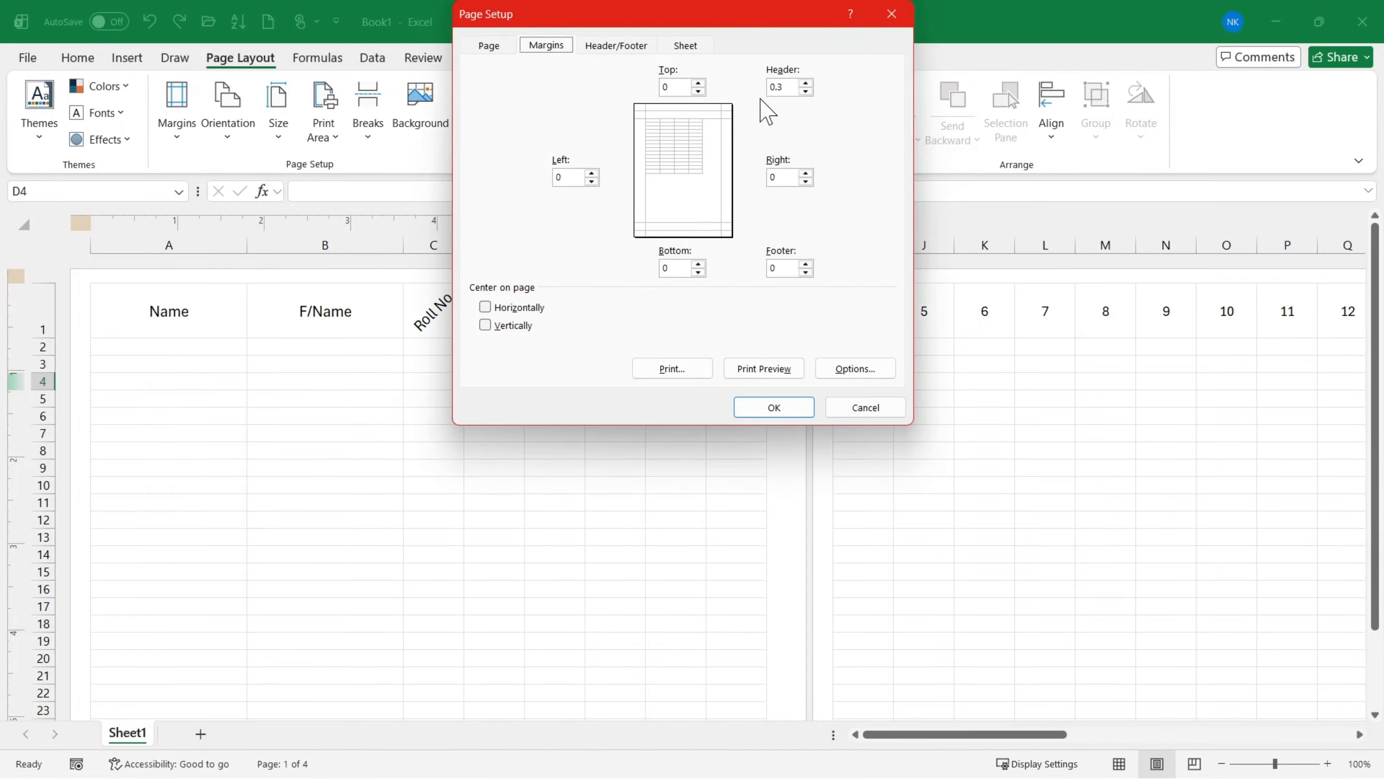
click(698, 83)
click(760, 414)
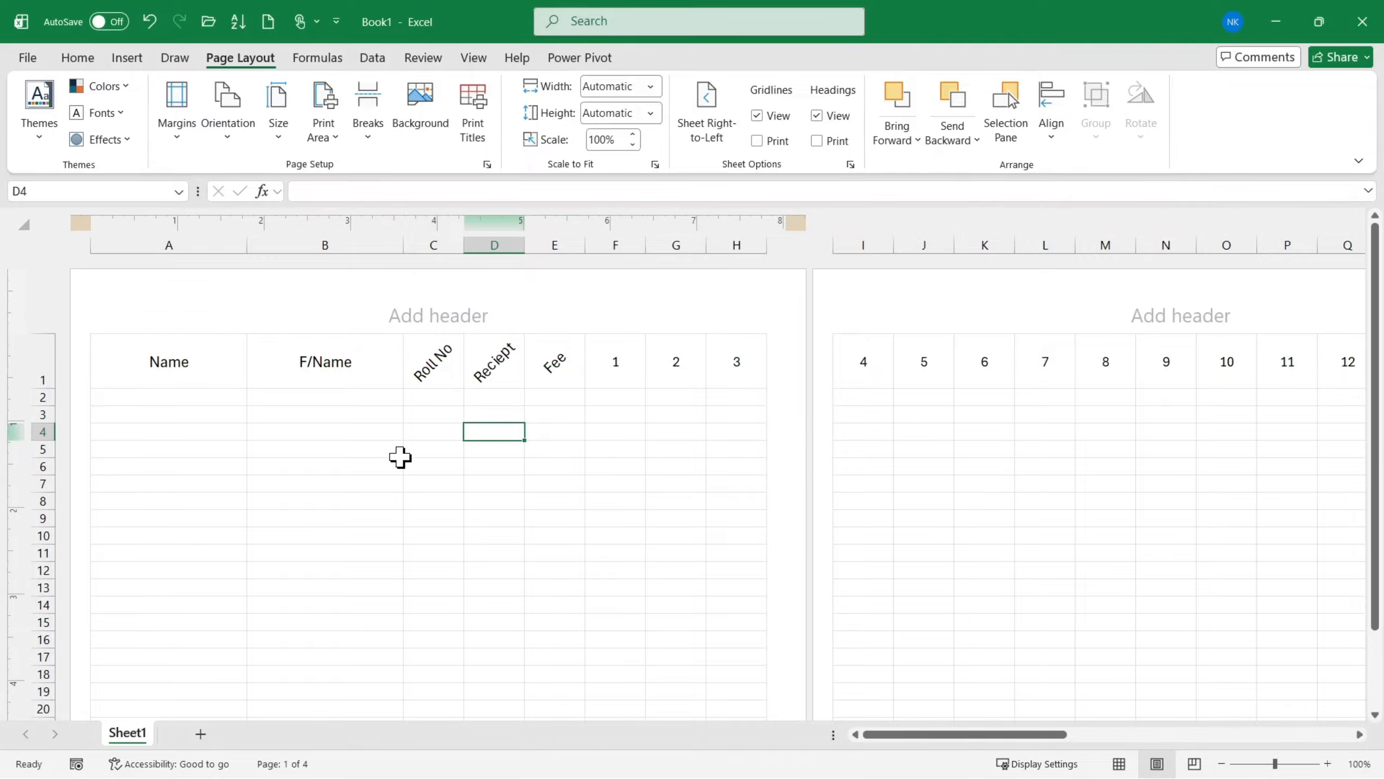
- Enter Class, Timing and Month, each followed by an underscore blank and separated by spaces, in the first section of the page header
scroll(392, 454, down, 10)
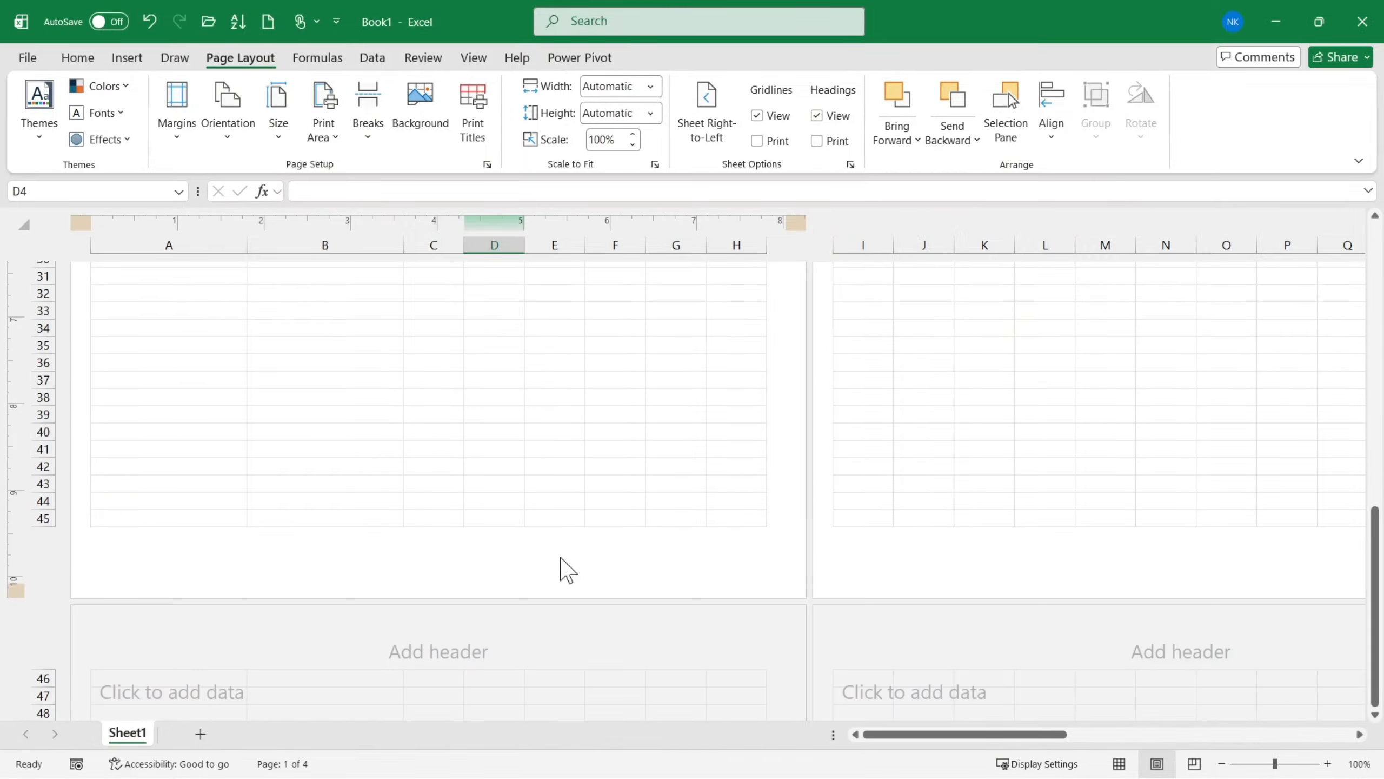
scroll(363, 436, up, 9)
scroll(364, 418, up, 2)
click(275, 308)
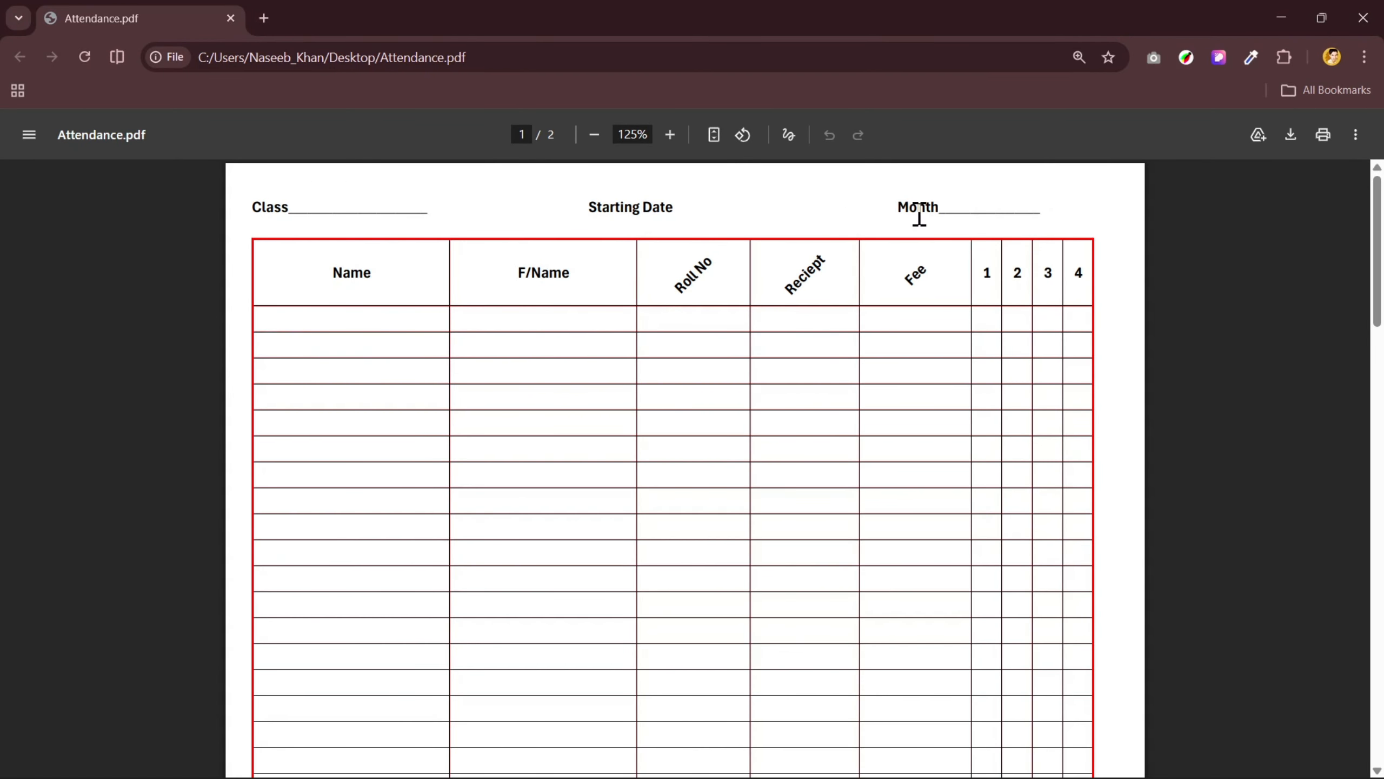
key(alt+Tab)
text(Cl)
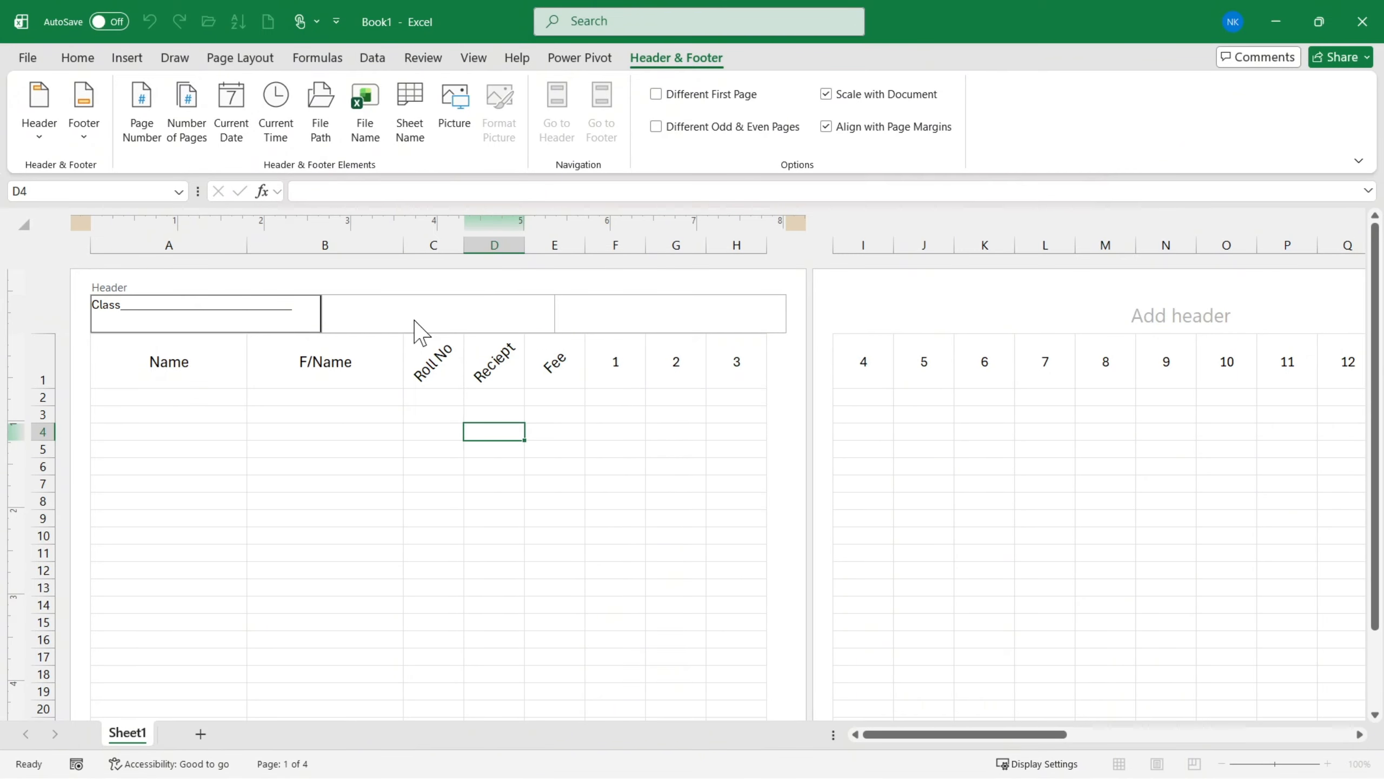
text(Timing)
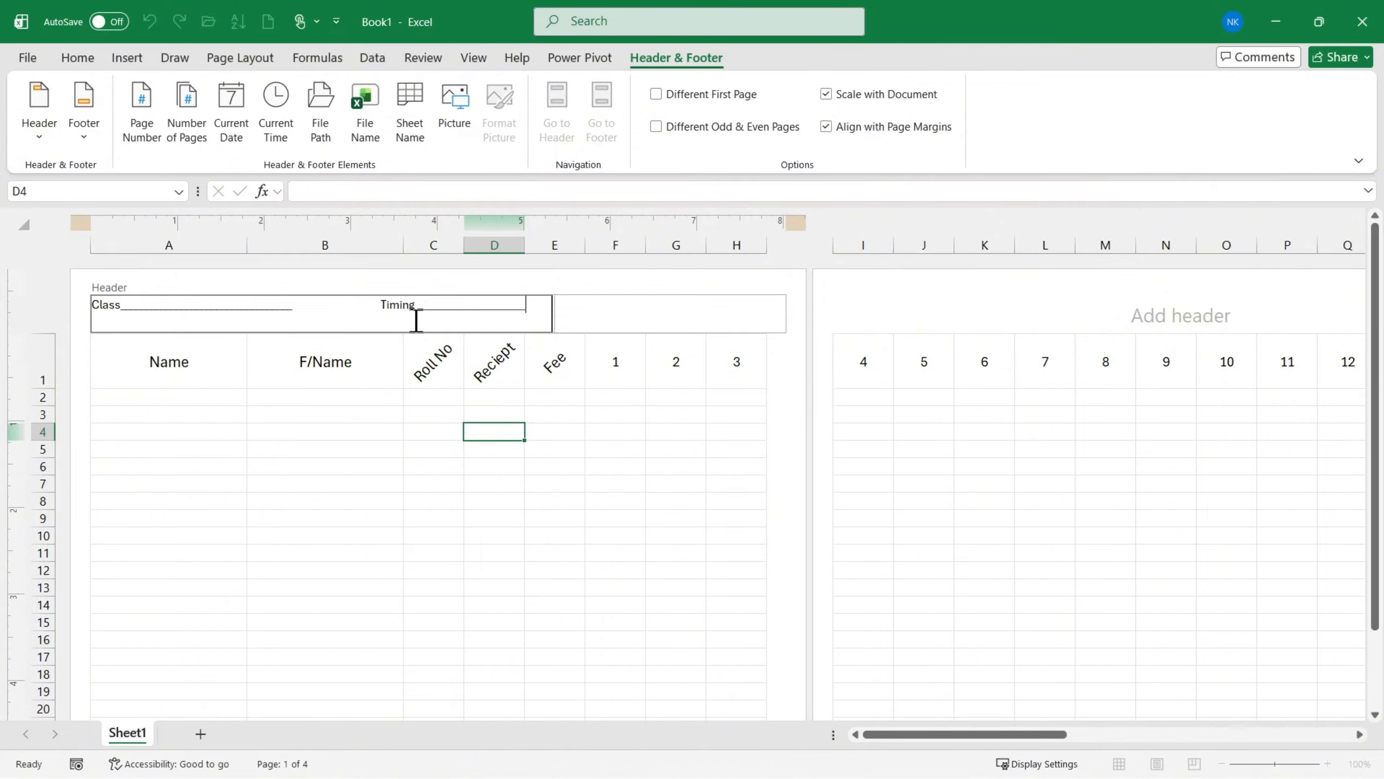
text(_______                   Month______________)
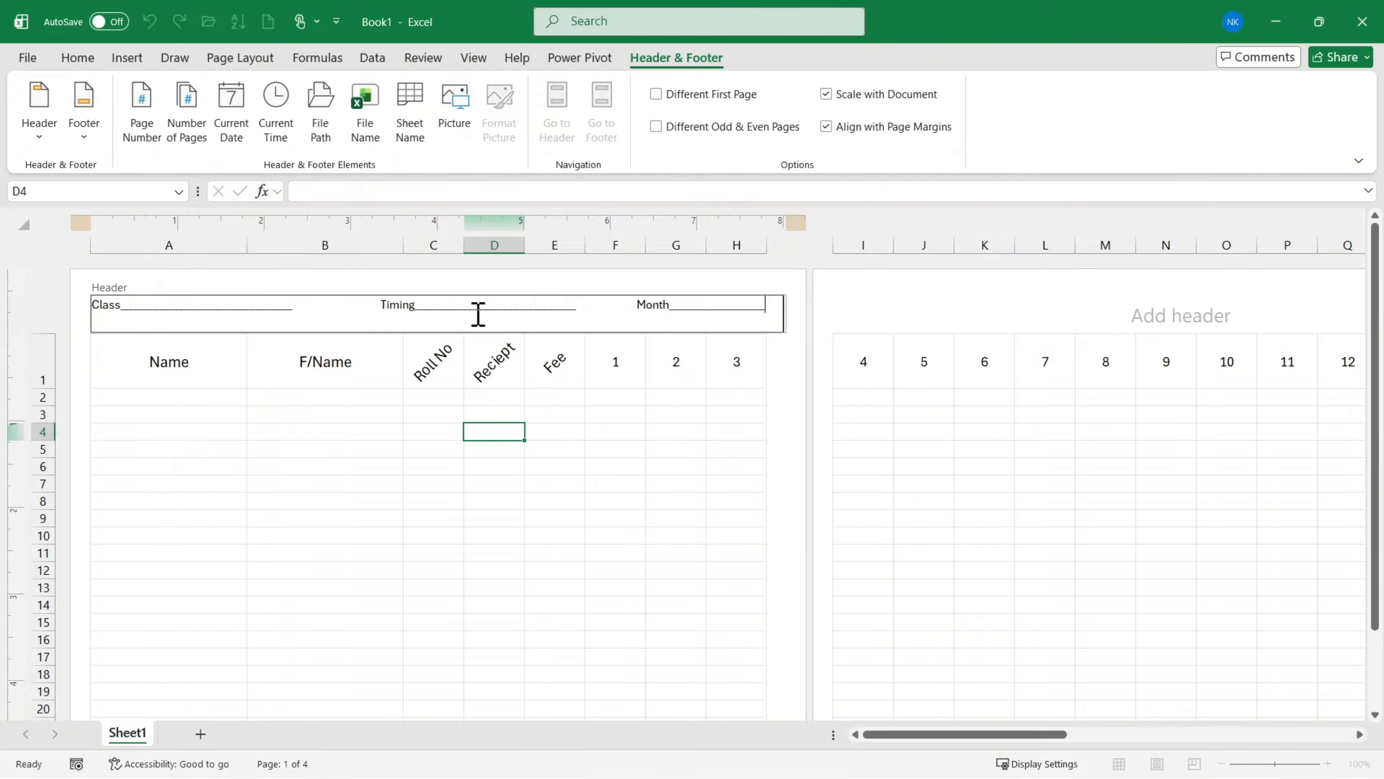
- Remove a few spaces before Timing in the page header to tighten the line
click(382, 306)
key(BackSpace)
key(BackSpace)
key(BackSpace)
key(BackSpace)
key(BackSpace)
key(BackSpace)
key(BackSpace)
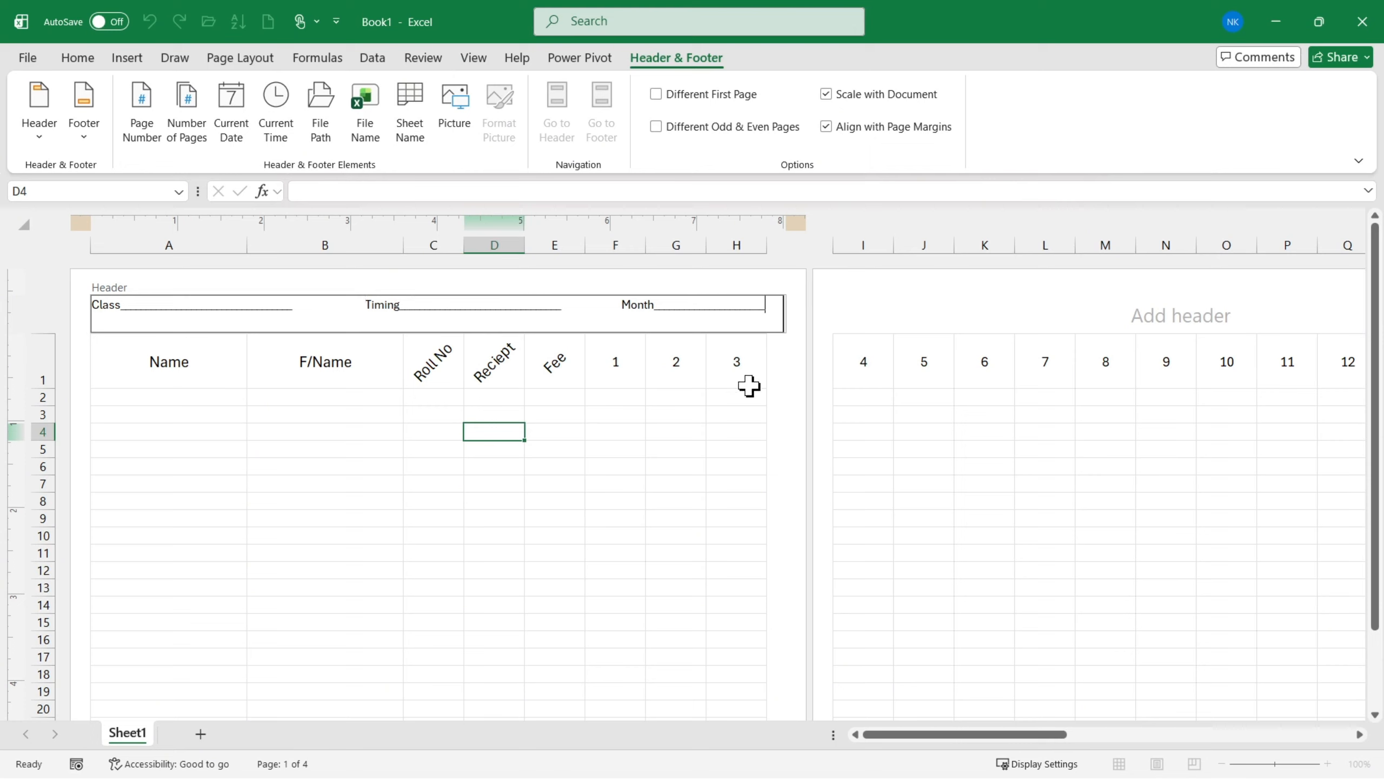
- Make the whole page header text bold and increase its font size to 16
key(ctrl+a)
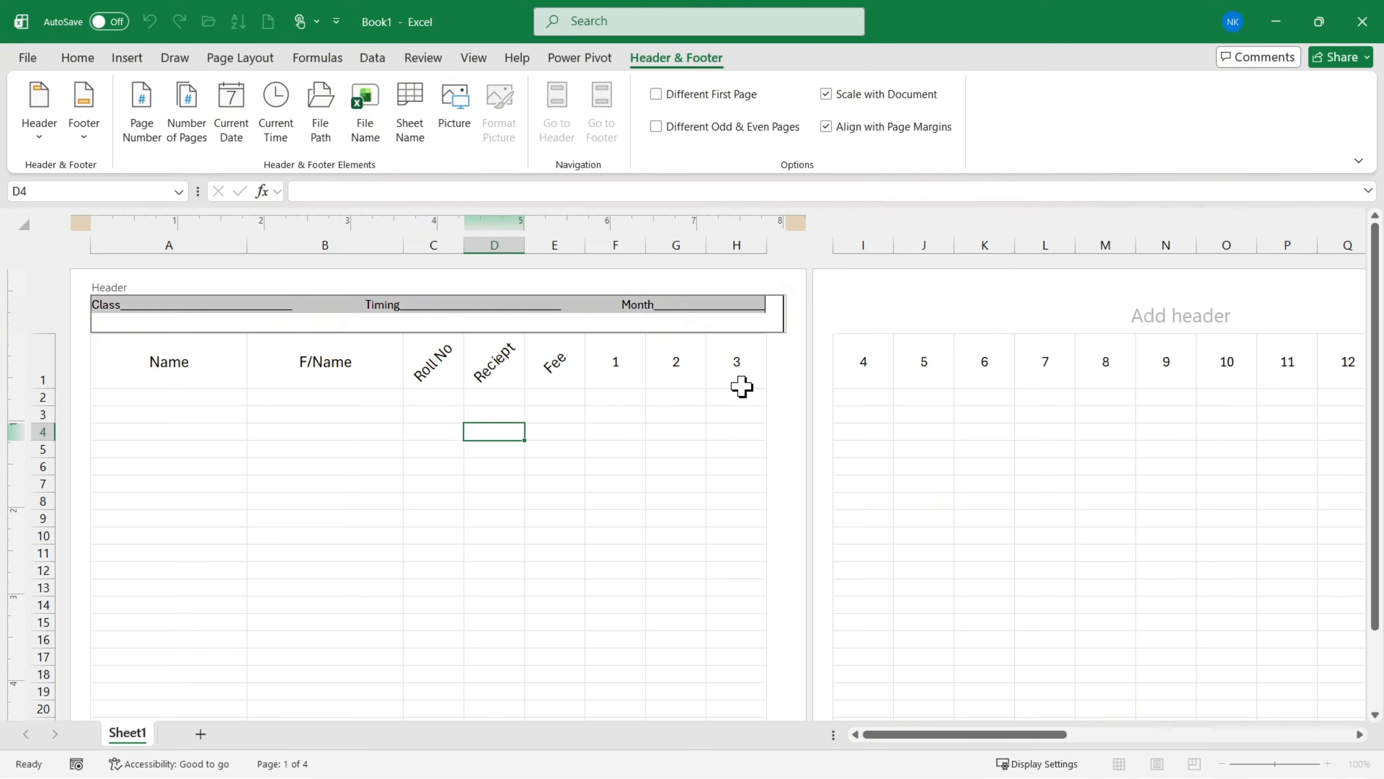
click(77, 57)
click(136, 125)
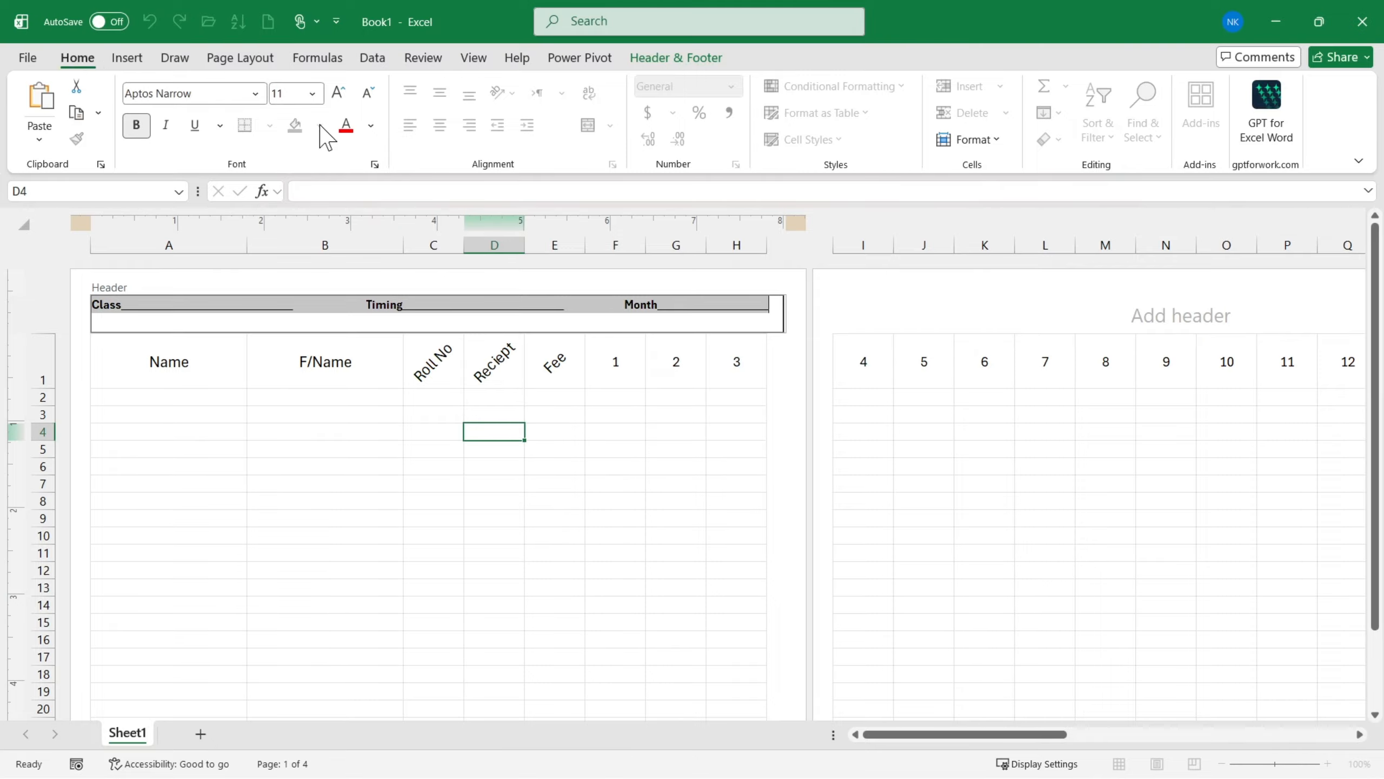
click(338, 92)
click(339, 92)
click(338, 92)
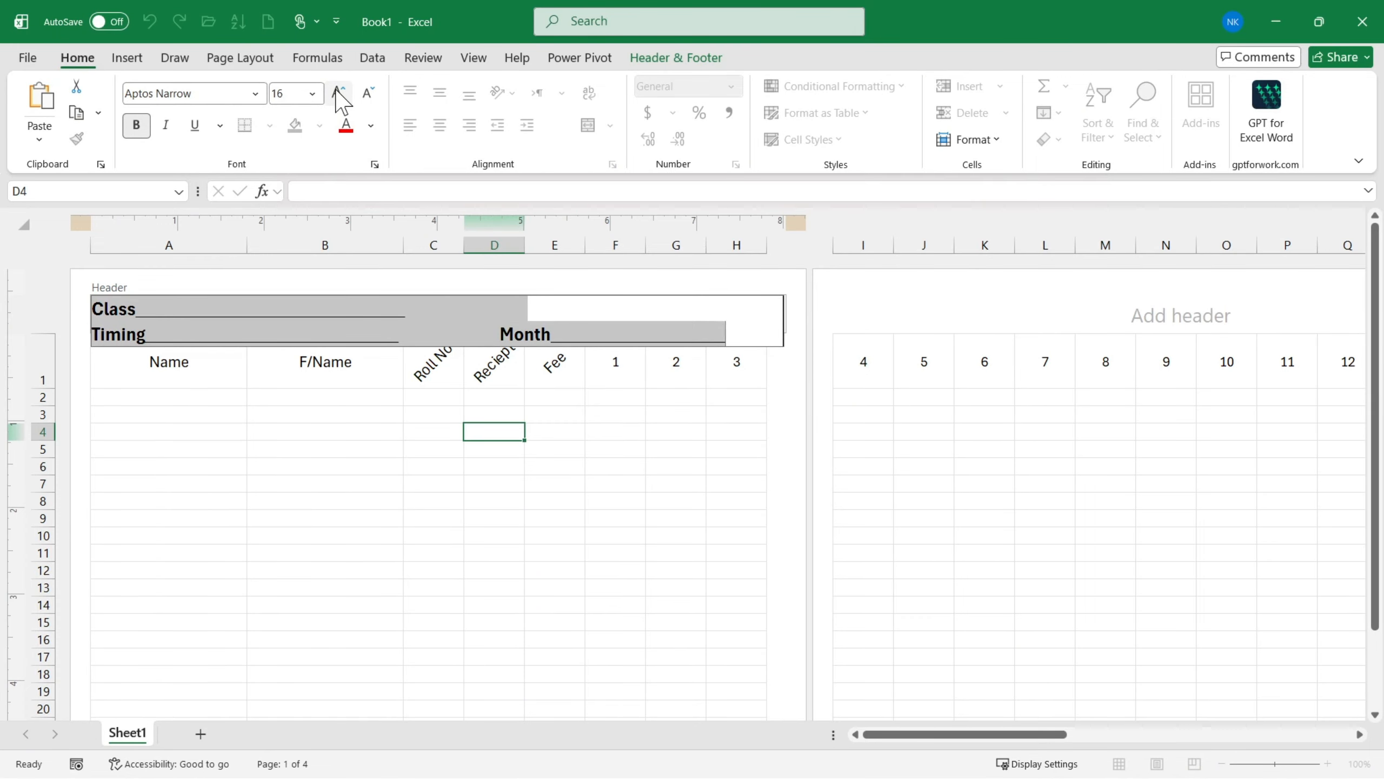
- Delete surplus spaces and a few underscores in the page header so that Class and Timing fit on one line
click(430, 321)
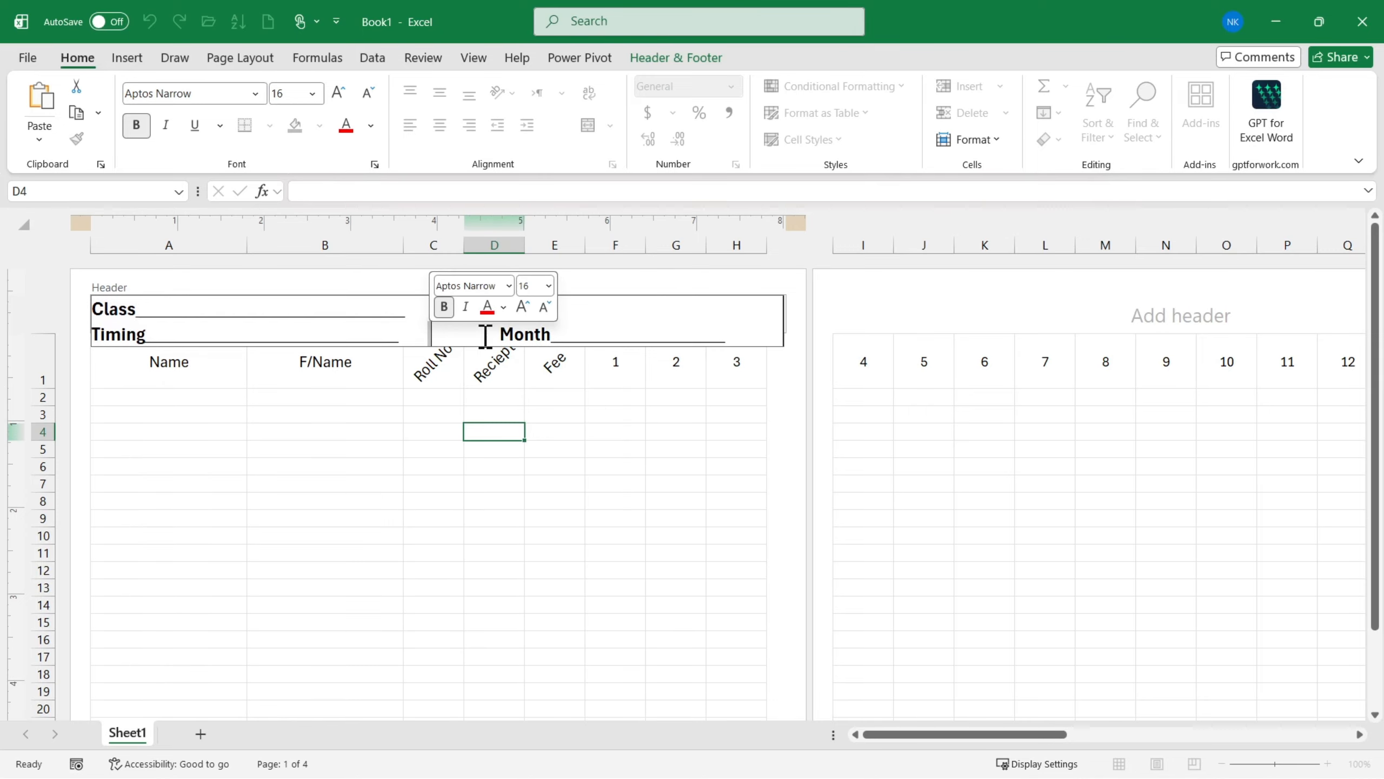
key(BackSpace)
key(BackSpace)
key(BackSpace)
key(BackSpace)
key(BackSpace)
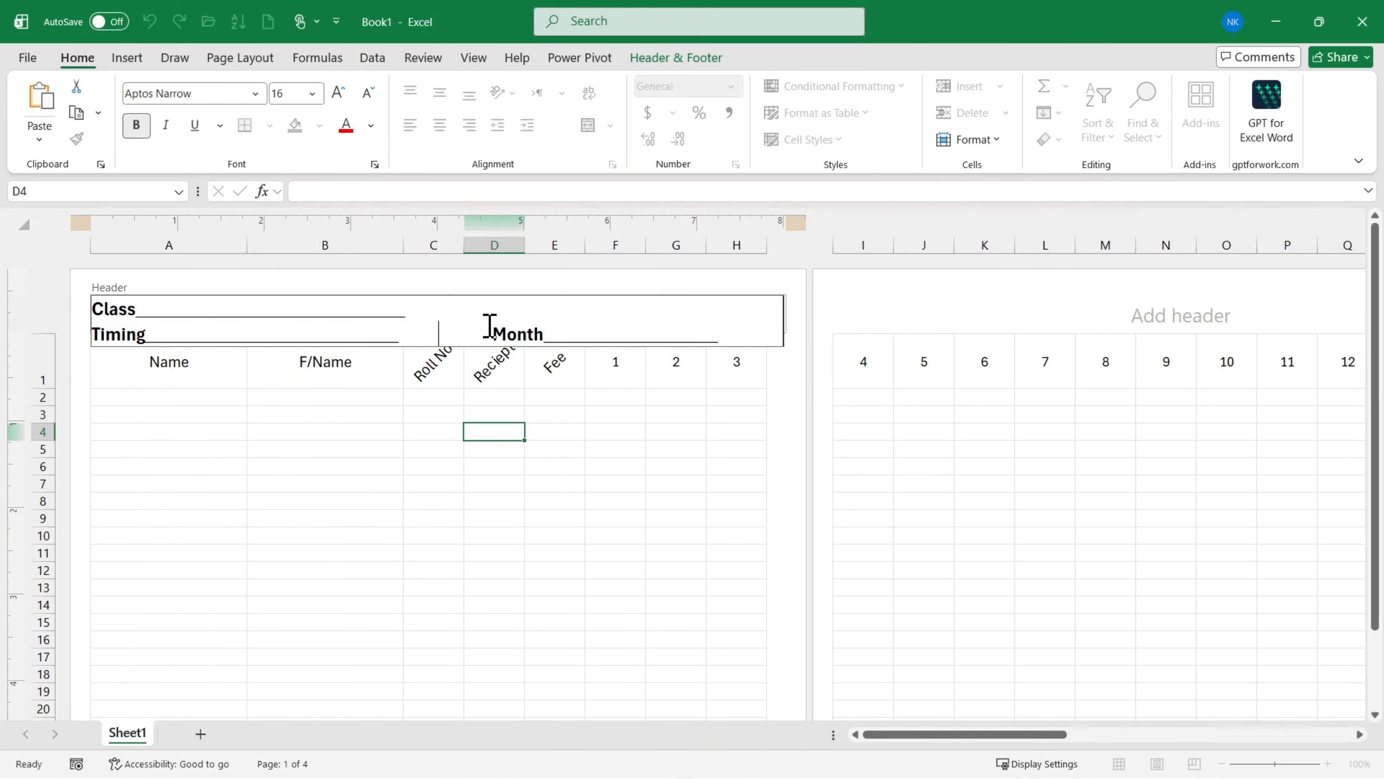
key(BackSpace)
key(BackSpace)
key(BackSpace)
key(Delete)
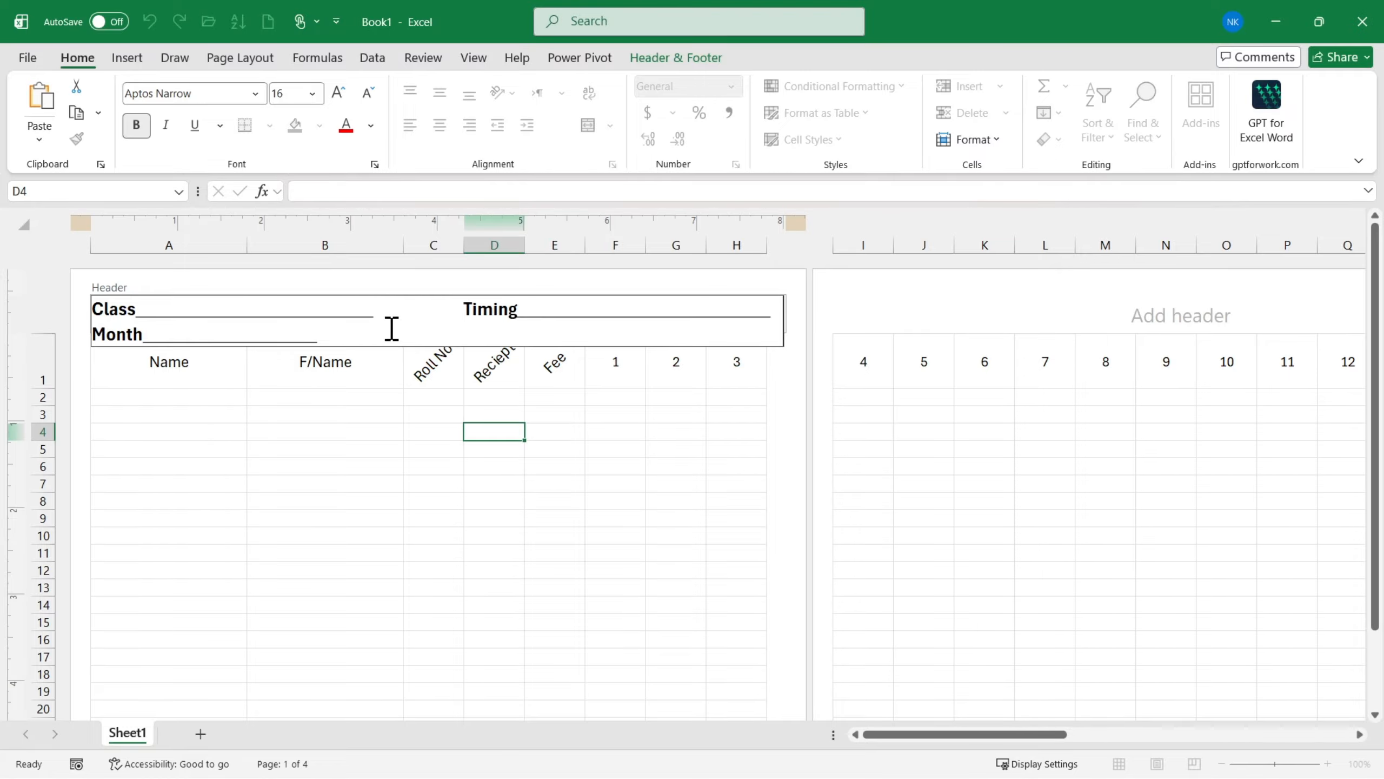
- Shorten the underscore blanks after Class, Timing and Month in the page header
key(BackSpace)
key(BackSpace)
key(BackSpace)
key(BackSpace)
key(BackSpace)
key(BackSpace)
key(BackSpace)
key(BackSpace)
key(BackSpace)
key(BackSpace)
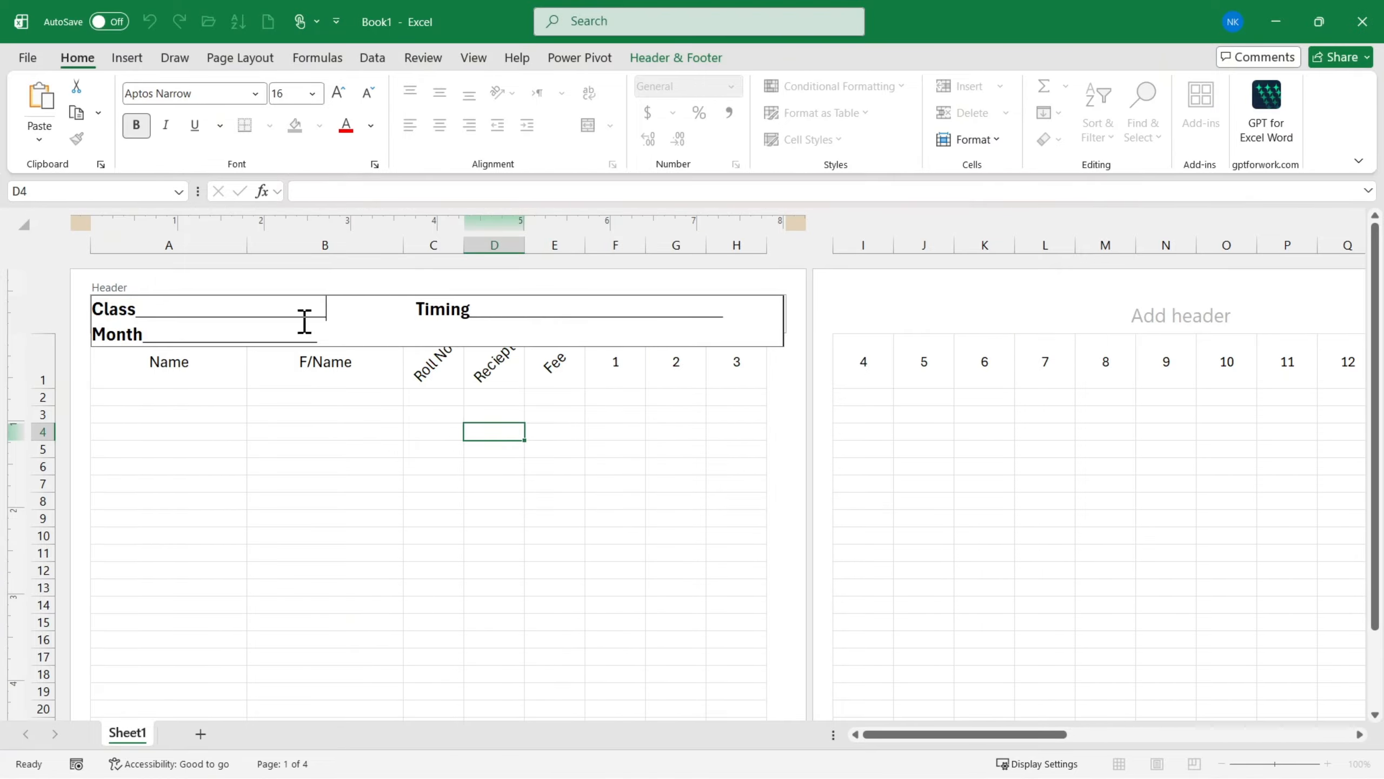
key(BackSpace)
key(BackSpace)
key(BackSpace)
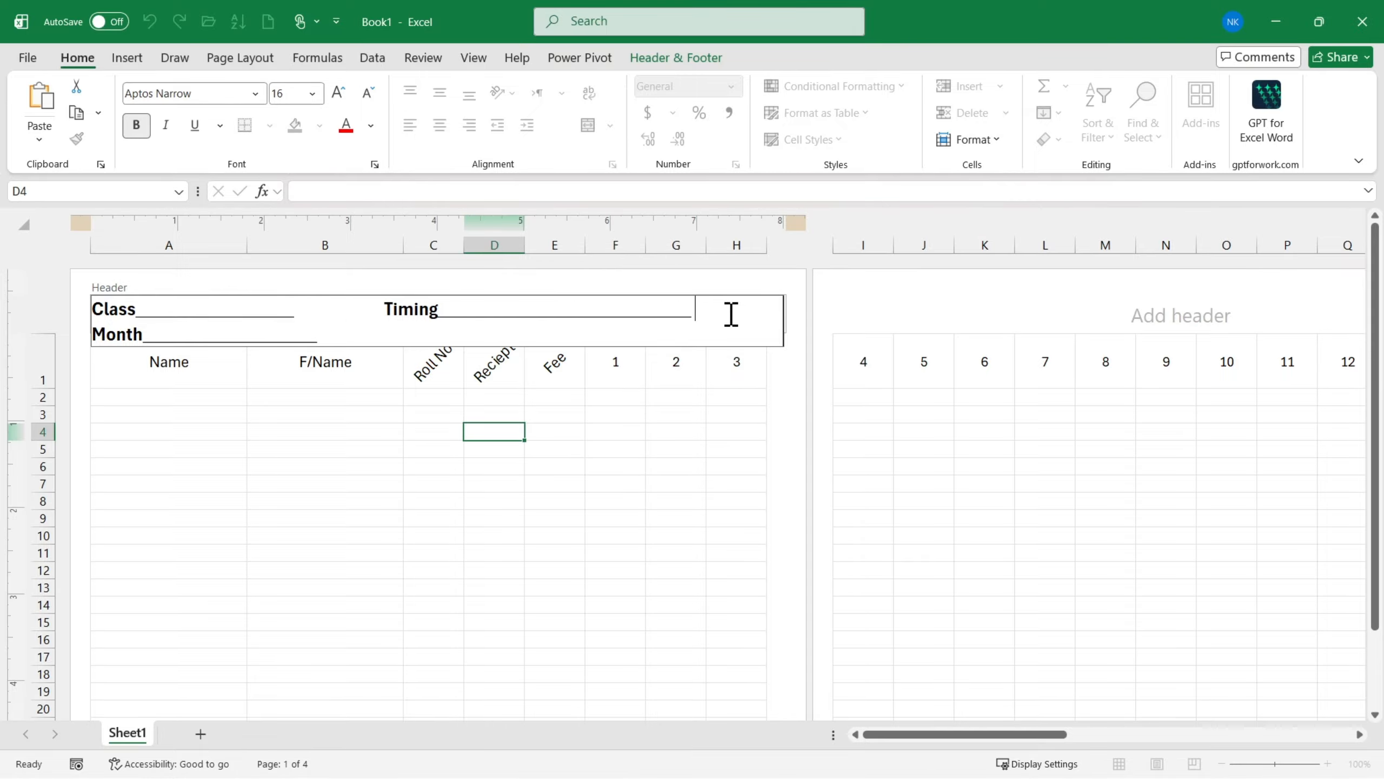
key(BackSpace)
key(BackSpace)
key(BackSpace)
key(BackSpace)
key(BackSpace)
key(BackSpace)
key(BackSpace)
- Reduce the whole page header to font size 14 and add spaces before Timing and Month to spread the fields across the page
drag(319, 333, 90, 307)
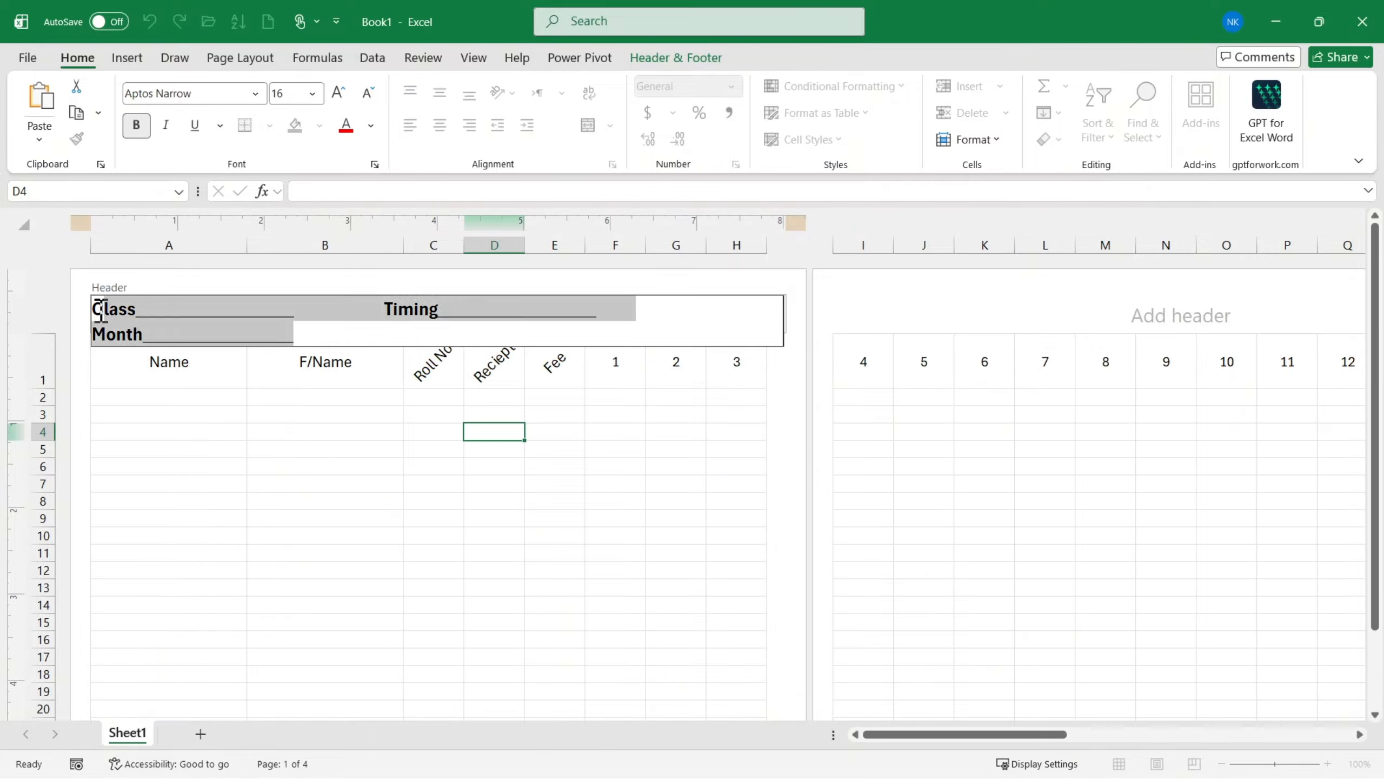
click(363, 90)
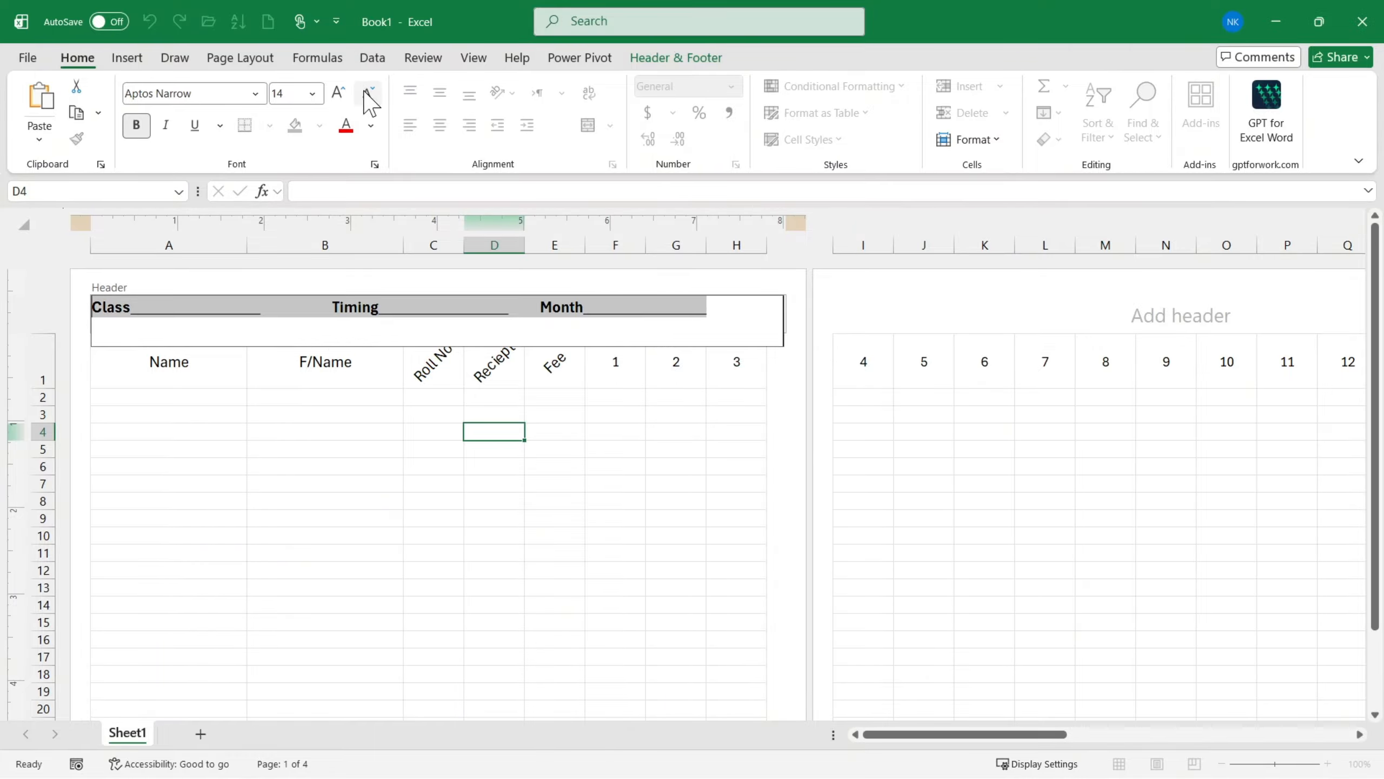
click(650, 331)
double_click(529, 319)
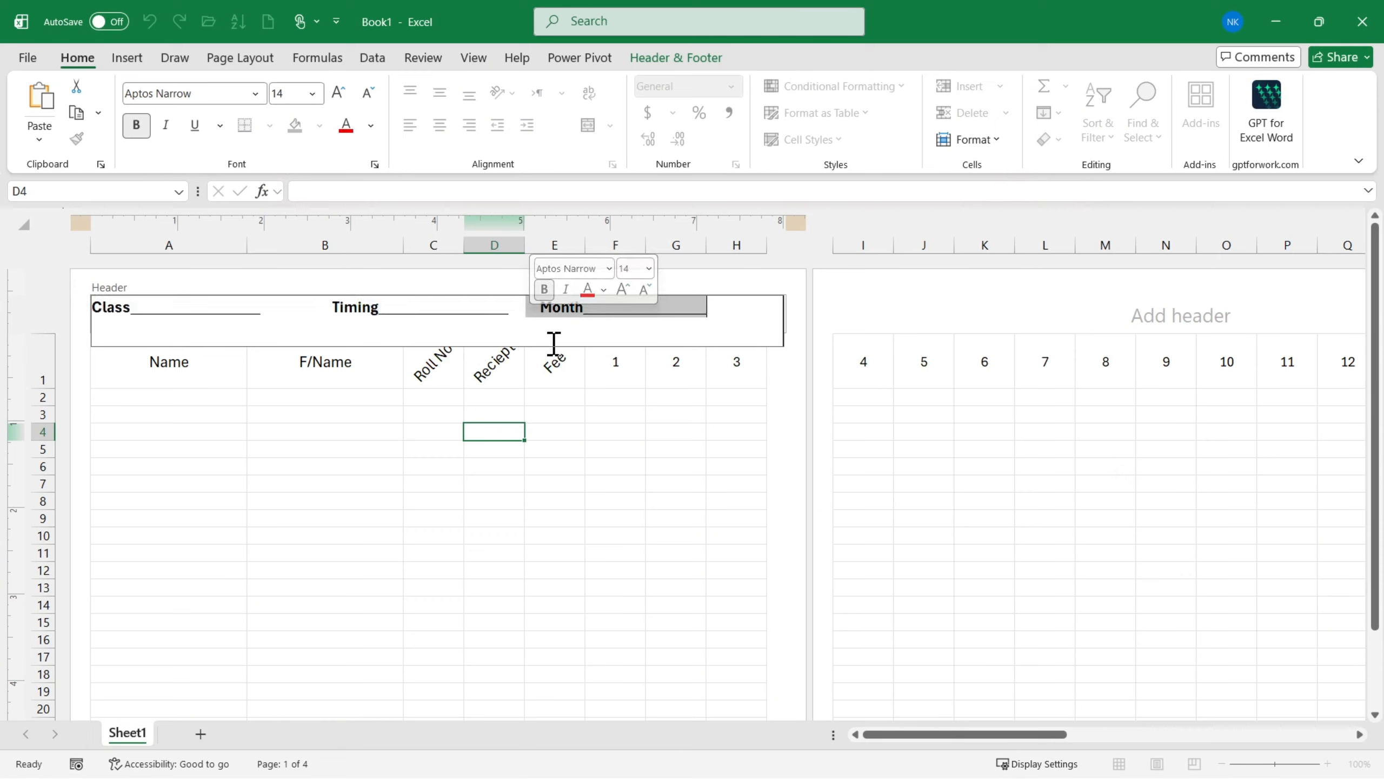
click(532, 332)
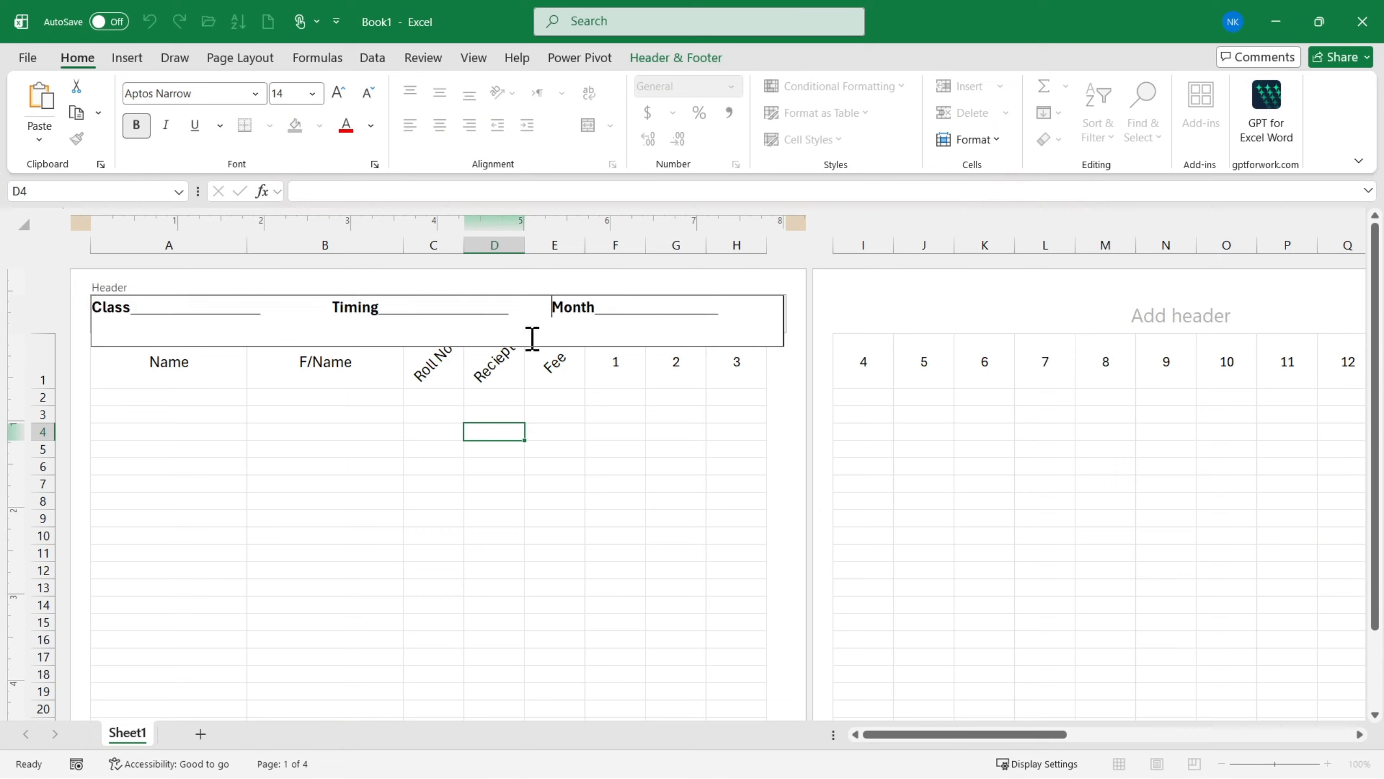
click(327, 311)
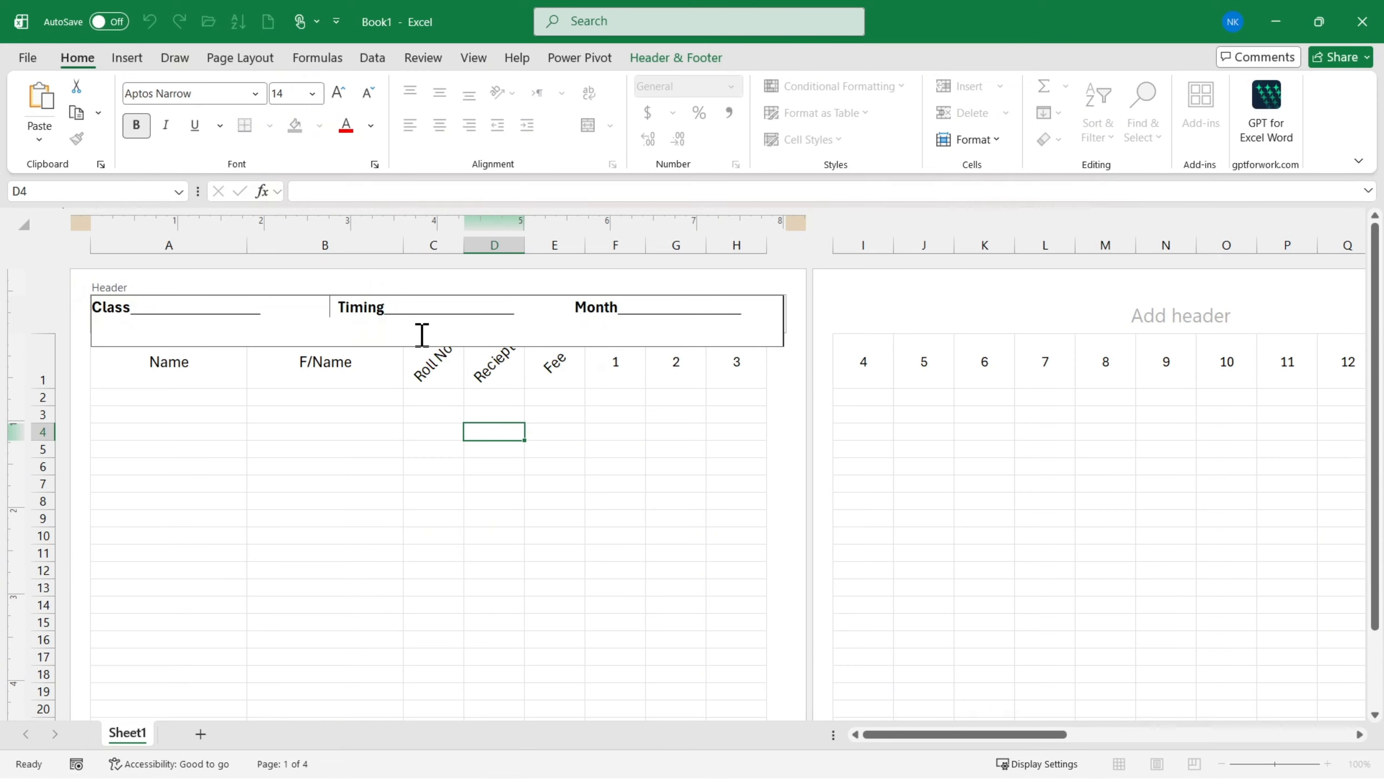
triple_click(652, 321)
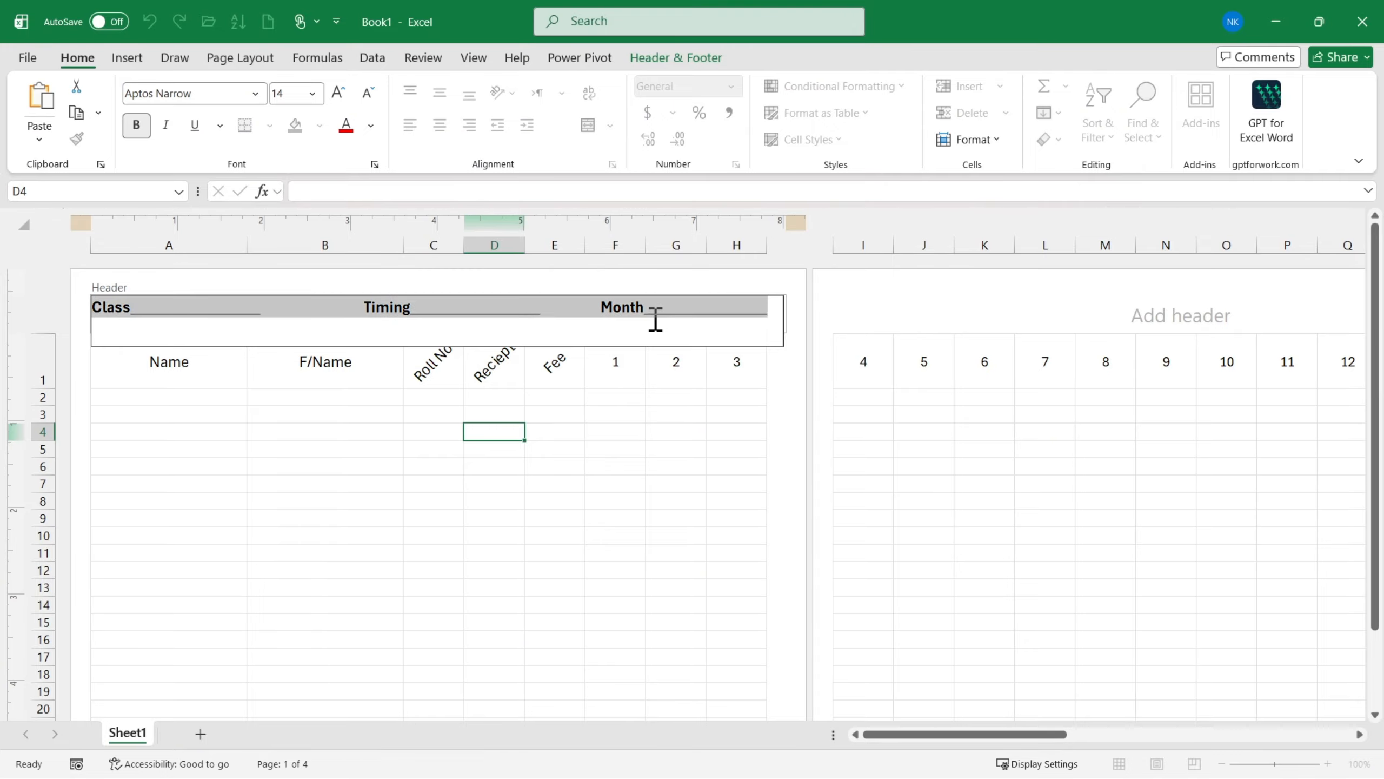
click(866, 317)
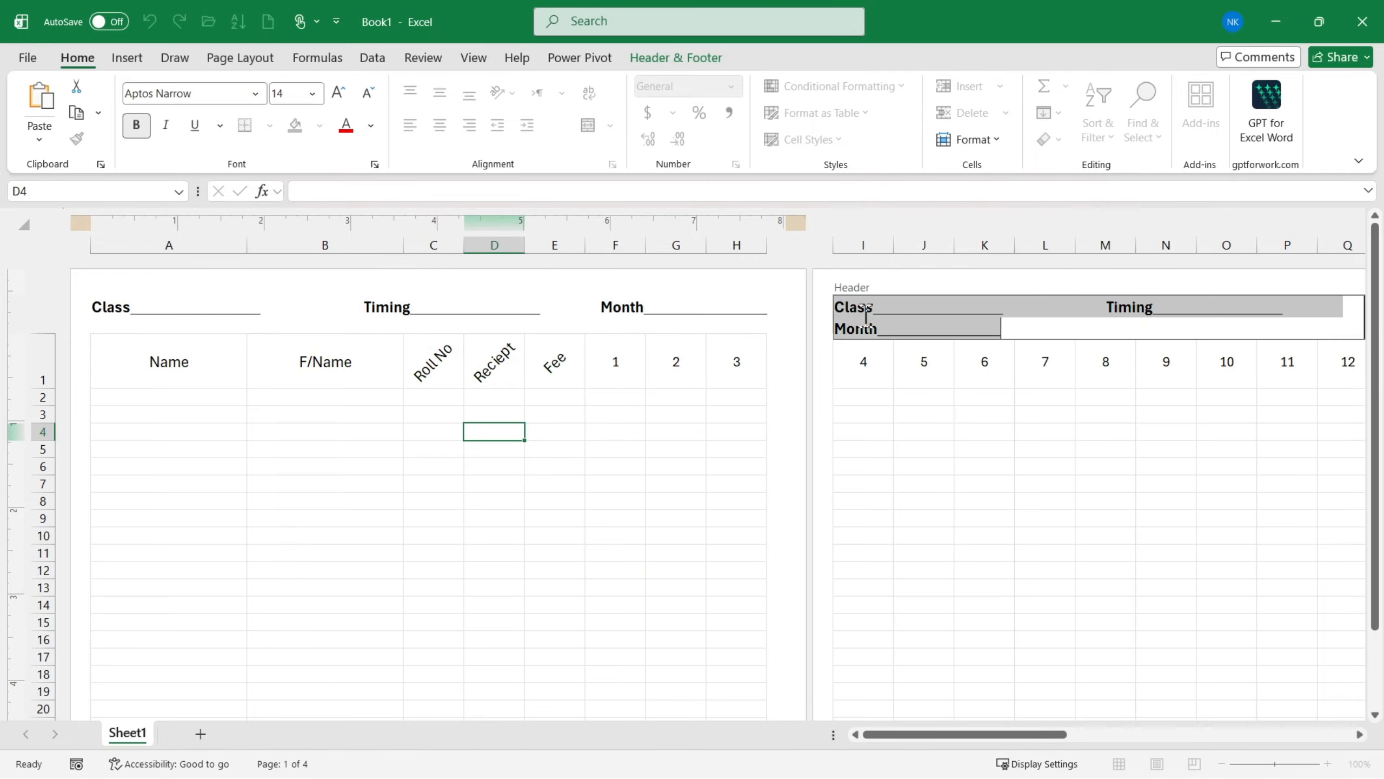
click(596, 433)
- Compare the sheet's header with the middle header field on both pages of Attendance.pdf
ctrl+scroll(571, 433, down, 1)
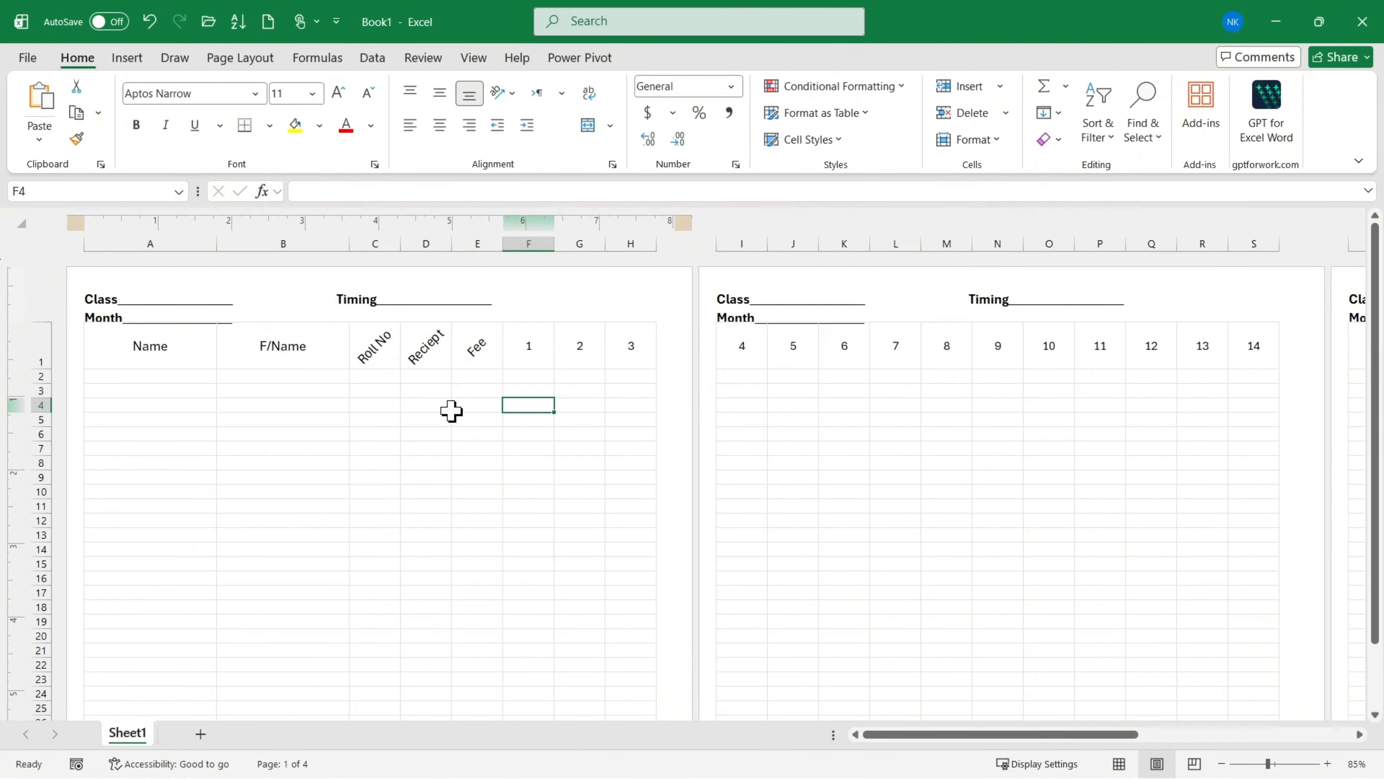
ctrl+scroll(452, 411, up, 1)
scroll(448, 409, left, 3)
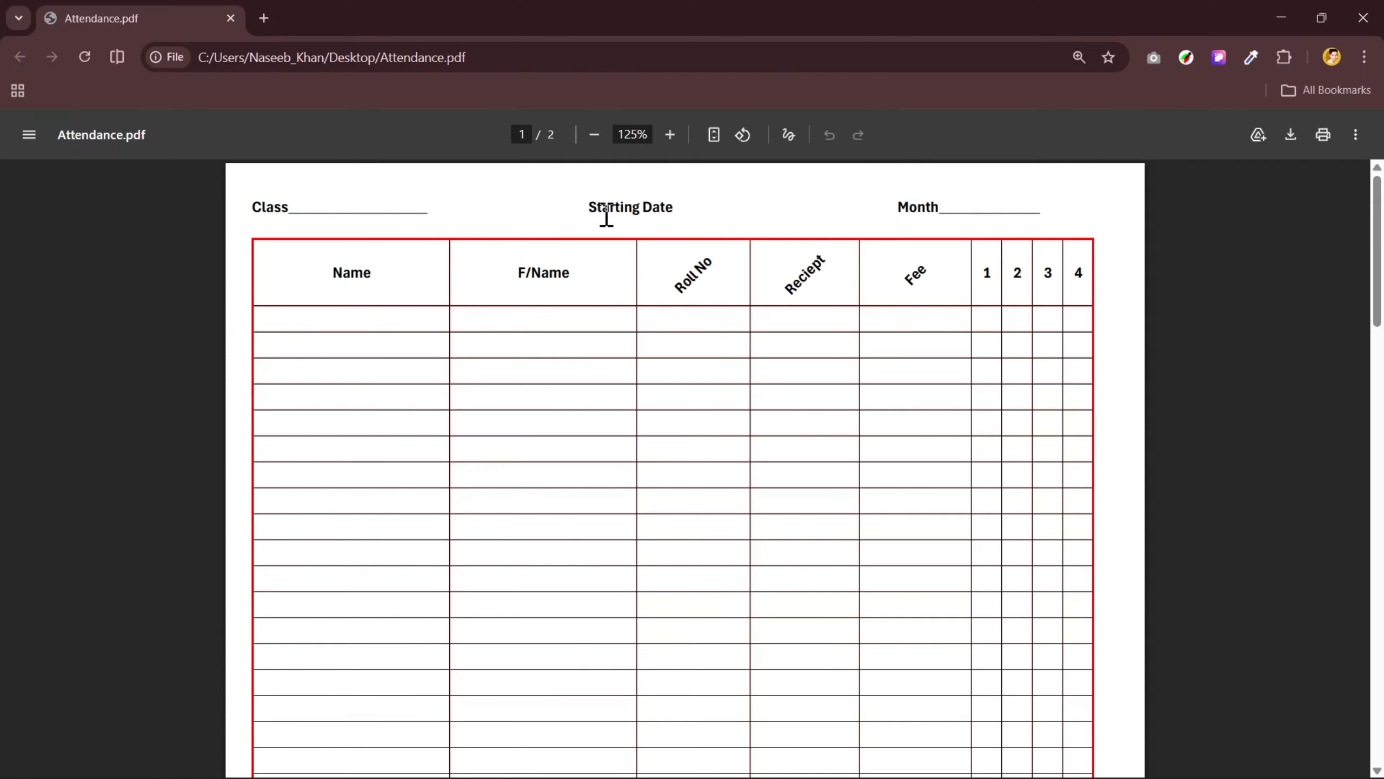
scroll(769, 306, down, 15)
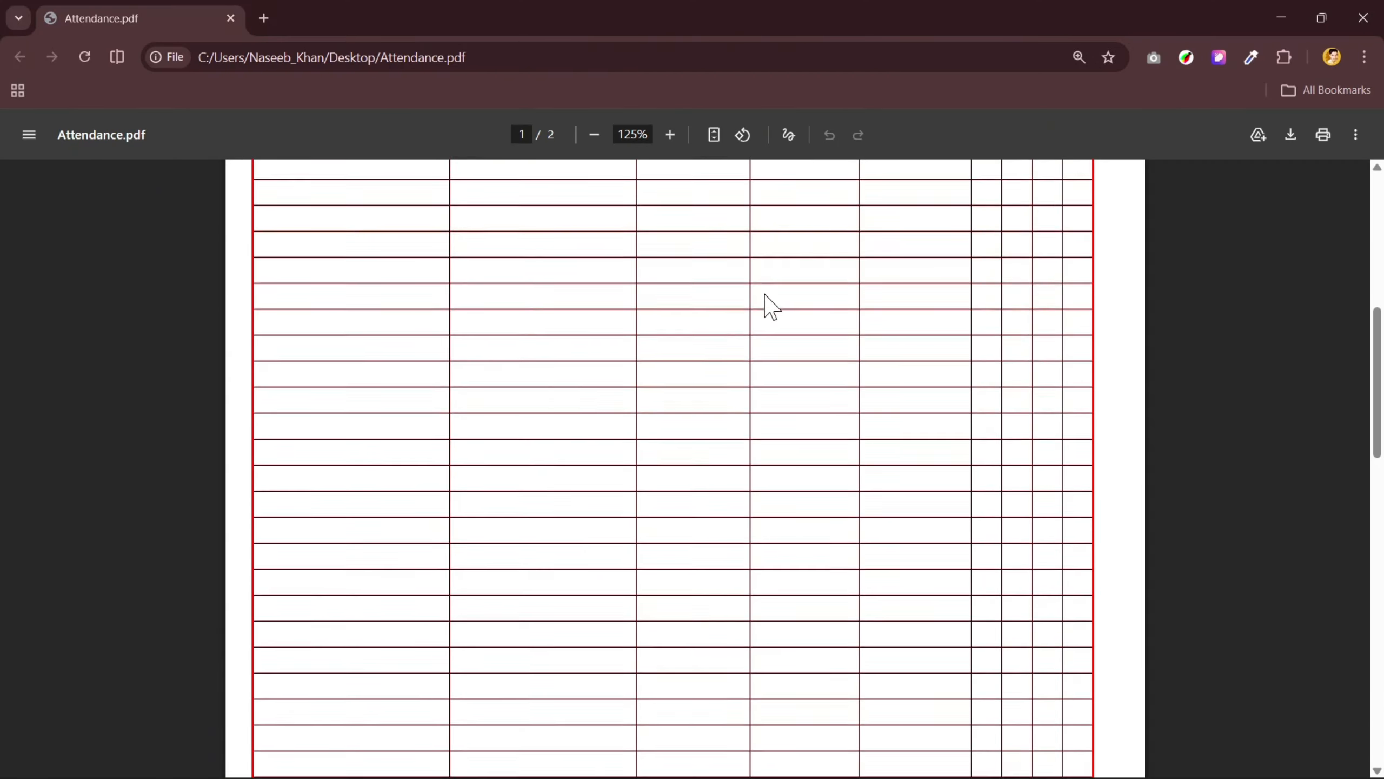
drag(579, 325, 732, 327)
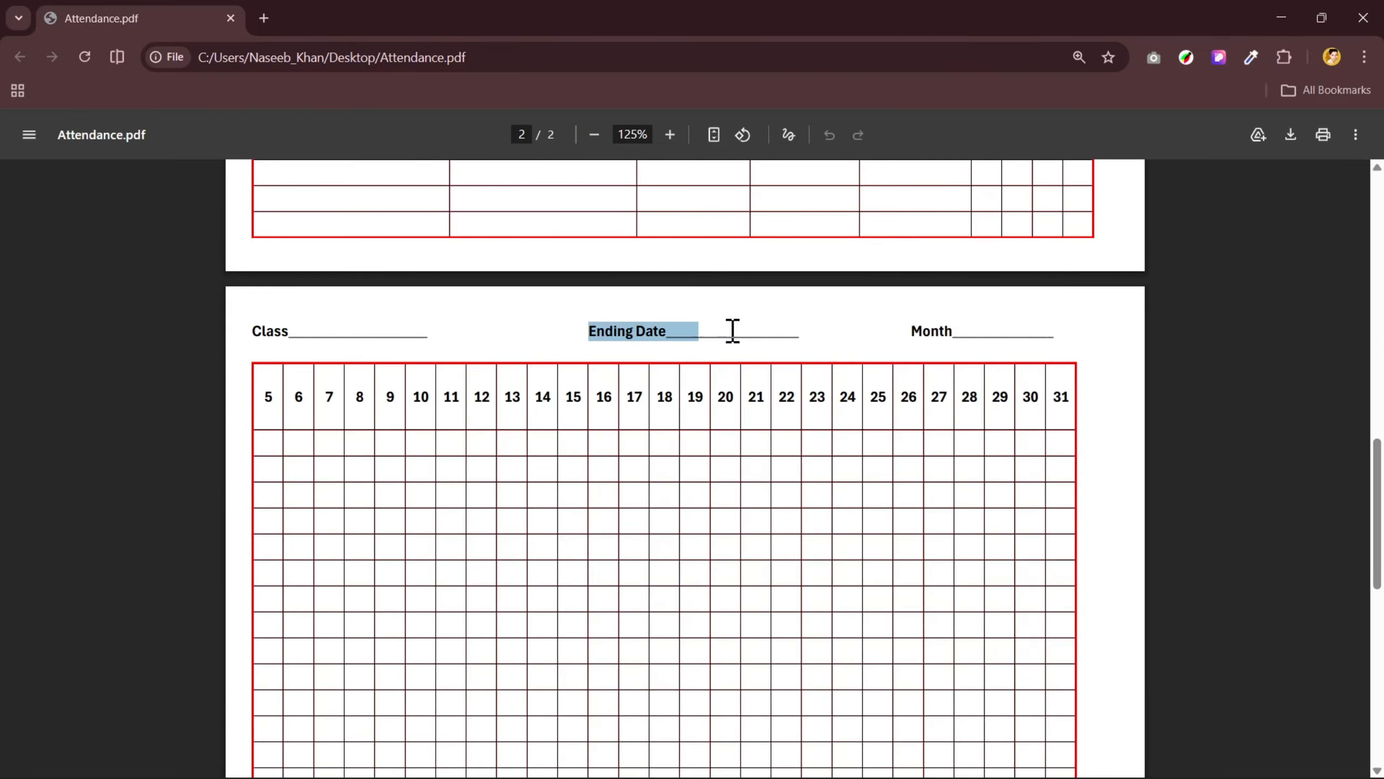
click(596, 337)
scroll(633, 383, up, 15)
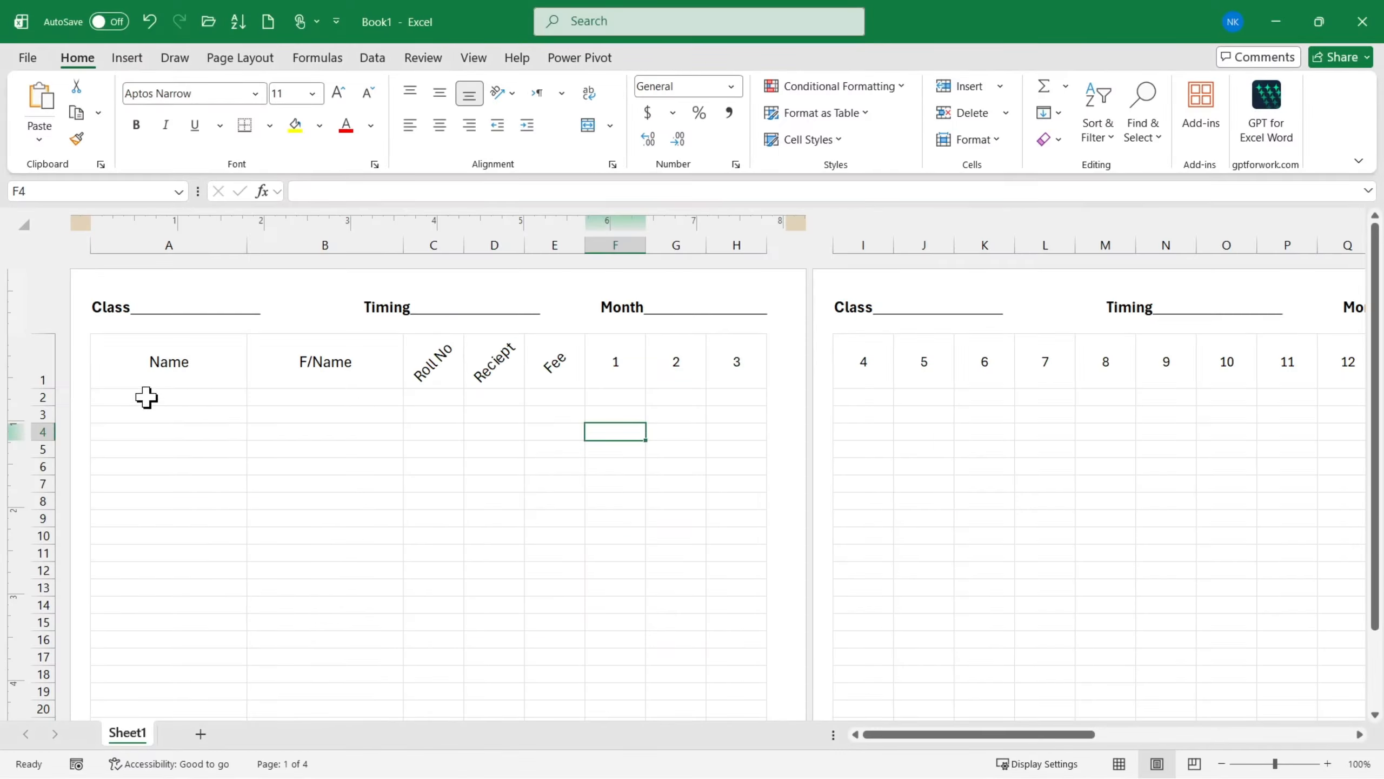
- Give the sheet's first page its own header by enabling the Different First Page option
click(171, 317)
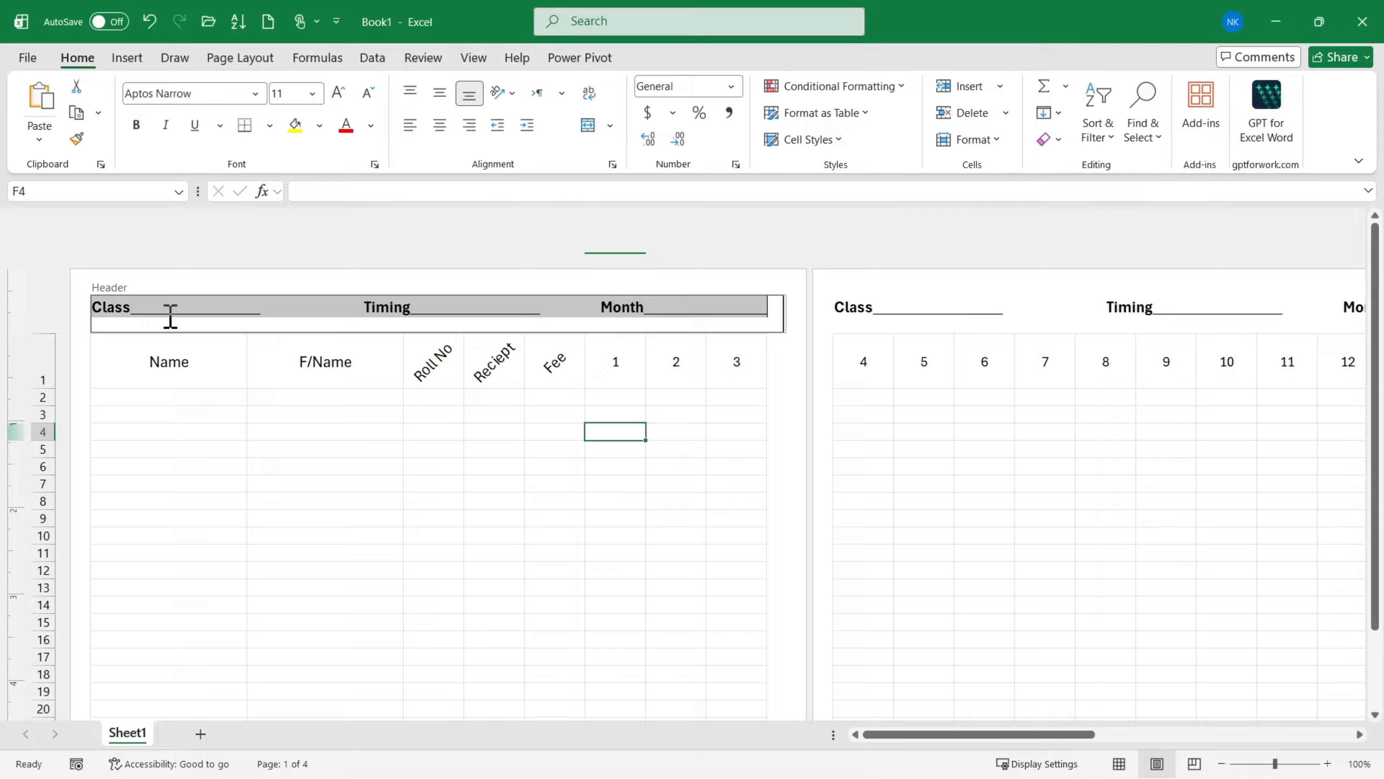
click(237, 414)
click(376, 308)
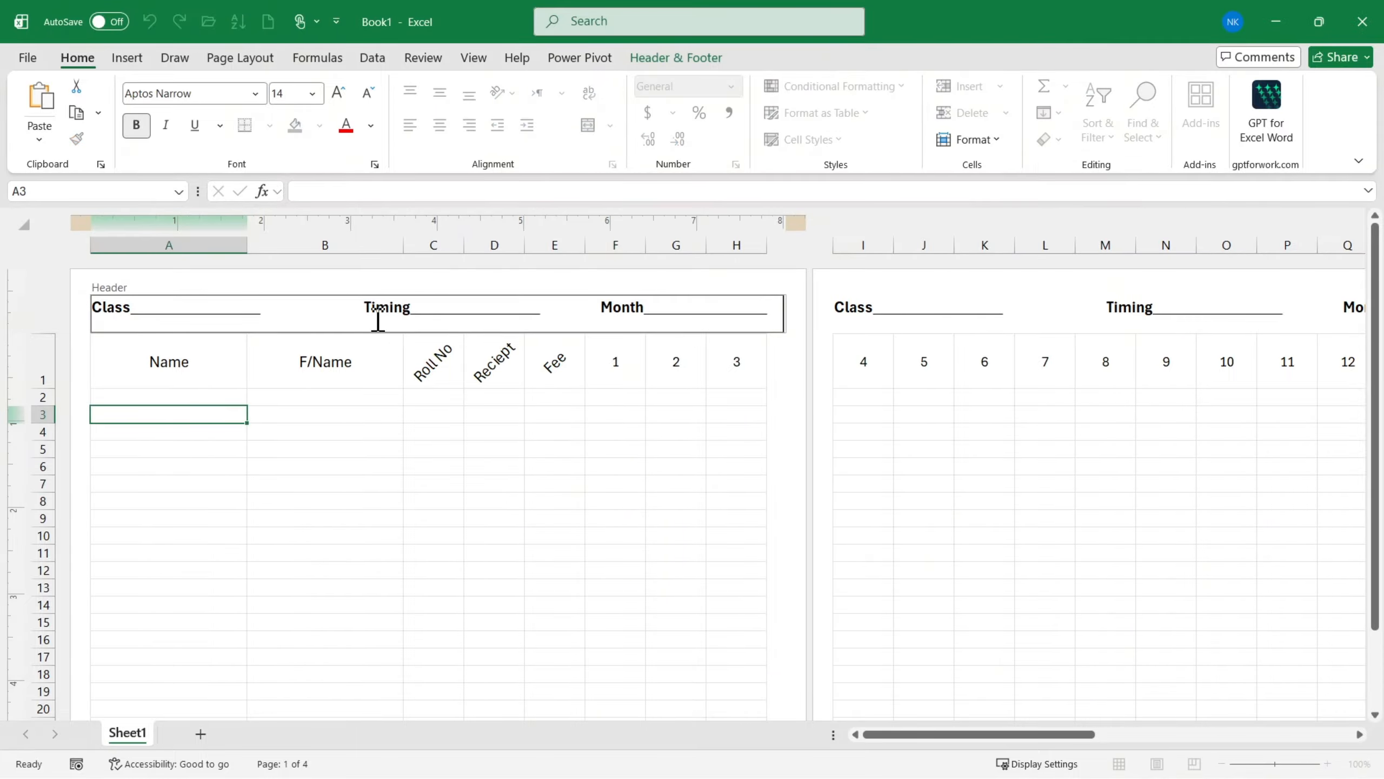
click(681, 61)
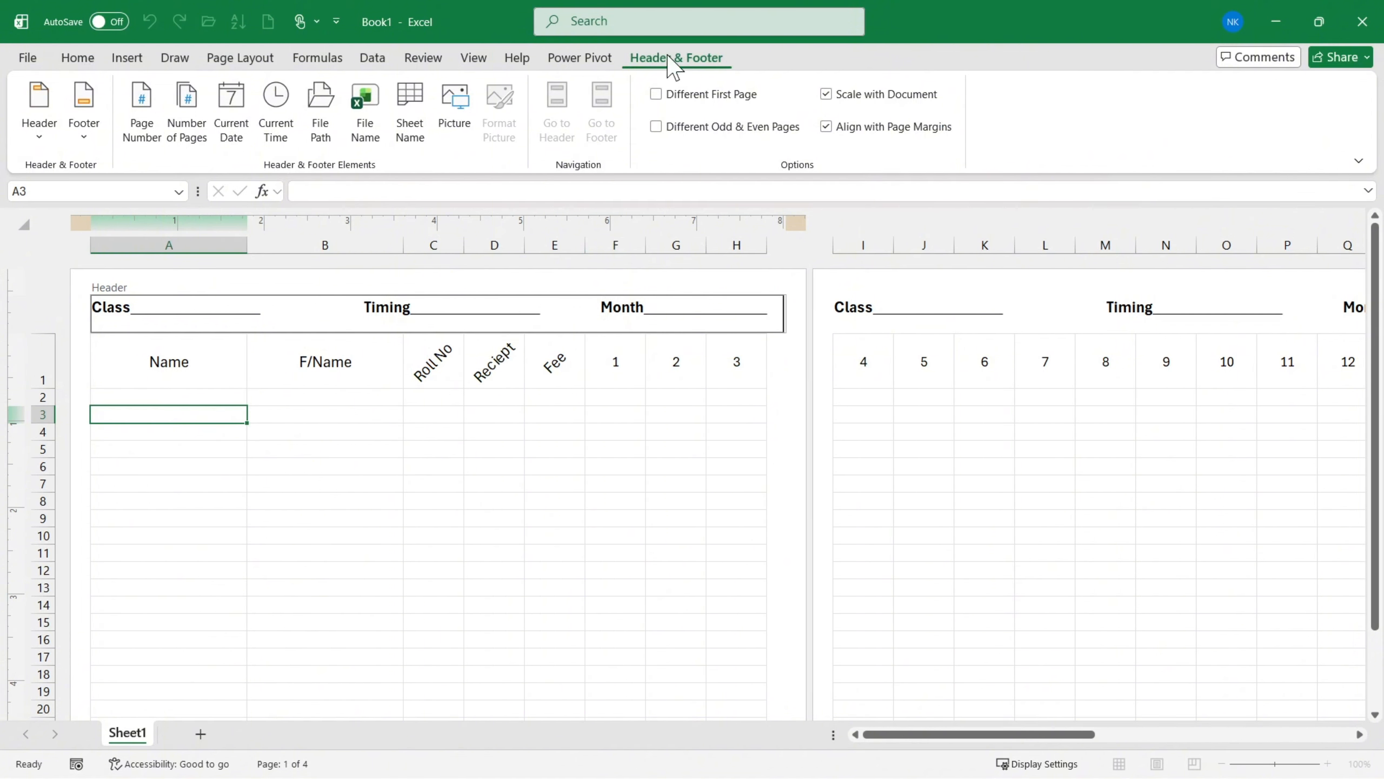
click(719, 100)
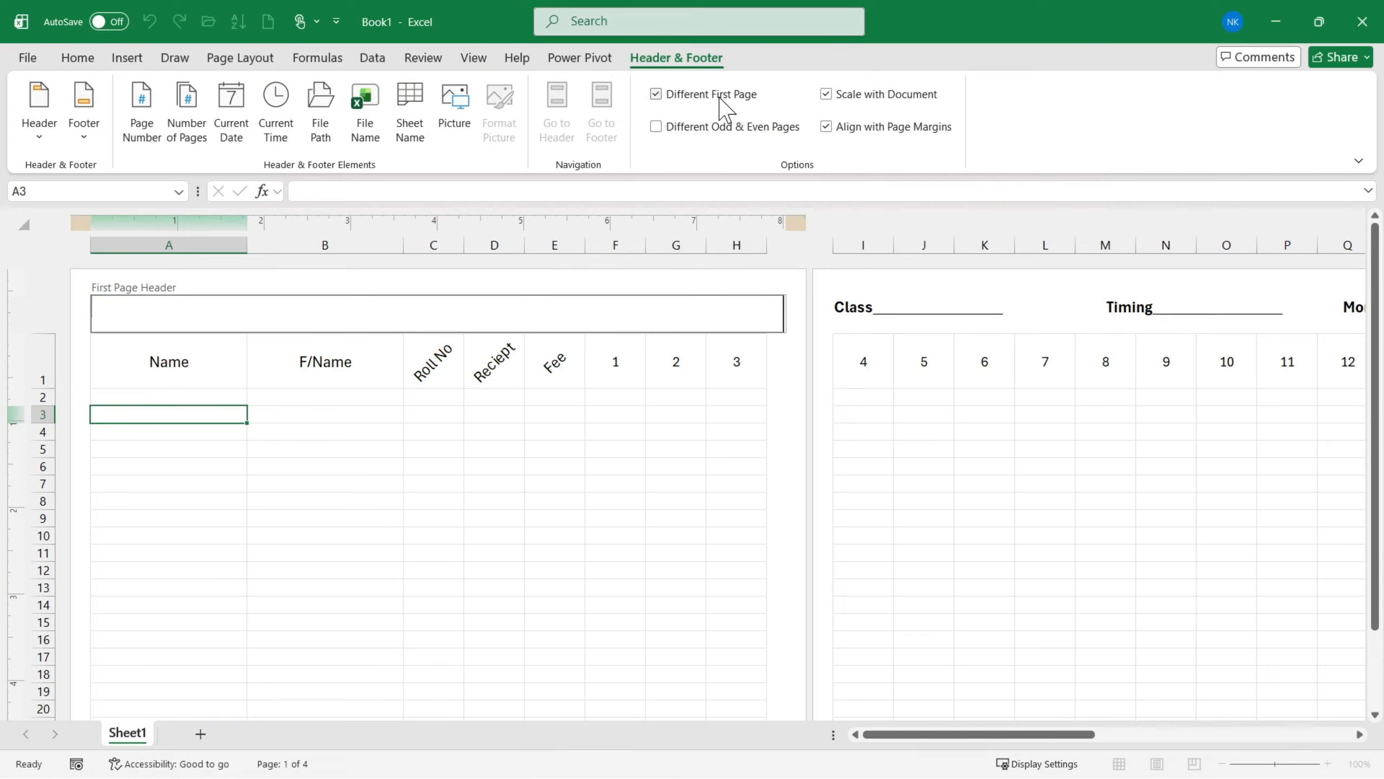
- Copy the Class, Timing and Month line from the second page's header into the empty first page header
click(855, 322)
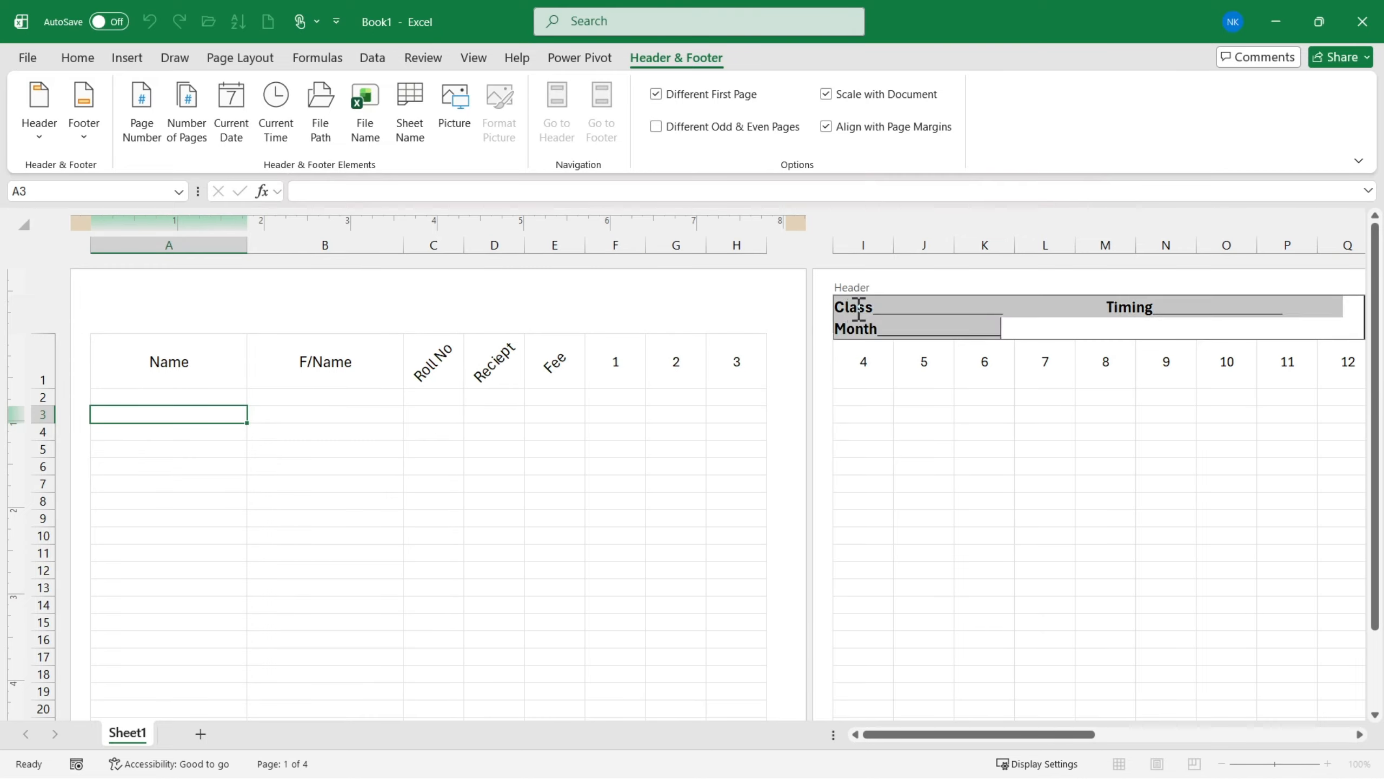
click(1008, 331)
drag(1007, 331, 829, 309)
click(143, 304)
text(Class_______________ Timing_______________ Month_______________)
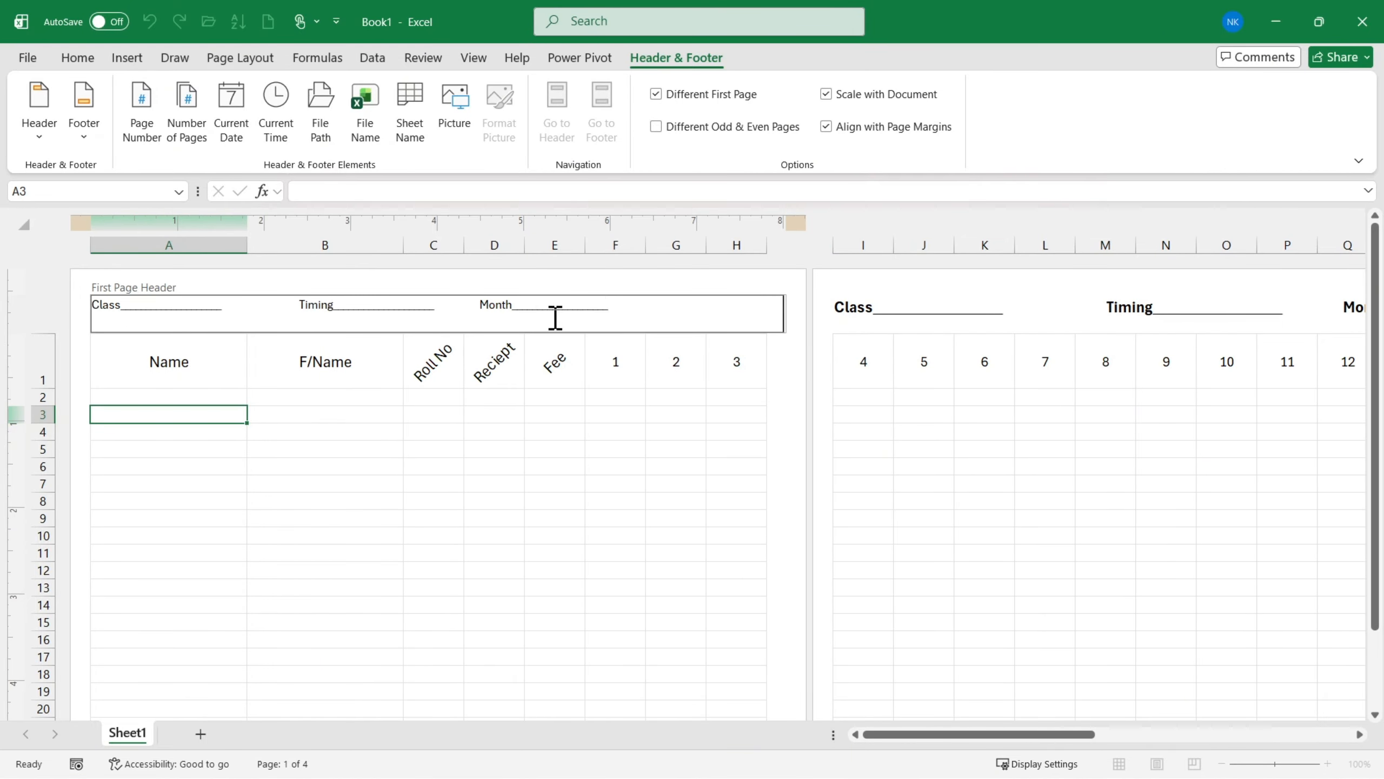
- Format the first page header text as bold at font size 14
drag(622, 304, 89, 317)
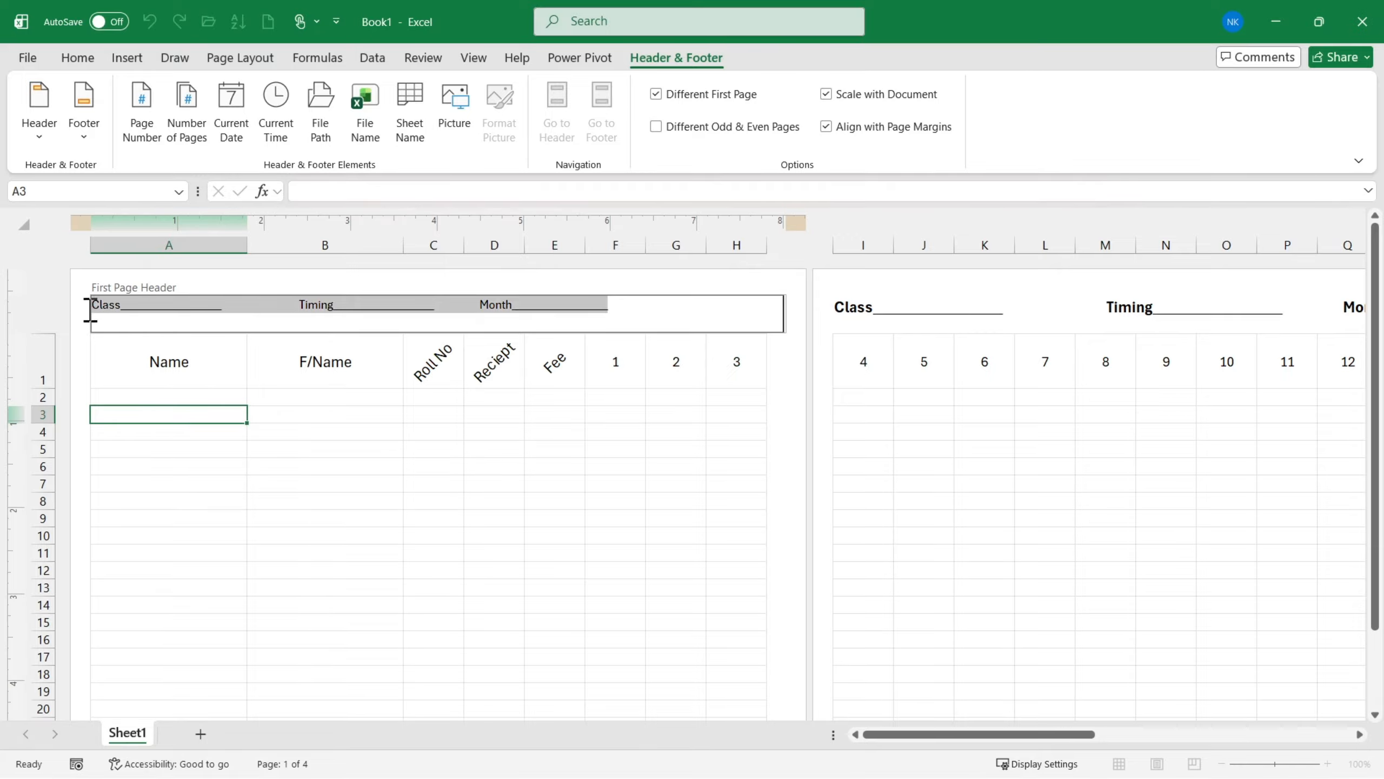
click(77, 57)
click(338, 92)
click(337, 91)
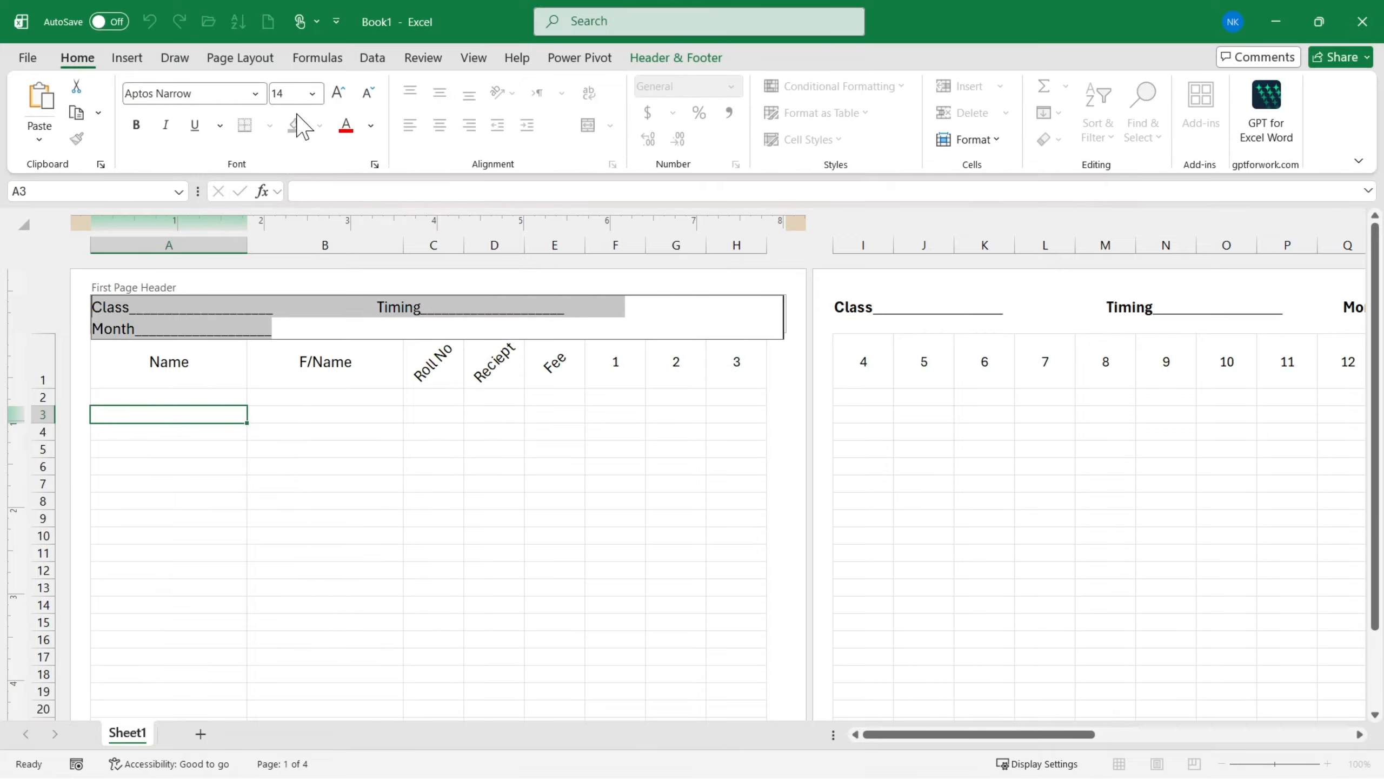
click(136, 124)
click(348, 451)
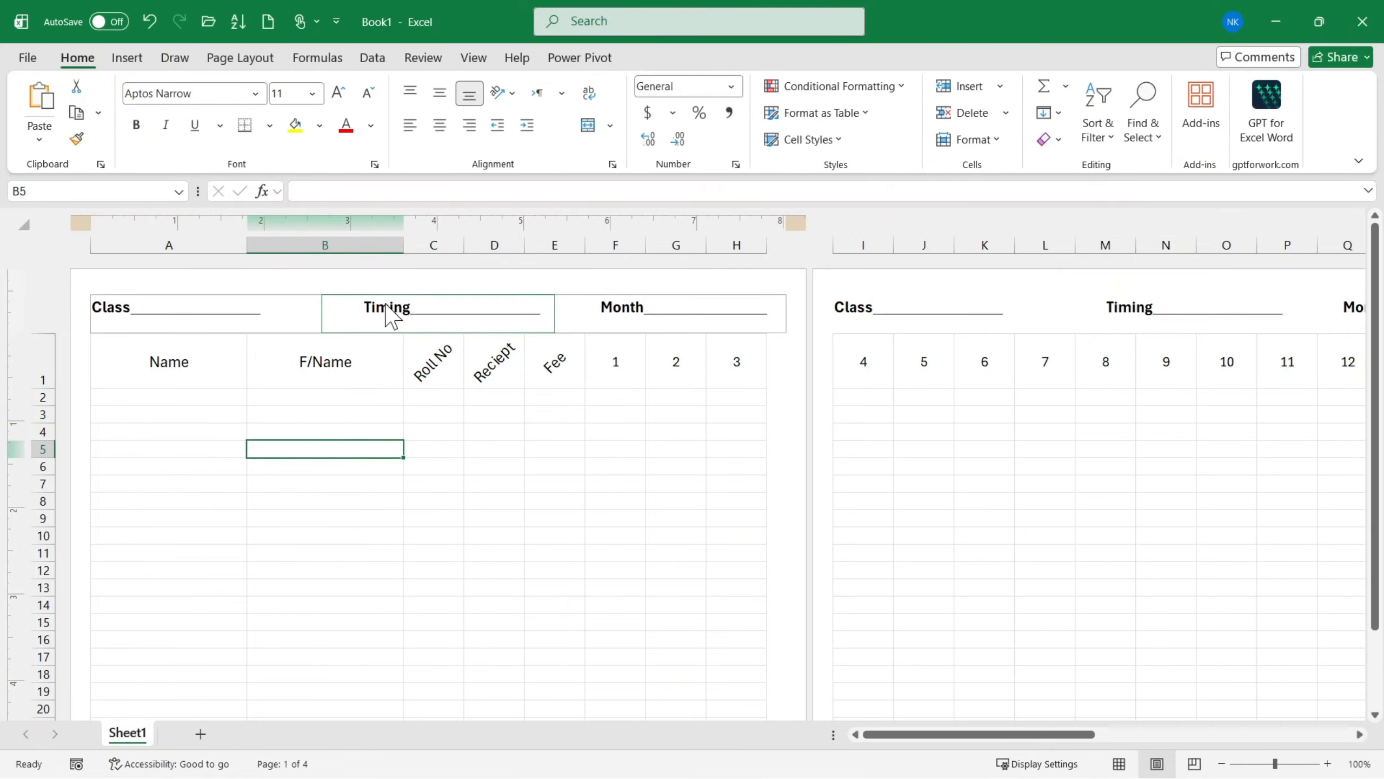
- Enter the test text asdfsd after Timing in the first page header to compare it with the second page's header
click(412, 312)
click(249, 316)
click(394, 304)
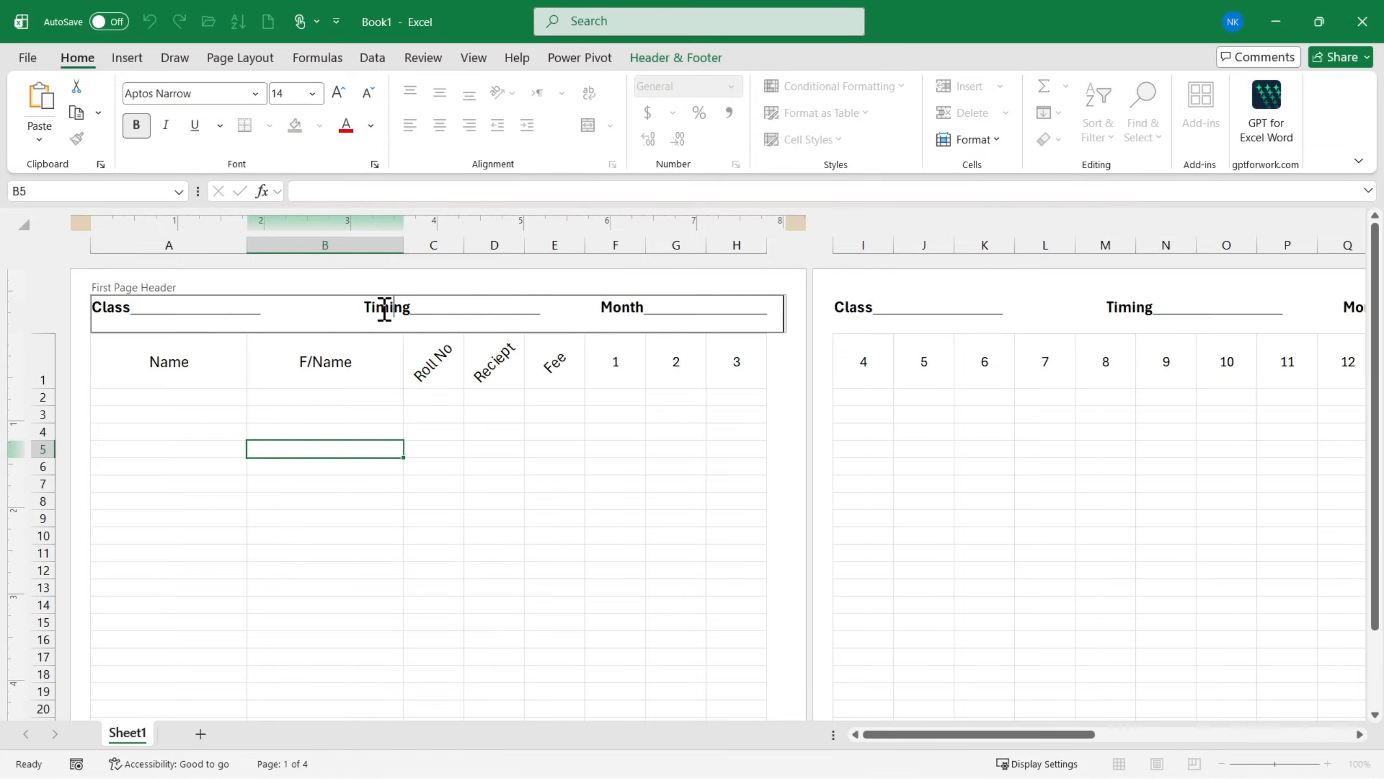
text(asdfsd)
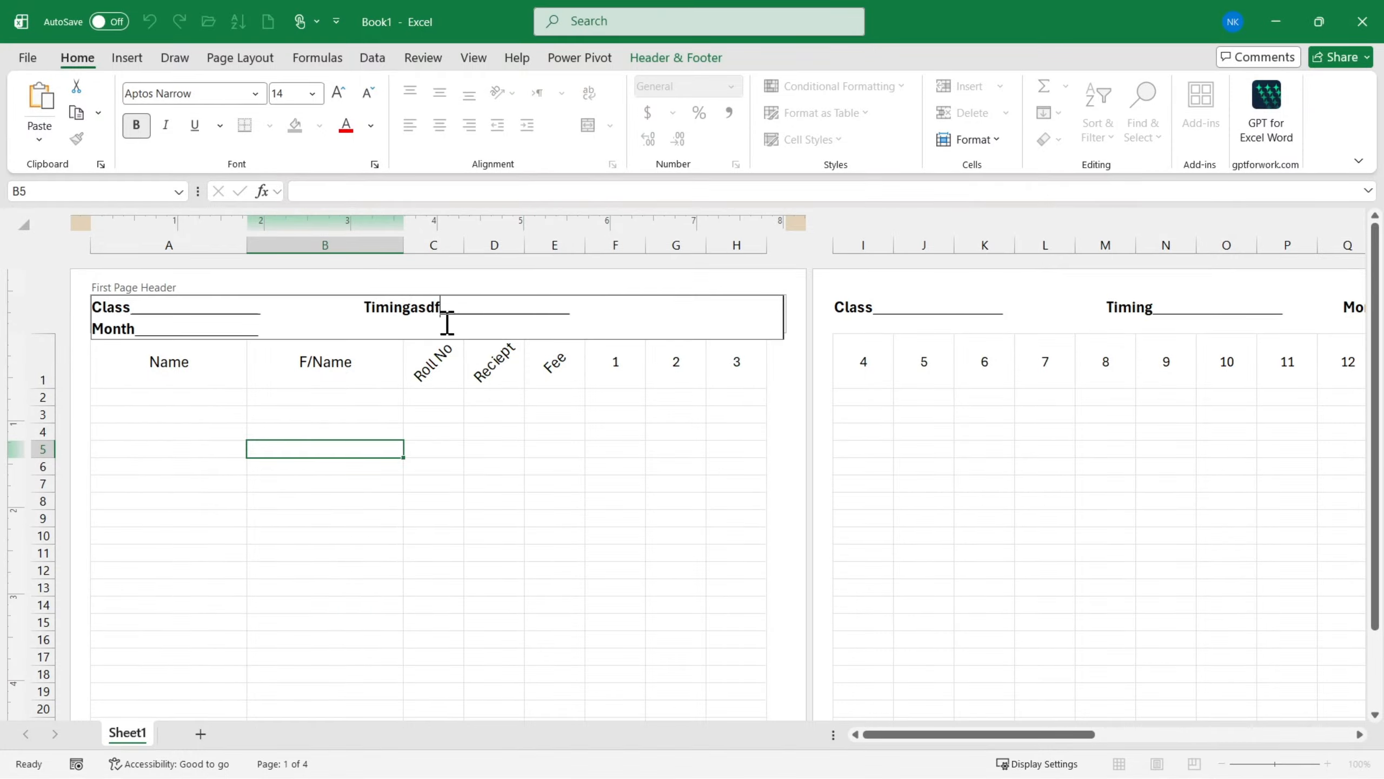
click(458, 450)
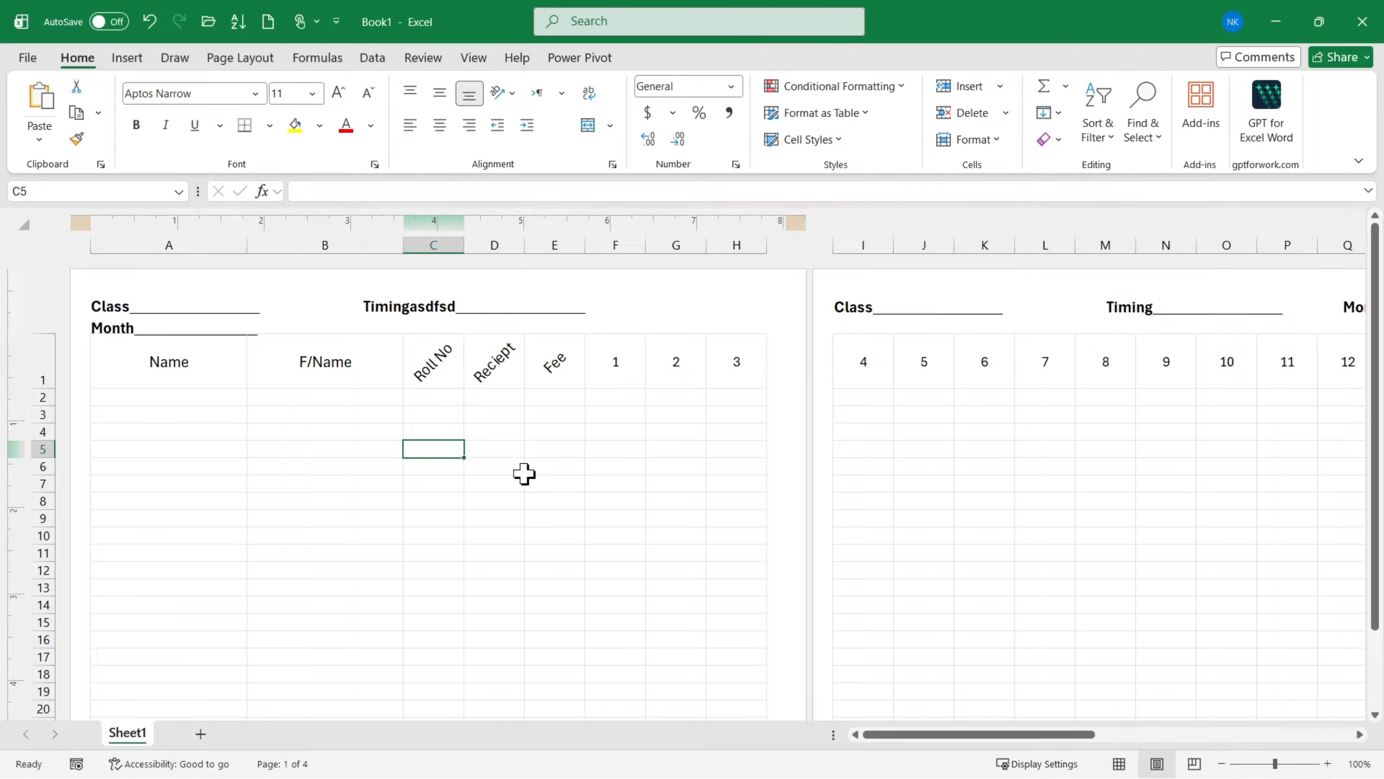
- Replace the Timing label and its test text in the first page header with Ending Date
scroll(525, 473, down, 1)
click(321, 302)
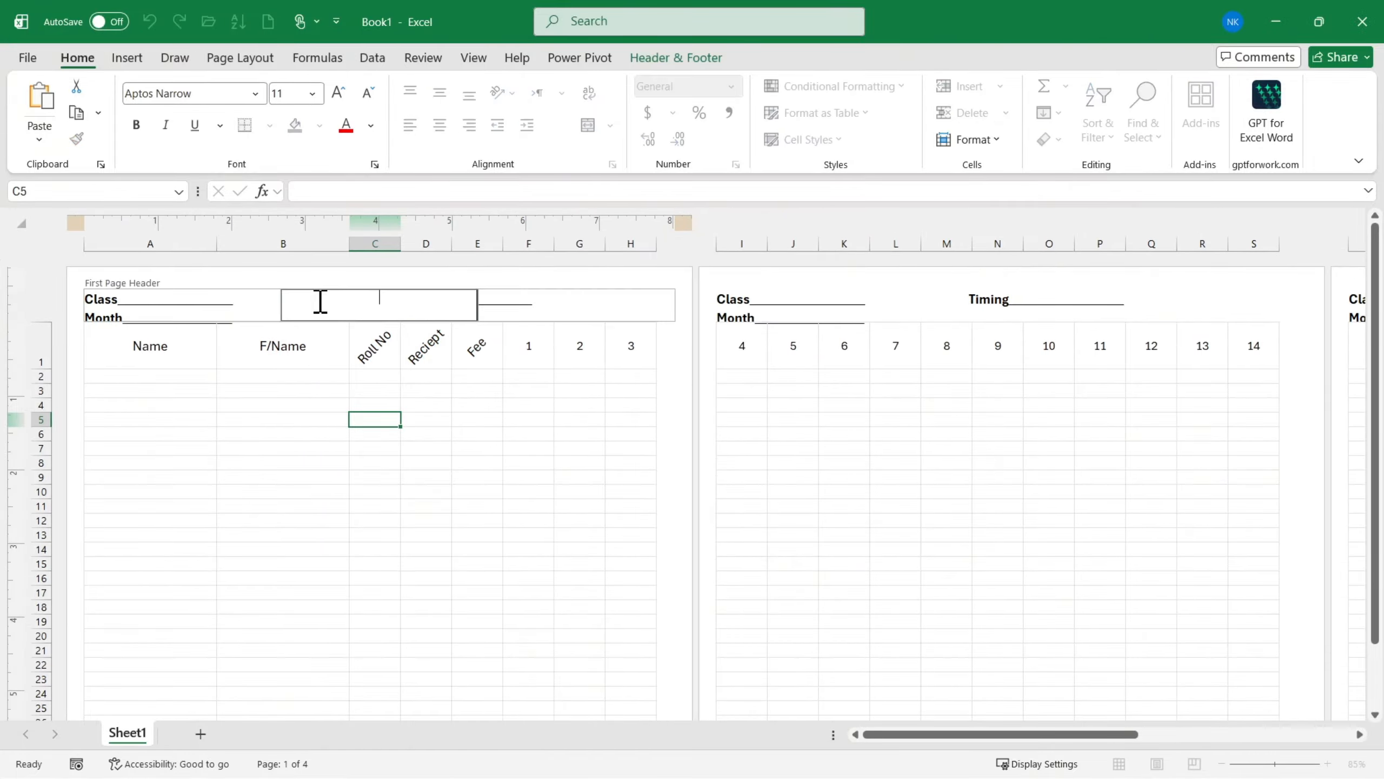
click(228, 316)
click(336, 302)
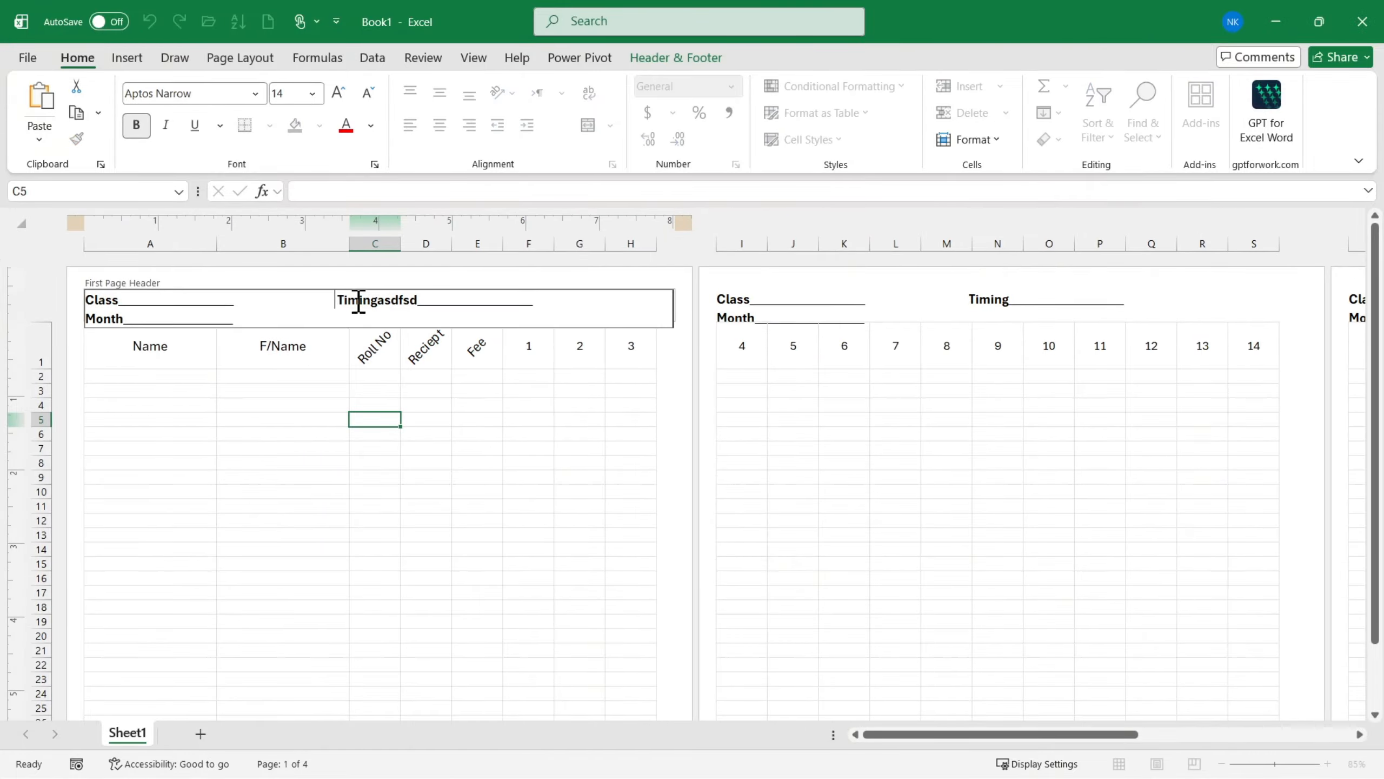
drag(345, 303, 417, 304)
text(End)
- Delete spaces before Ending Date in the first page header so that Month fits on the same line
click(335, 303)
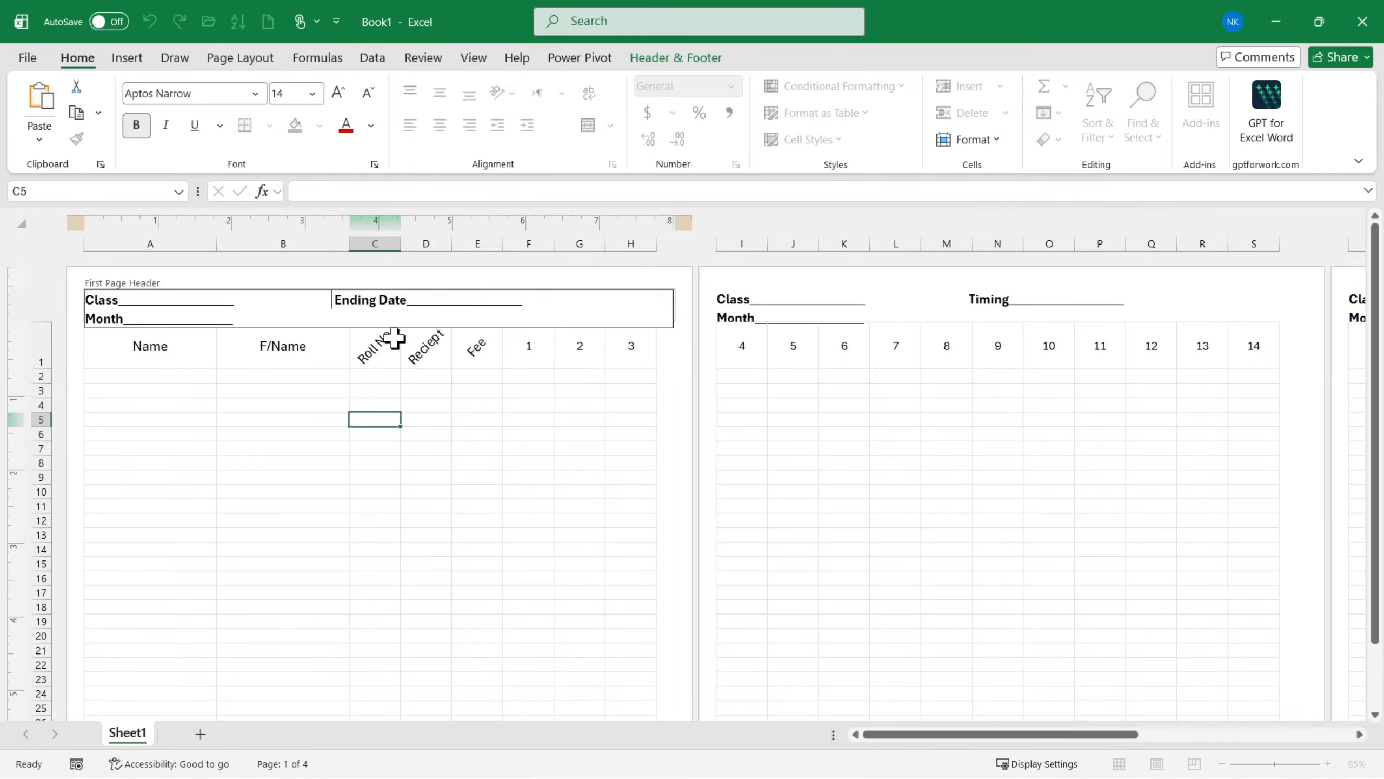
key(BackSpace)
key(BackSpace)
key(BackSpace)
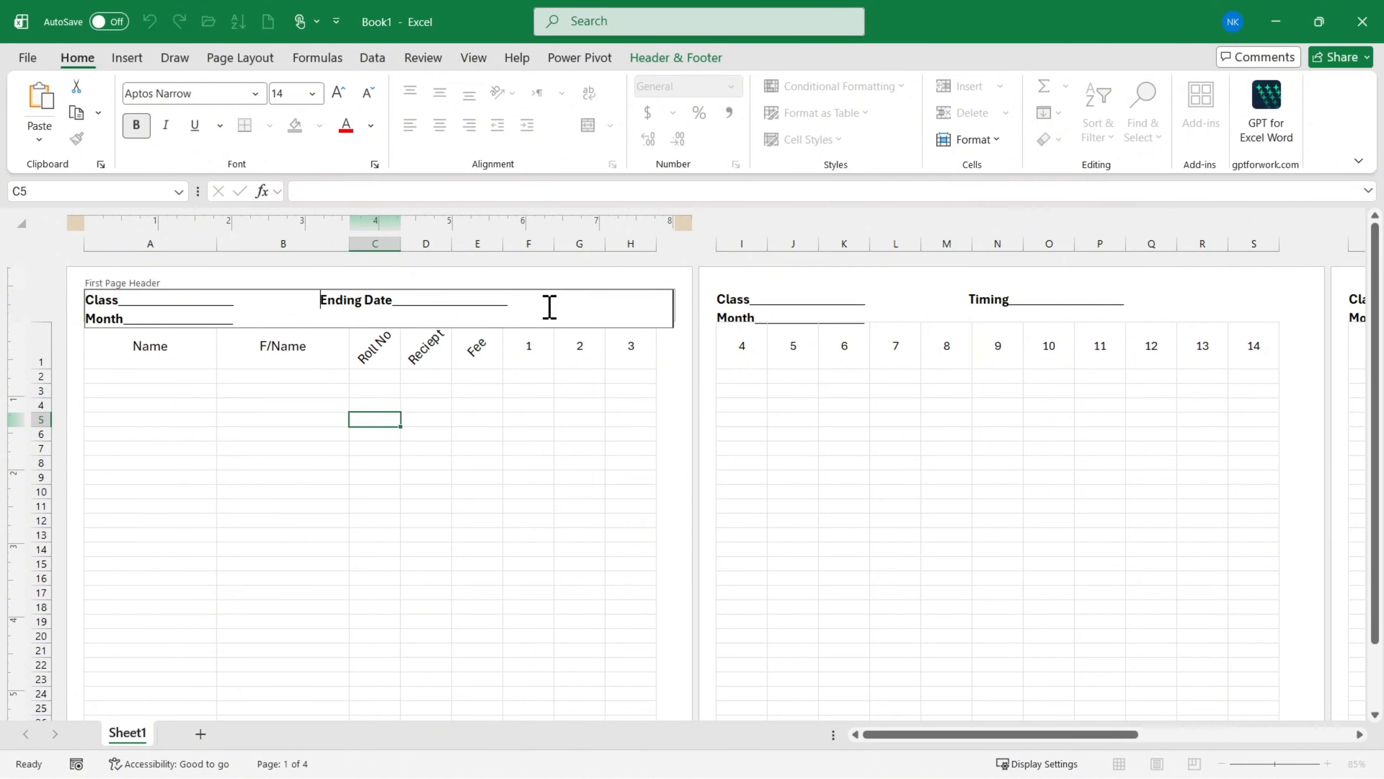
click(321, 308)
key(BackSpace)
key(BackSpace)
key(BackSpace)
key(BackSpace)
key(BackSpace)
key(BackSpace)
key(BackSpace)
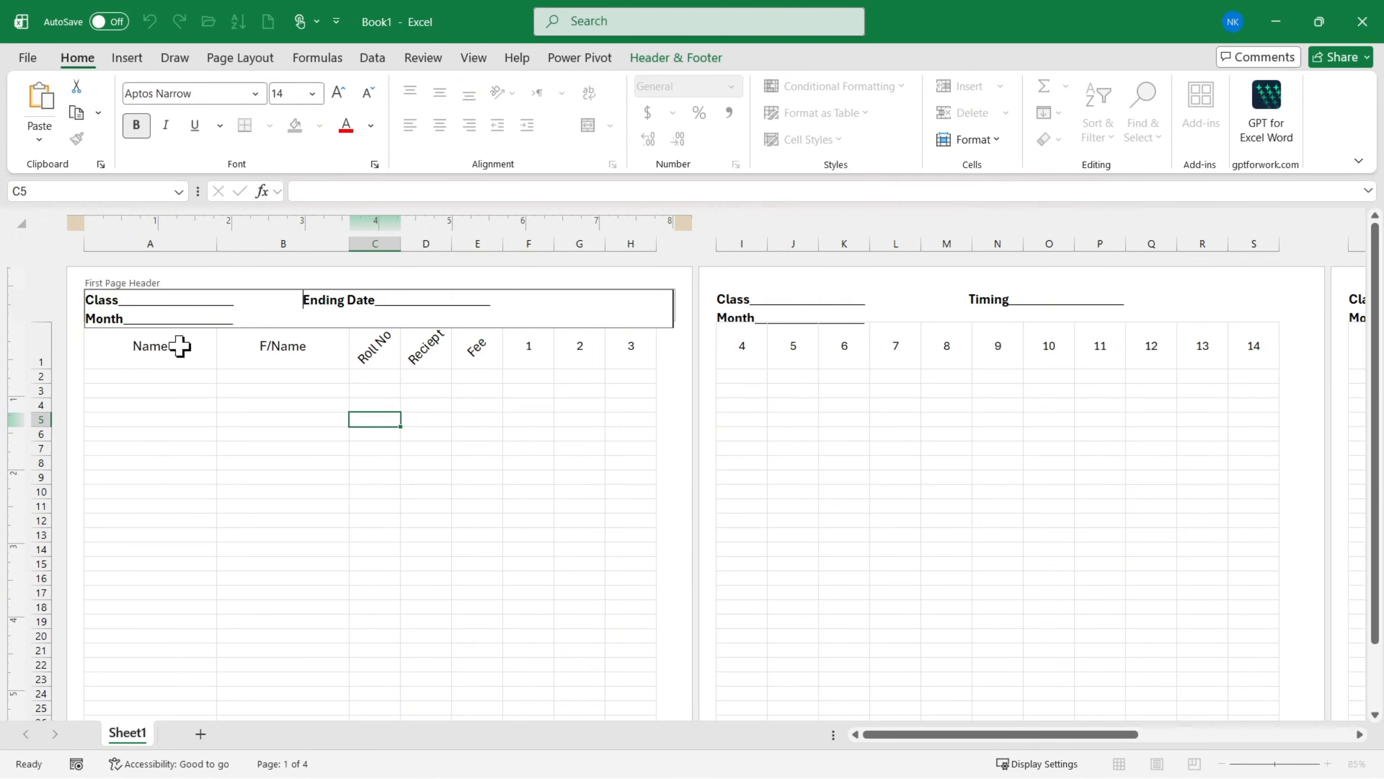
click(303, 417)
scroll(348, 417, up, 1)
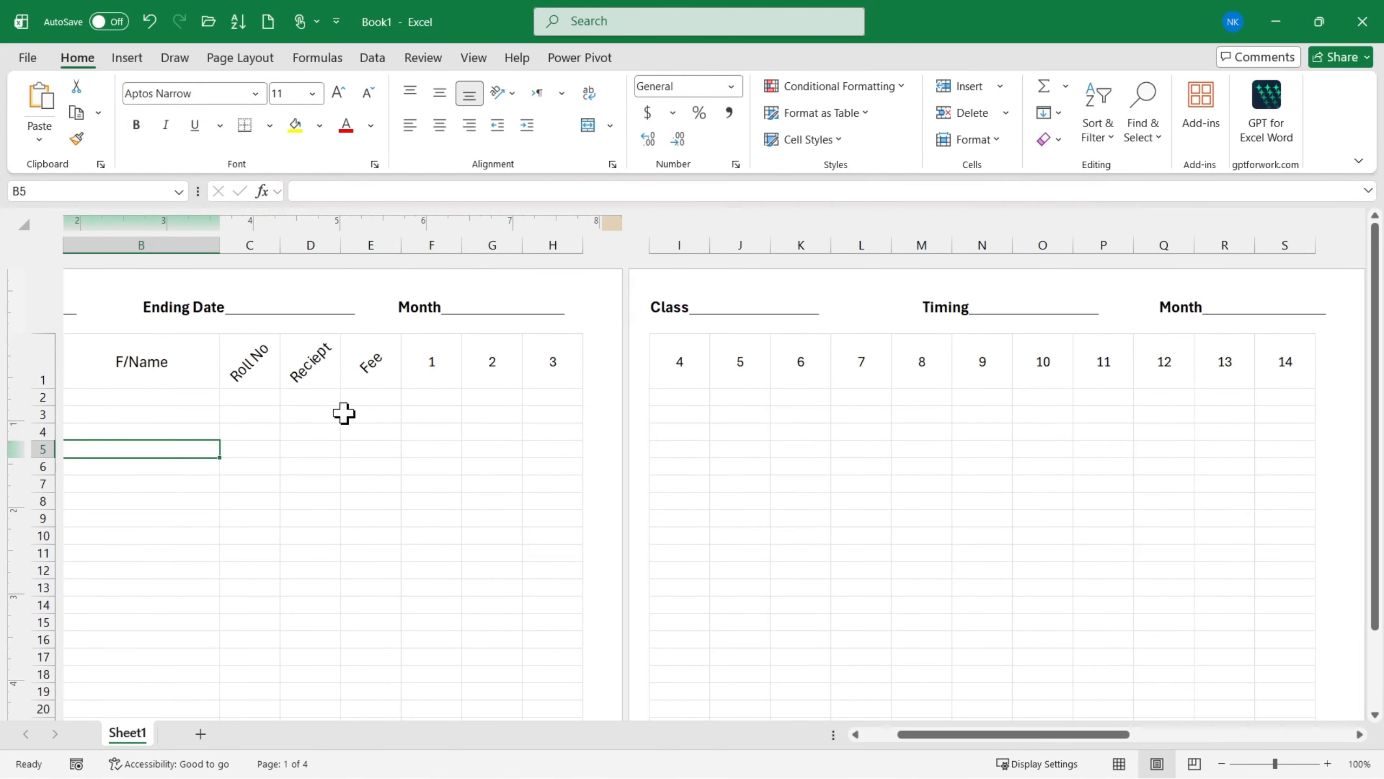
- Set the width of the day columns 1 to 31 (F to AJ) to 0.3 inches
scroll(362, 374, left, 3)
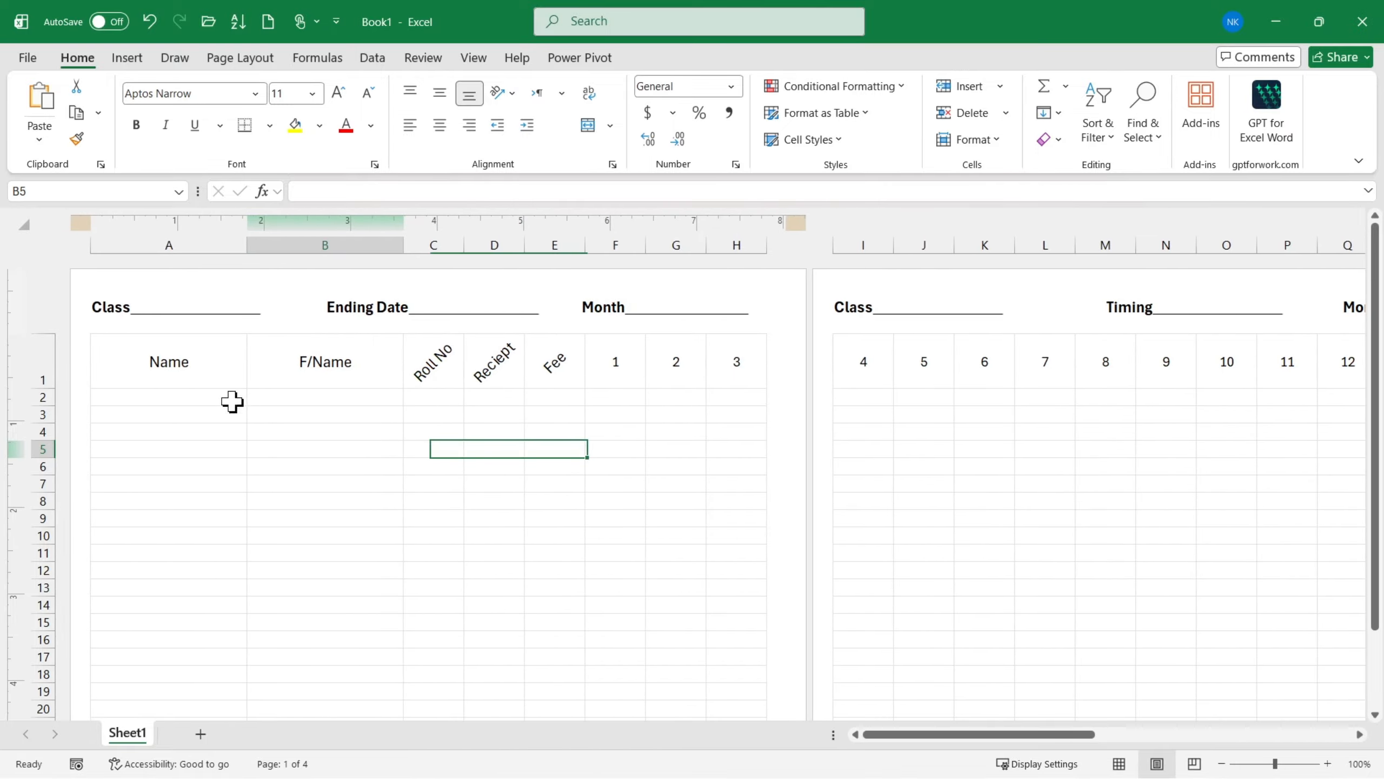
click(214, 376)
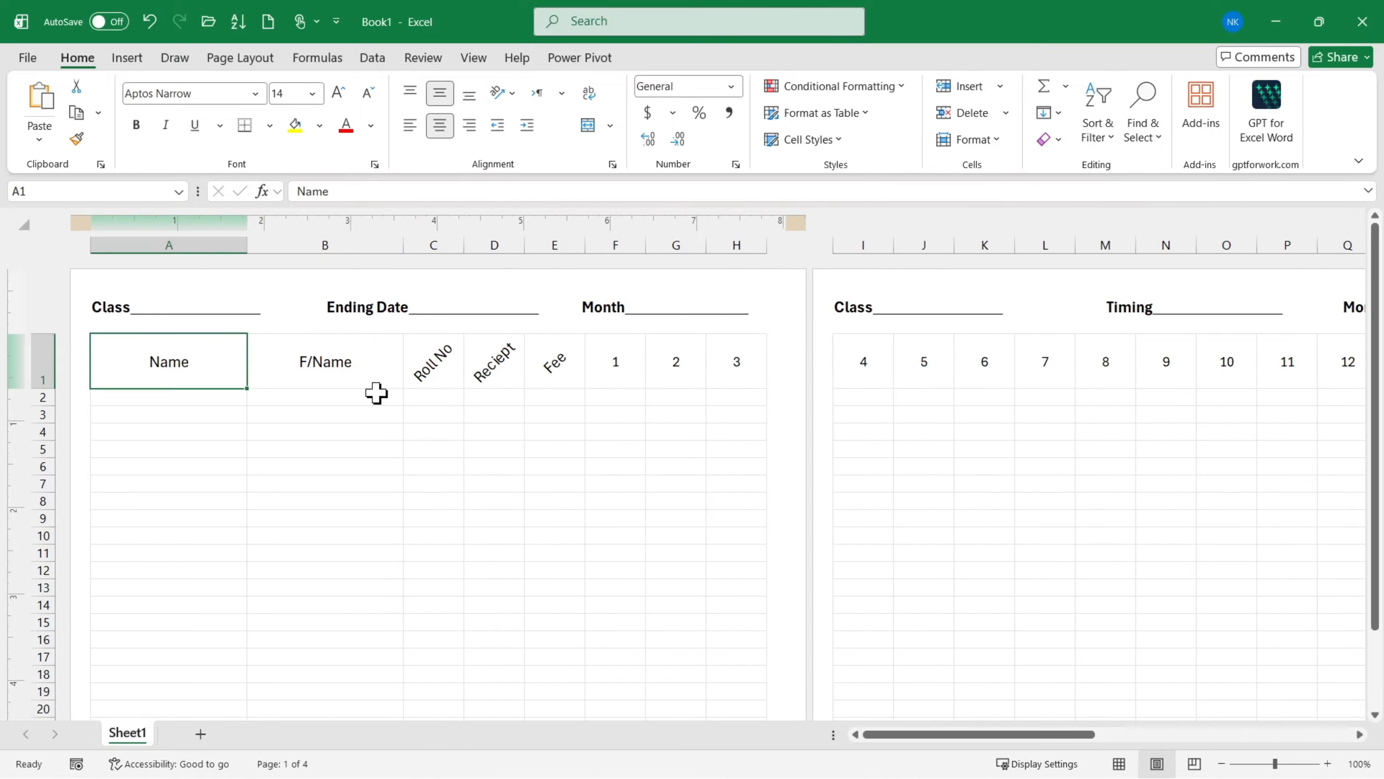
click(622, 371)
scroll(921, 384, right, 5)
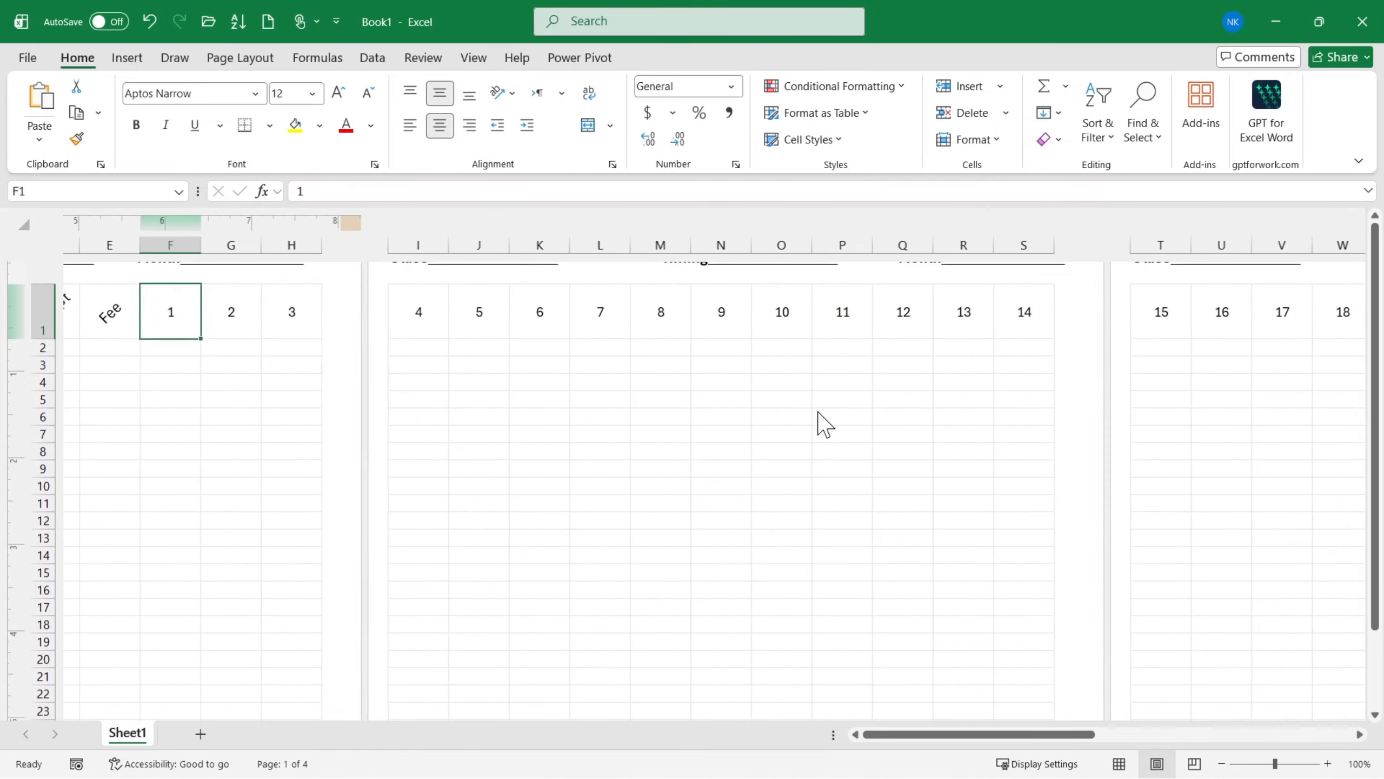
scroll(823, 424, right, 5)
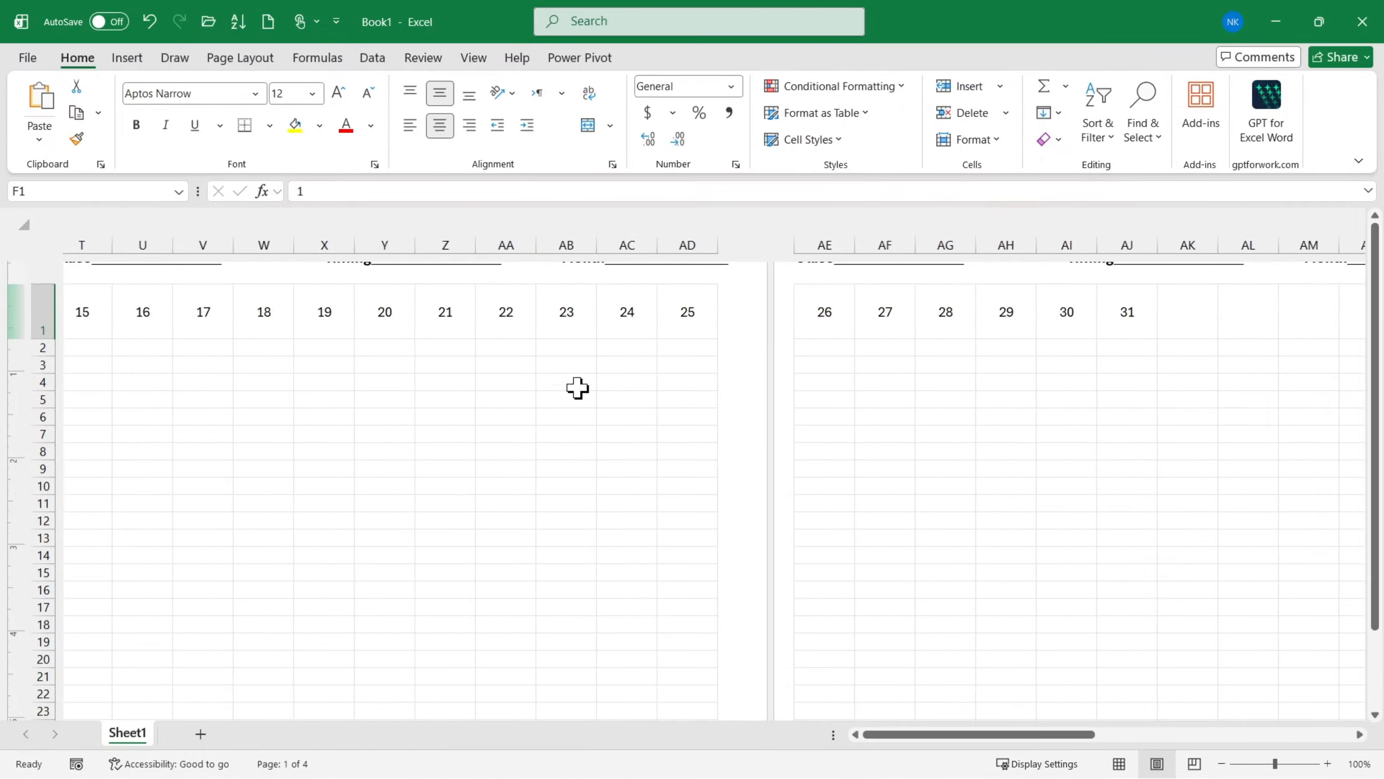
scroll(650, 409, left, 3)
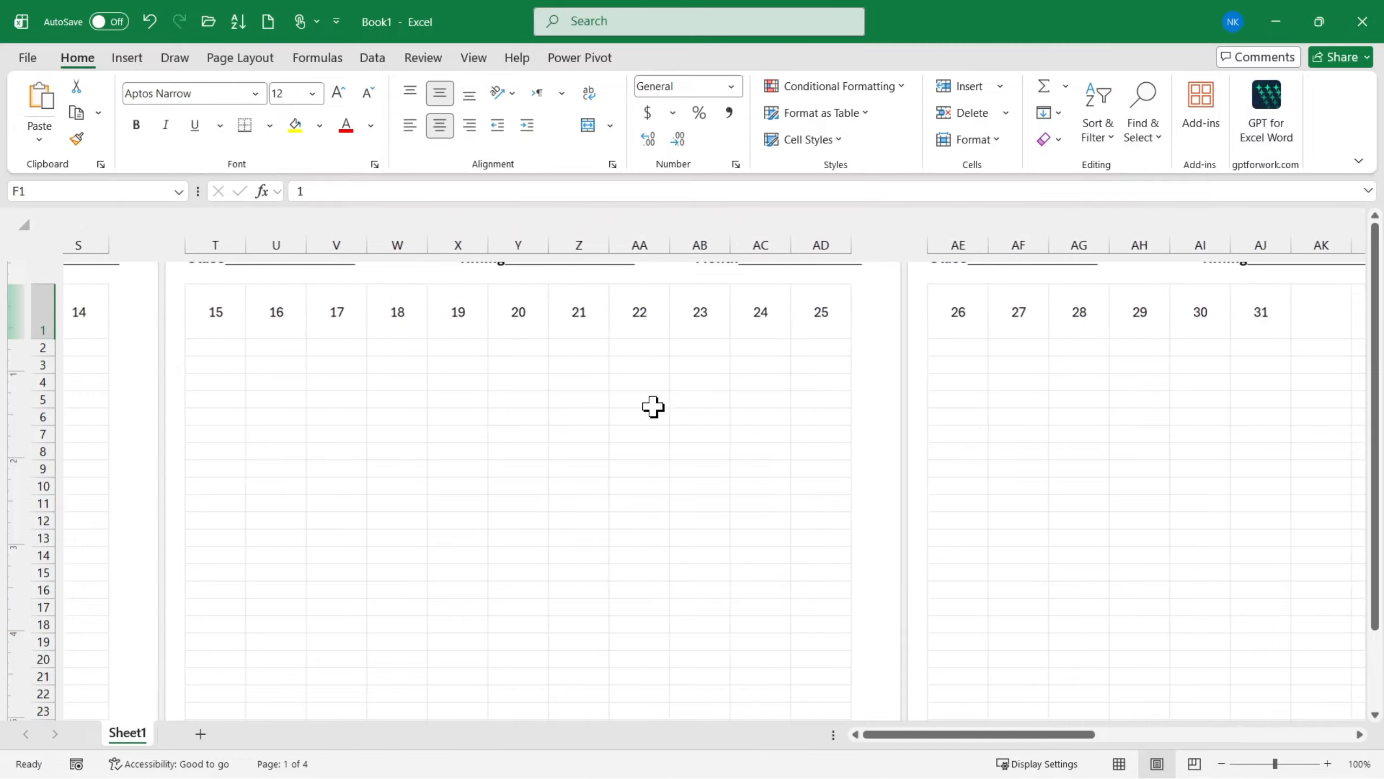
drag(1273, 232, 603, 328)
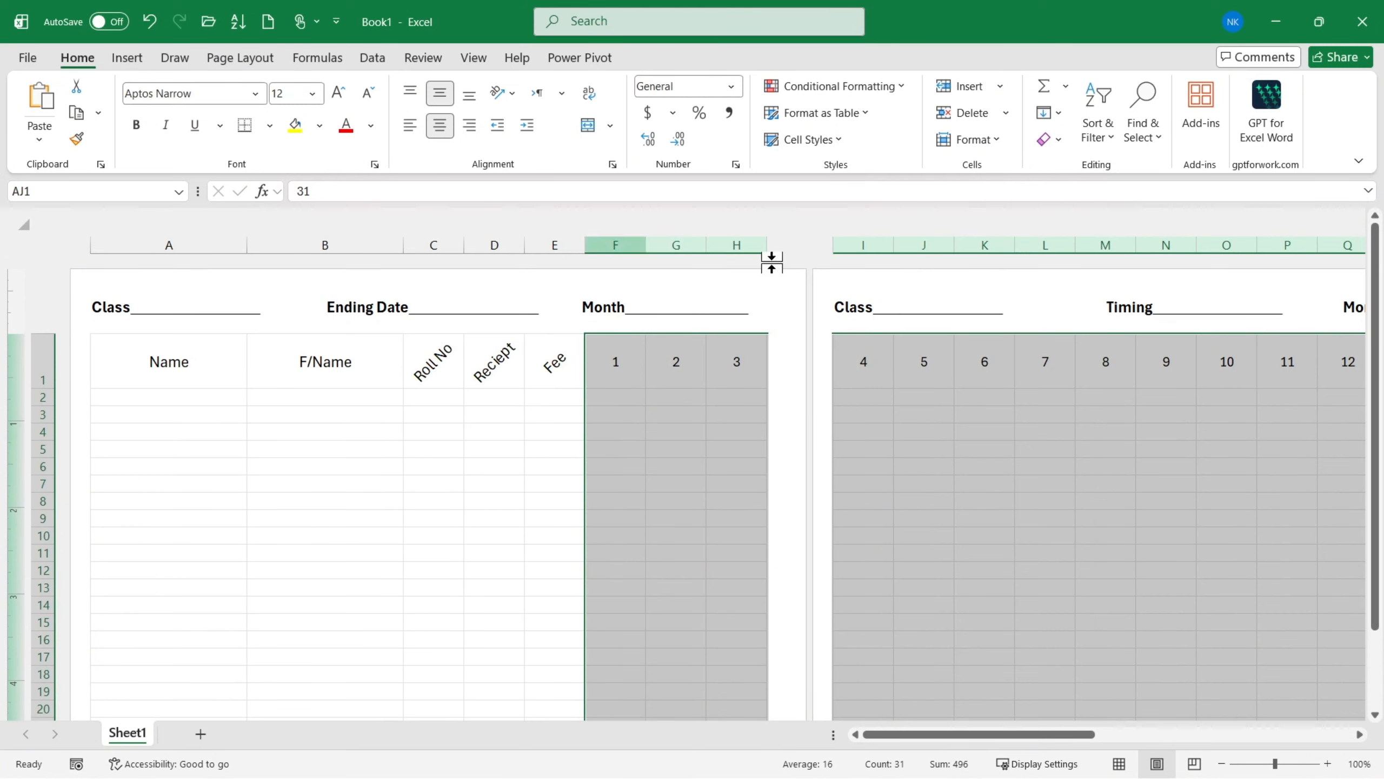
click(974, 141)
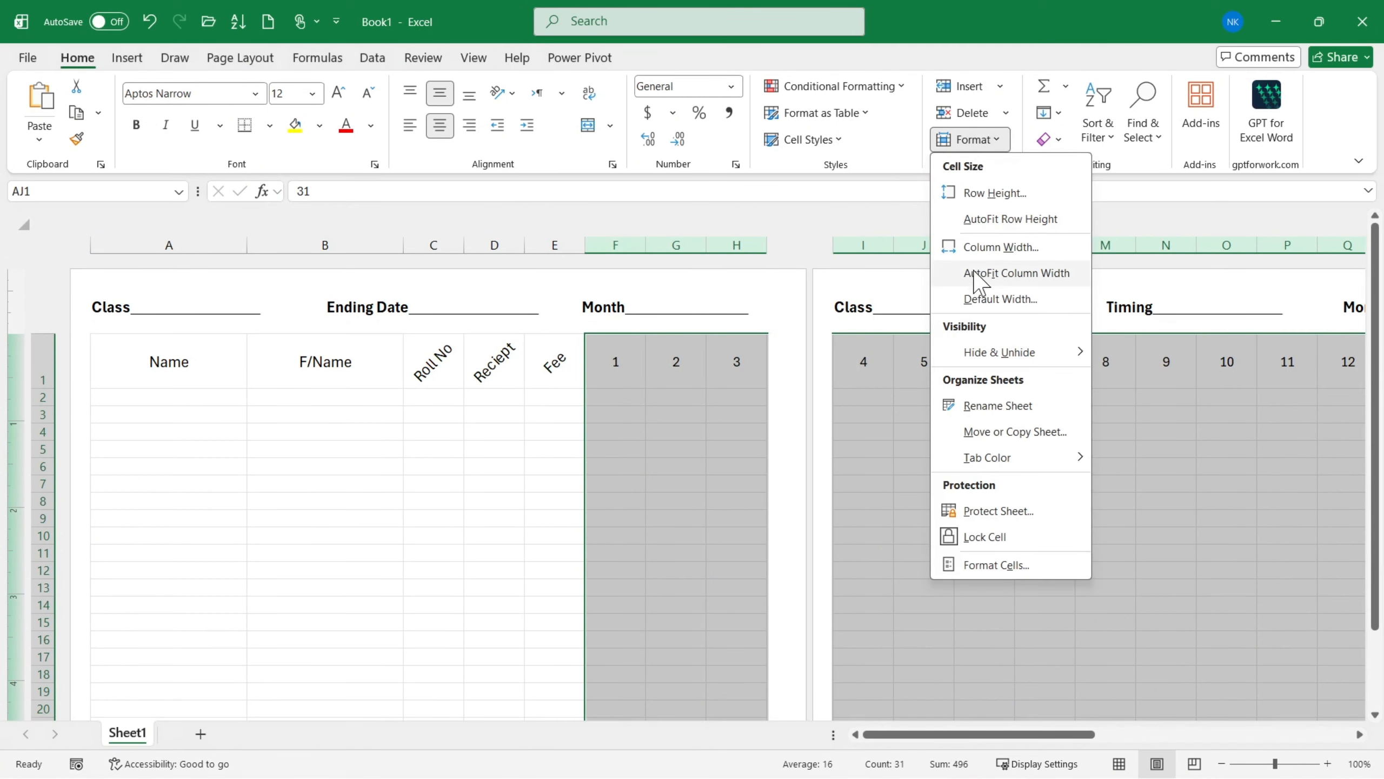
click(1000, 248)
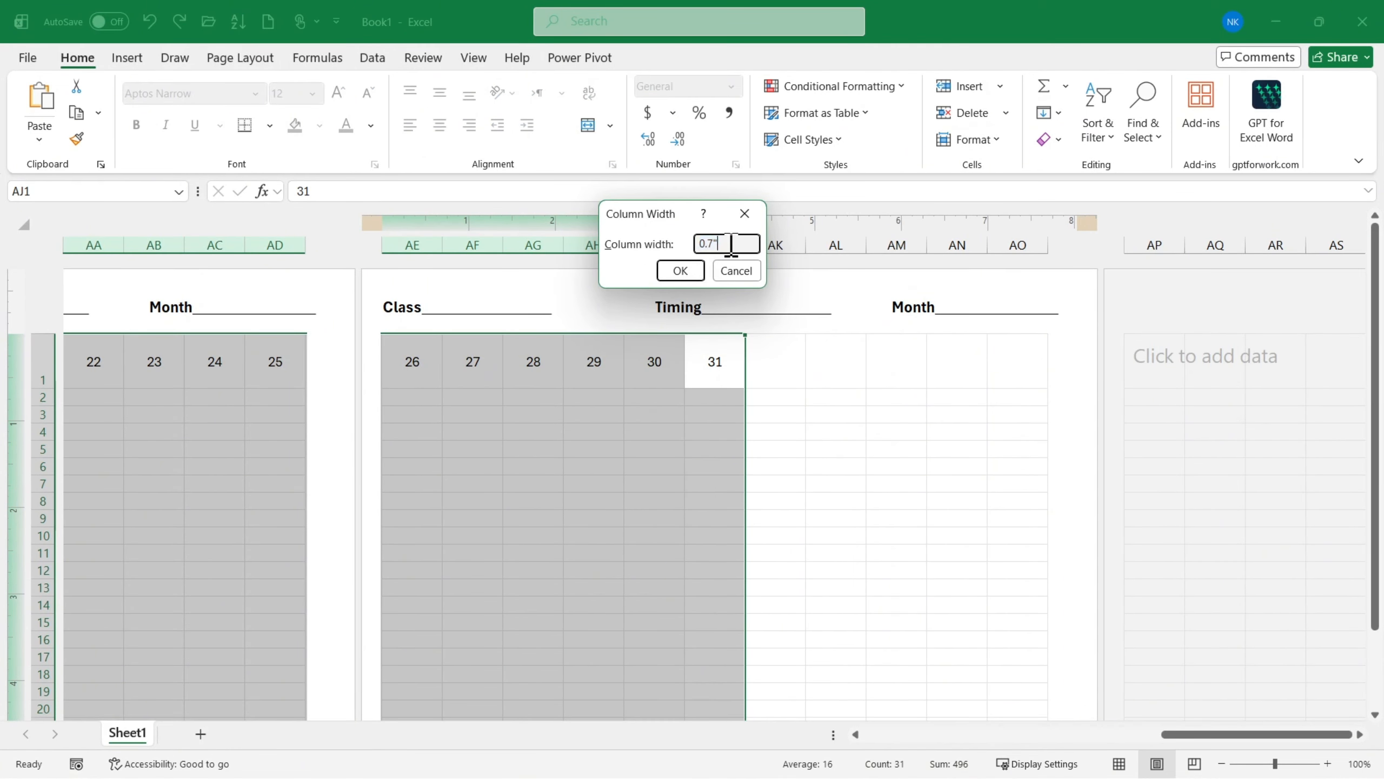
text(0)
click(679, 271)
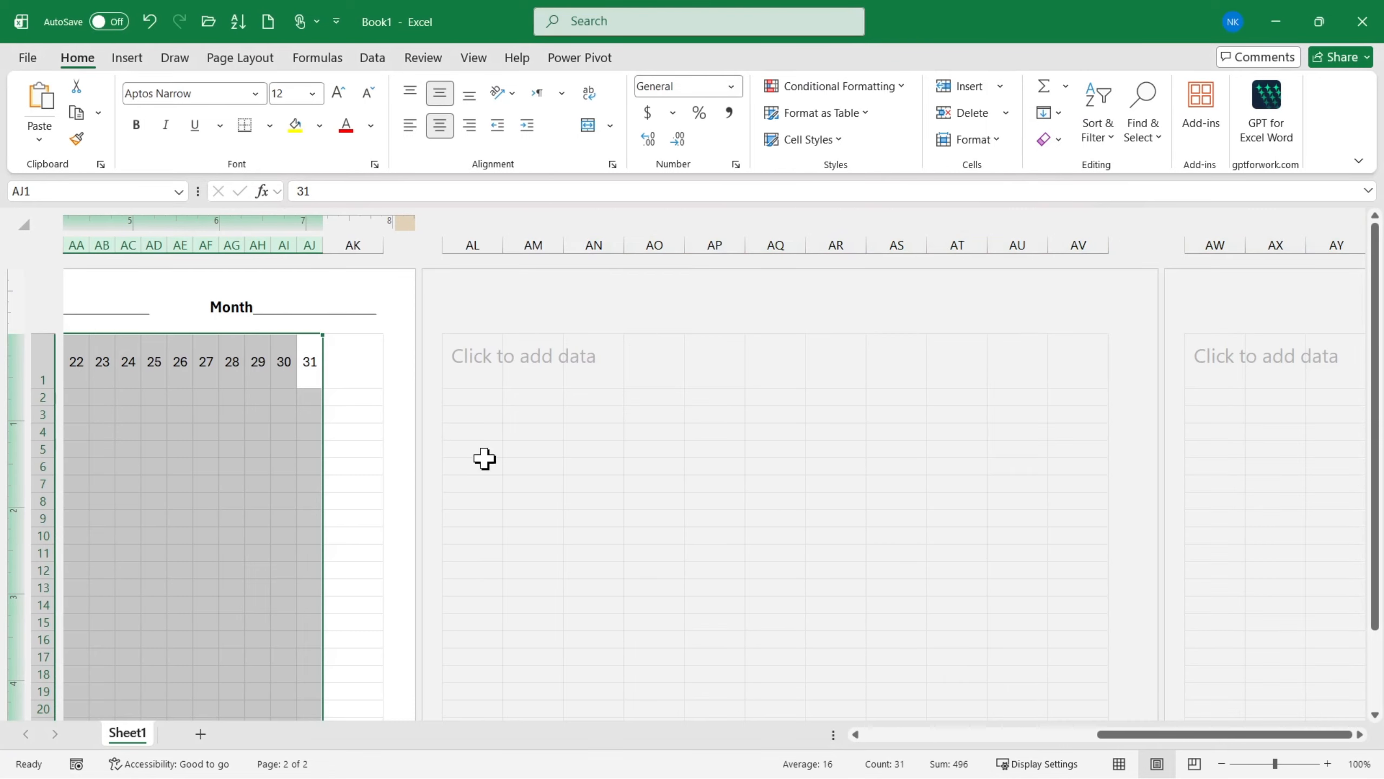
- Widen the selected day columns to 0.4 inches
scroll(355, 449, left, 10)
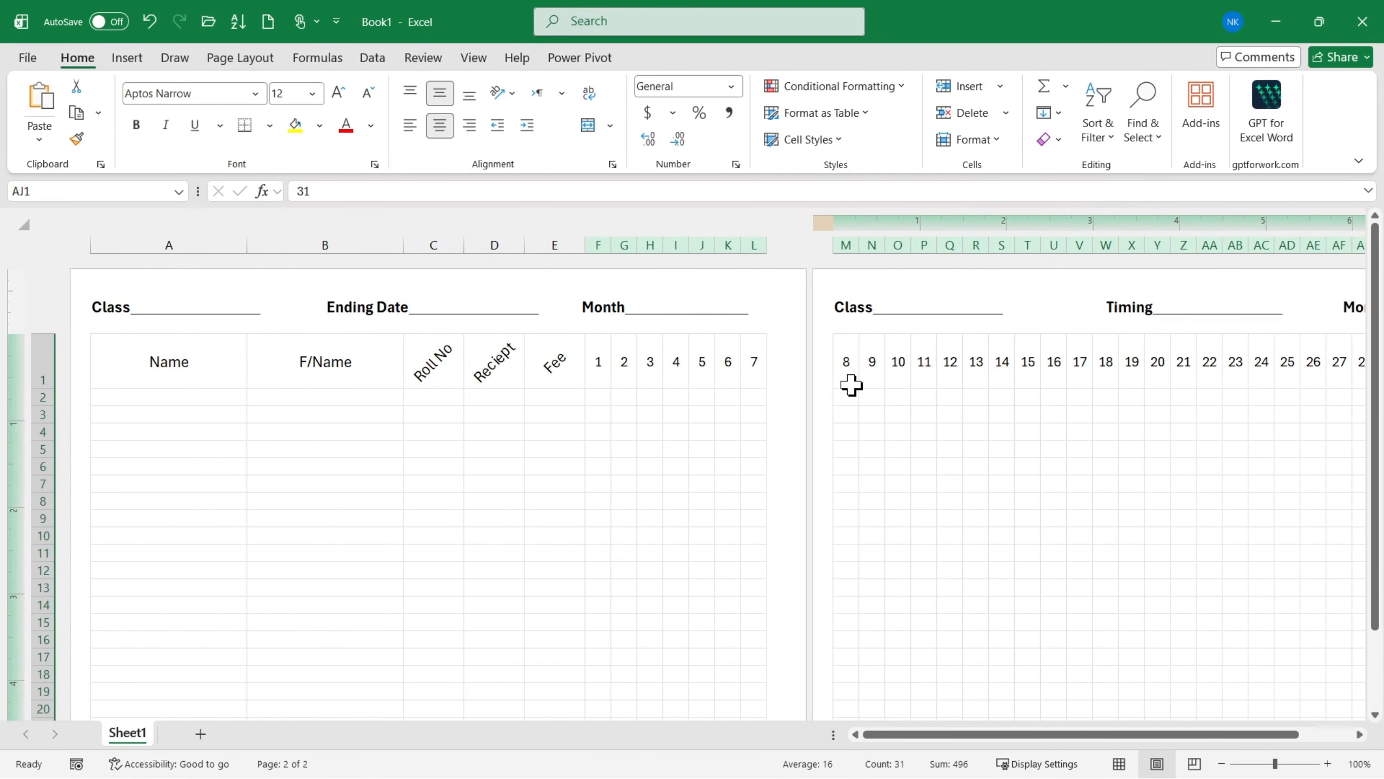
scroll(853, 383, right, 5)
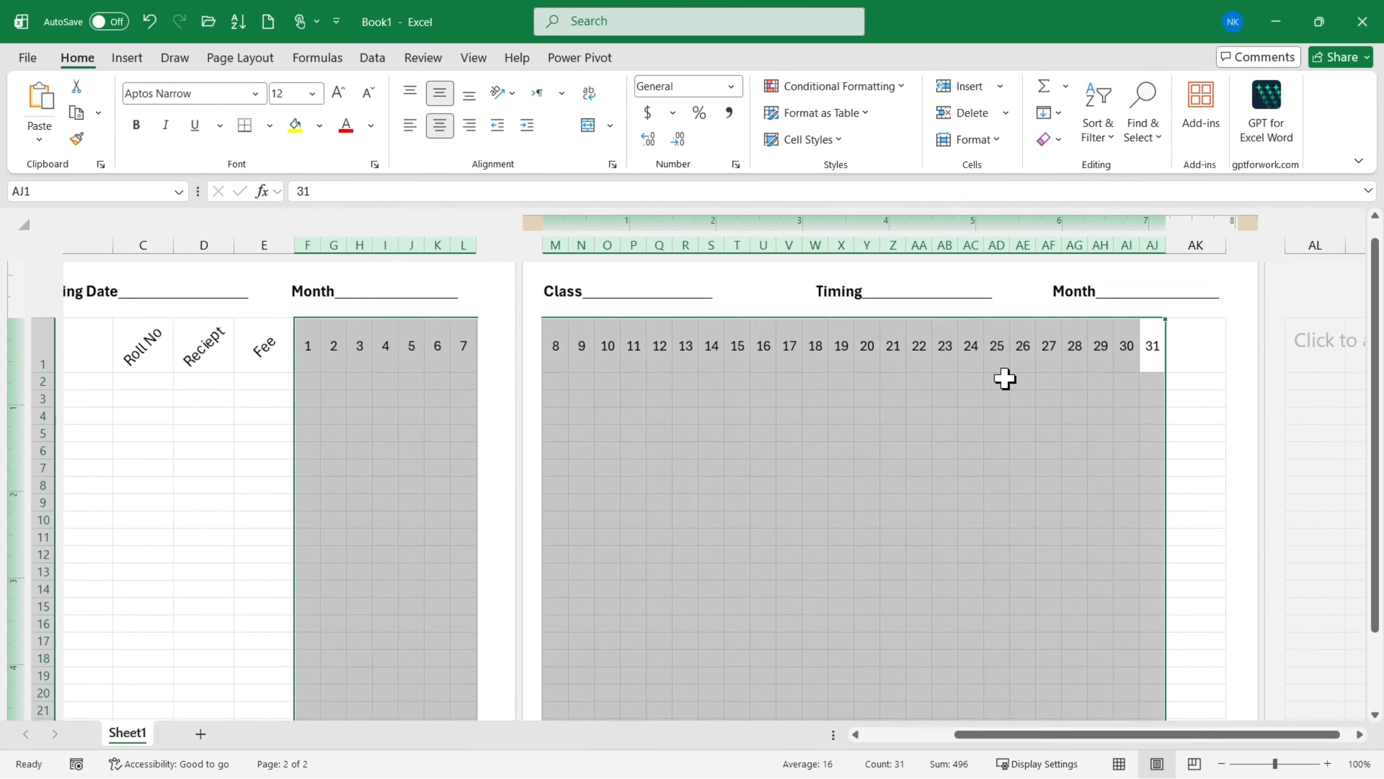
scroll(1004, 377, left, 3)
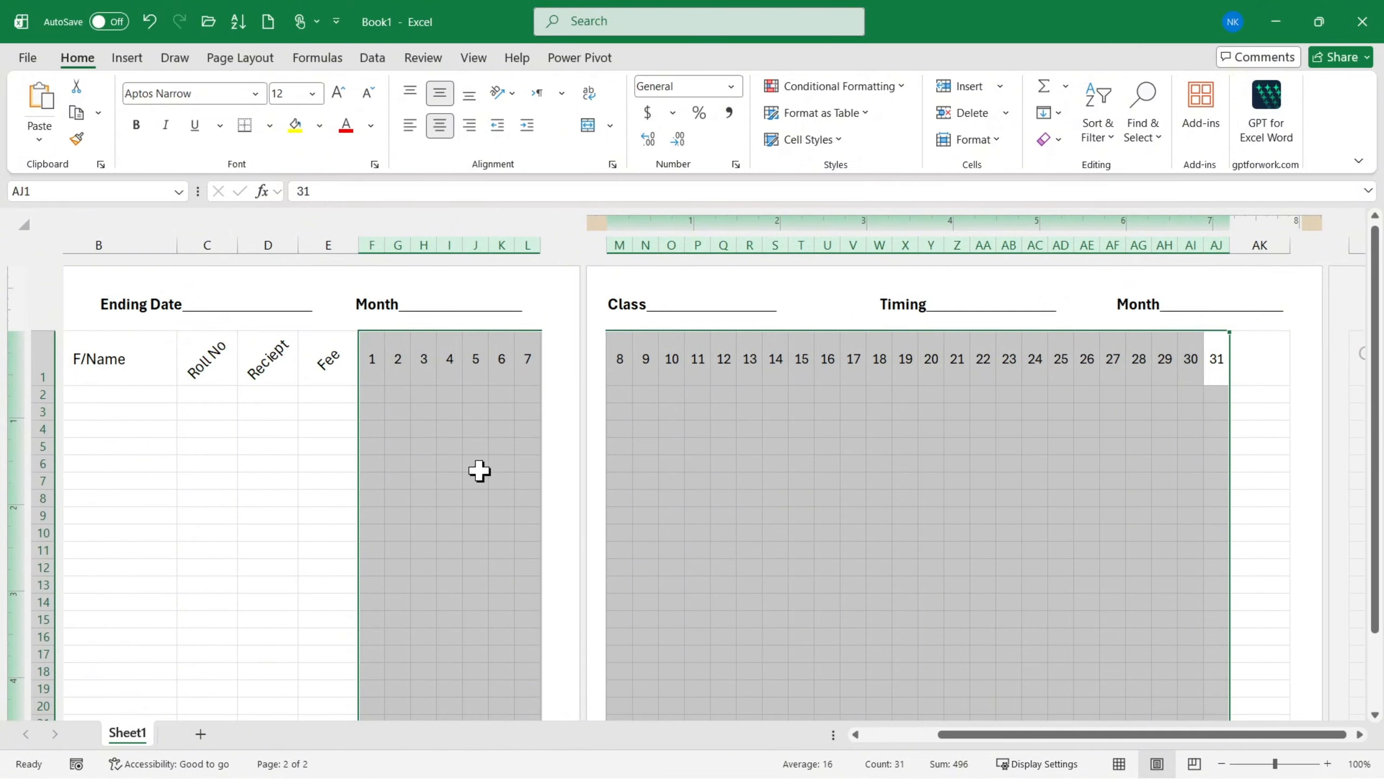
scroll(383, 500, left, 1)
scroll(317, 418, left, 5)
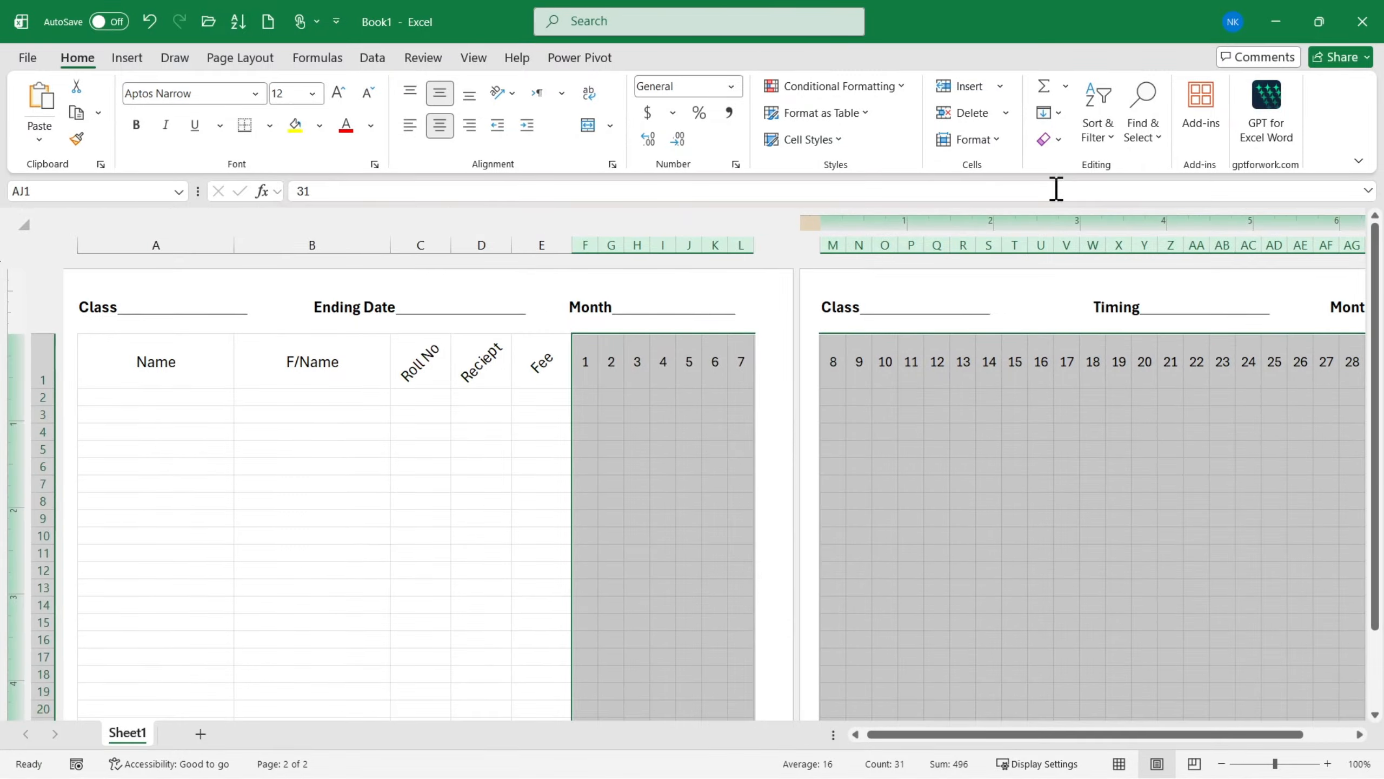
click(990, 143)
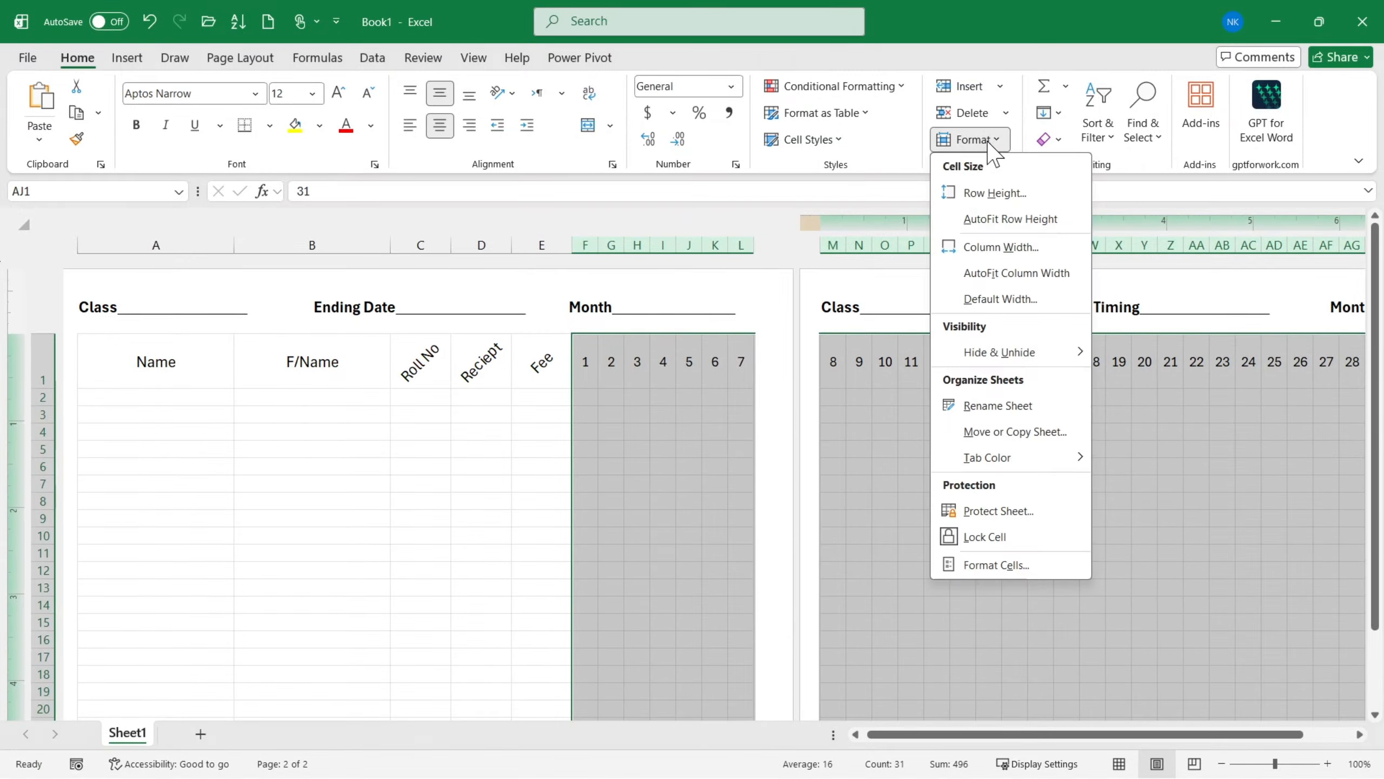
click(1000, 247)
click(721, 244)
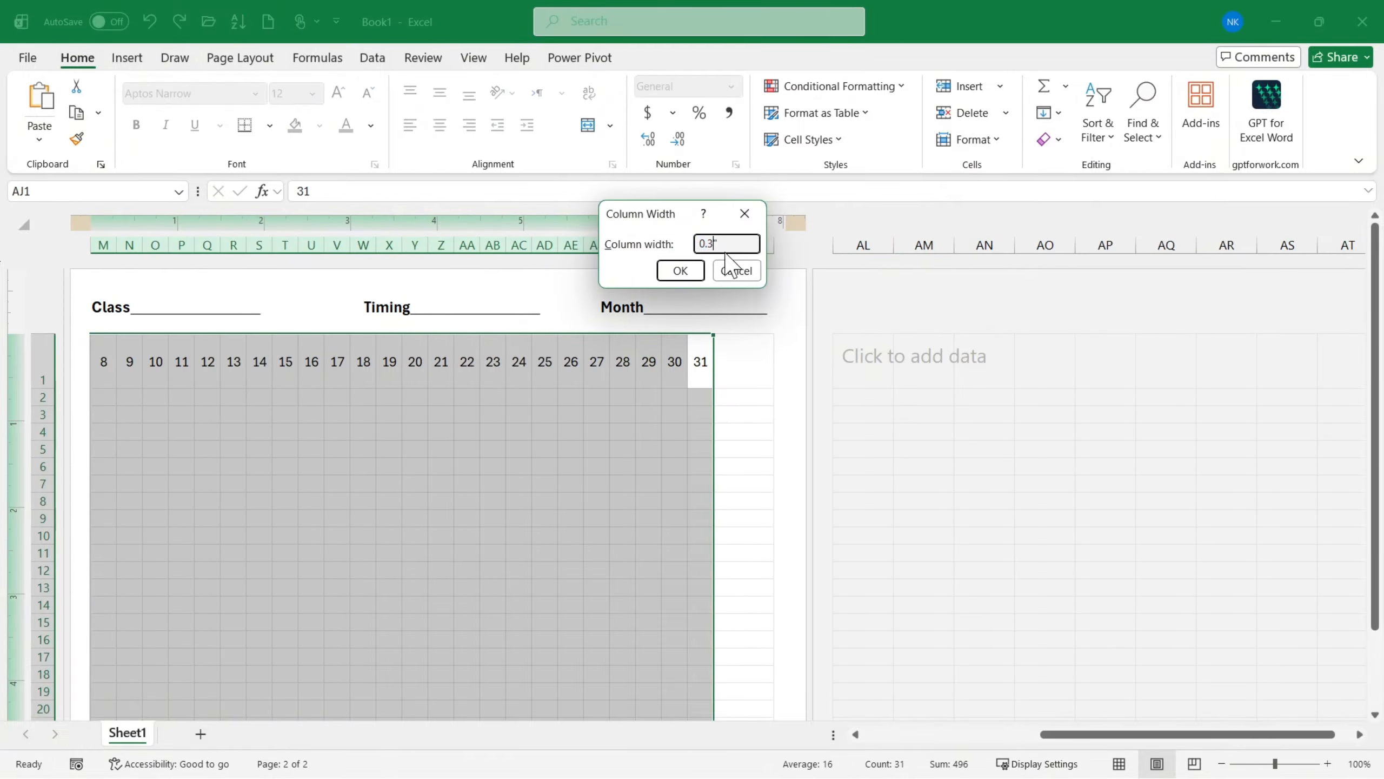
key(BackSpace)
text(4)
click(681, 272)
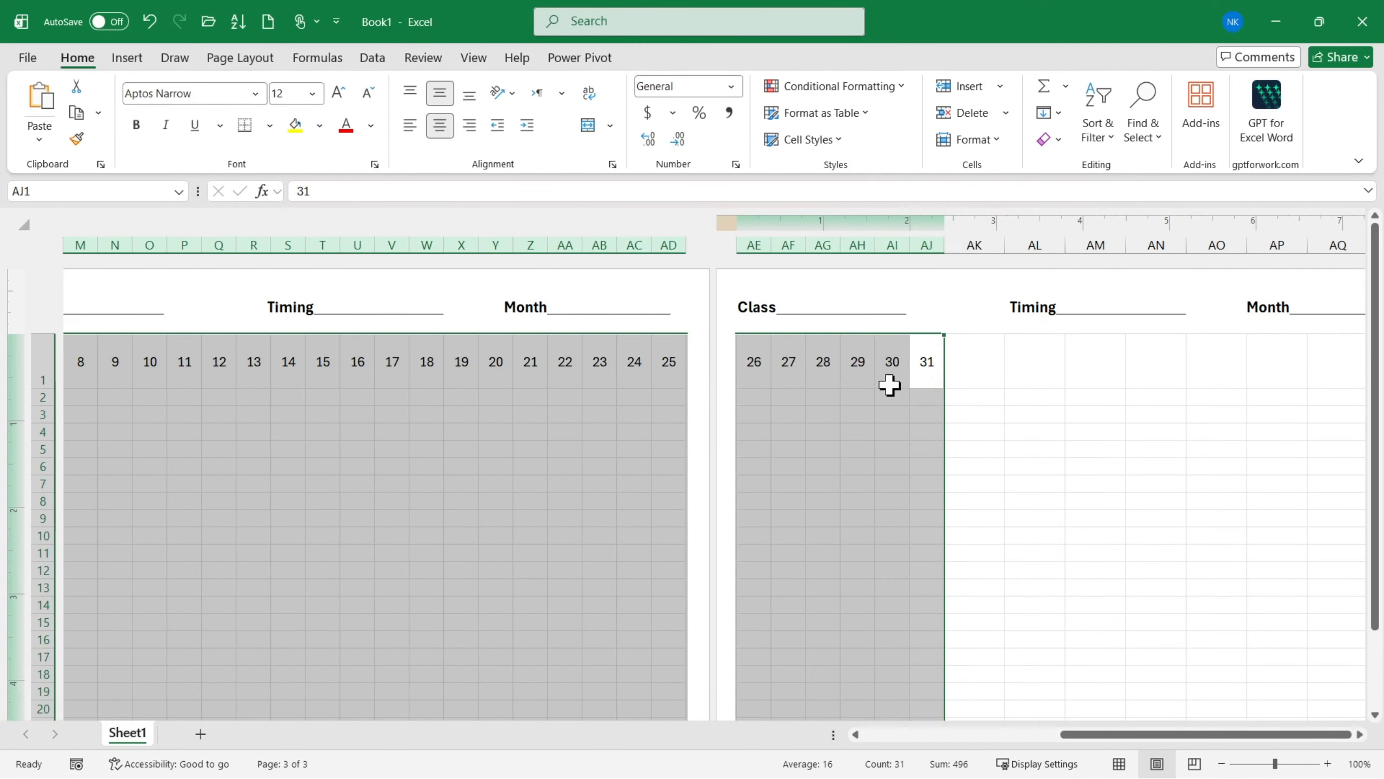
- Set the selected day columns' width to 0.33 inches and deselect them
click(973, 139)
click(991, 246)
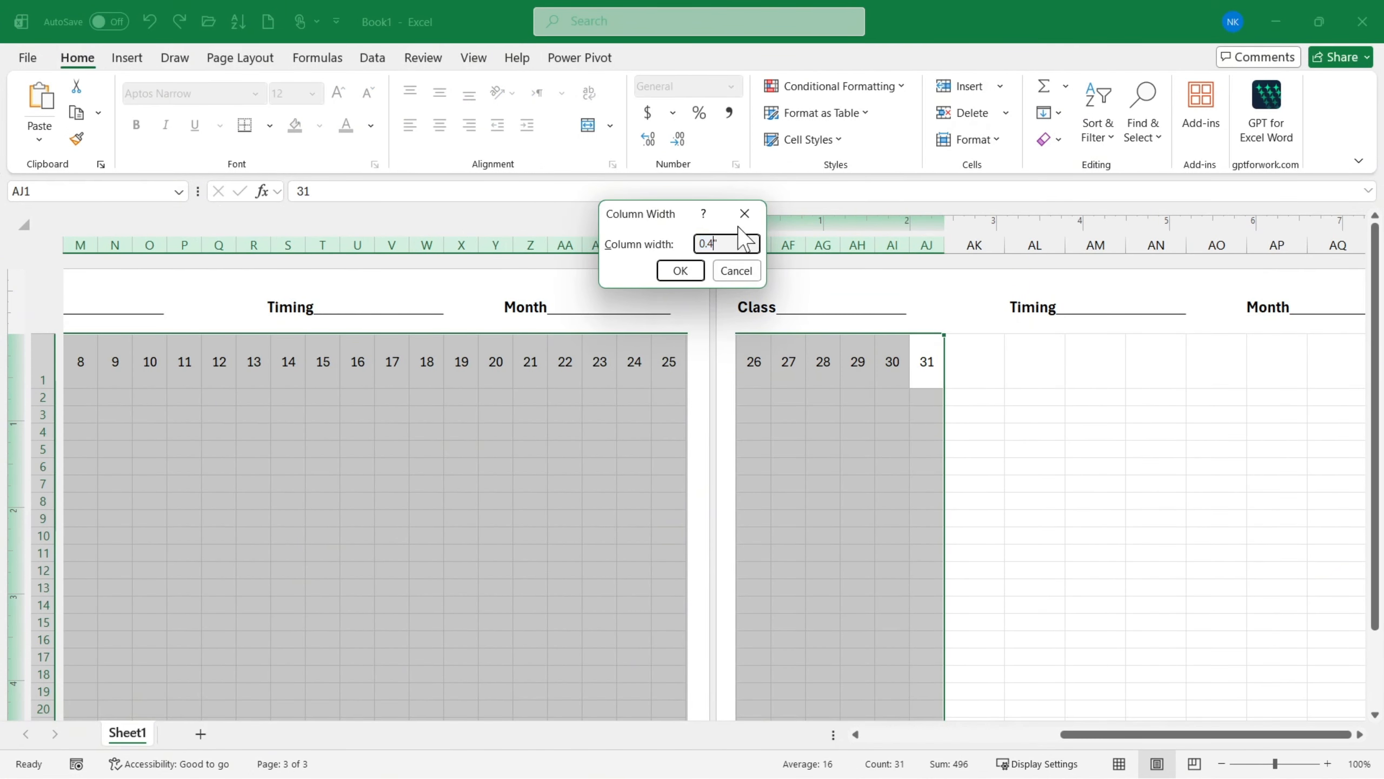
text(0.33)
click(680, 269)
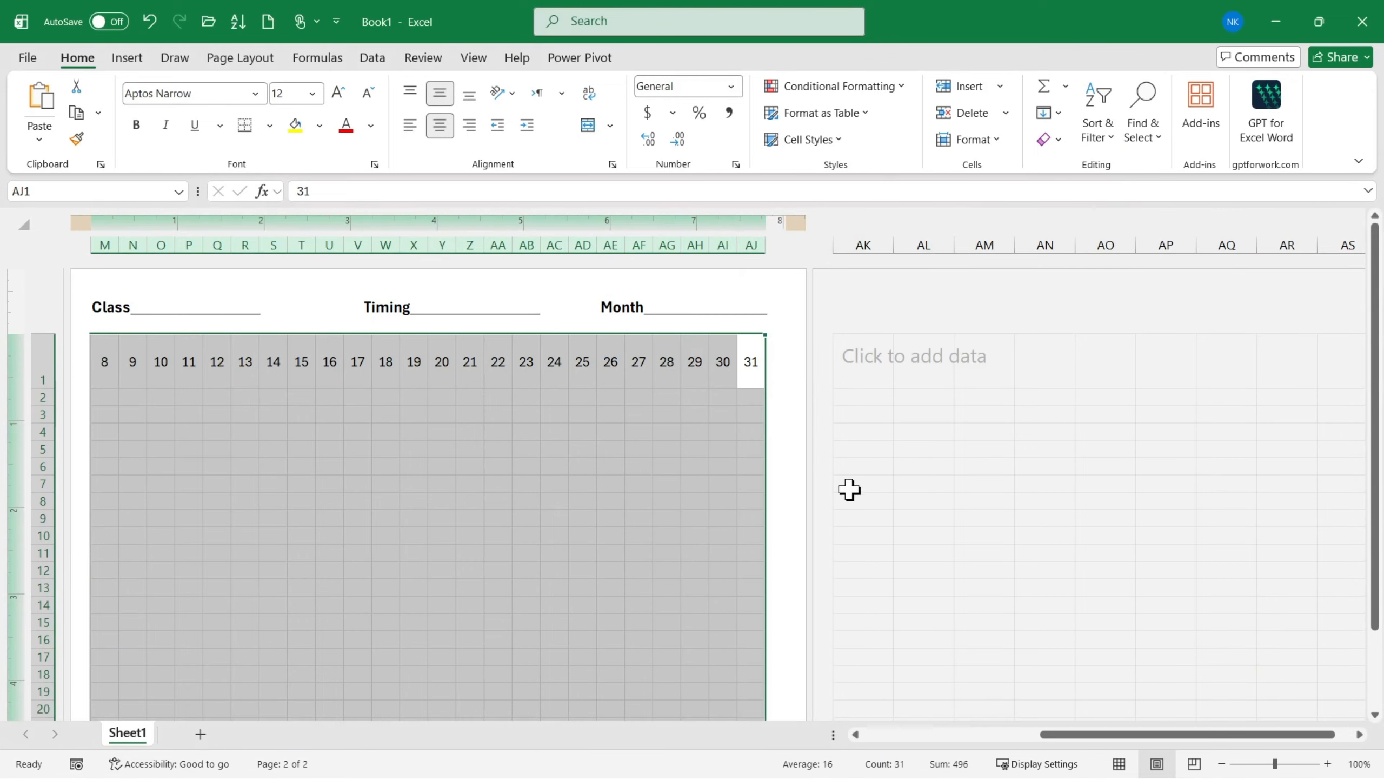
scroll(849, 490, left, 10)
click(551, 471)
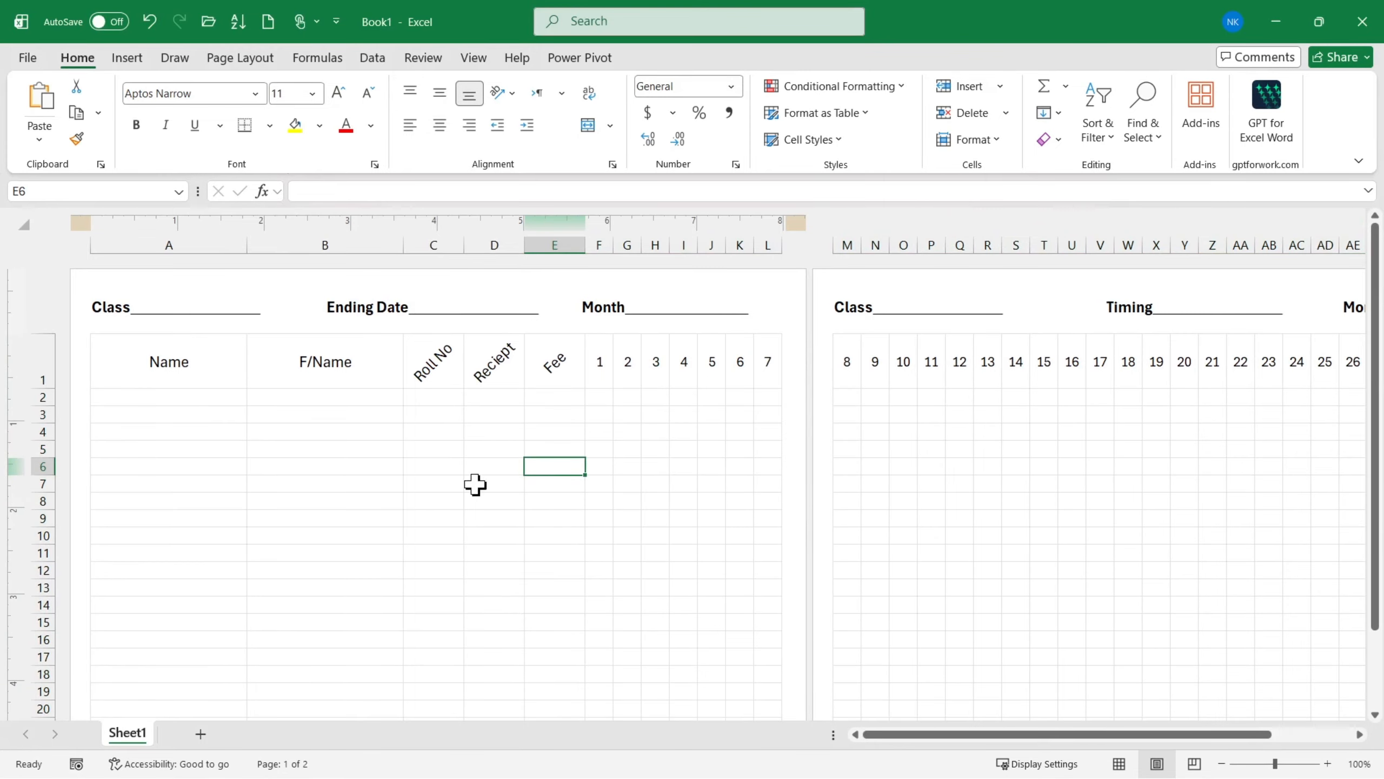
- Preview both pages of the printout to check the headers and the distribution of the day columns
scroll(397, 467, down, 1)
key(ctrl+p)
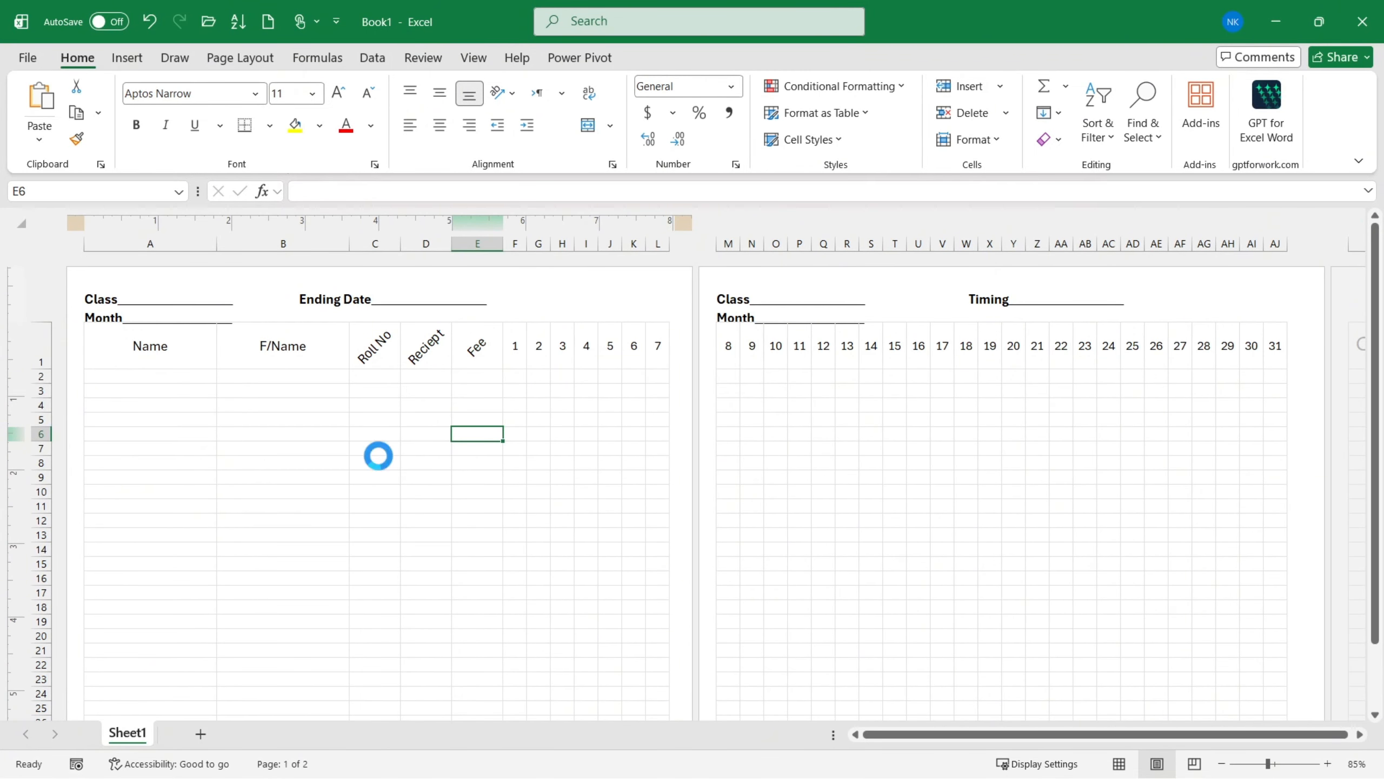
scroll(879, 240, down, 1)
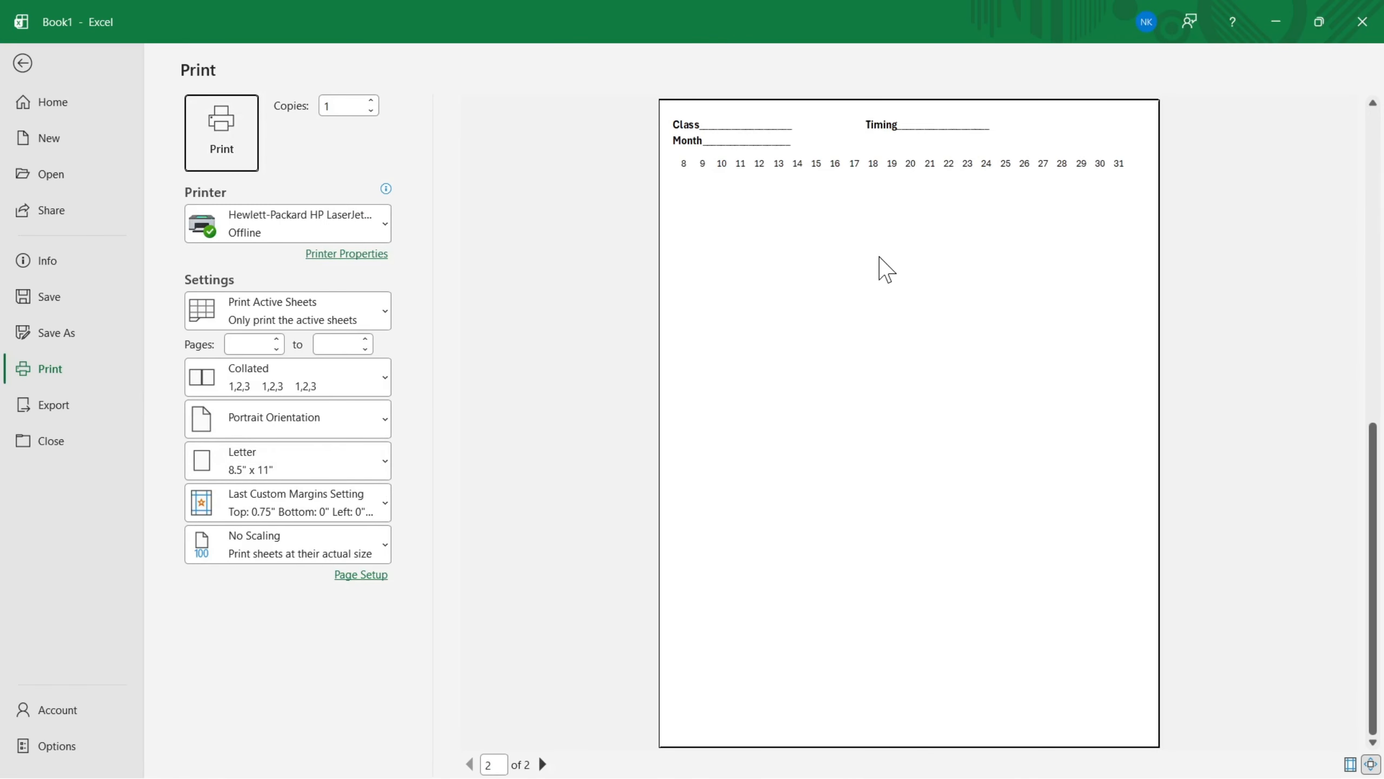
scroll(793, 213, up, 1)
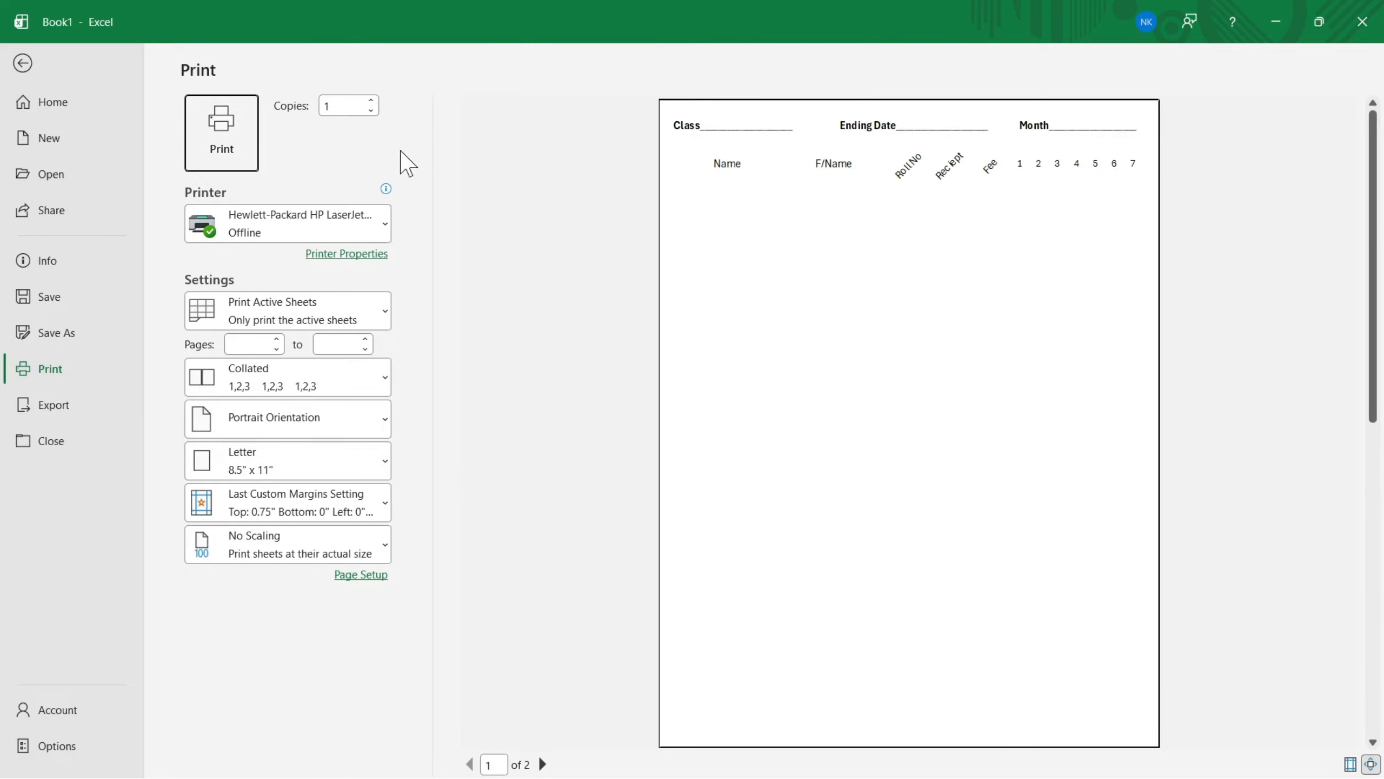
click(24, 65)
- Delete spaces before Timing and Month in the second page's header so that Month fits on the same line
click(860, 315)
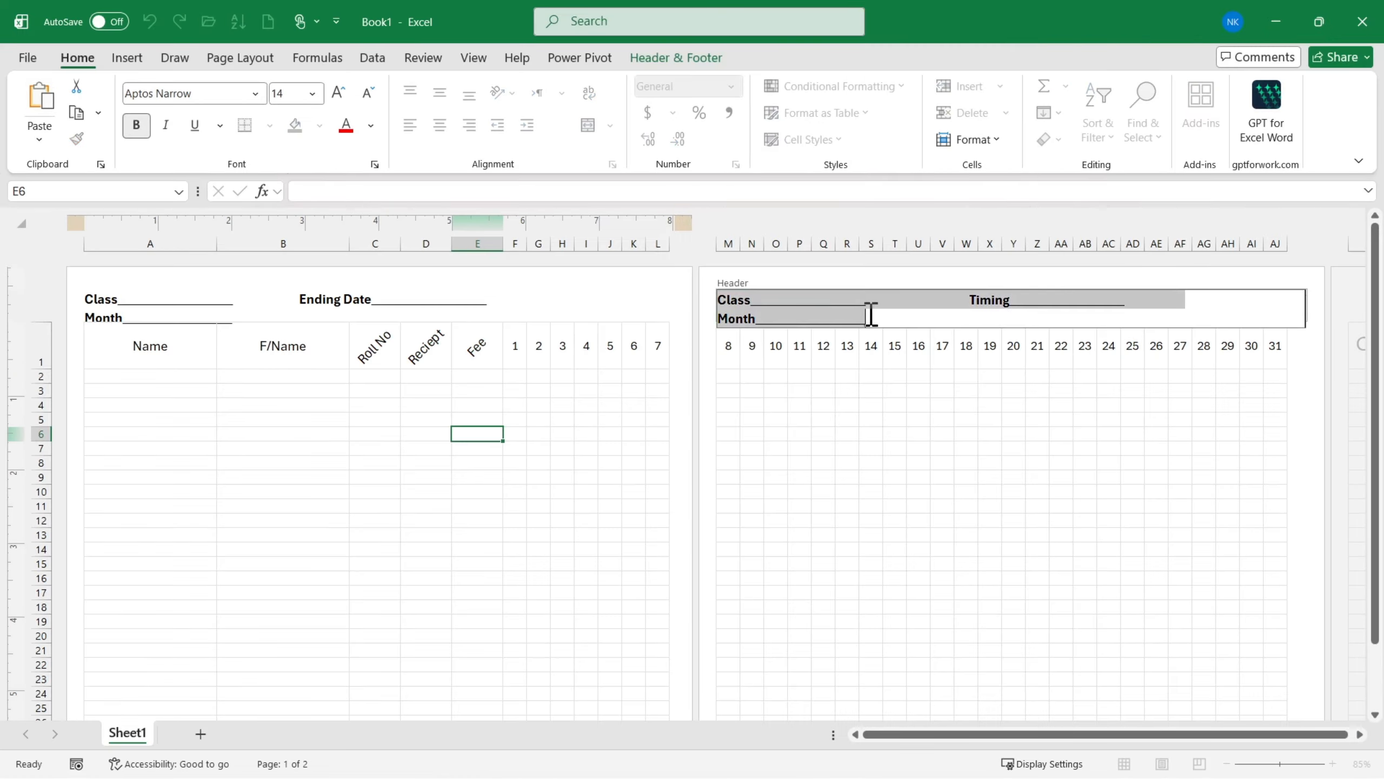
click(916, 303)
key(BackSpace)
key(BackSpace)
key(BackSpace)
key(BackSpace)
key(BackSpace)
key(BackSpace)
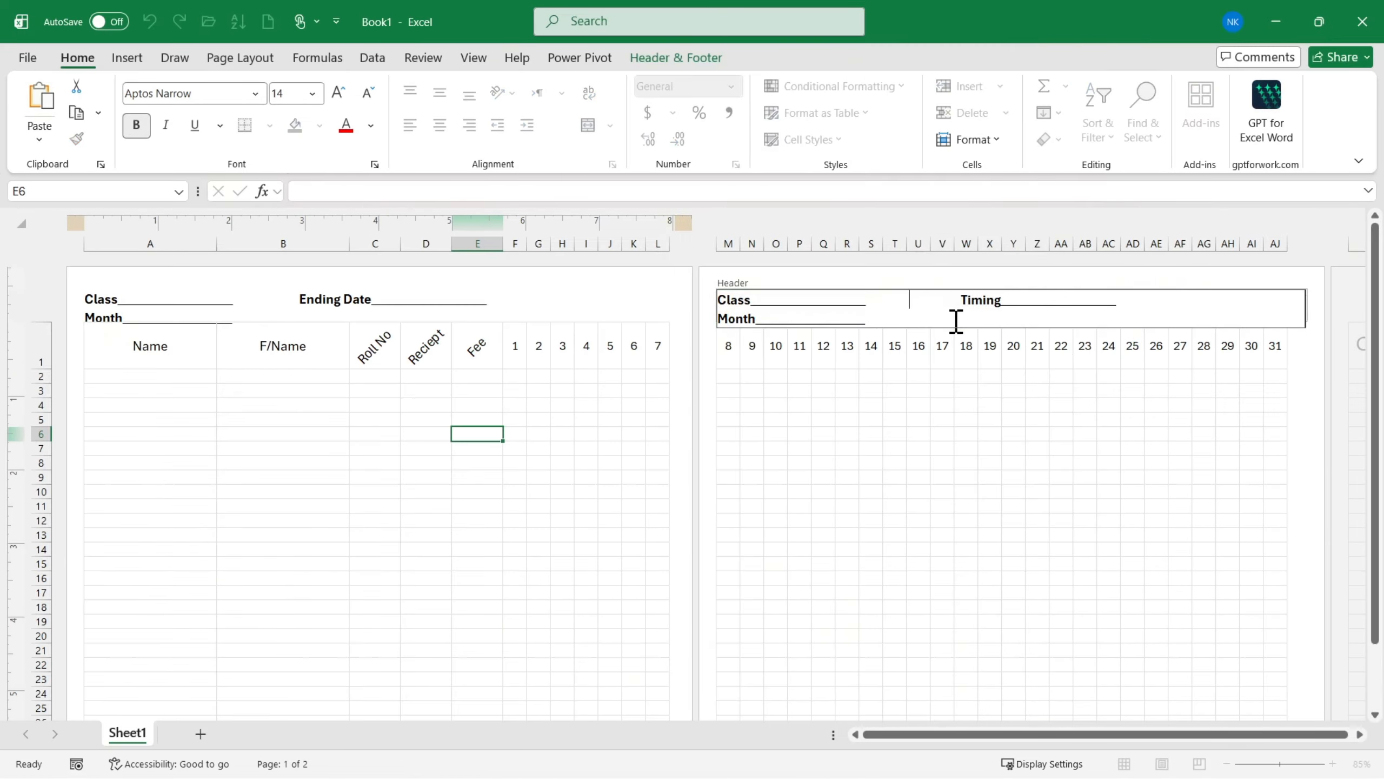
key(BackSpace)
key(Delete)
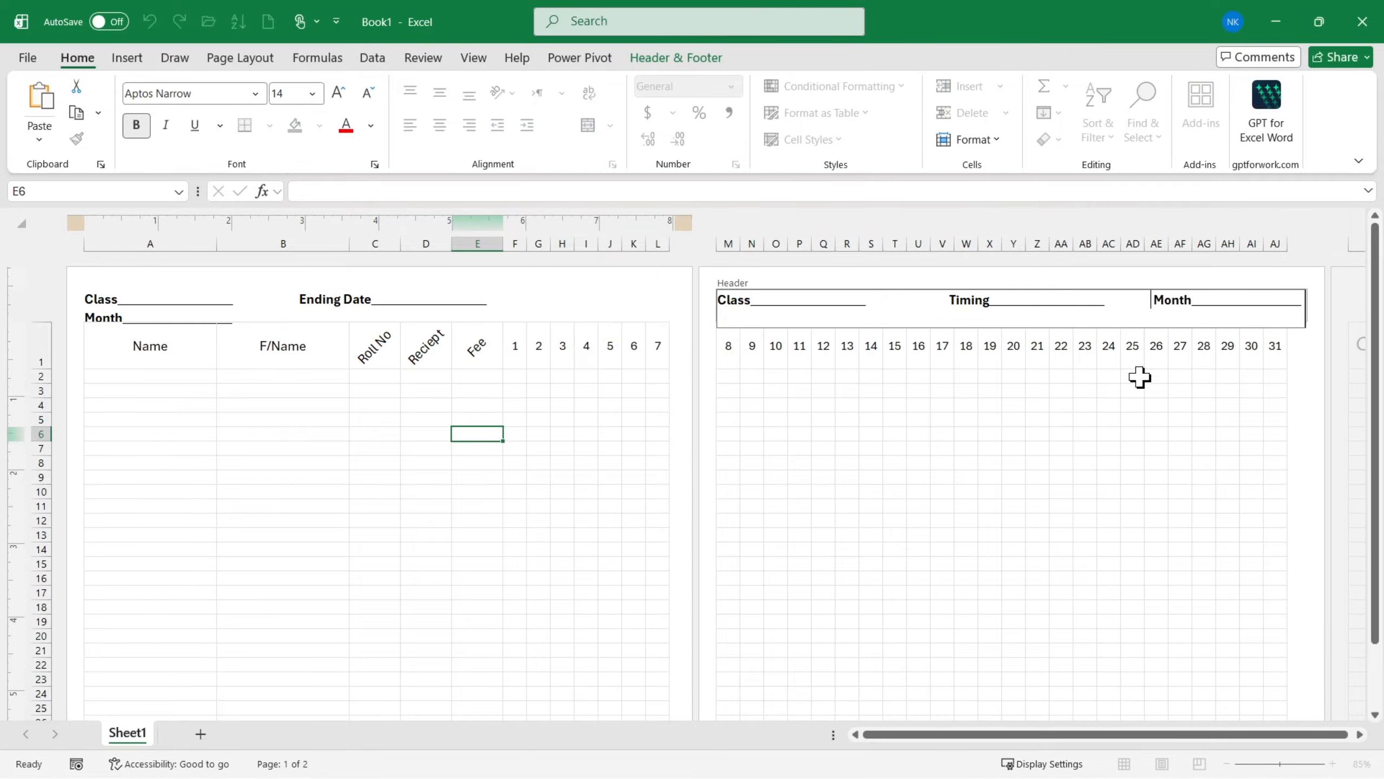
click(918, 450)
- Preview the printout again to check the spacing of both page headers
key(ctrl+p)
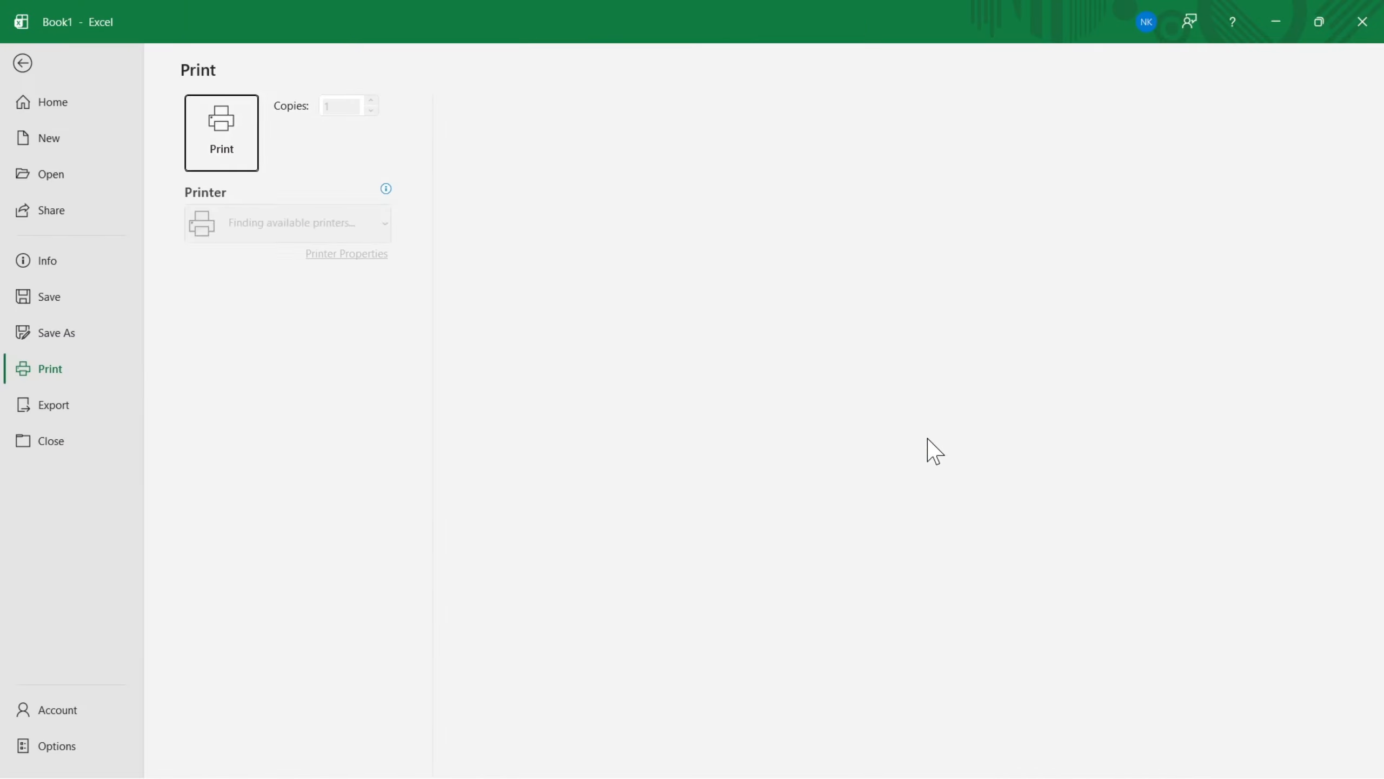
scroll(997, 213, down, 1)
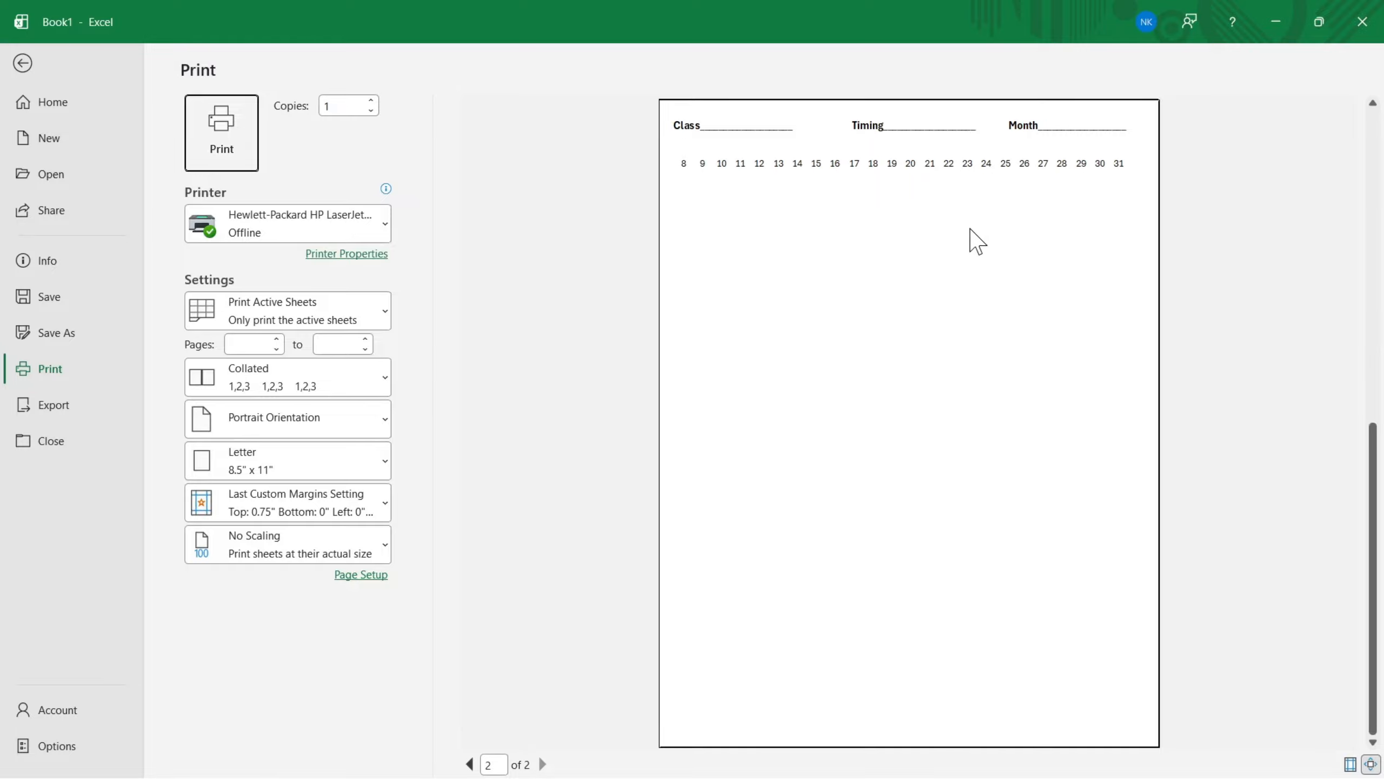
scroll(1053, 254, up, 1)
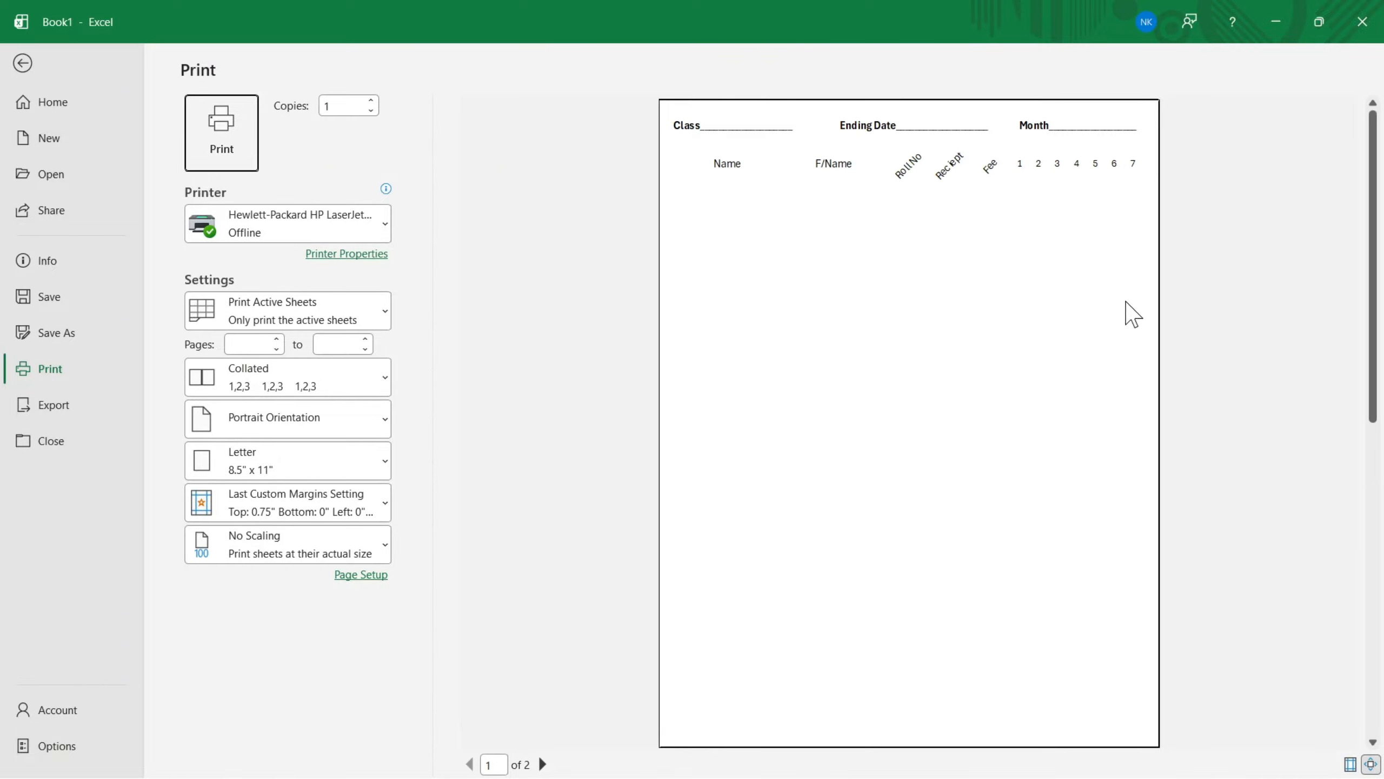
click(23, 63)
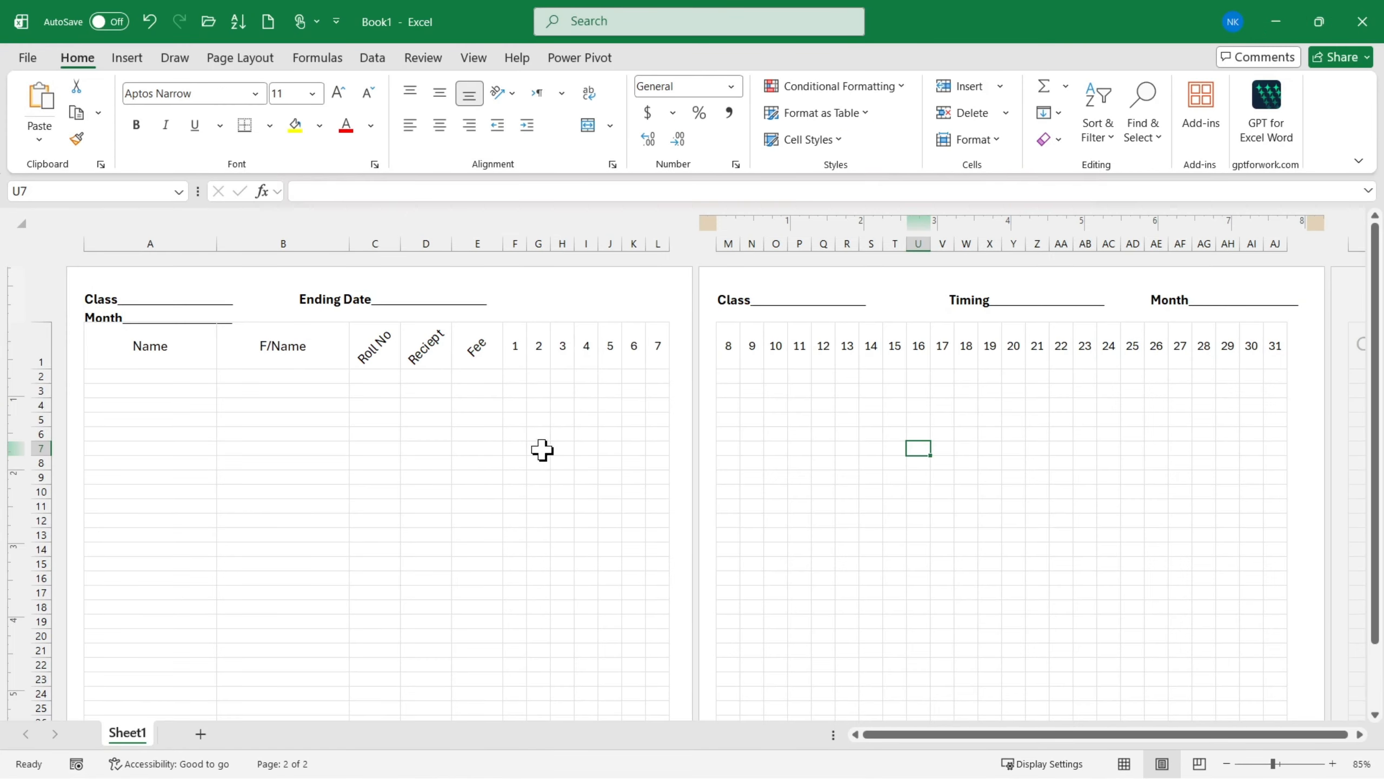
- Change the sheet's paper size to A4
click(223, 504)
scroll(250, 331, up, 1)
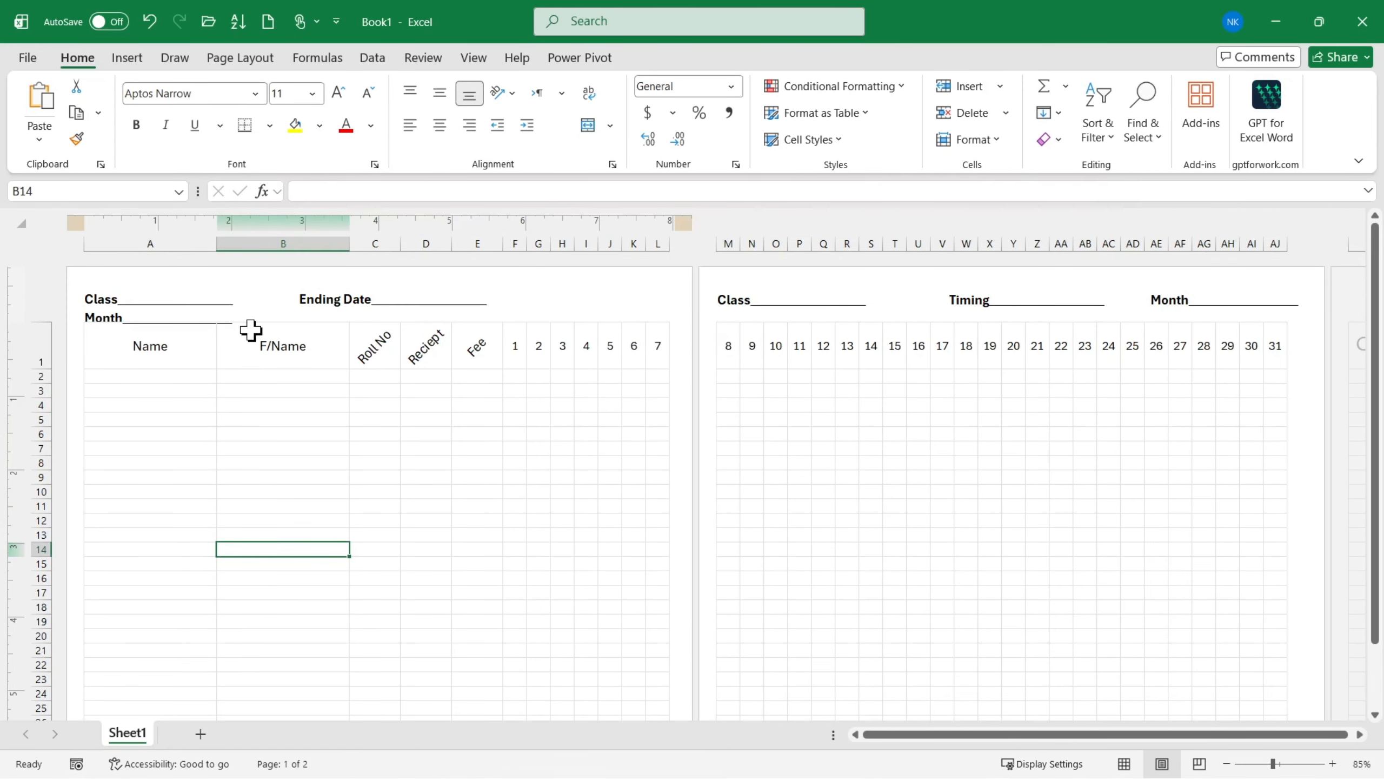
click(240, 57)
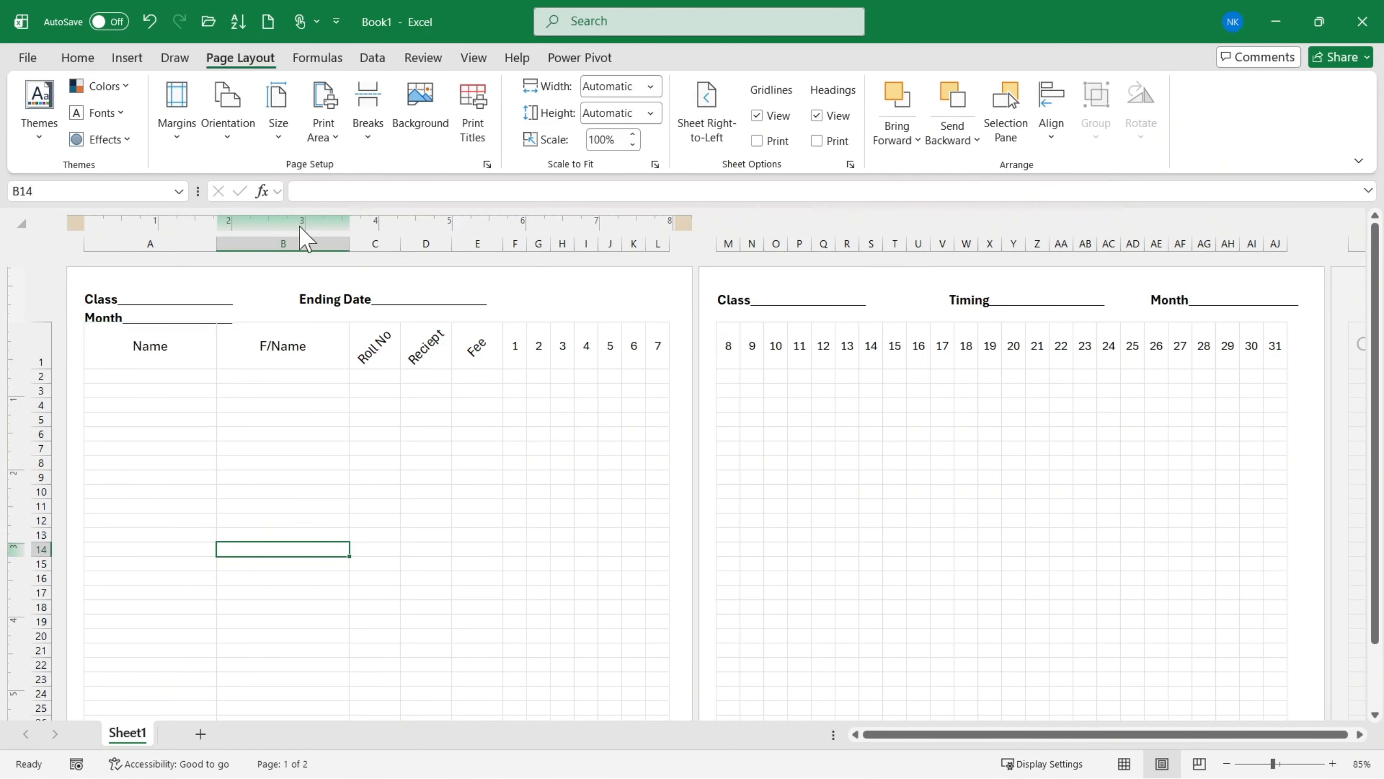
click(274, 133)
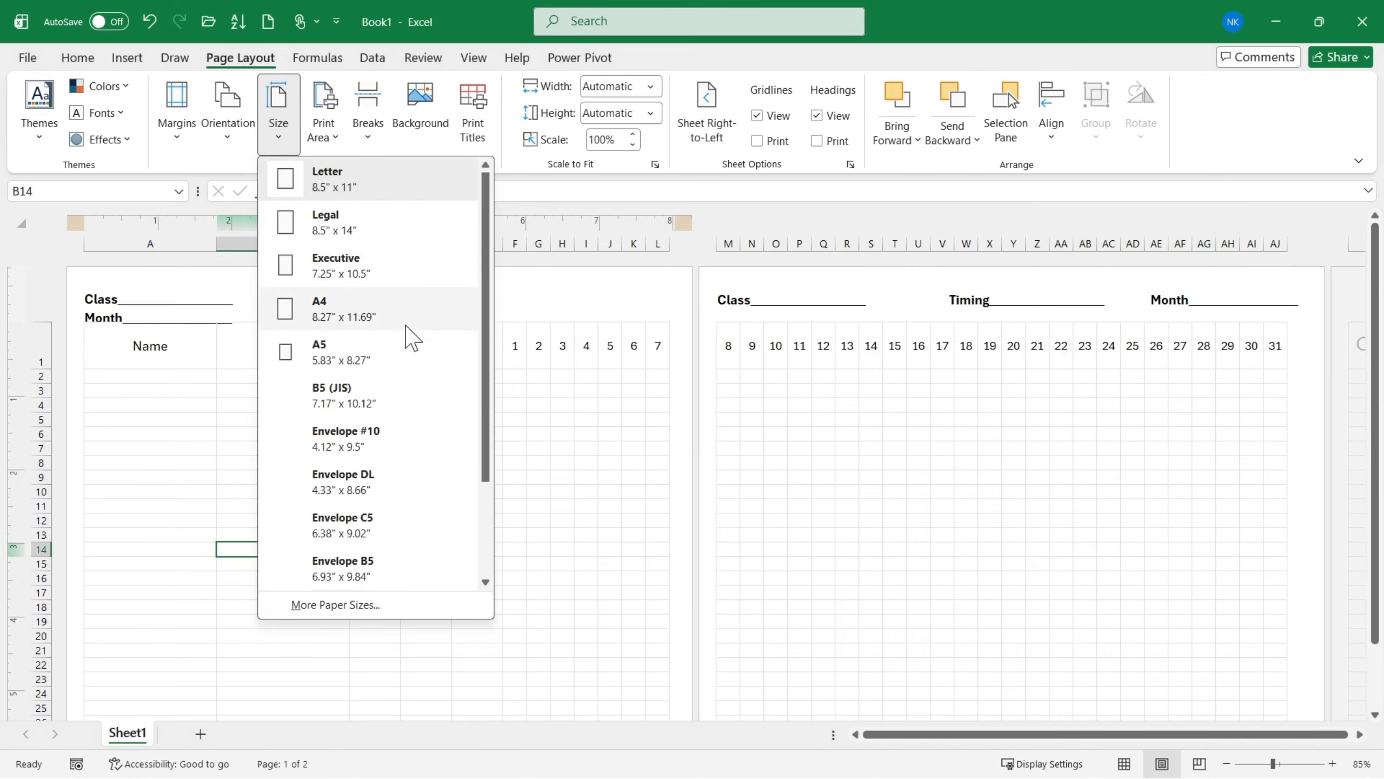
click(365, 328)
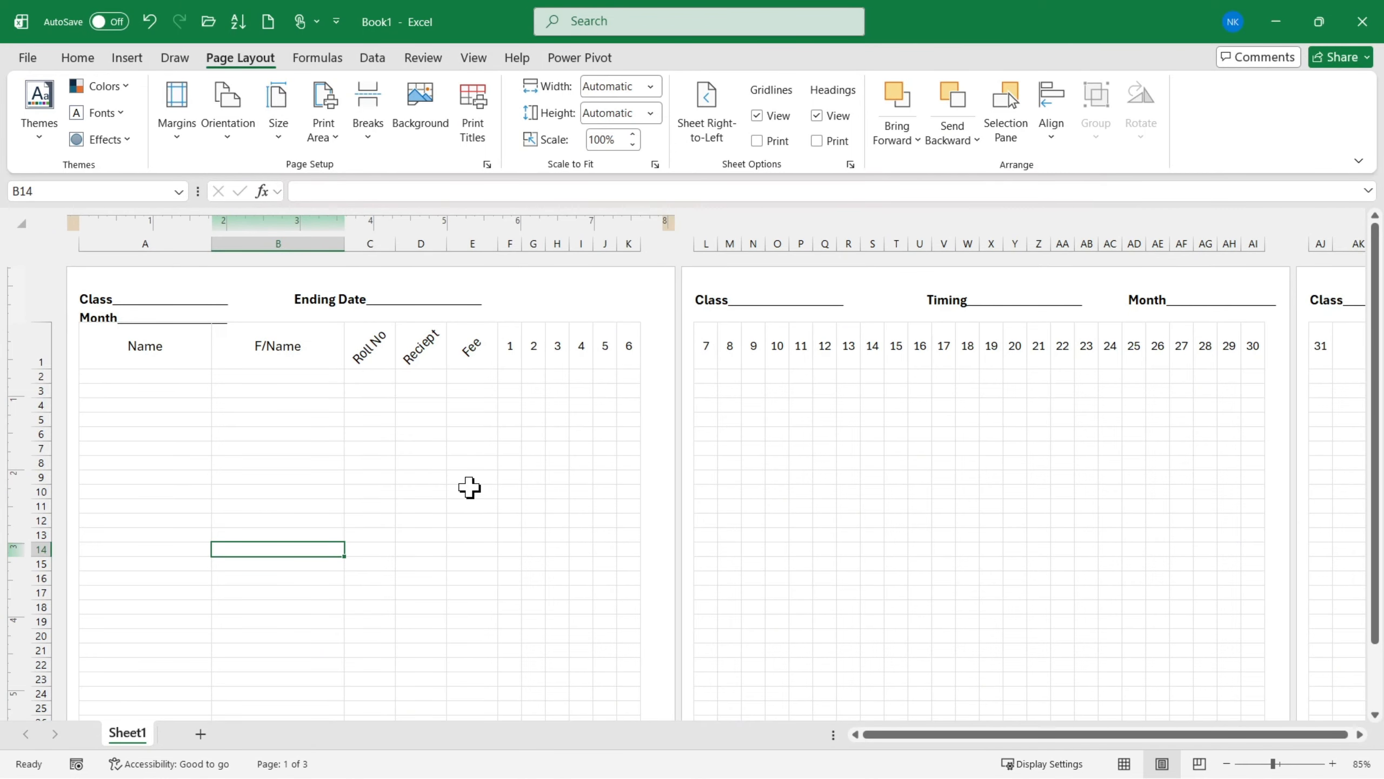
- Narrow the F/Name column slightly so that days 1 to 7 fit on the first page
scroll(469, 487, down, 1)
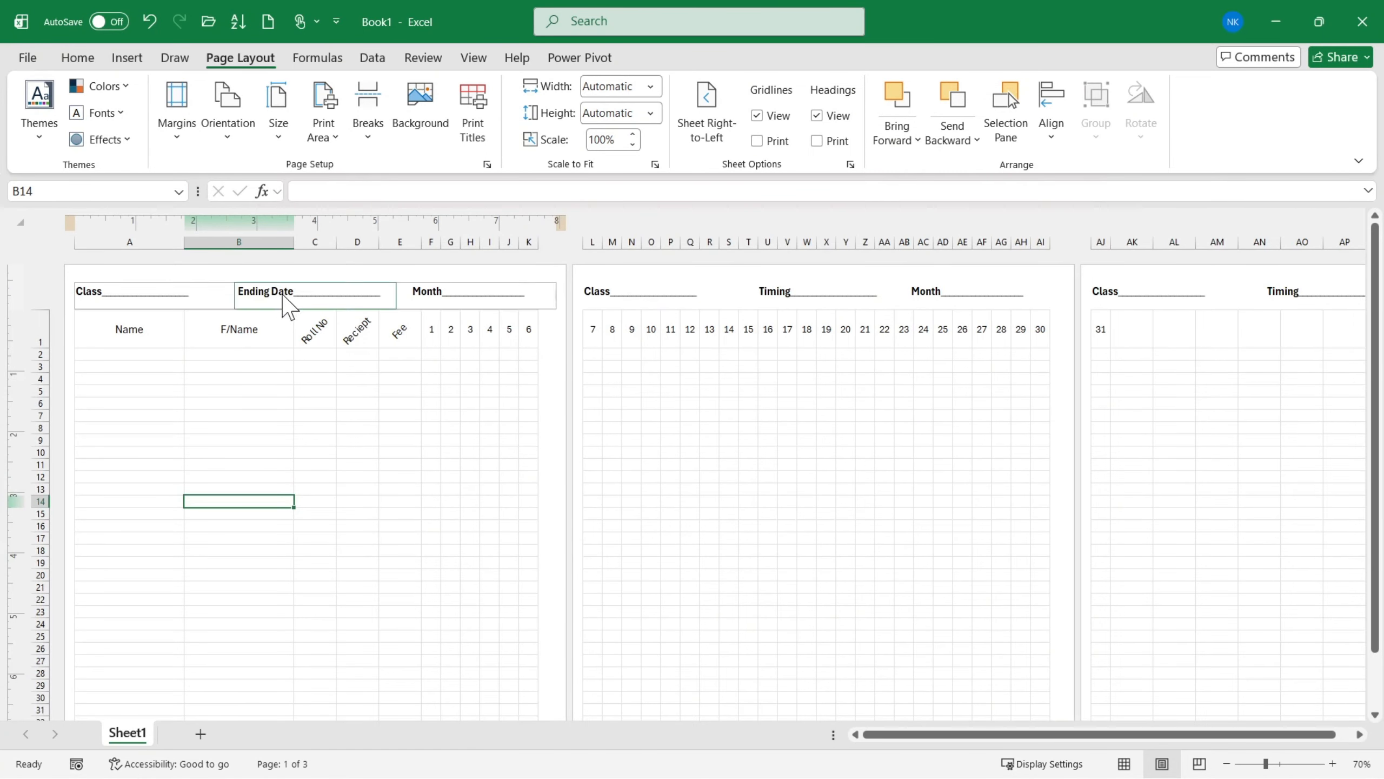
drag(293, 245, 288, 246)
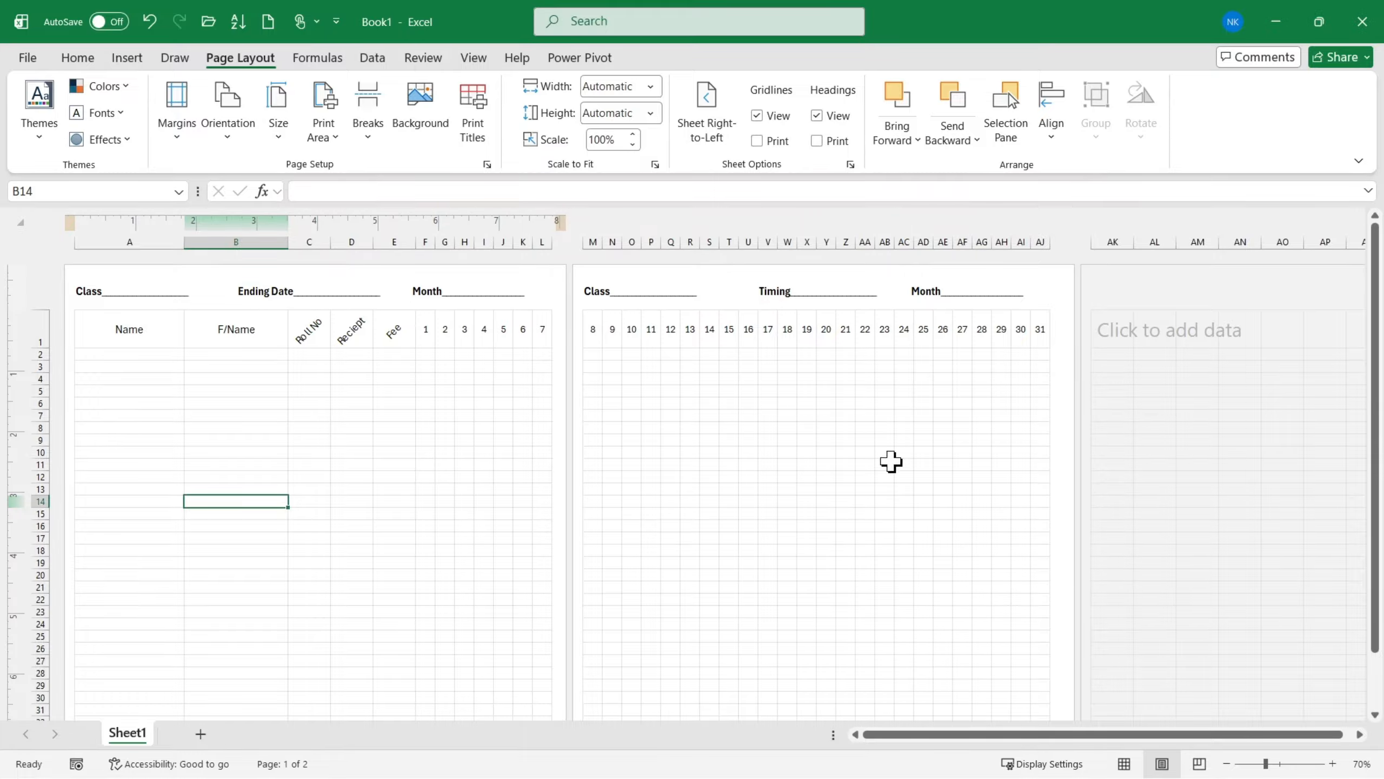
- Toggle the on-screen display of the sheet's gridlines off and back on
click(312, 463)
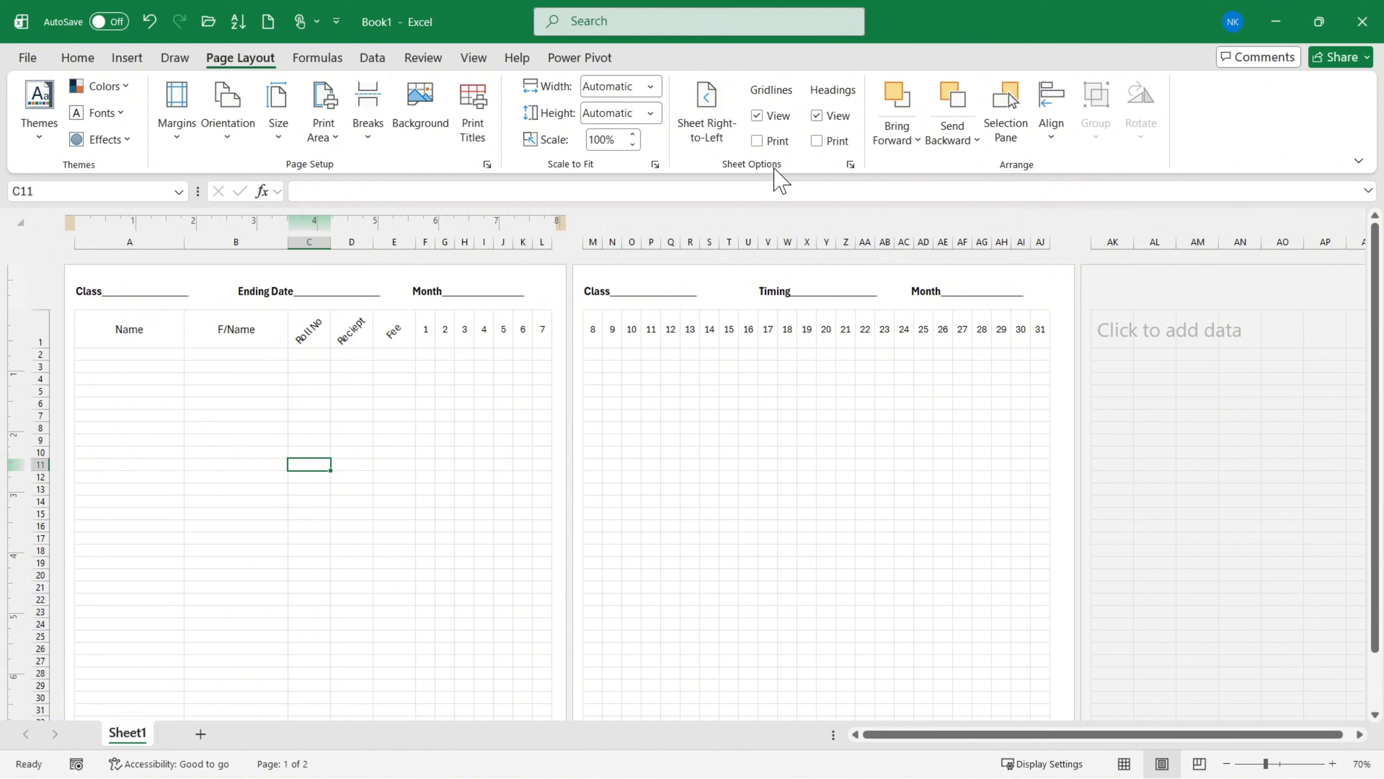
click(757, 115)
click(758, 115)
click(757, 116)
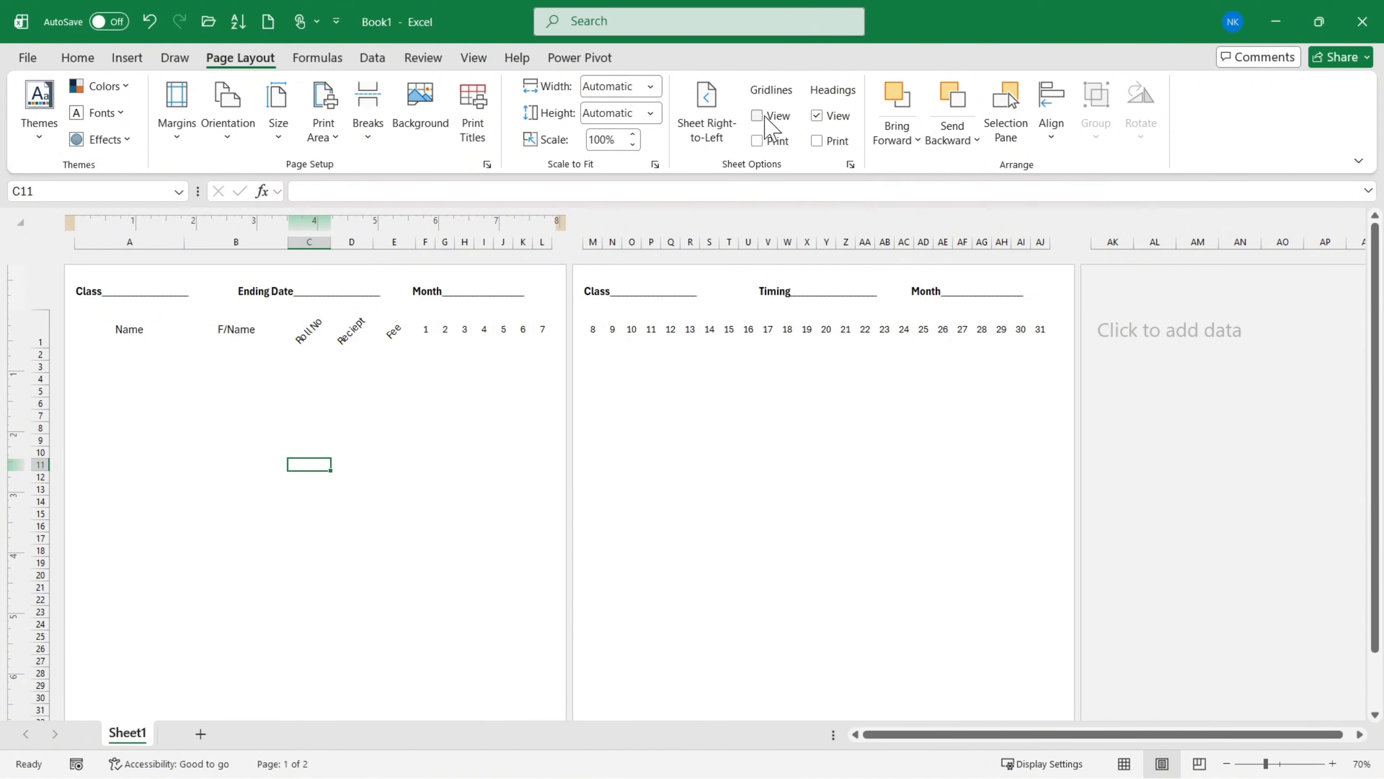
click(758, 116)
click(758, 116)
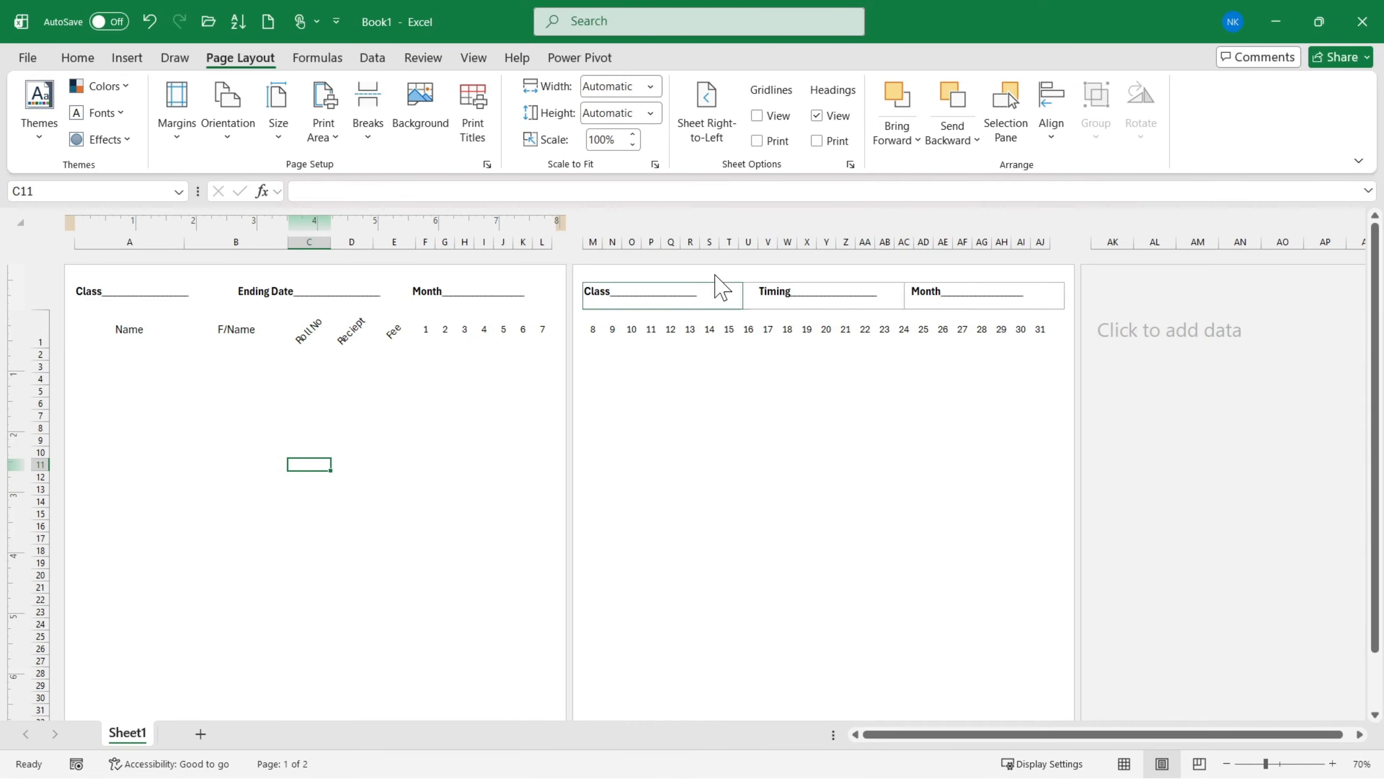
click(757, 116)
- Enable printing of the sheet's gridlines and check the result in the print preview
click(757, 141)
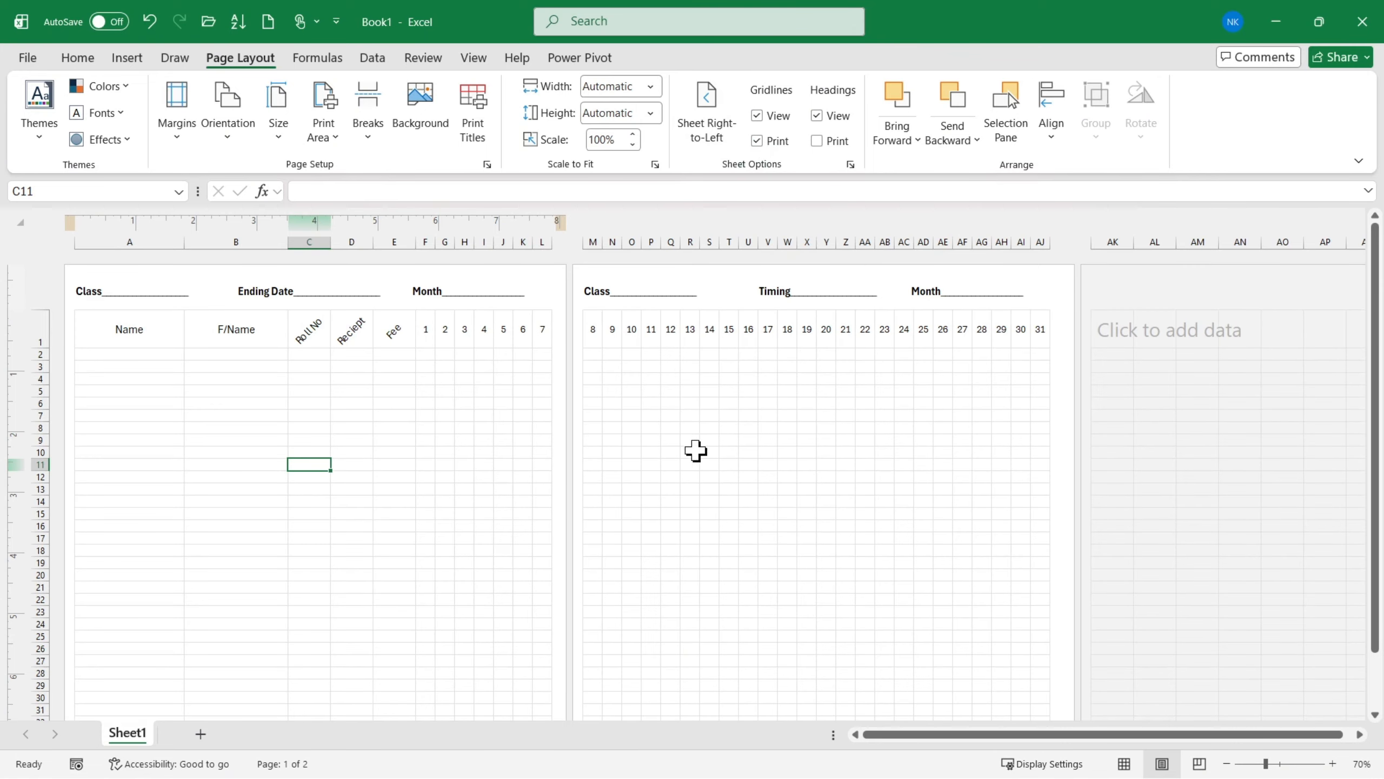
key(ctrl+p)
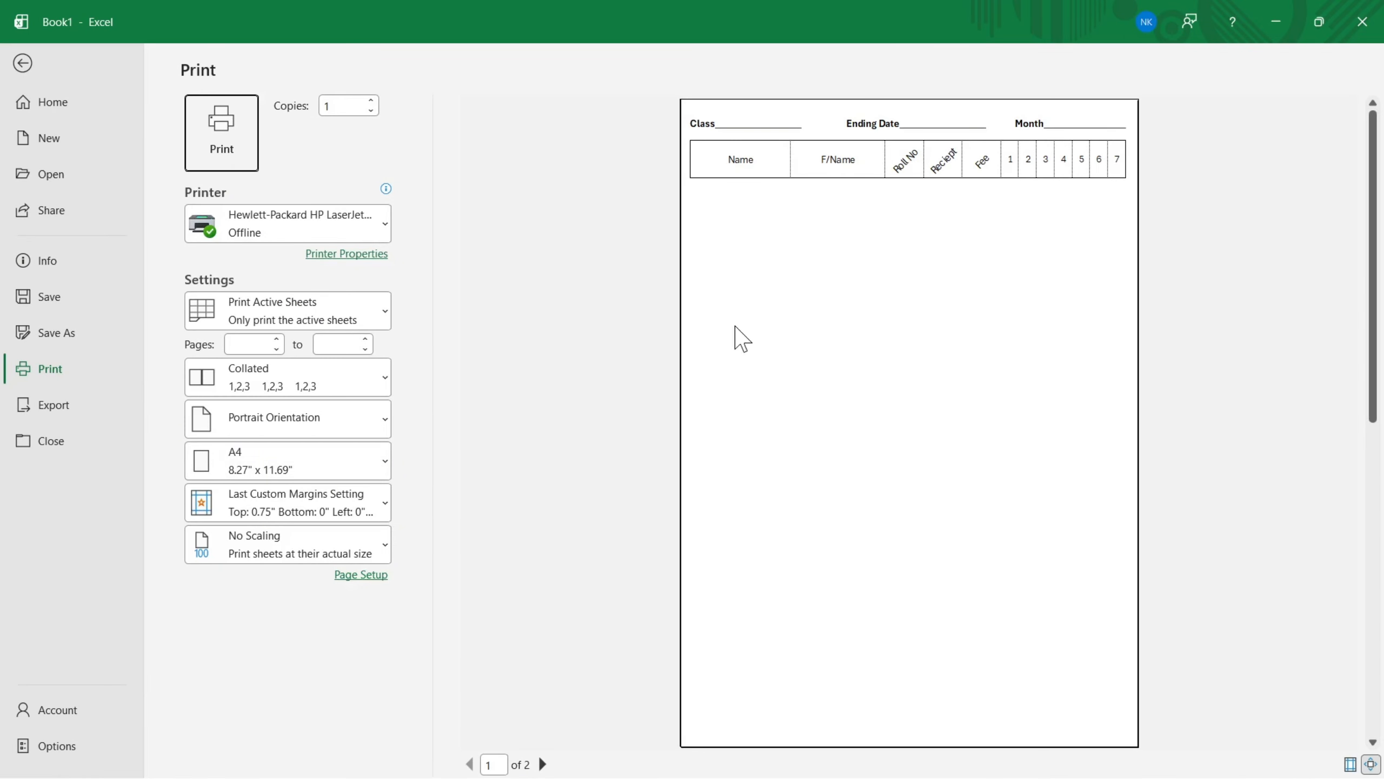
key(Escape)
- Try all borders on the heading row A1:AJ1 and check how the slanted headings look in the print preview
drag(136, 333, 1040, 329)
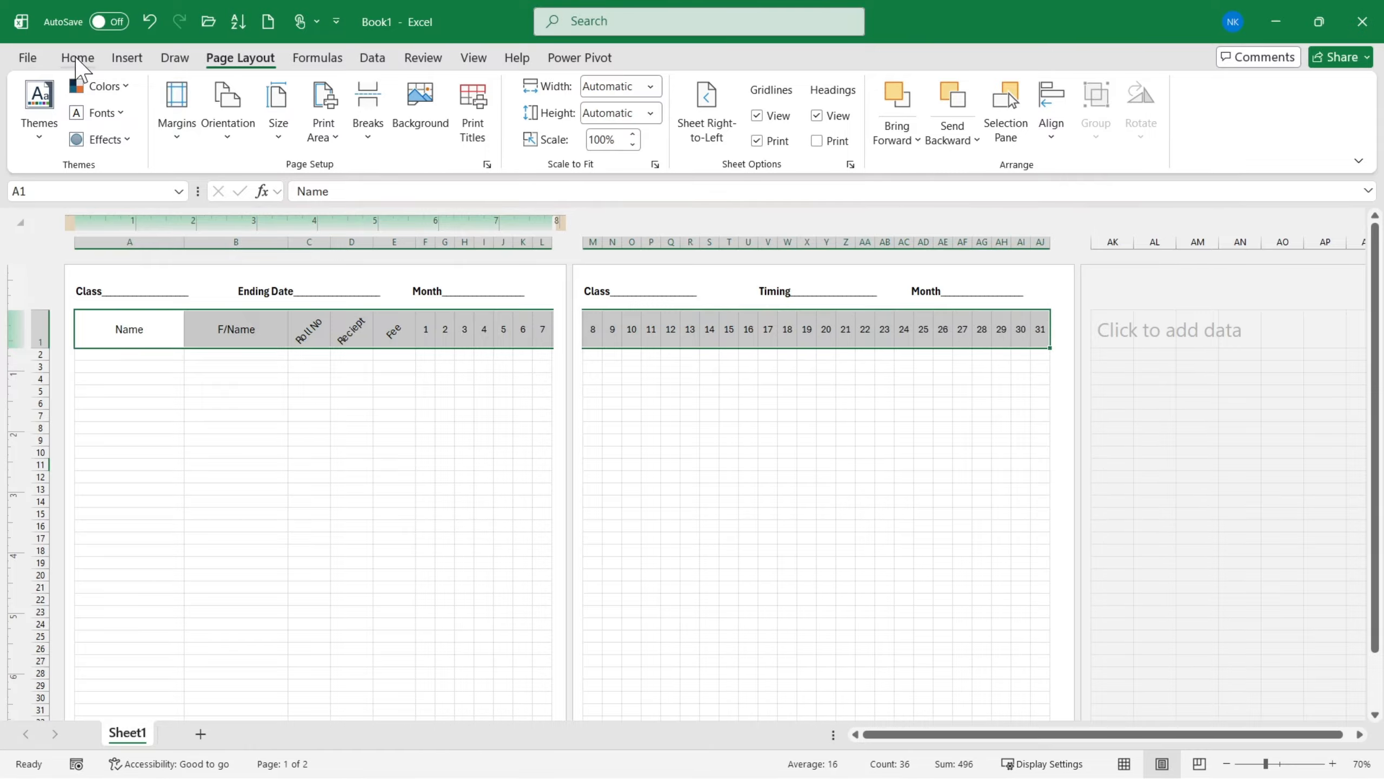
click(77, 58)
click(270, 125)
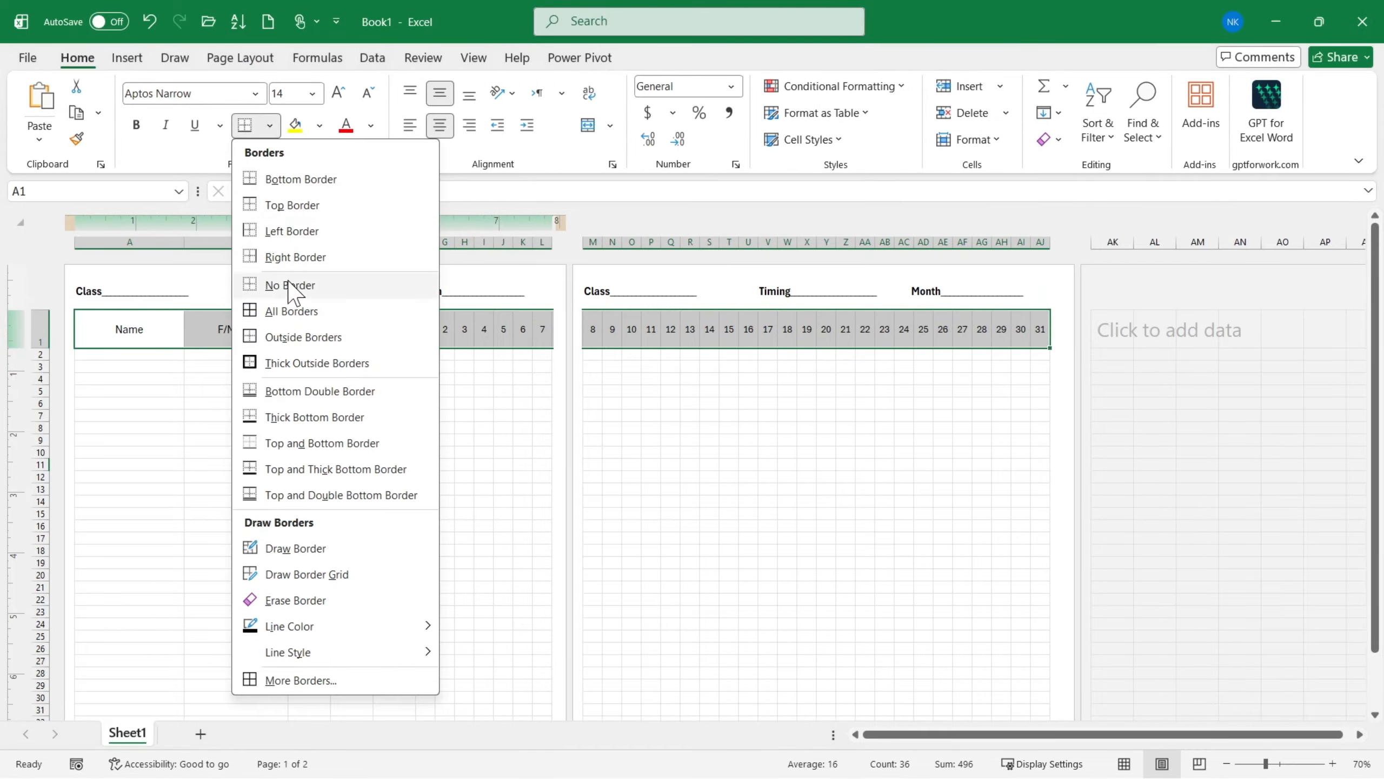
click(287, 320)
click(305, 462)
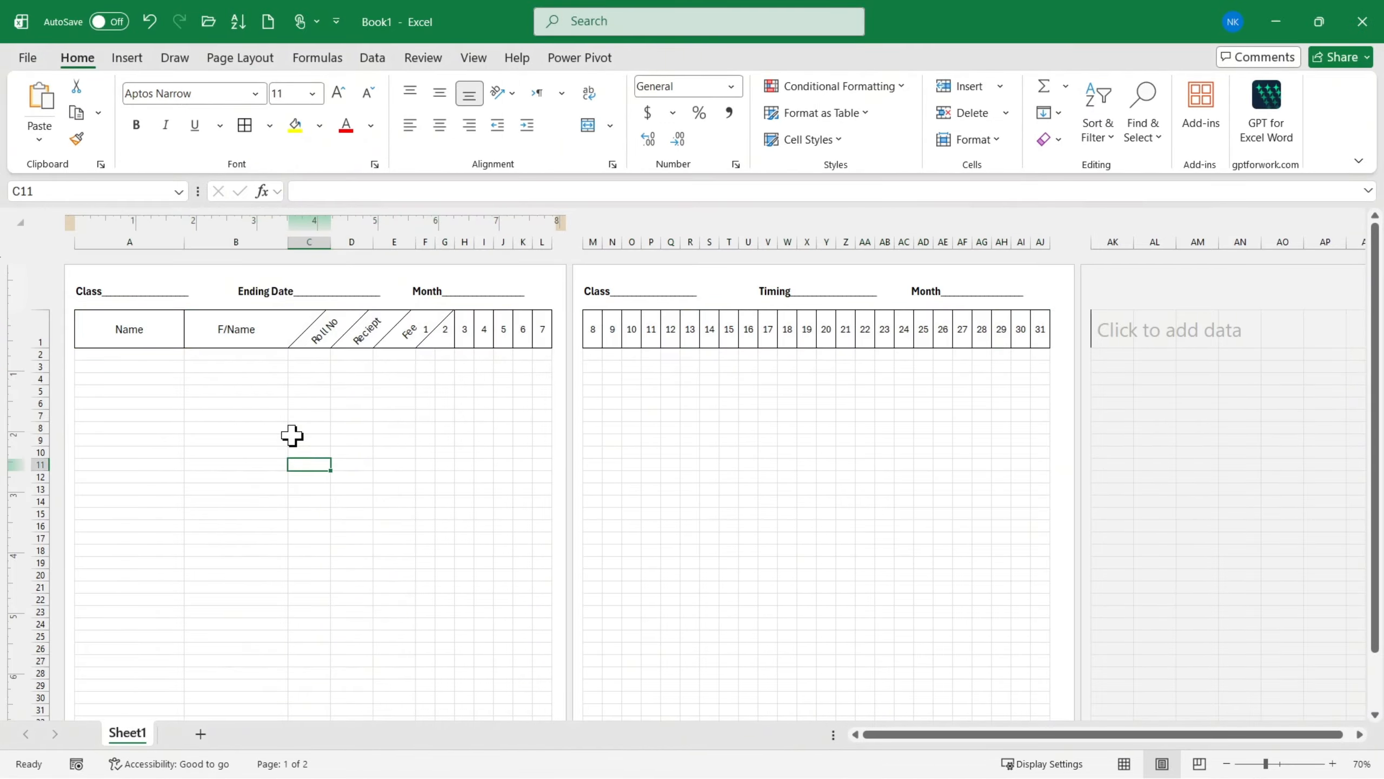
key(ctrl+p)
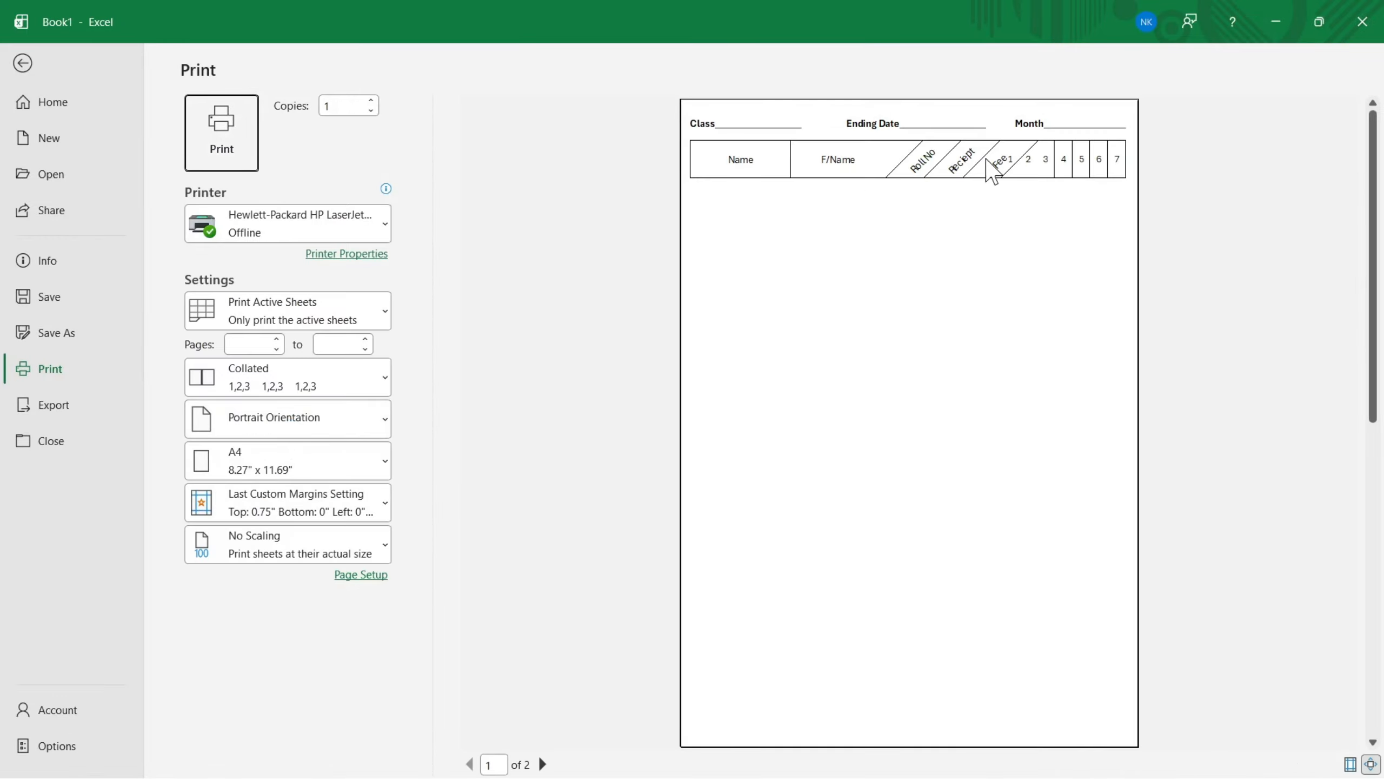
key(Escape)
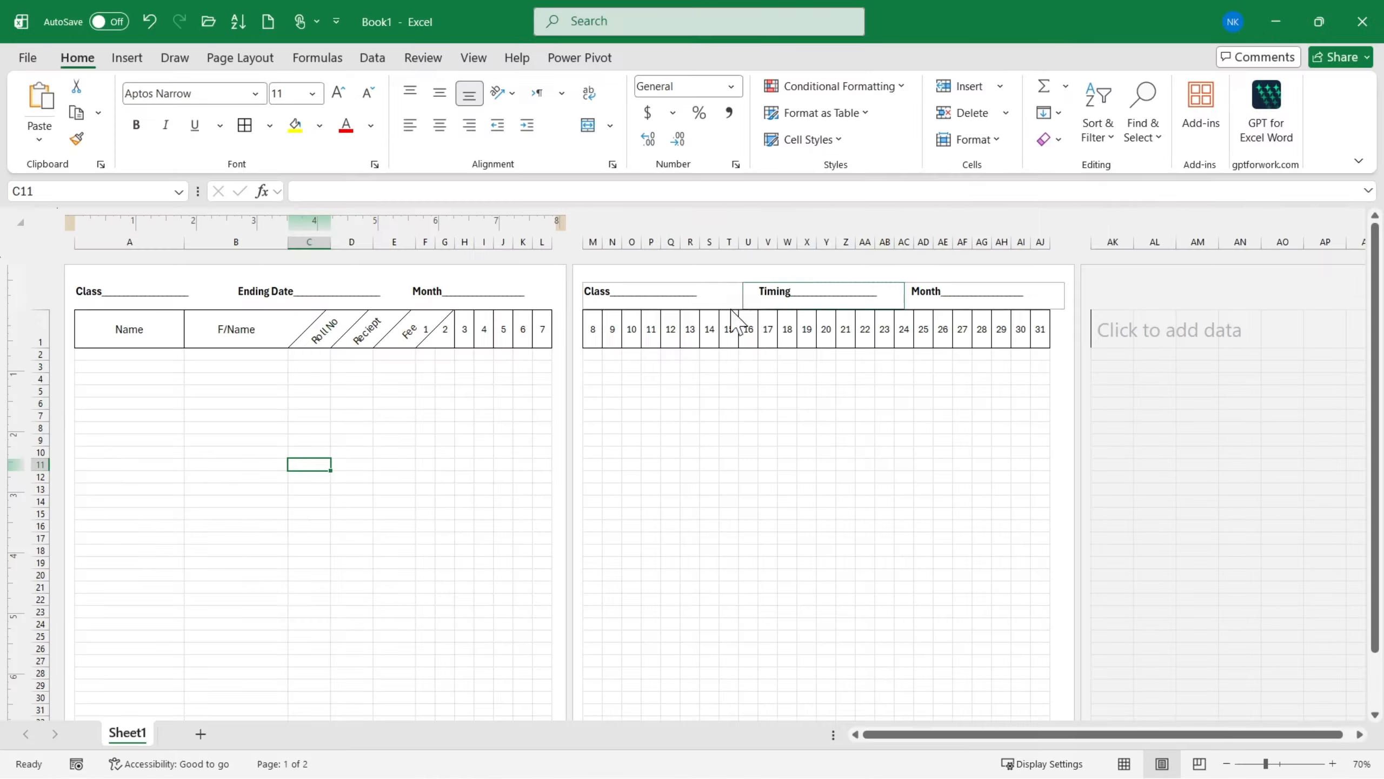
- Remove all borders from the heading row A1:AJ1 and preview the printout again
drag(159, 325, 1051, 316)
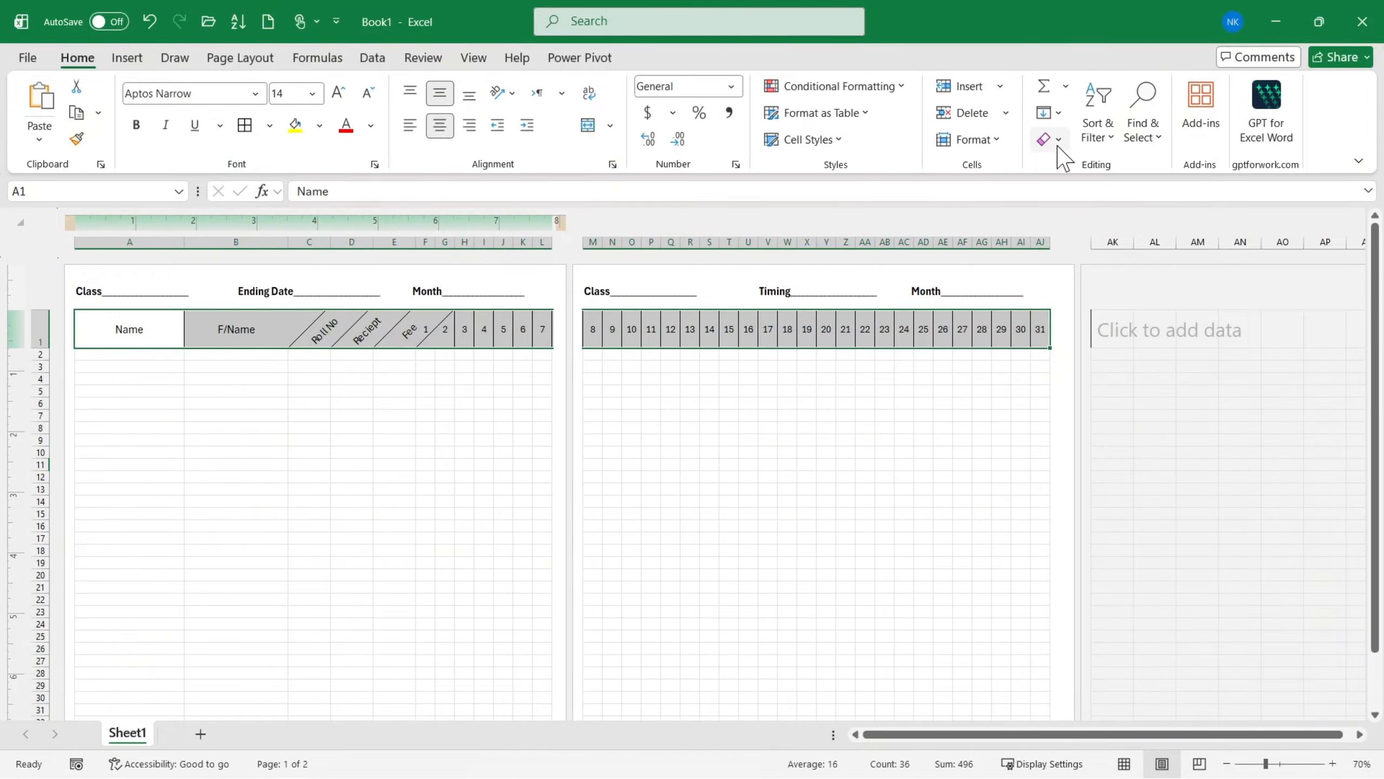
click(269, 126)
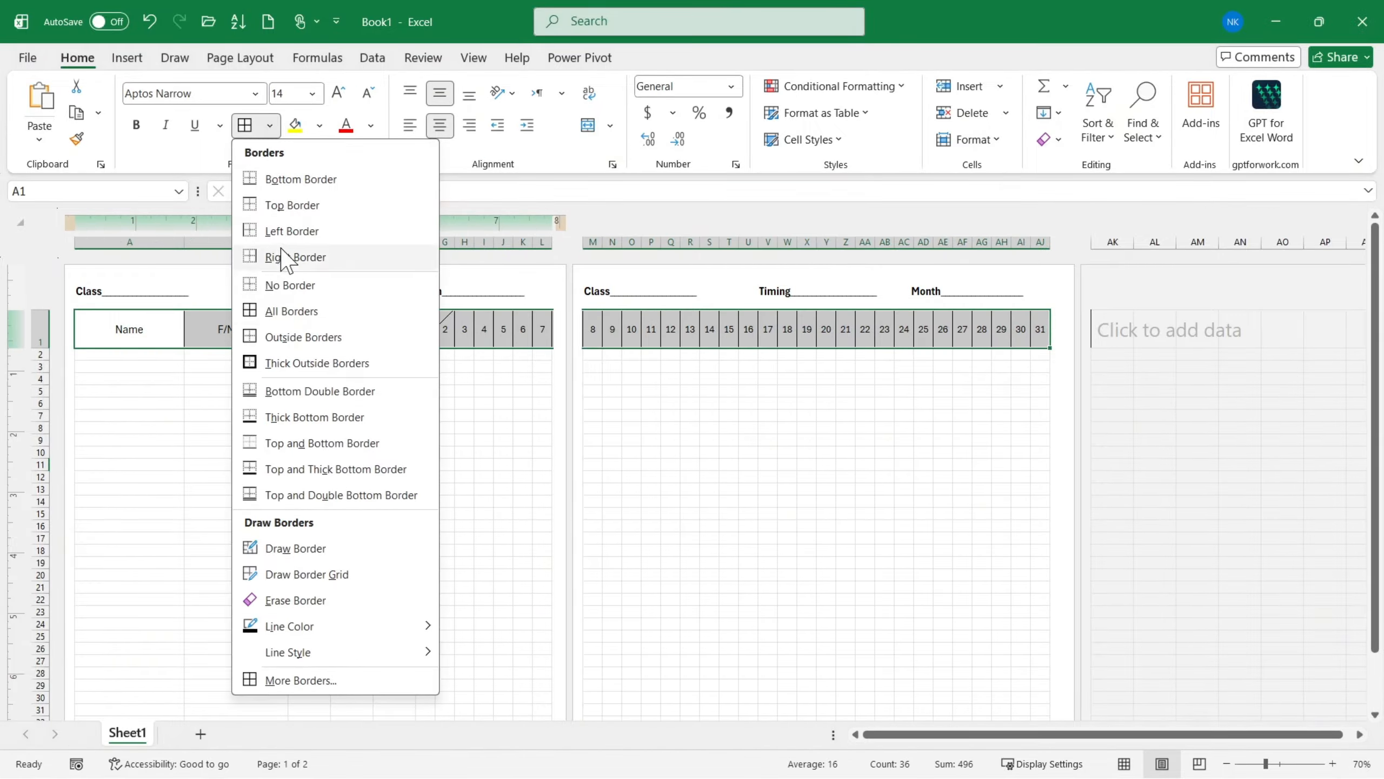
click(289, 281)
click(271, 441)
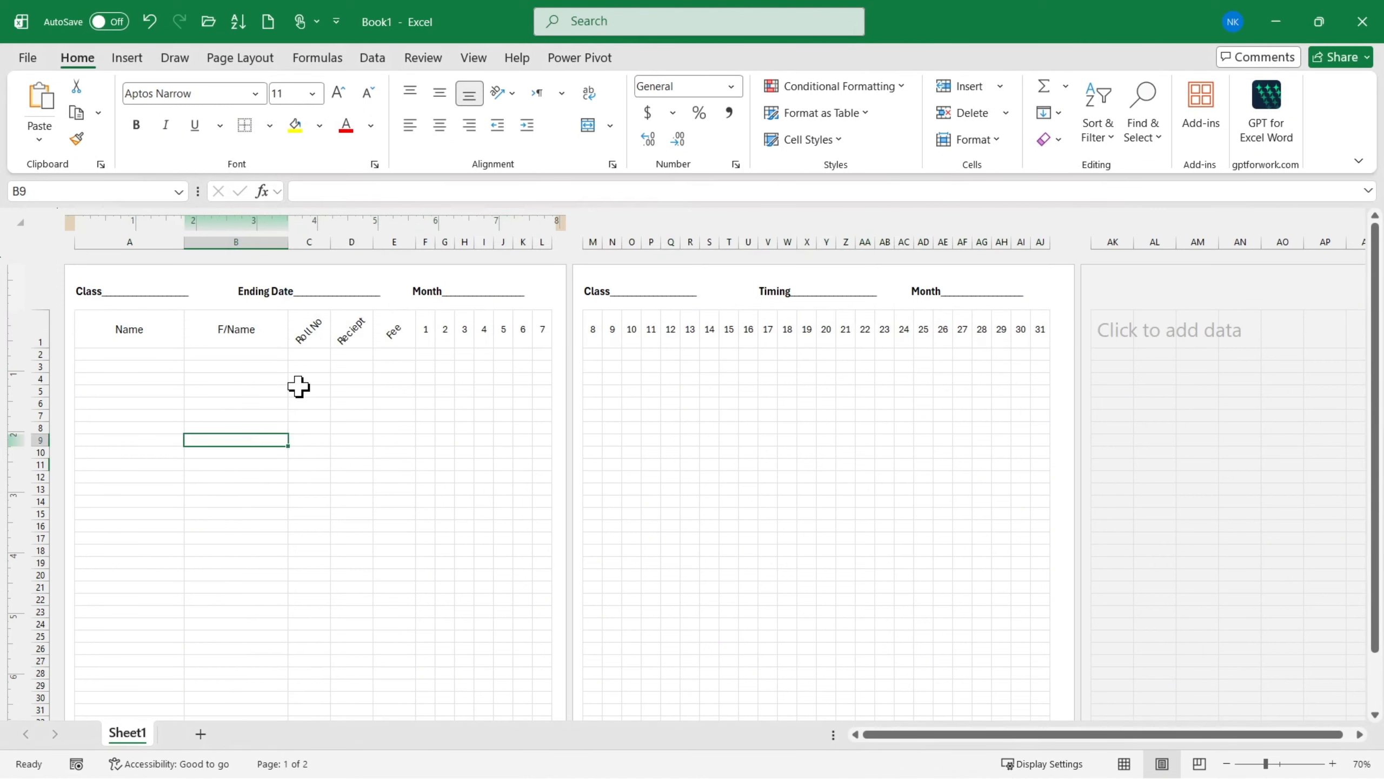
key(ctrl+p)
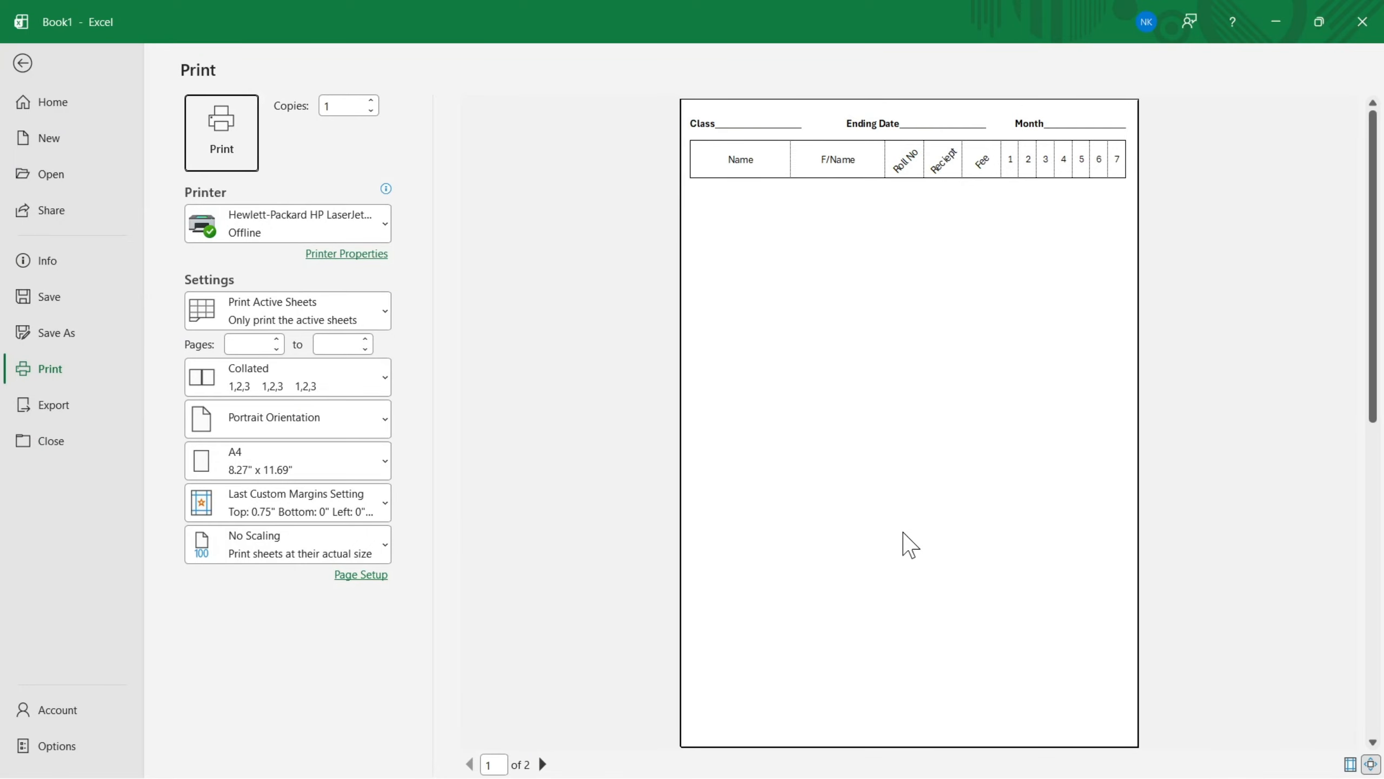
key(Escape)
- Set the range from A1 to AJ48, covering both pages, as the print area
drag(130, 332, 1048, 568)
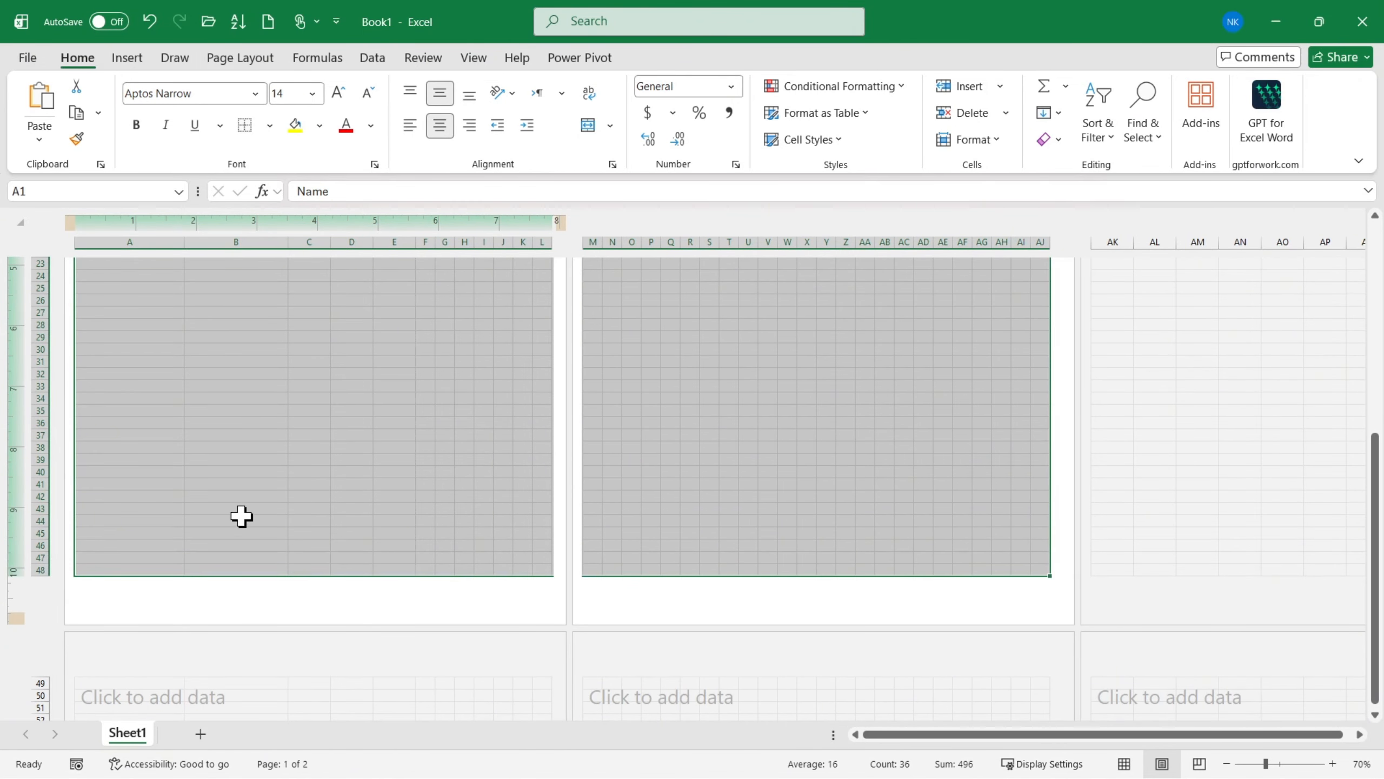
scroll(239, 517, up, 8)
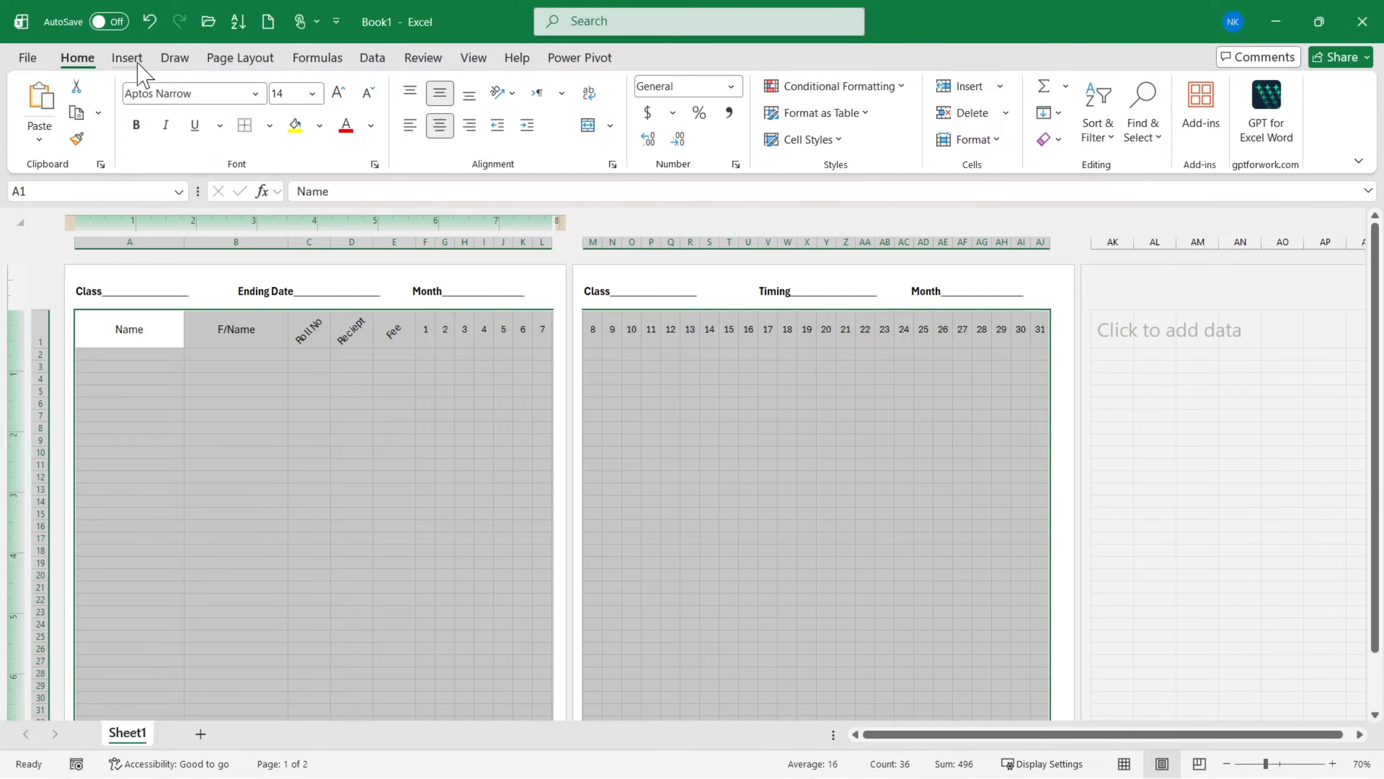
click(247, 59)
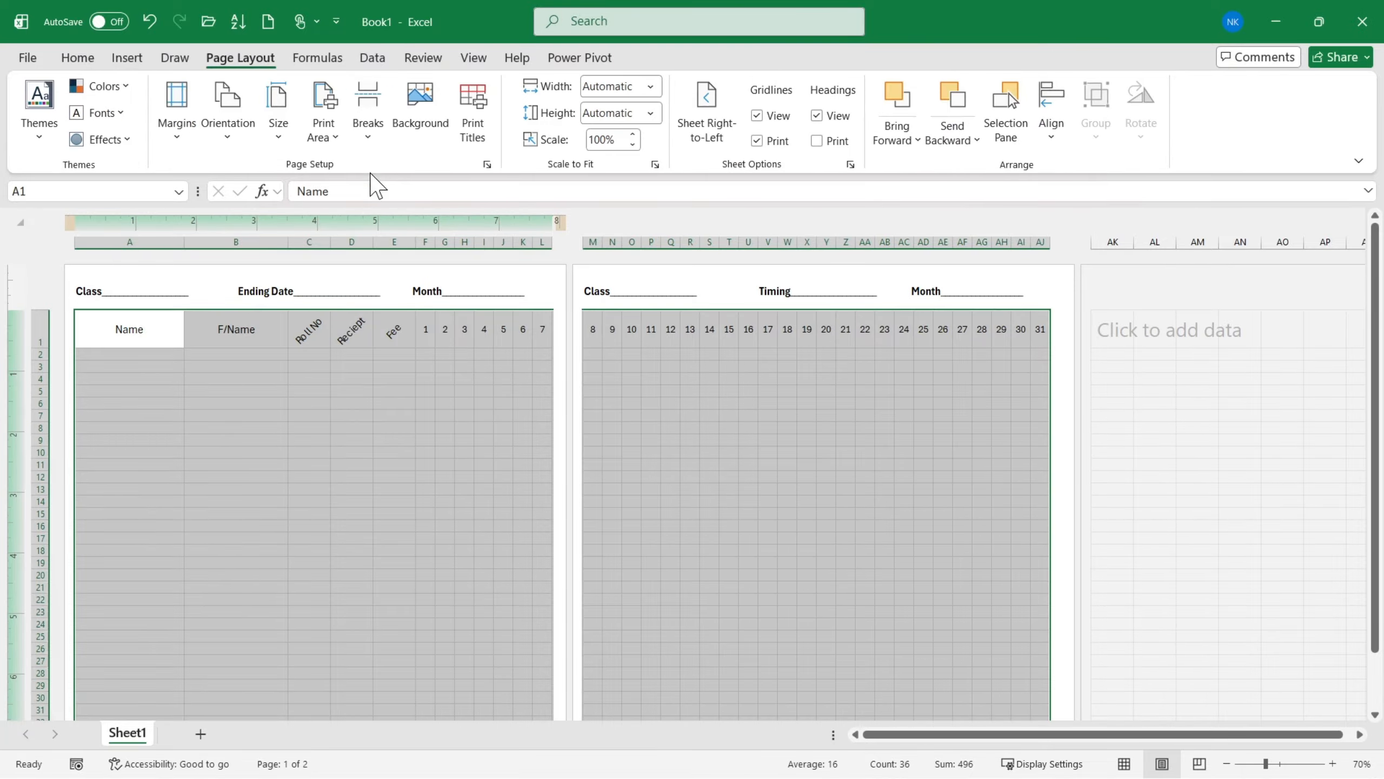
click(326, 134)
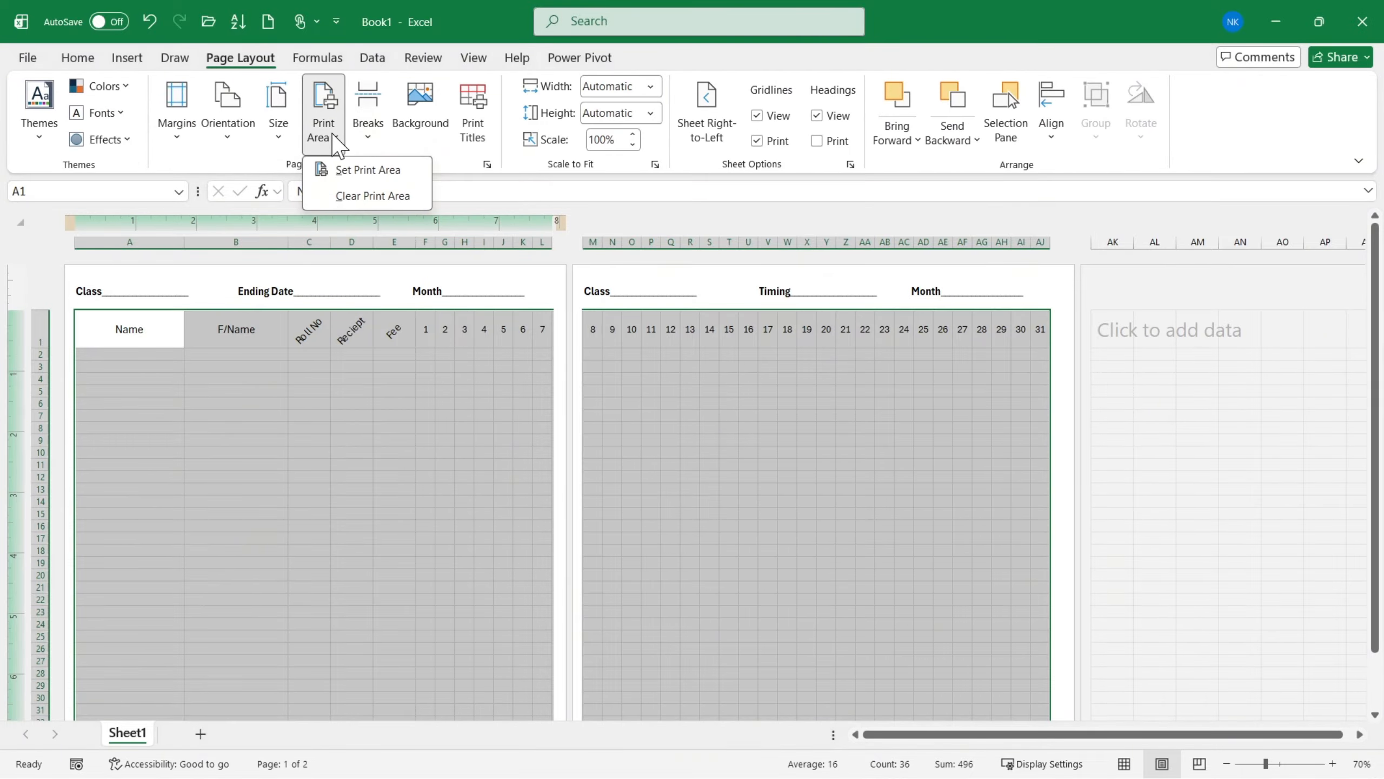
click(348, 171)
click(359, 451)
- Preview both pages of the printout to check that the gridlines fill the pages down to the last row
key(ctrl+p)
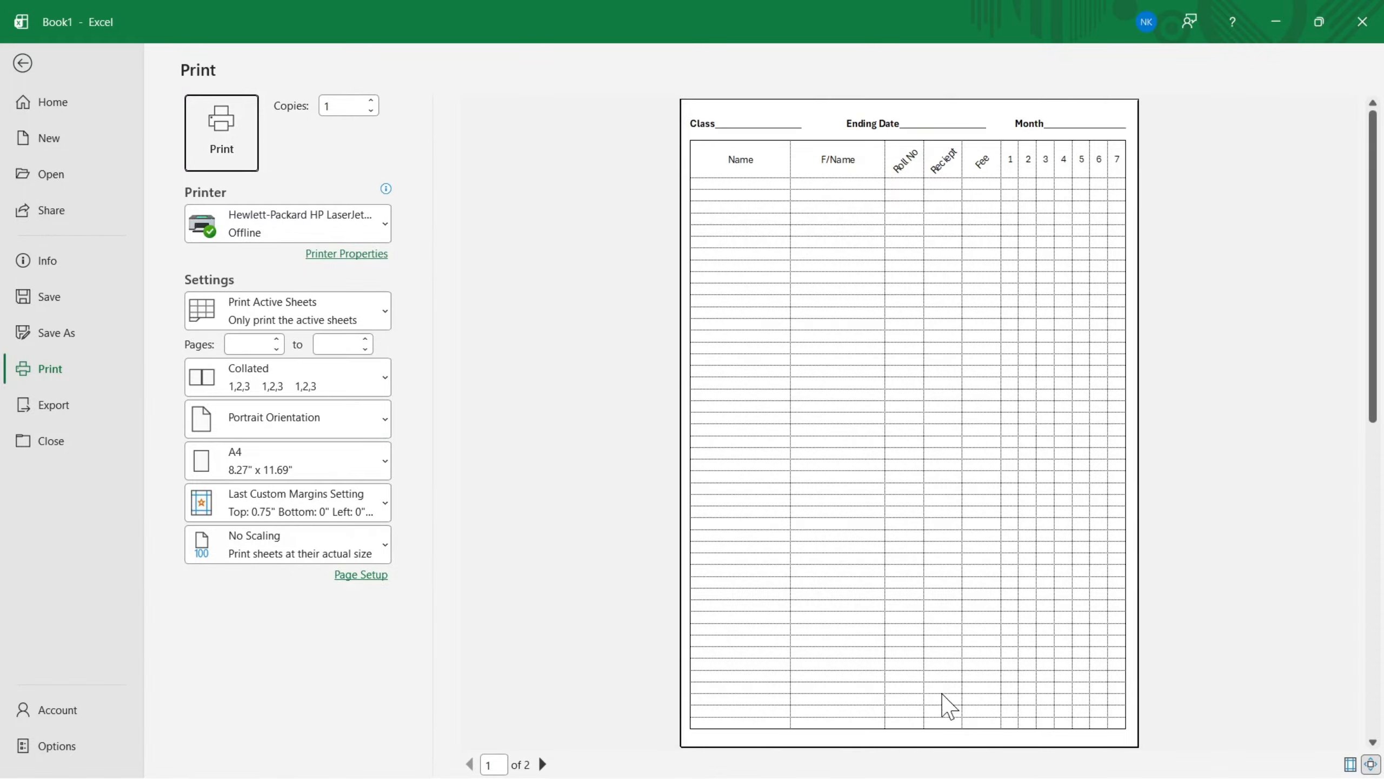
scroll(920, 630, down, 1)
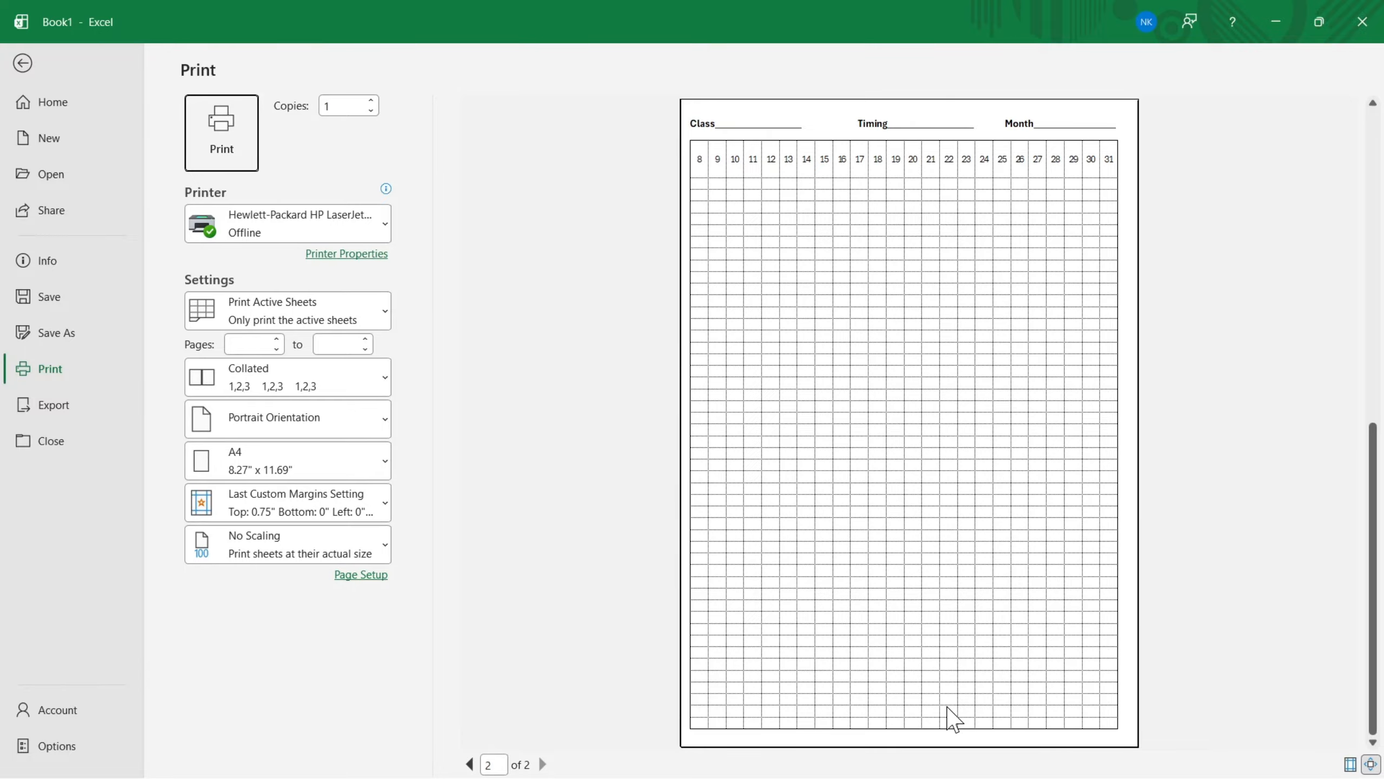
scroll(954, 719, up, 1)
key(Escape)
scroll(387, 609, down, 6)
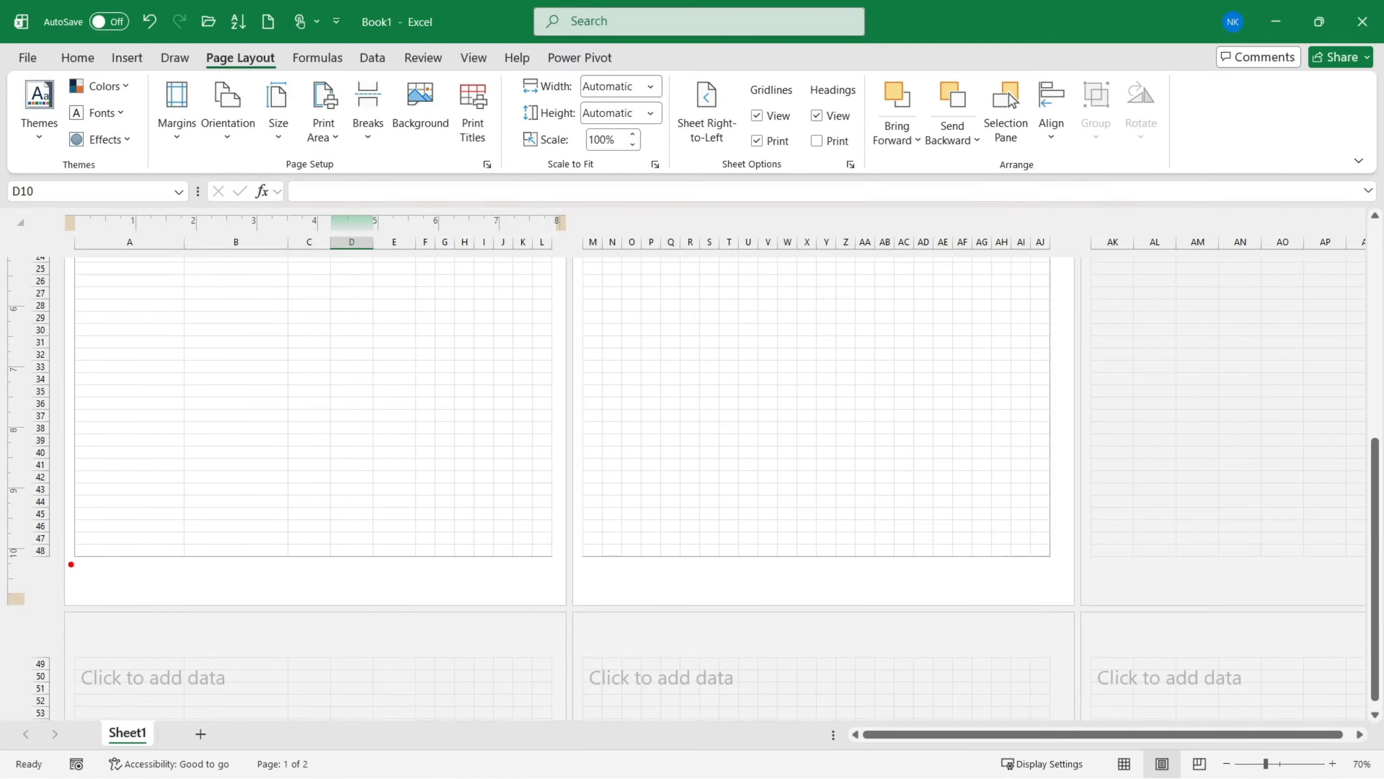
mouse_move(92, 563)
mouse_down()
mouse_move(504, 605)
mouse_move(550, 596)
mouse_up()
key(Escape)
key(ctrl+p)
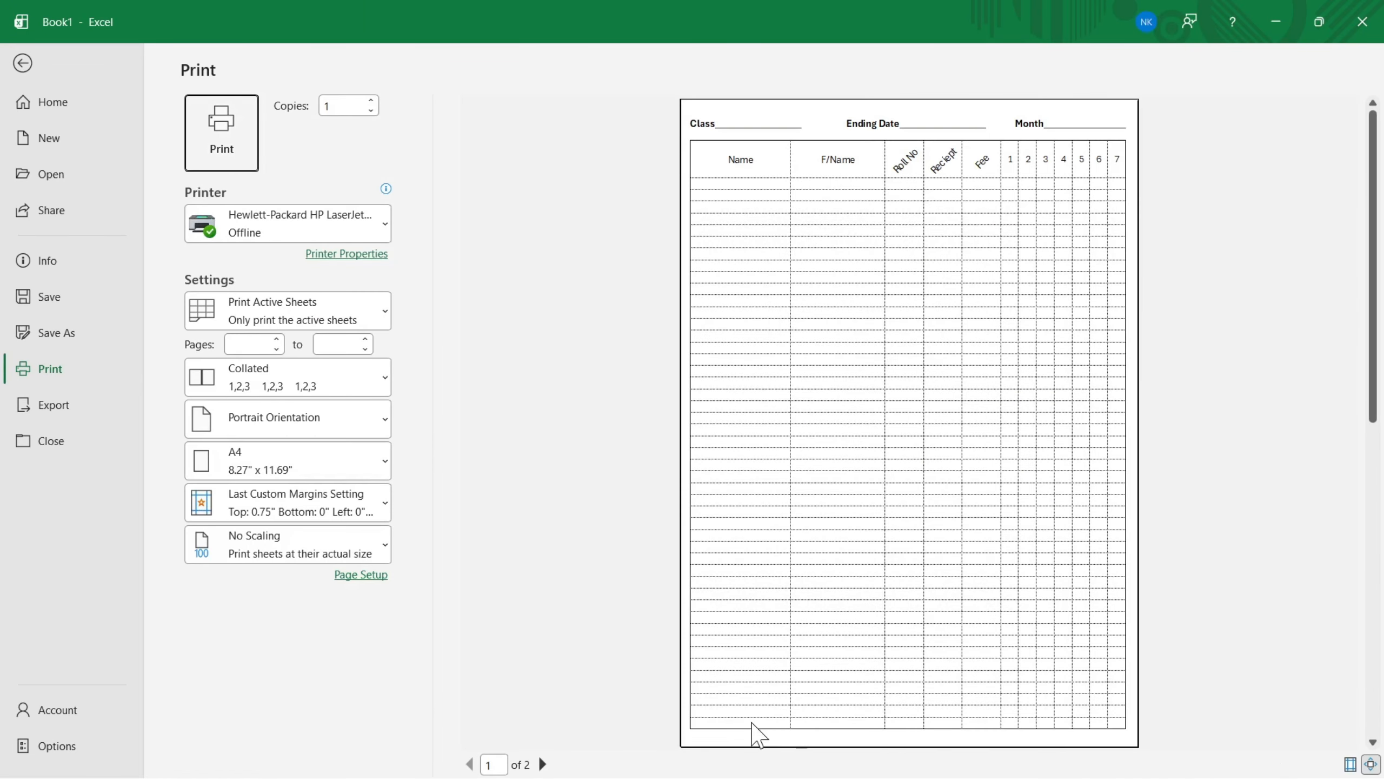
scroll(905, 518, down, 1)
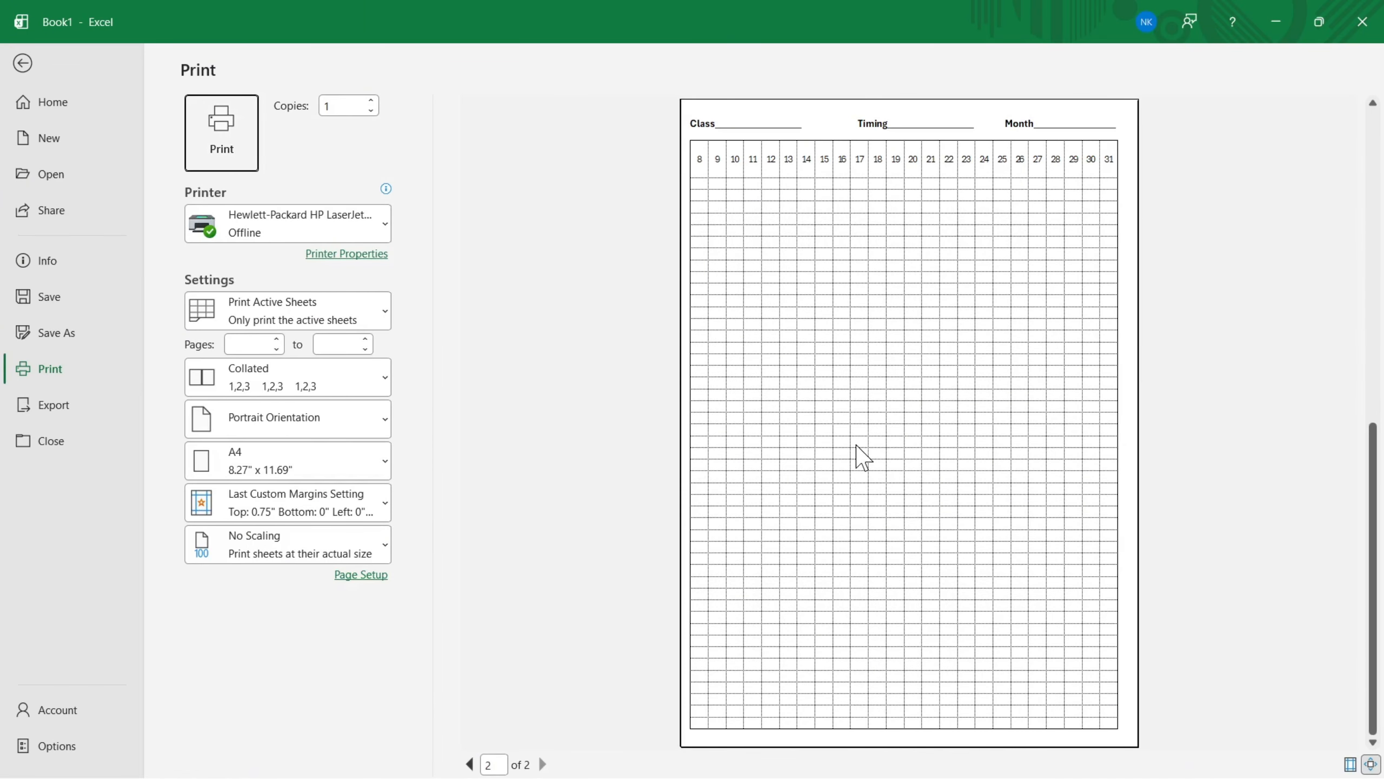
scroll(874, 453, up, 1)
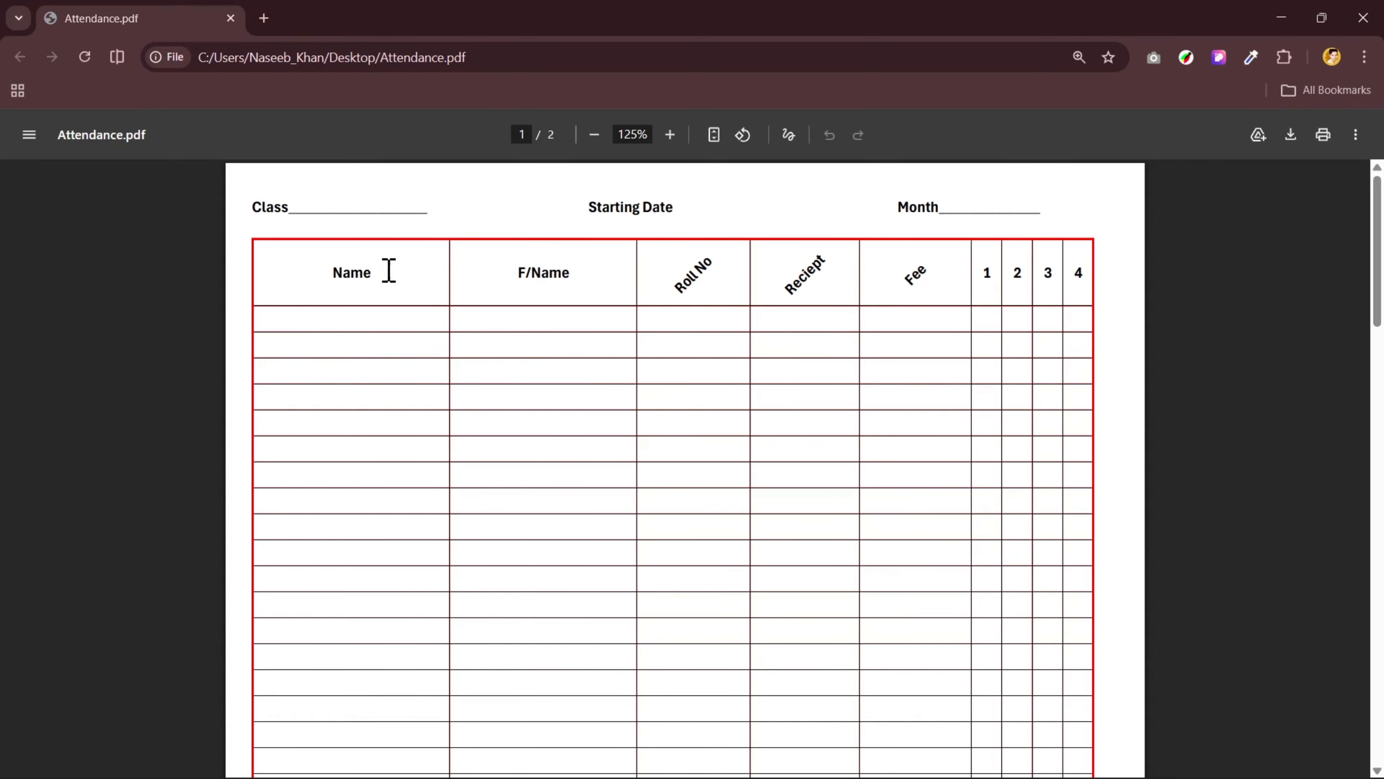
- Switch between Attendance.pdf and Excel's print preview to compare the text colors, and close the preview
key(alt+Tab)
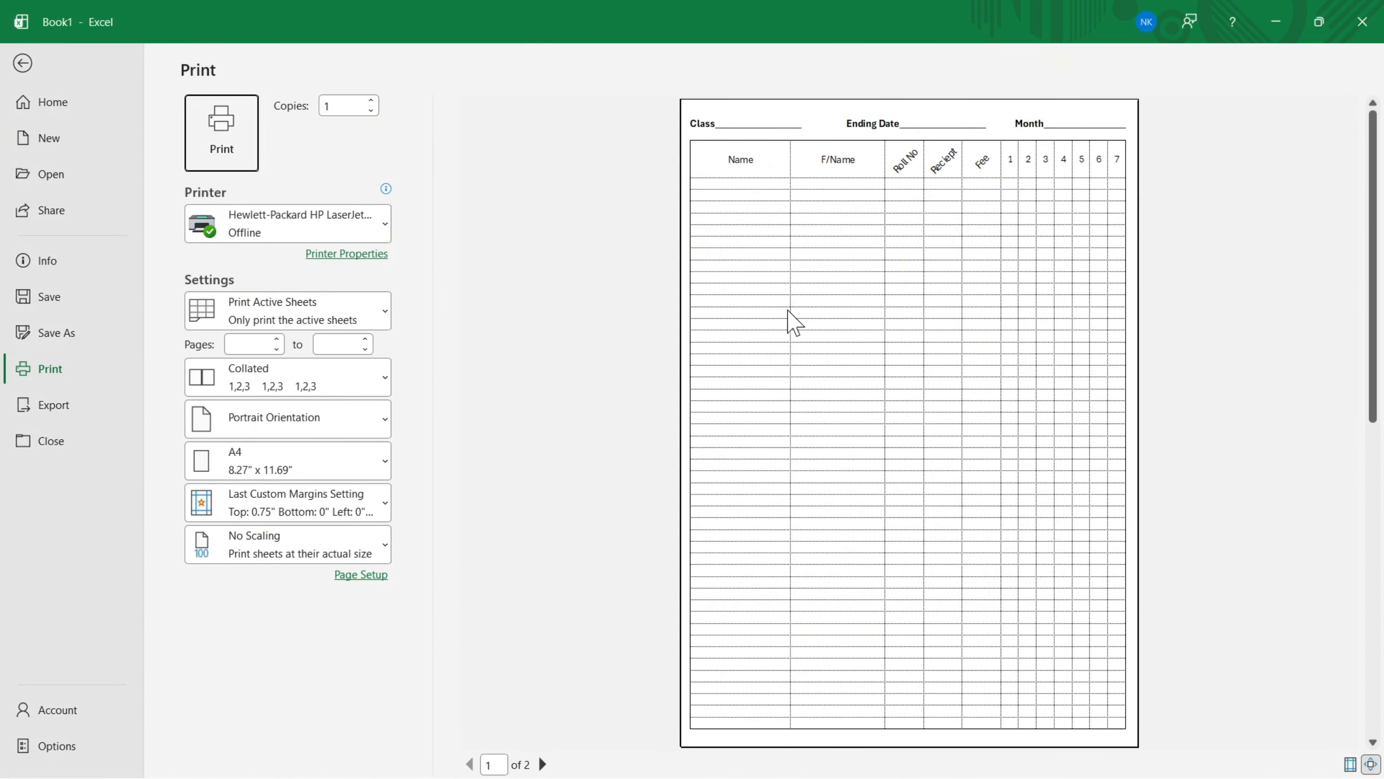
key(alt+Tab)
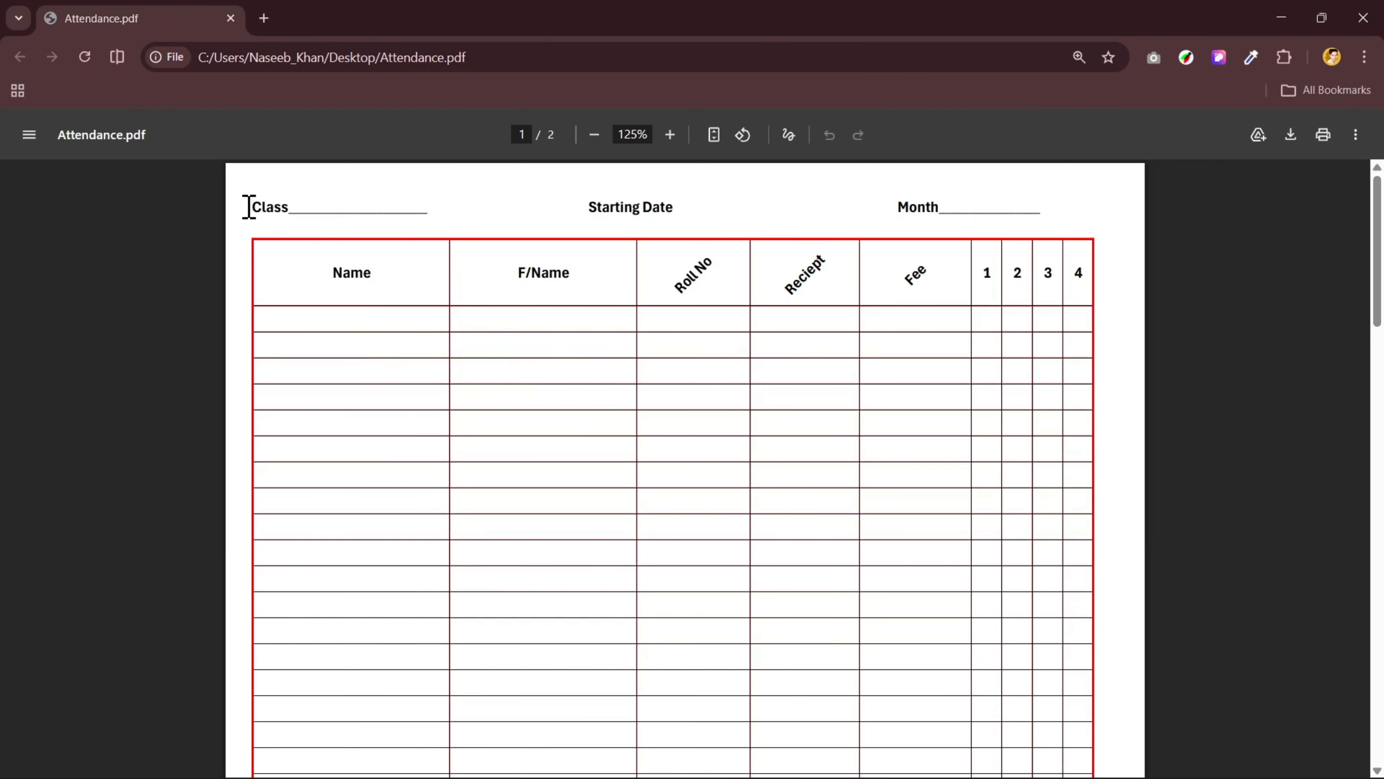
key(alt+Tab)
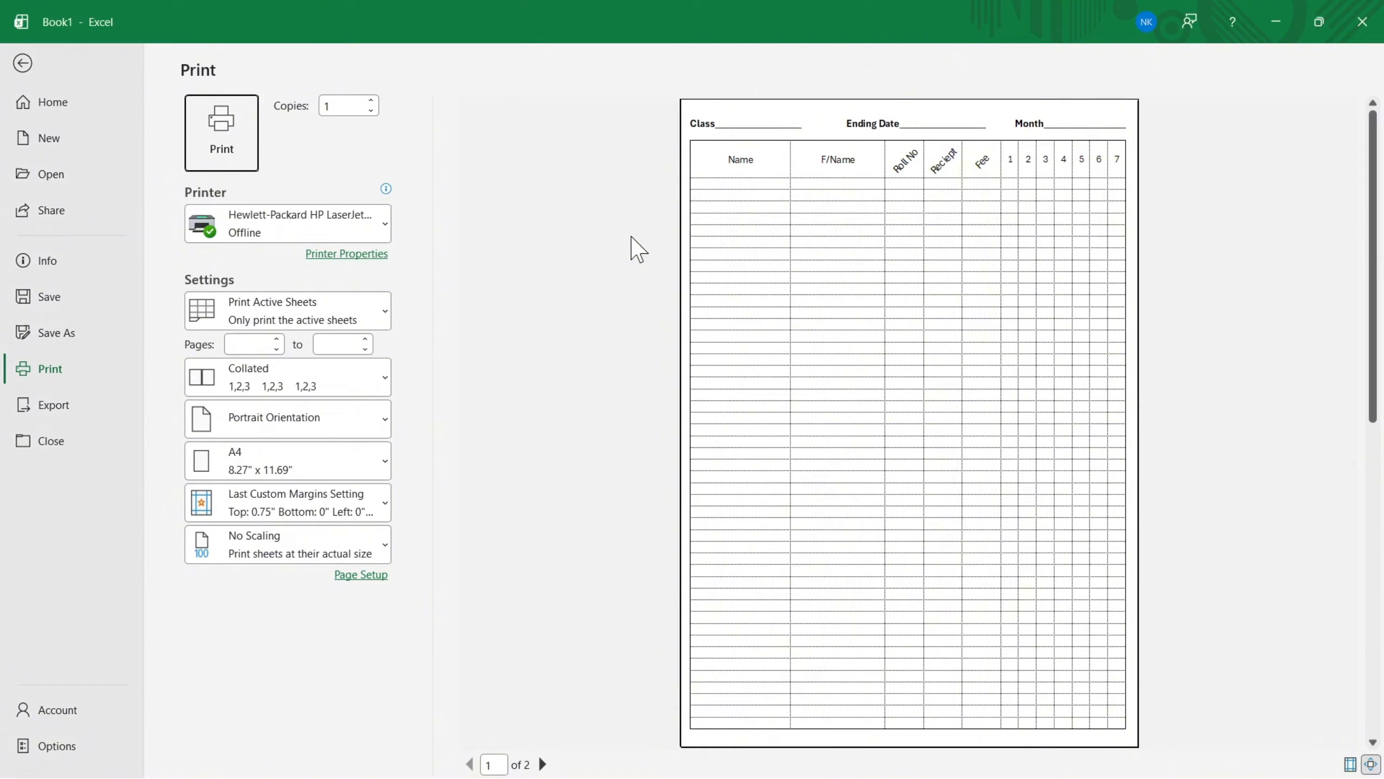
click(22, 64)
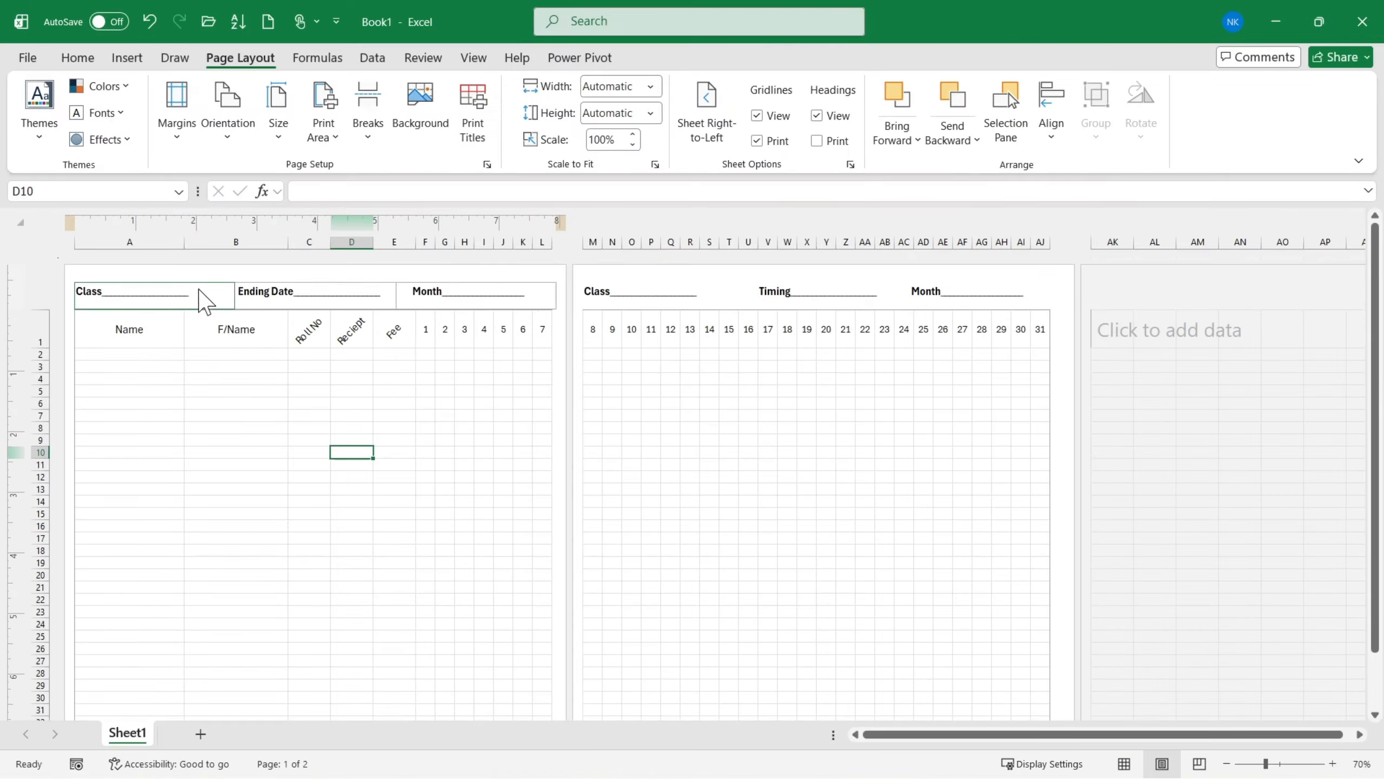
- Color the header text on both the first and second pages red
click(198, 299)
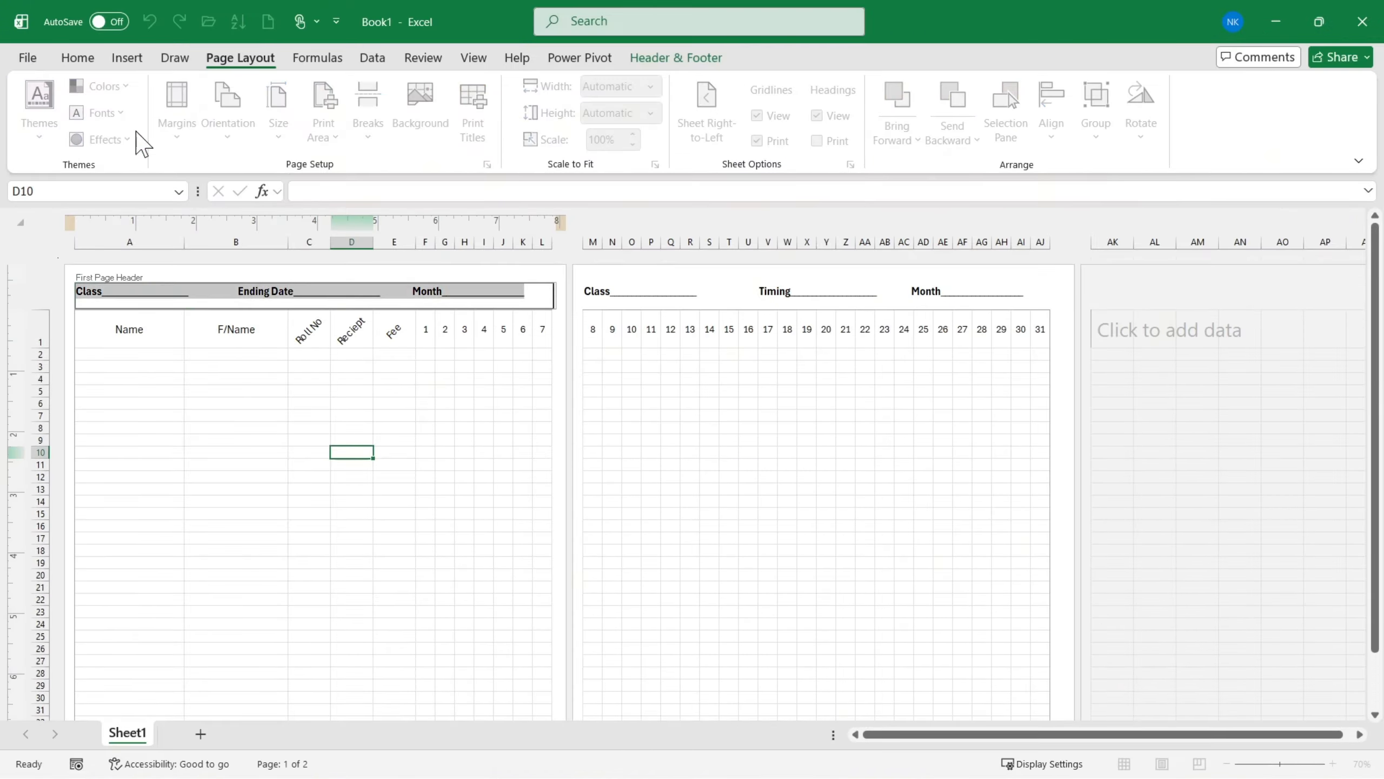
click(66, 63)
click(346, 126)
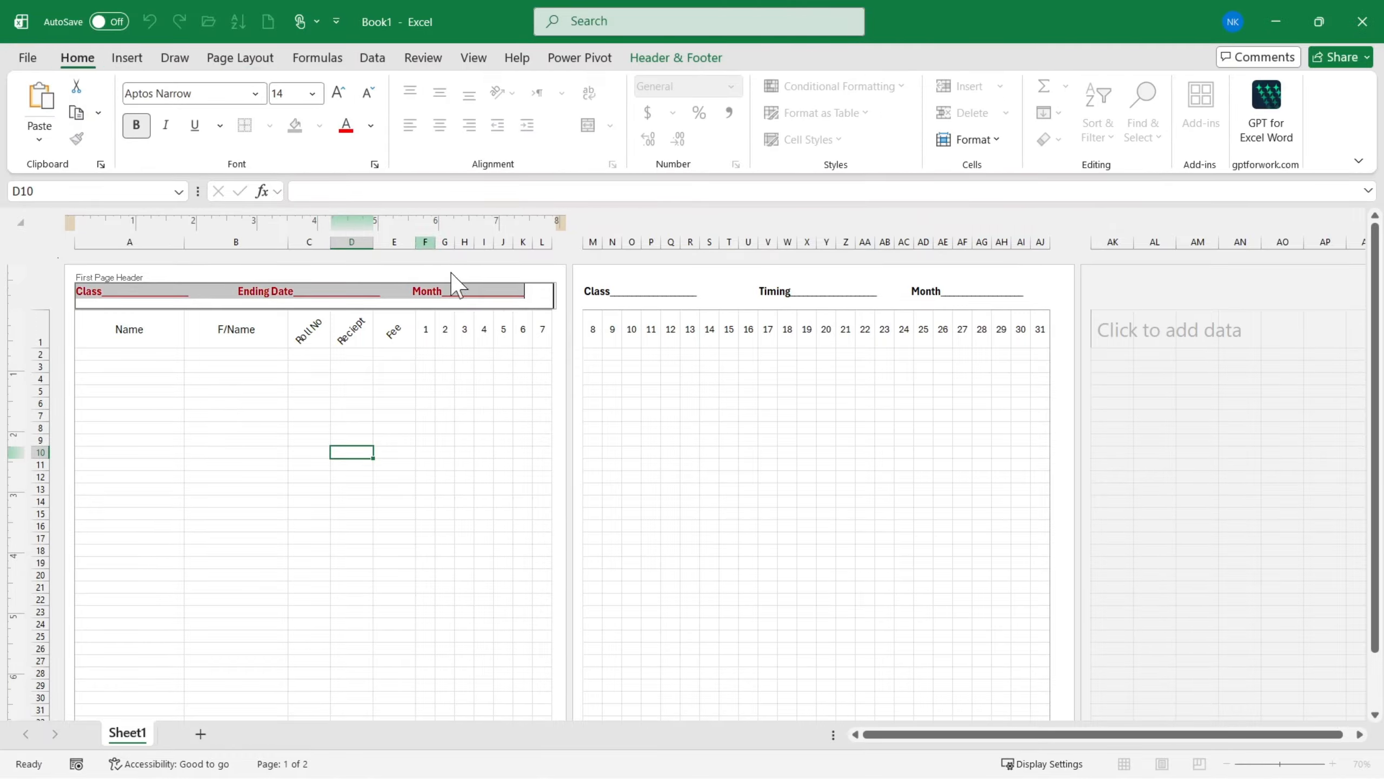
click(597, 300)
click(346, 126)
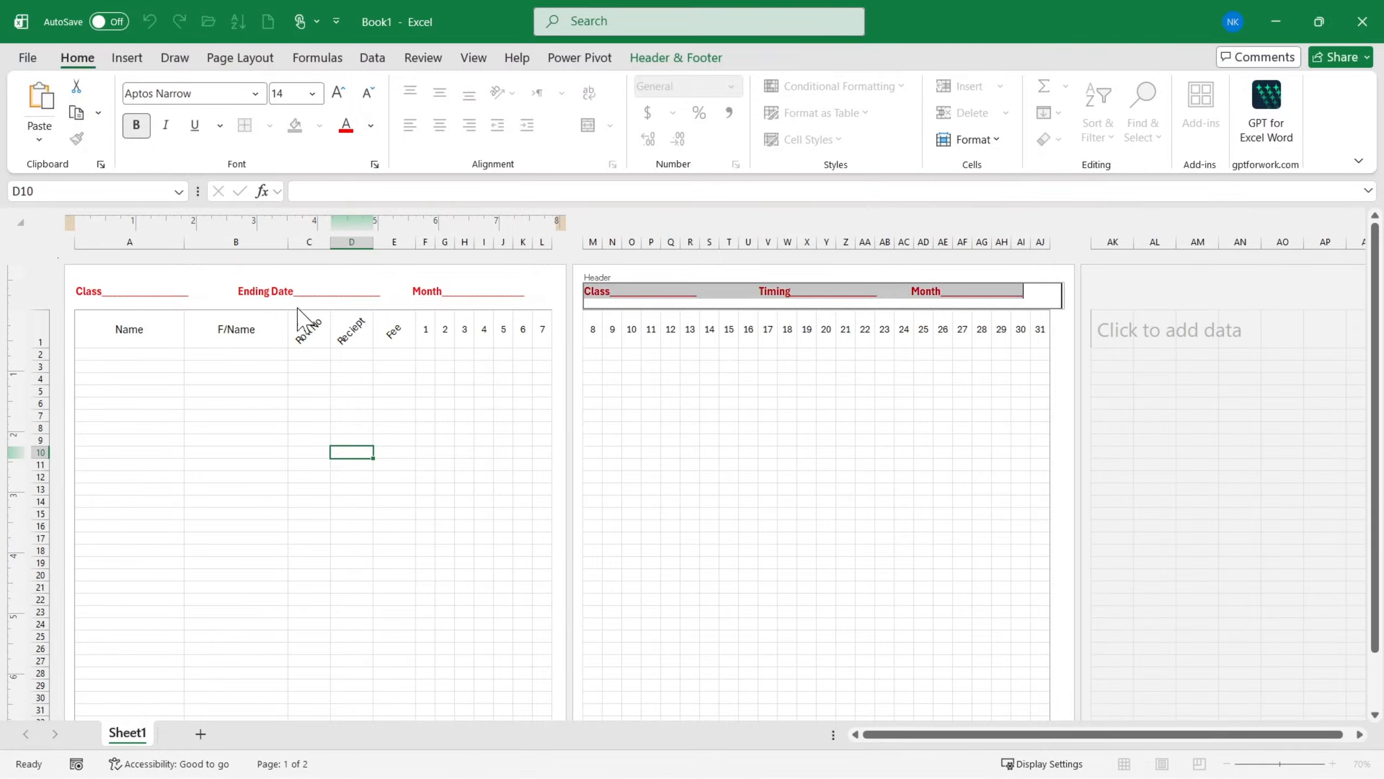
click(305, 464)
- Make the text of the entire heading row 1 red and bold
click(41, 338)
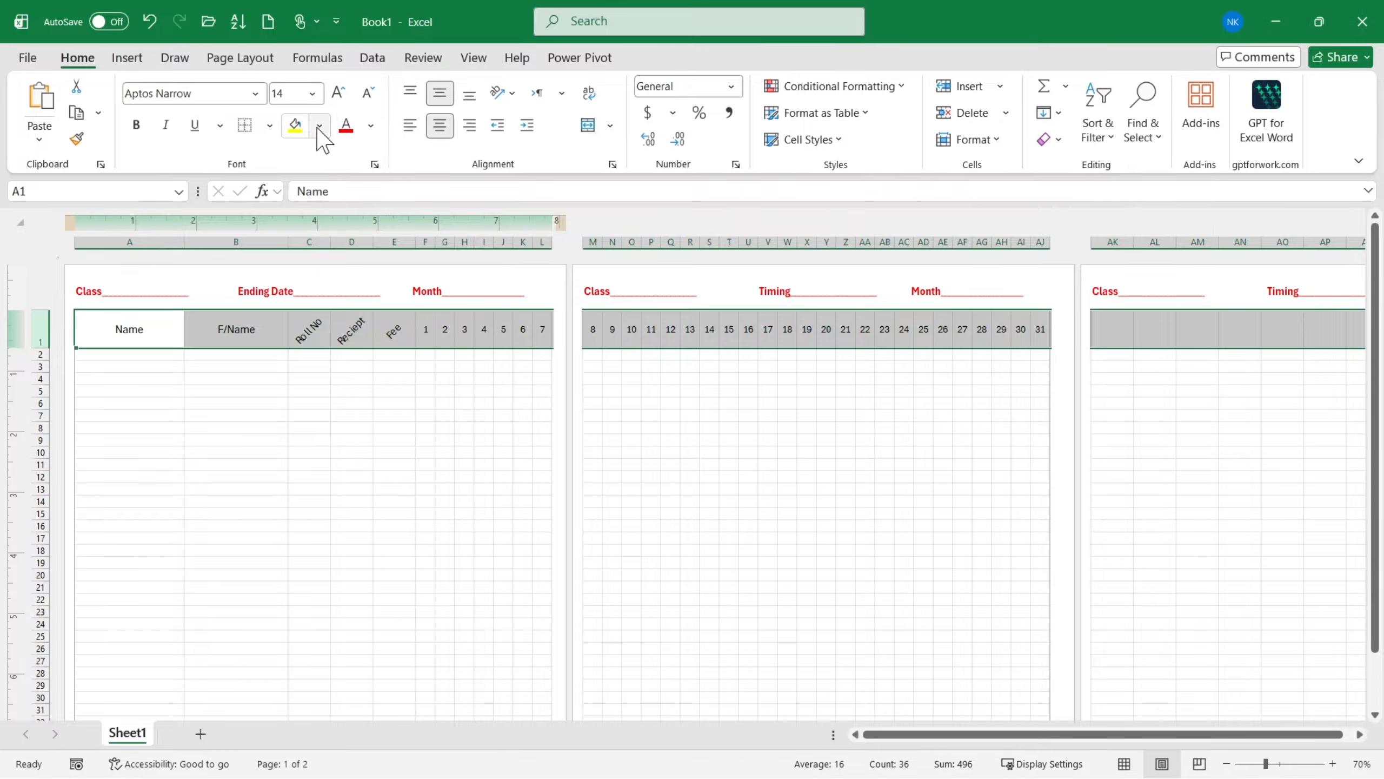
click(346, 125)
click(305, 454)
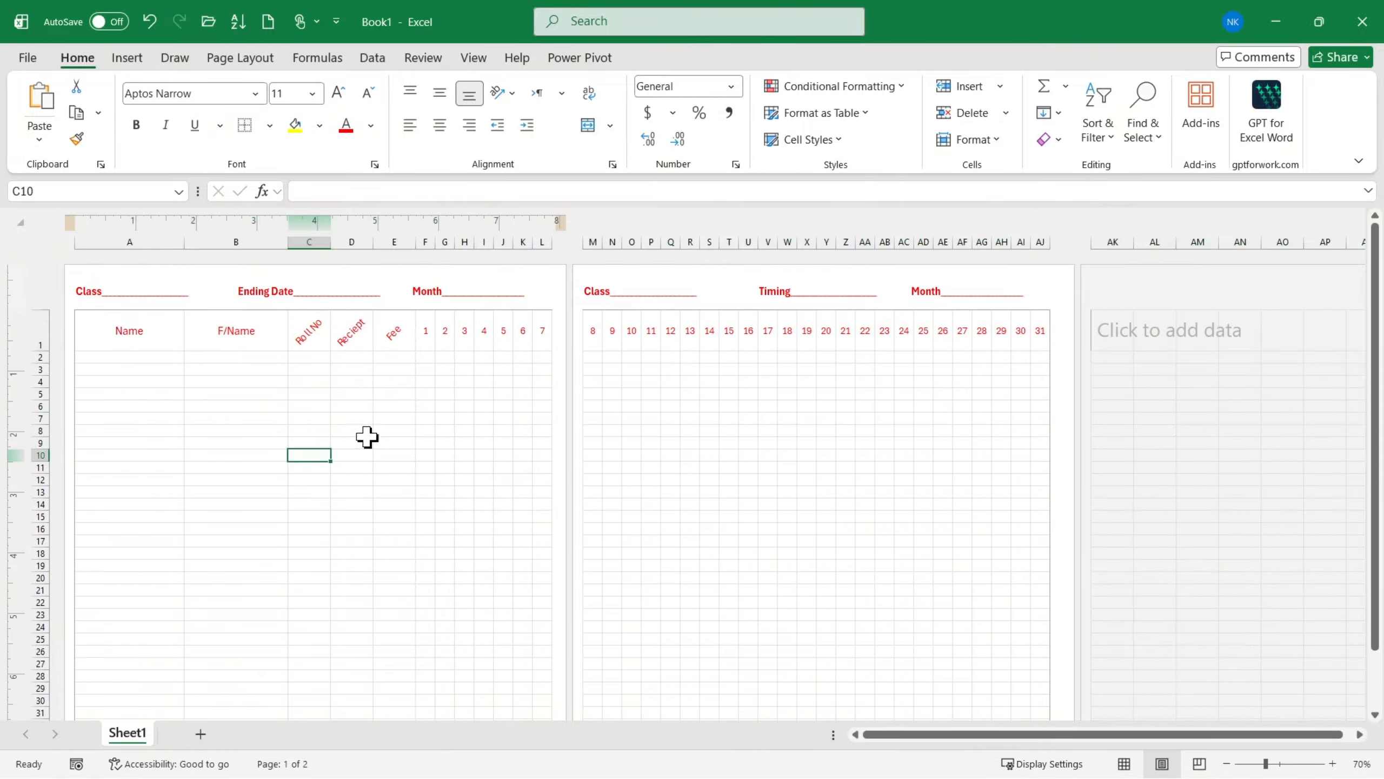
click(37, 331)
click(137, 125)
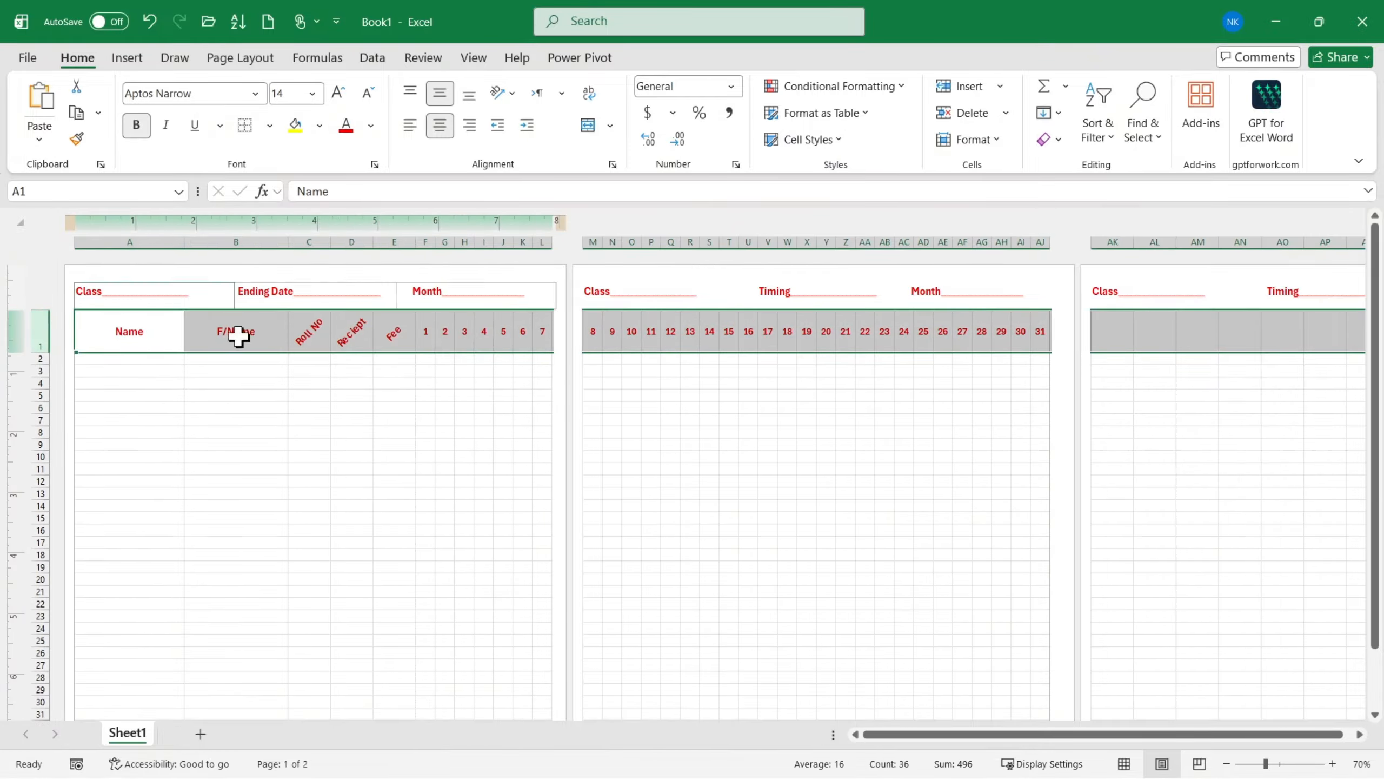
click(291, 443)
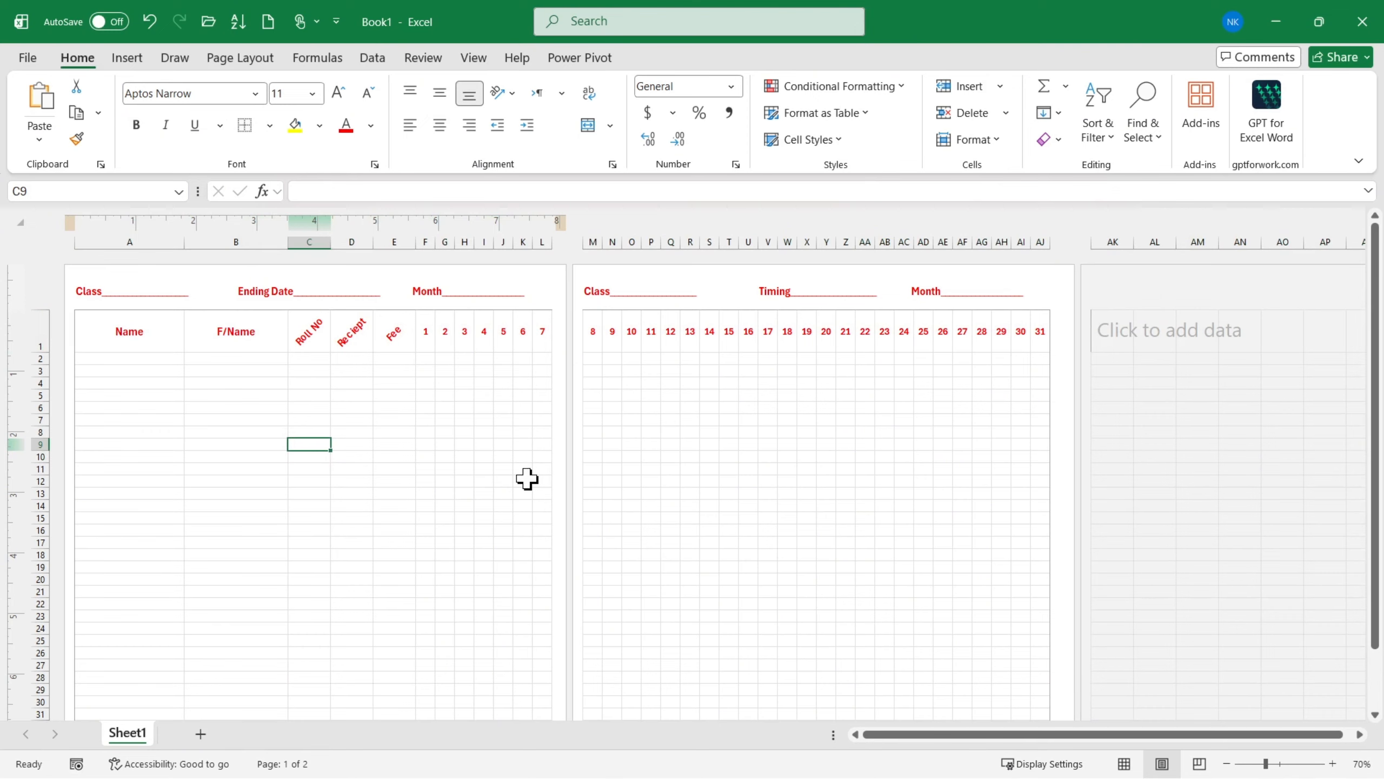
- Preview the printout to check the red headings against the gridline color, and return to the sheet
key(ctrl+p)
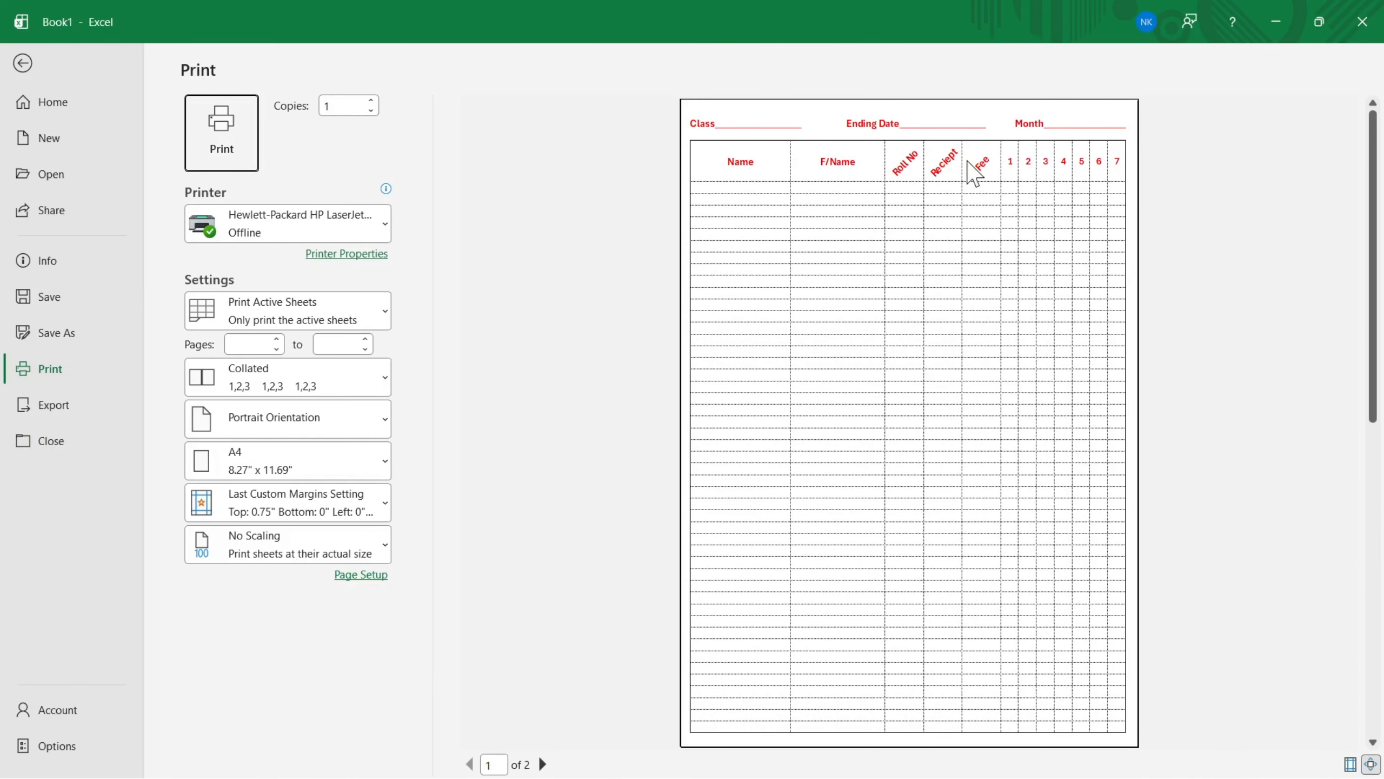
key(Escape)
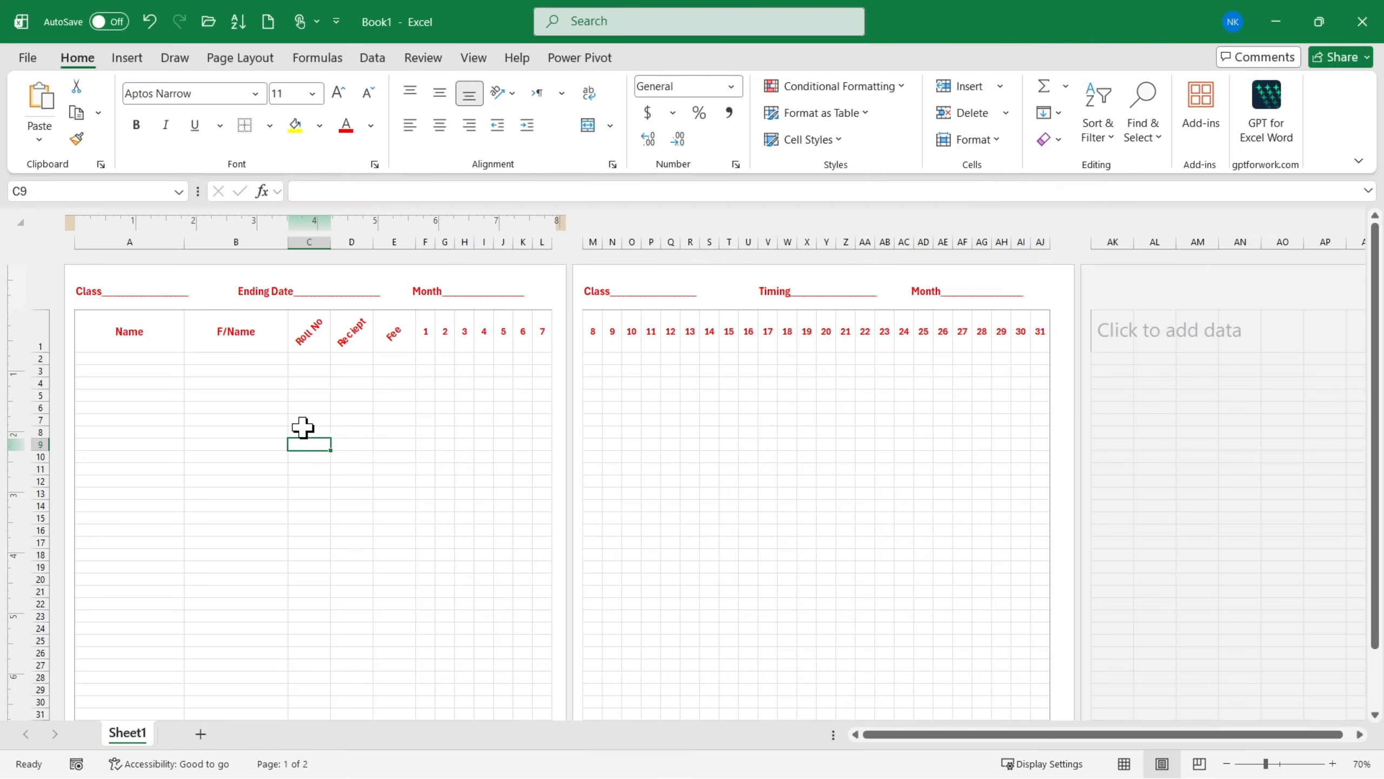
click(160, 382)
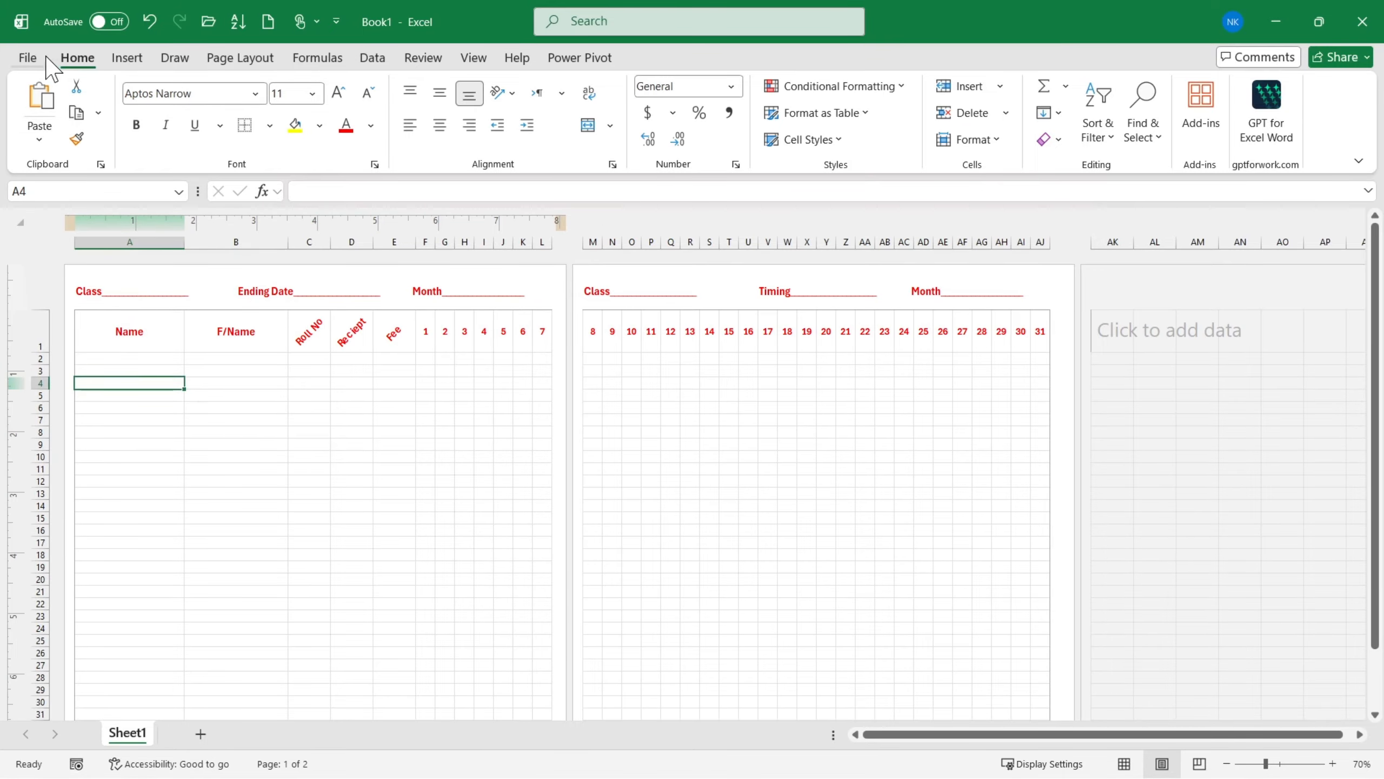
- Set the gridline color of Sheet1 to red in the advanced worksheet display options
click(27, 58)
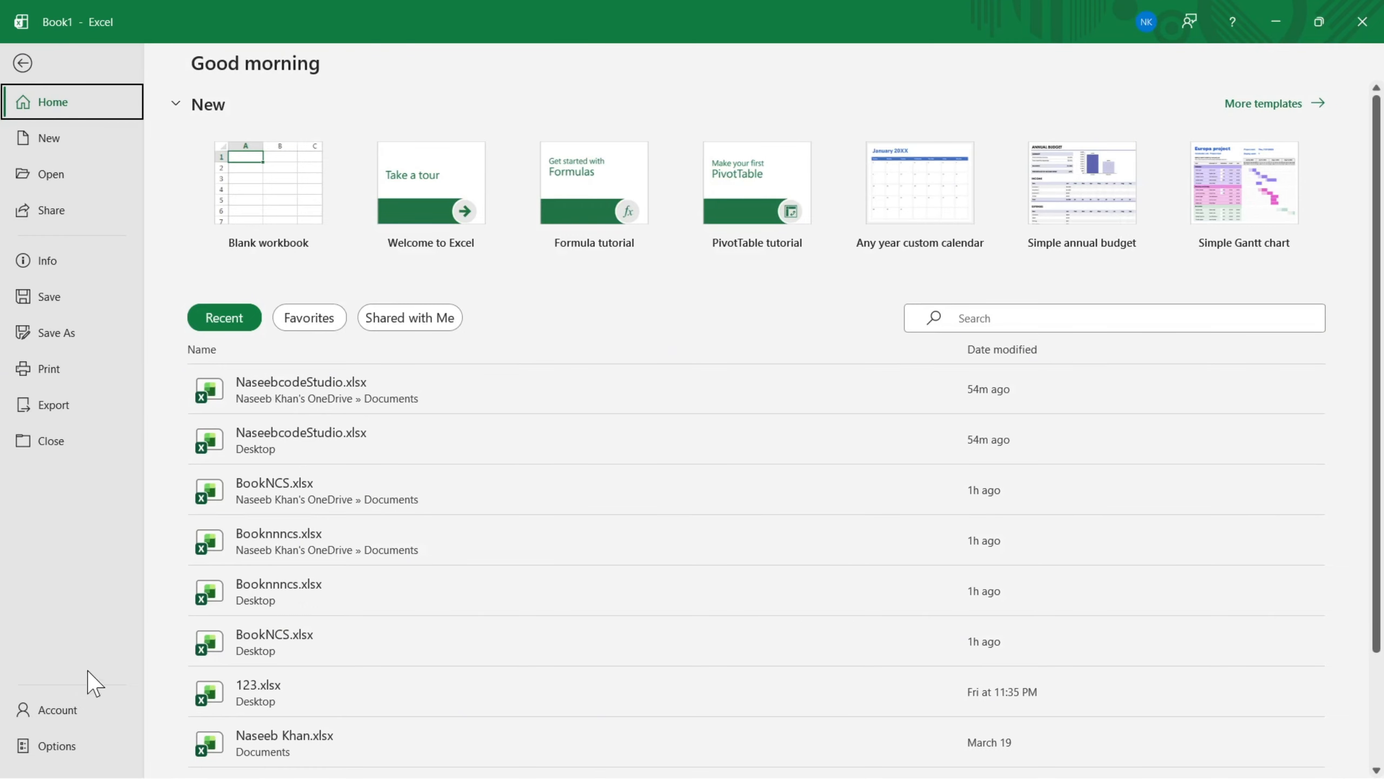
click(71, 741)
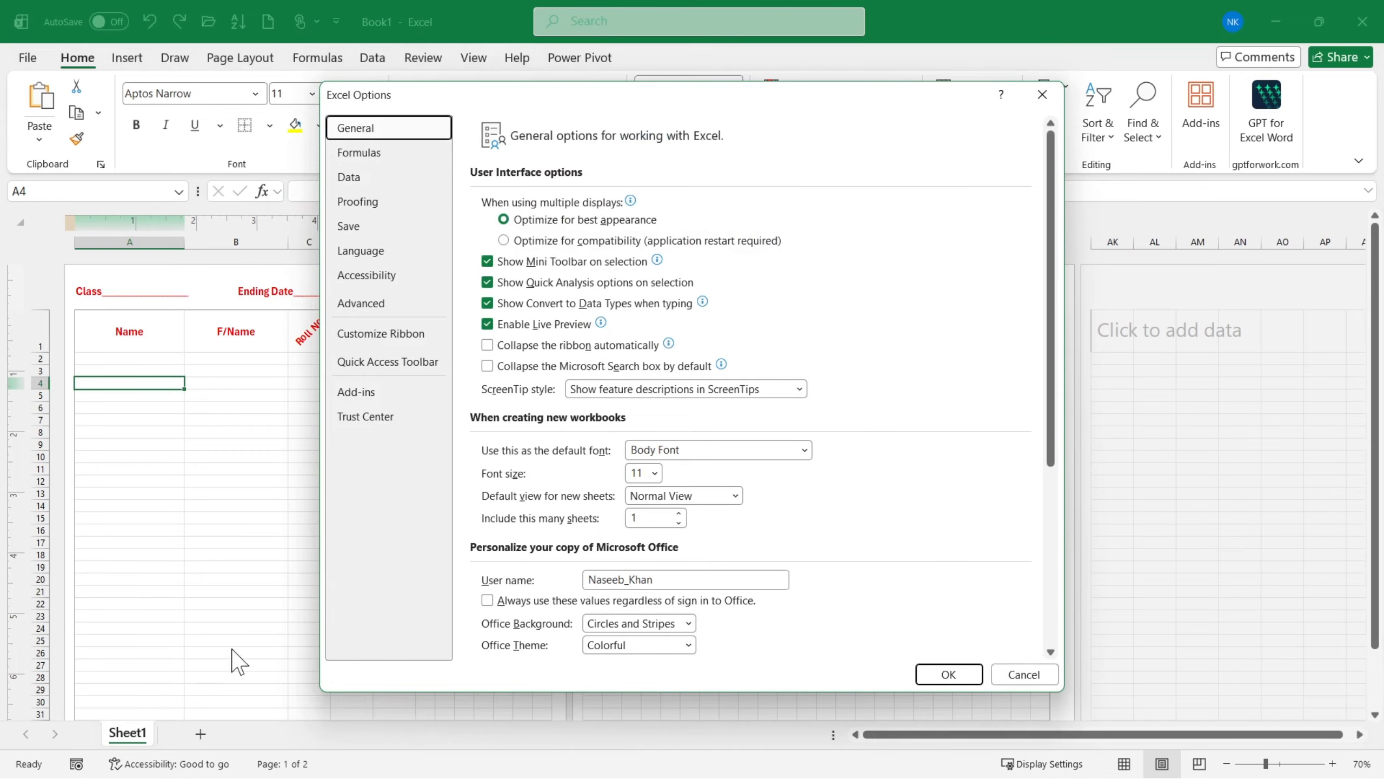
click(357, 303)
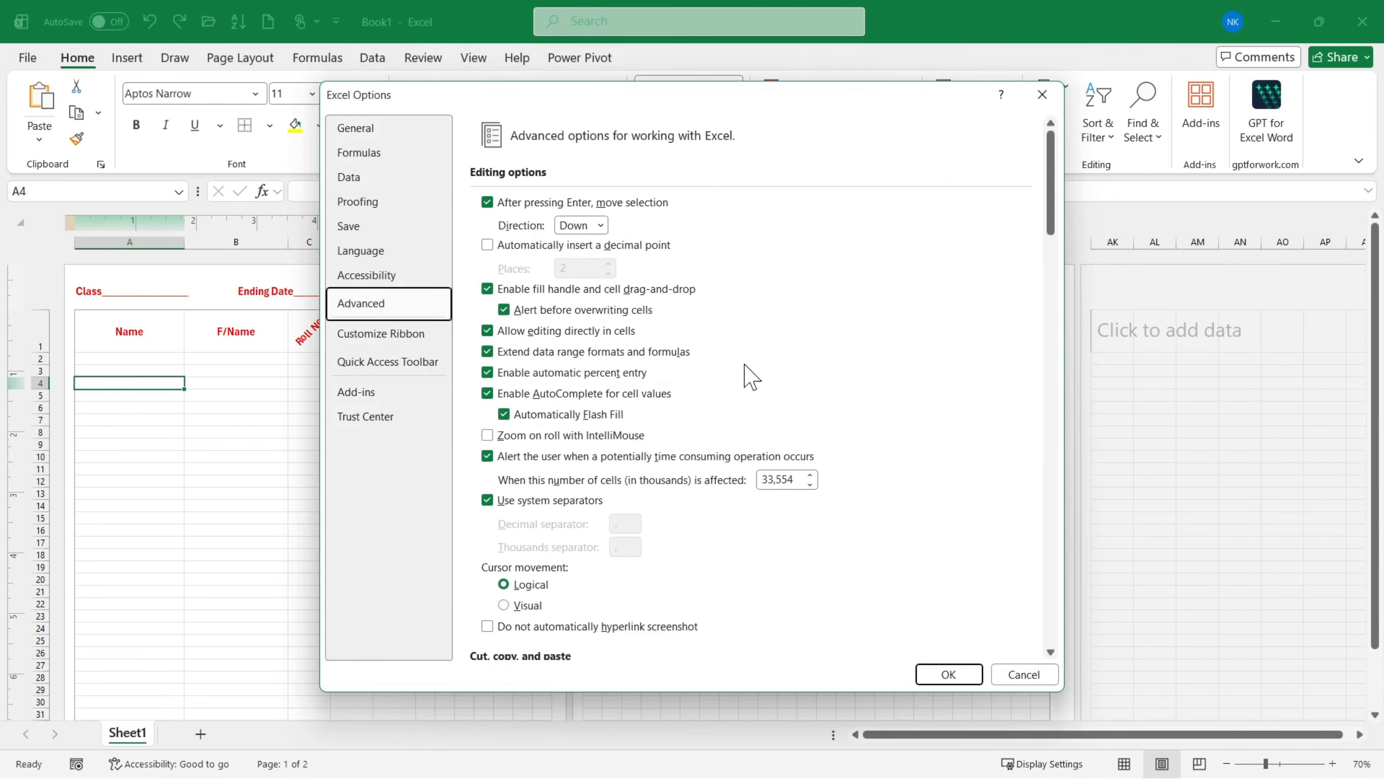
scroll(751, 377, down, 15)
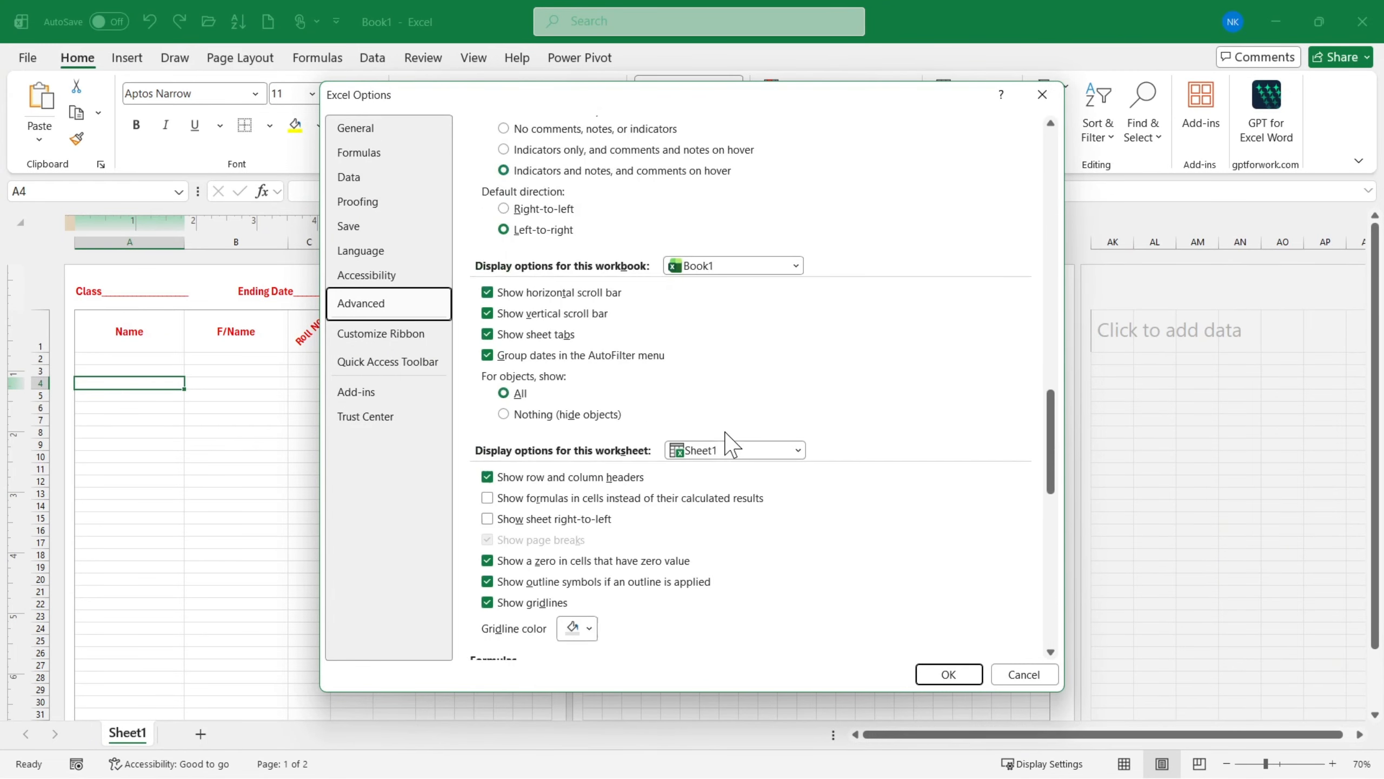
scroll(730, 443, down, 8)
scroll(529, 229, up, 2)
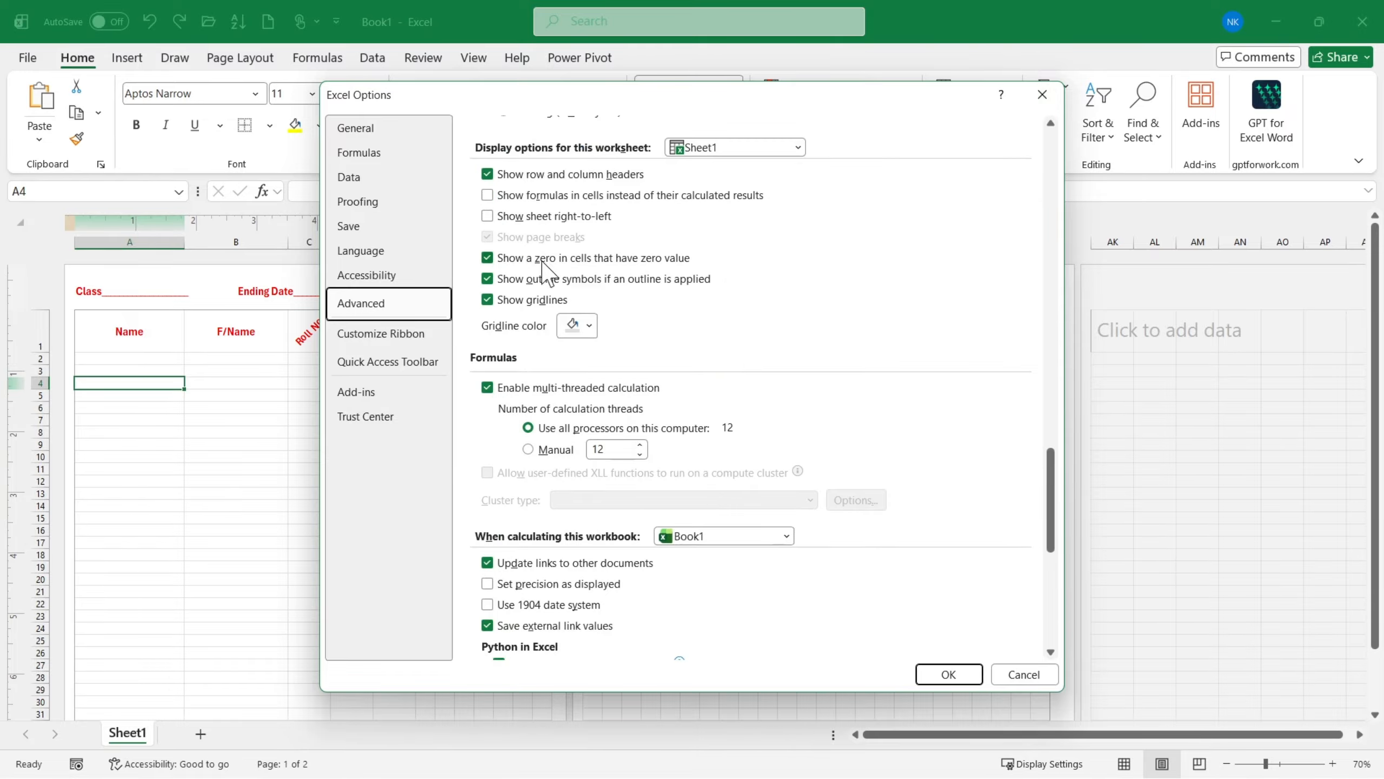
scroll(547, 272, up, 1)
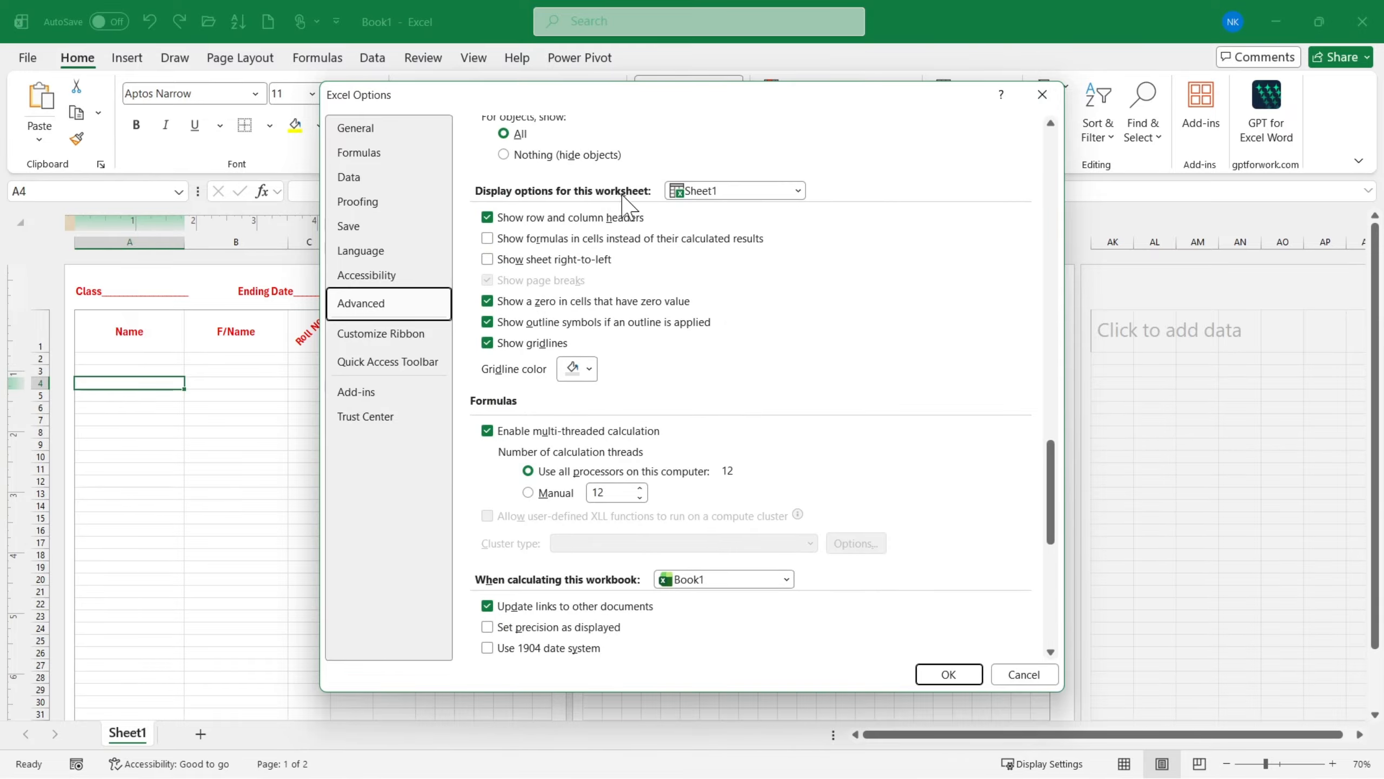
click(590, 369)
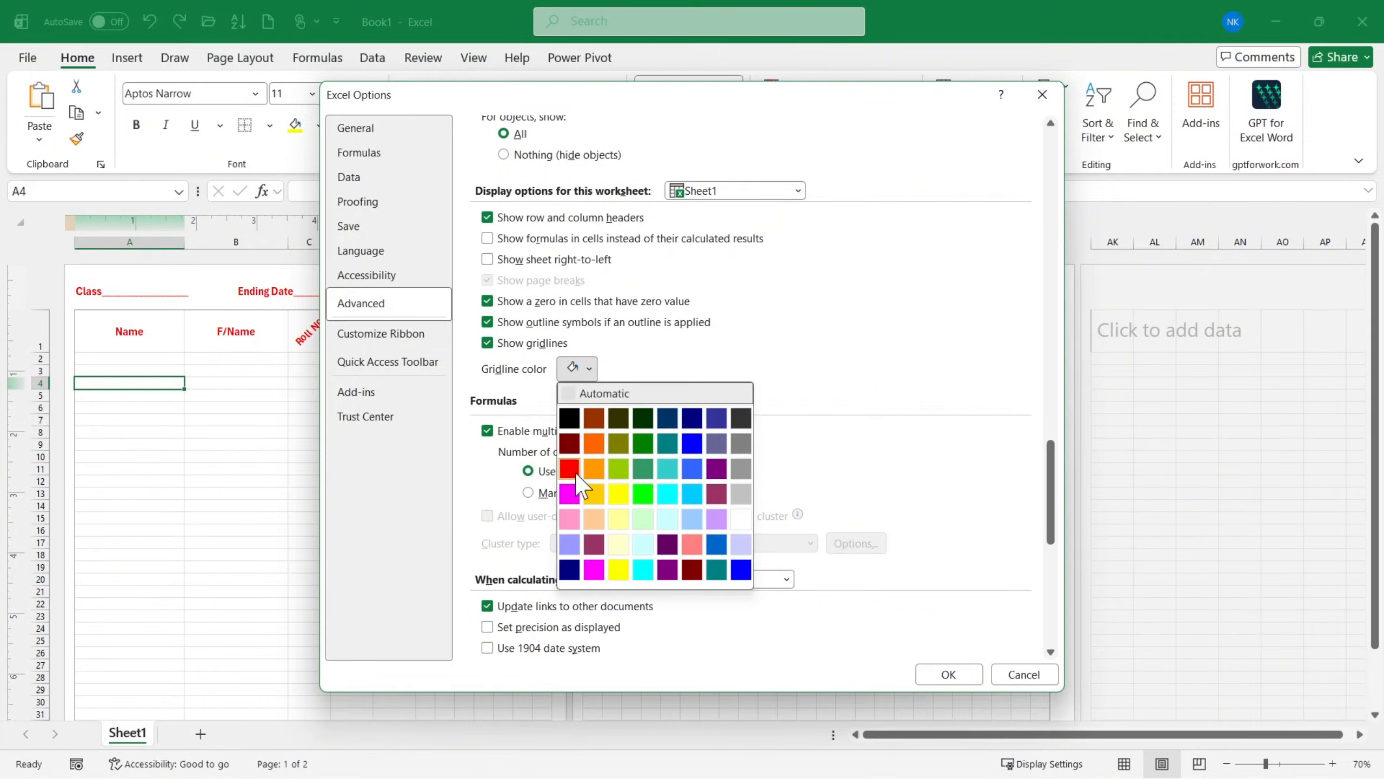
click(569, 467)
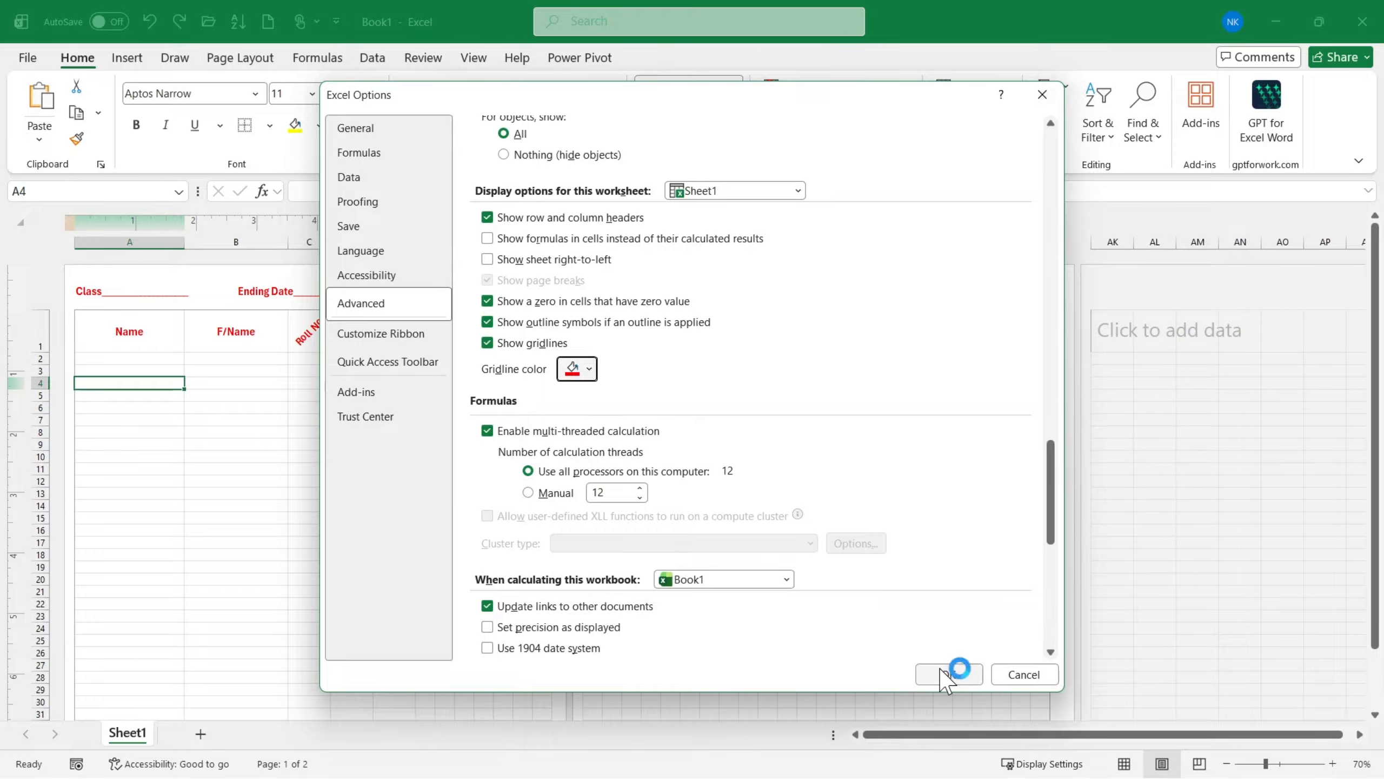
click(955, 671)
- Preview both pages of the printout to check the color of the printed gridlines
key(ctrl+p)
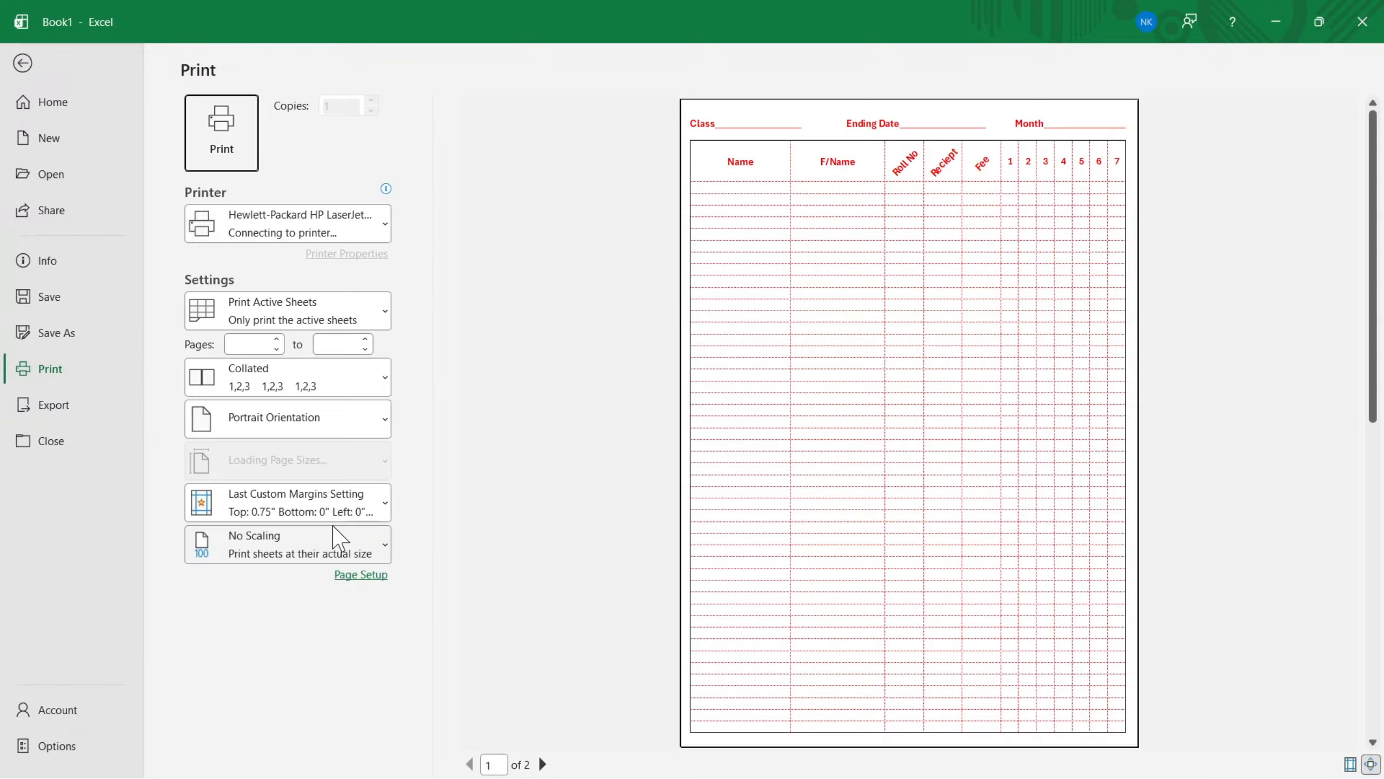
scroll(881, 459, down, 1)
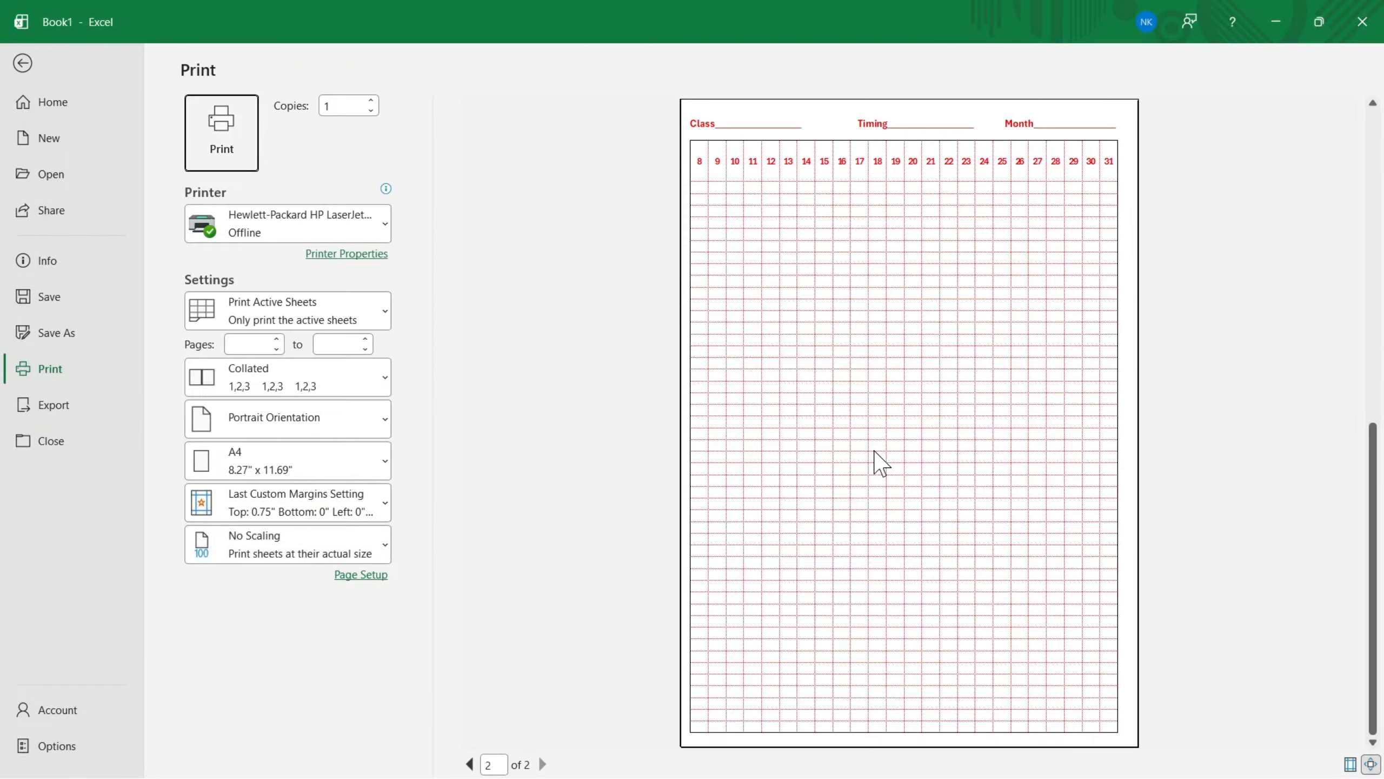
scroll(881, 462, up, 1)
scroll(882, 463, down, 1)
scroll(882, 465, up, 1)
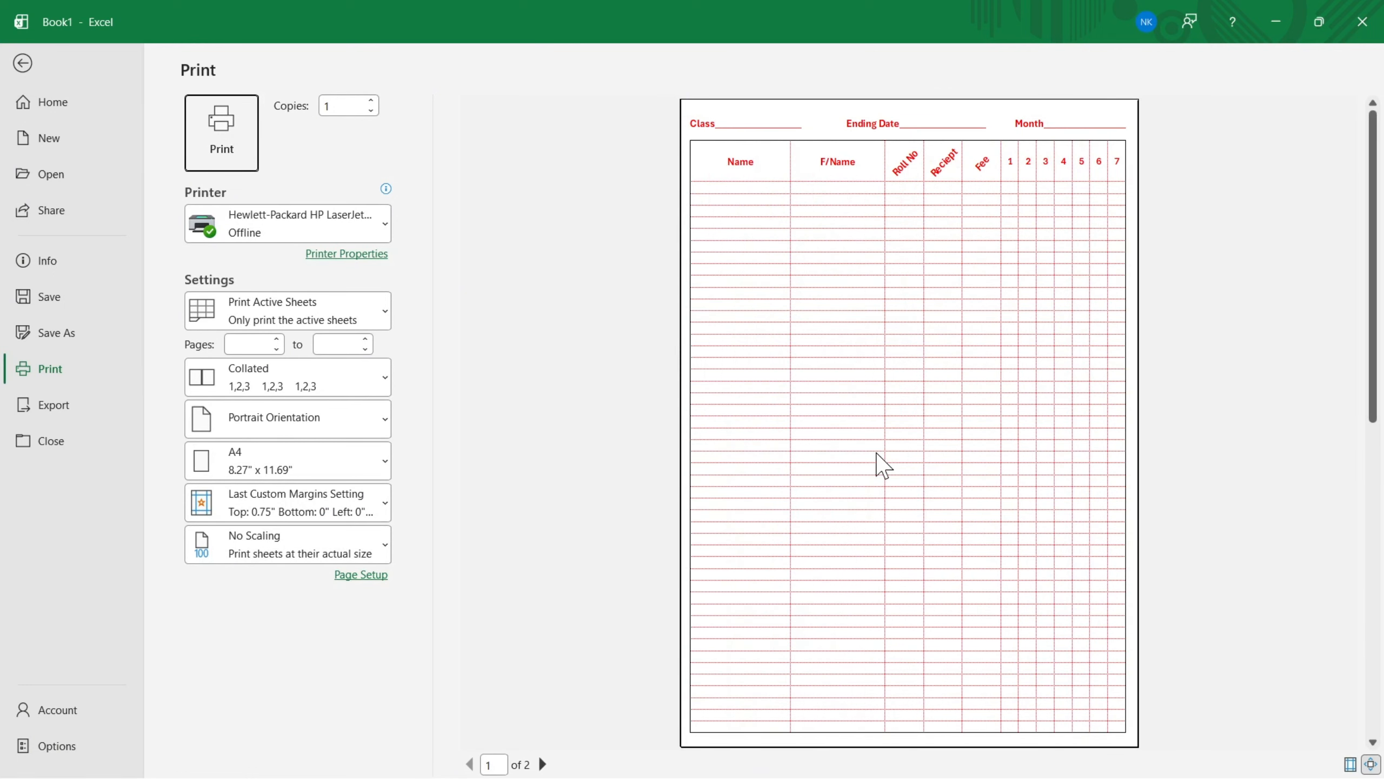
click(54, 334)
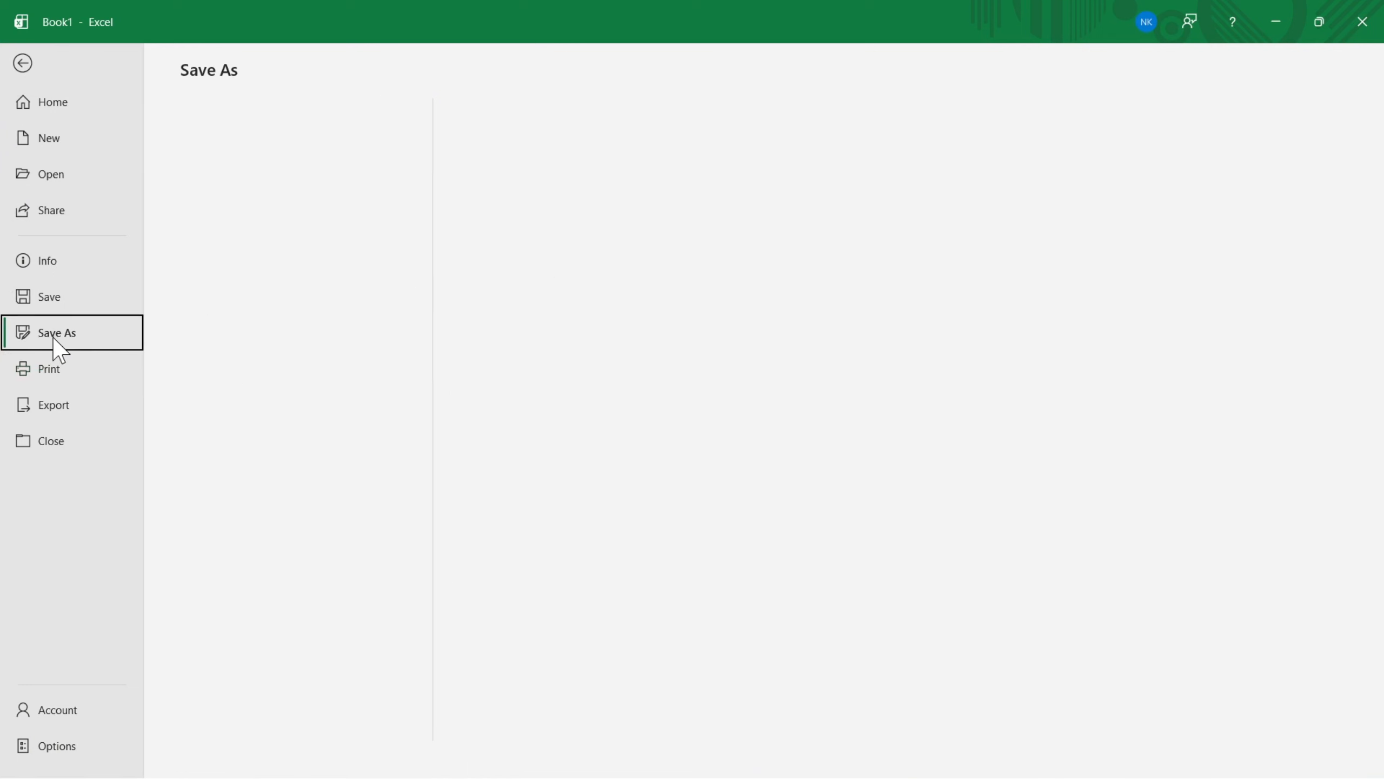
click(278, 430)
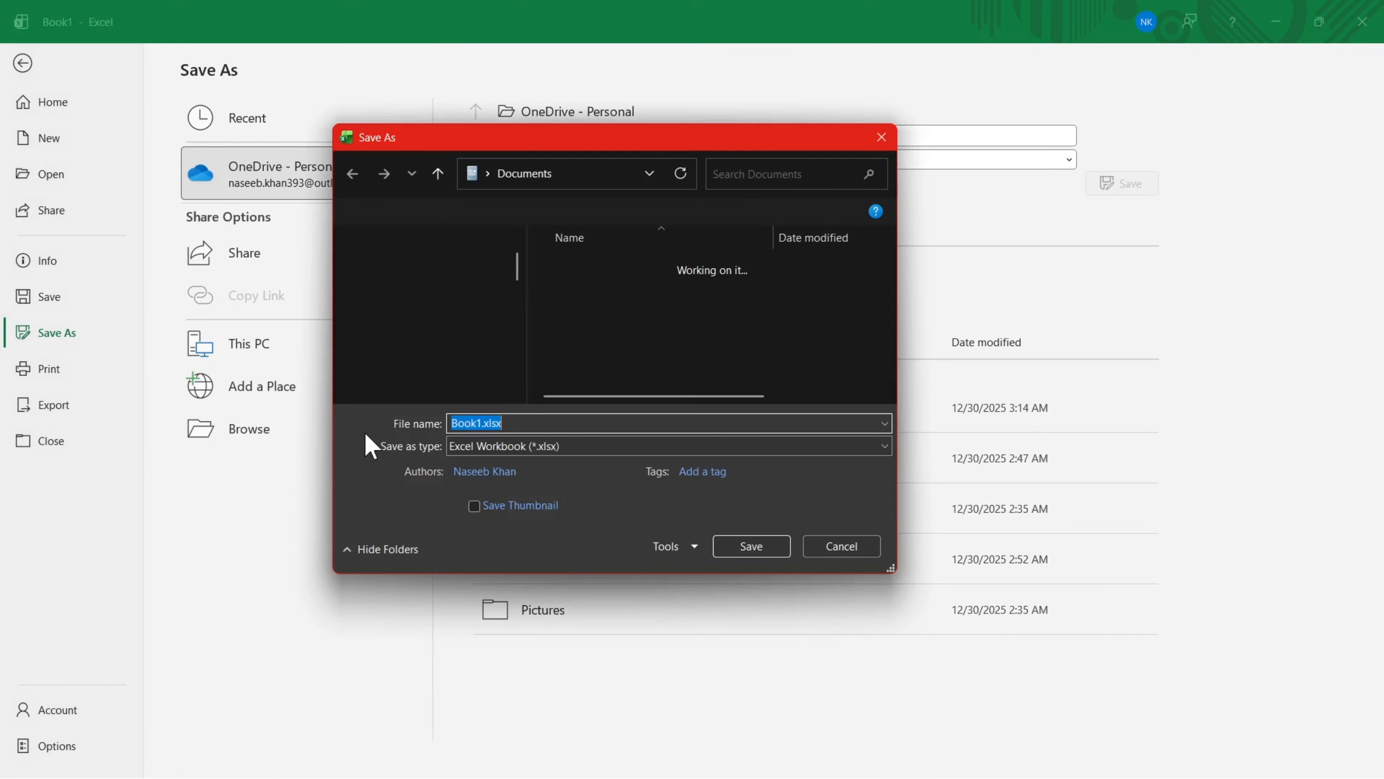
scroll(442, 318, up, 1)
scroll(441, 327, down, 5)
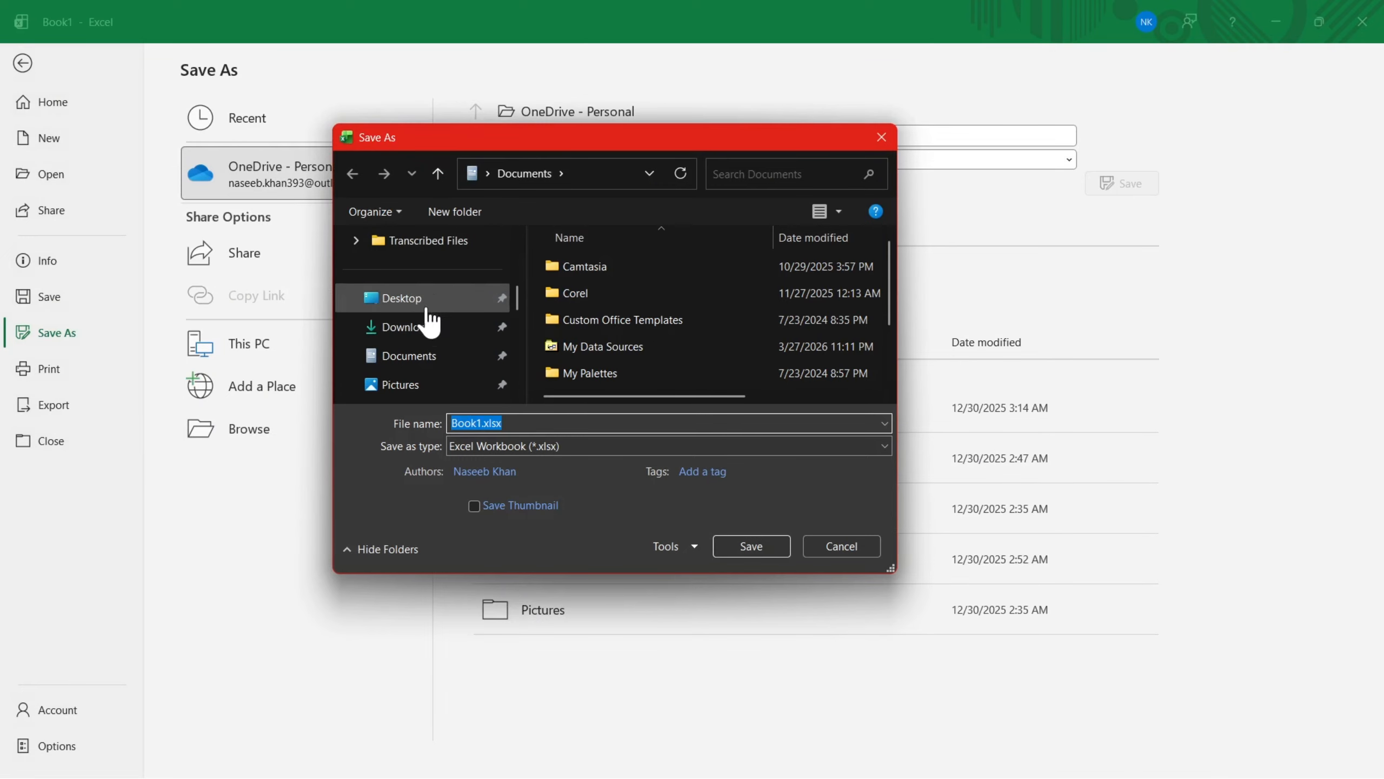
click(402, 298)
click(536, 447)
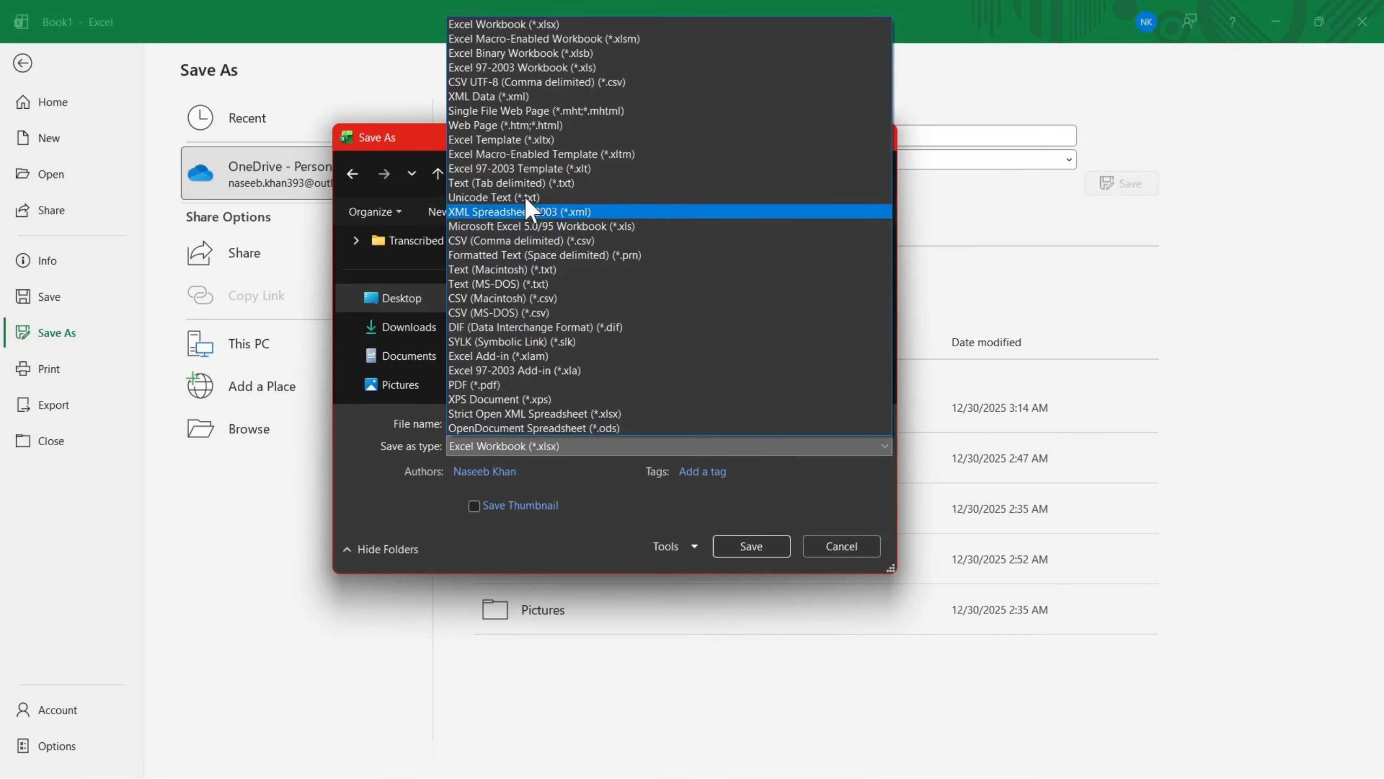
click(482, 384)
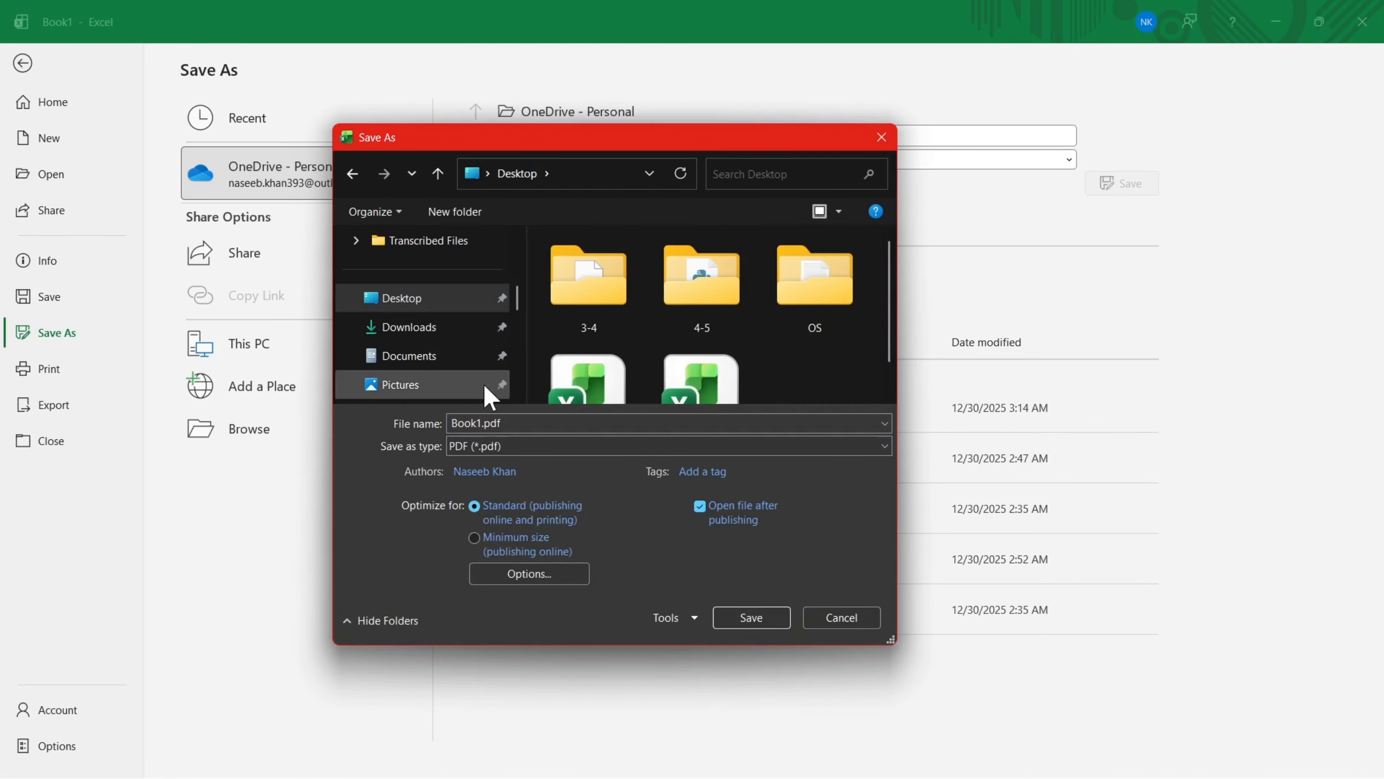
click(833, 621)
click(21, 63)
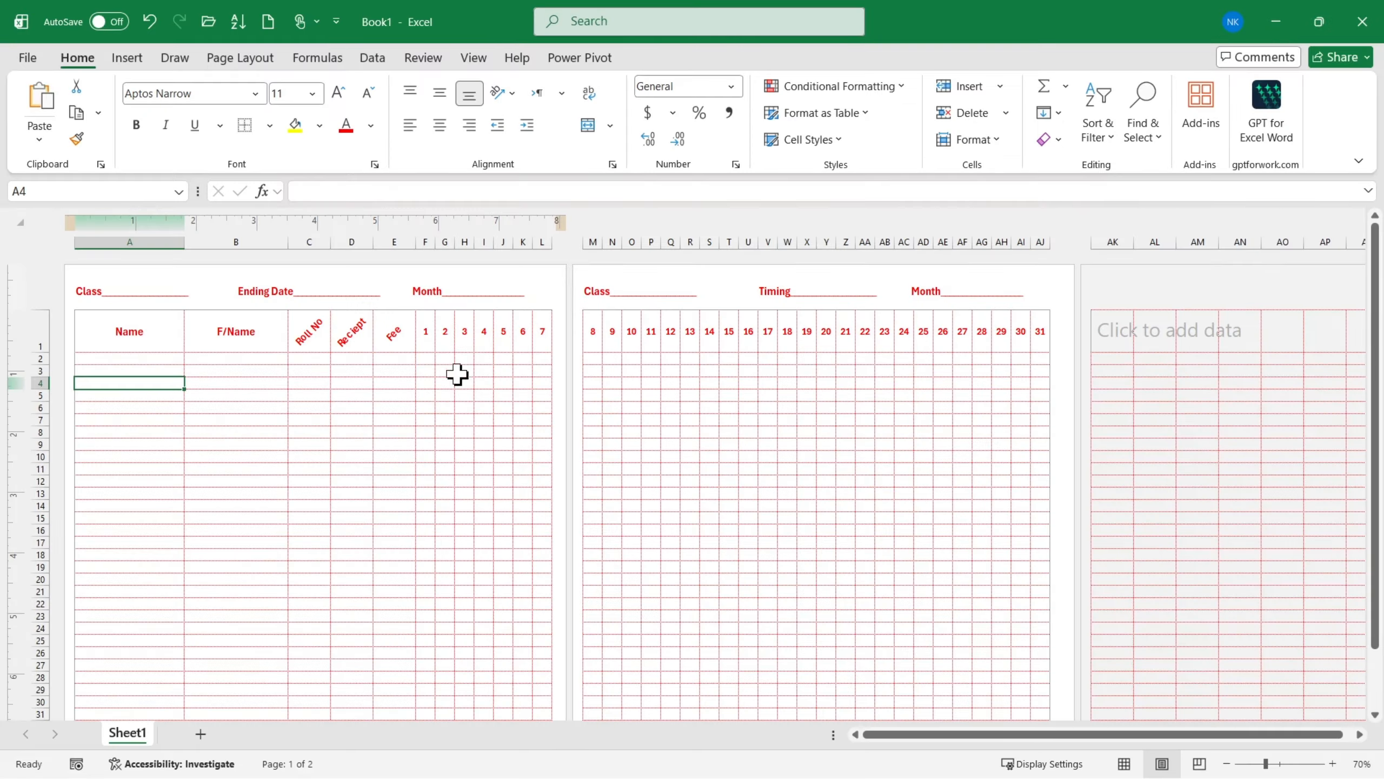
click(306, 297)
click(231, 407)
click(251, 289)
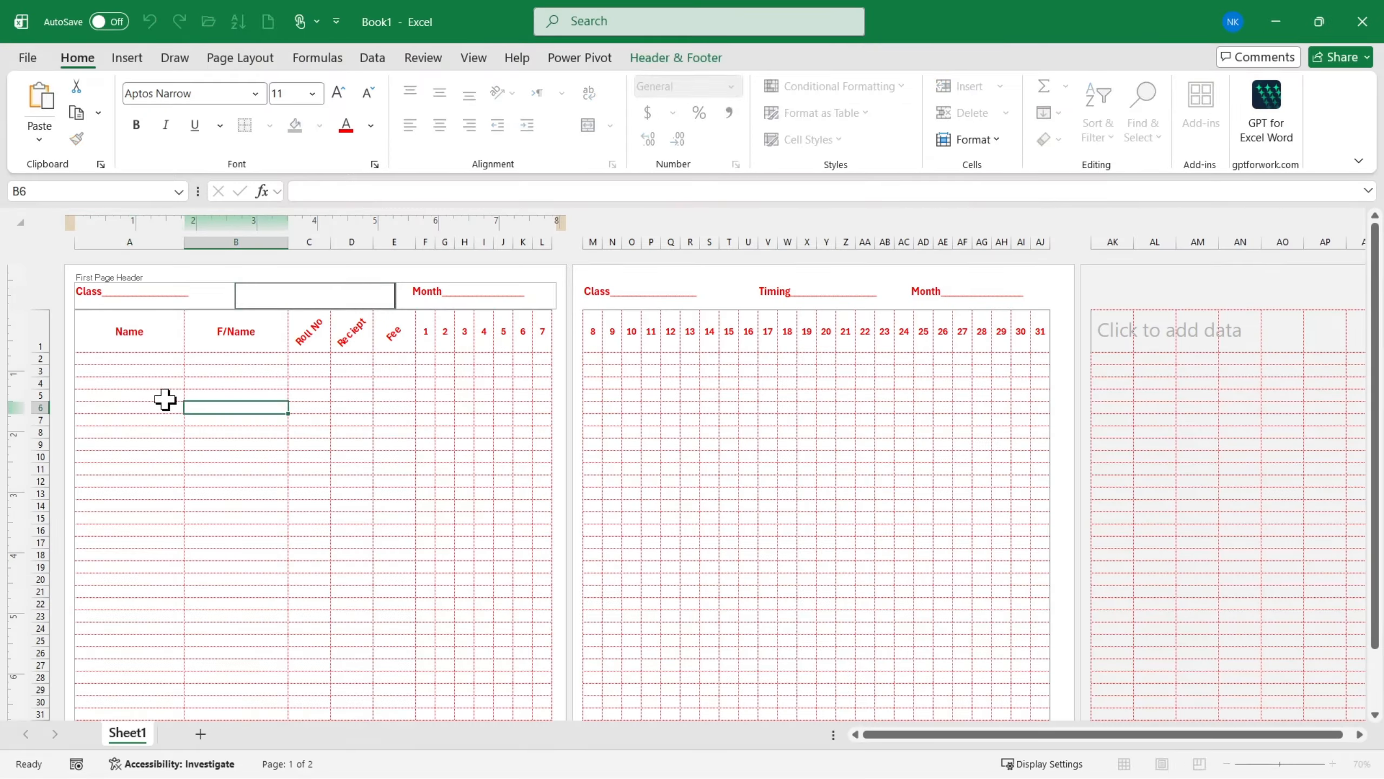
click(176, 294)
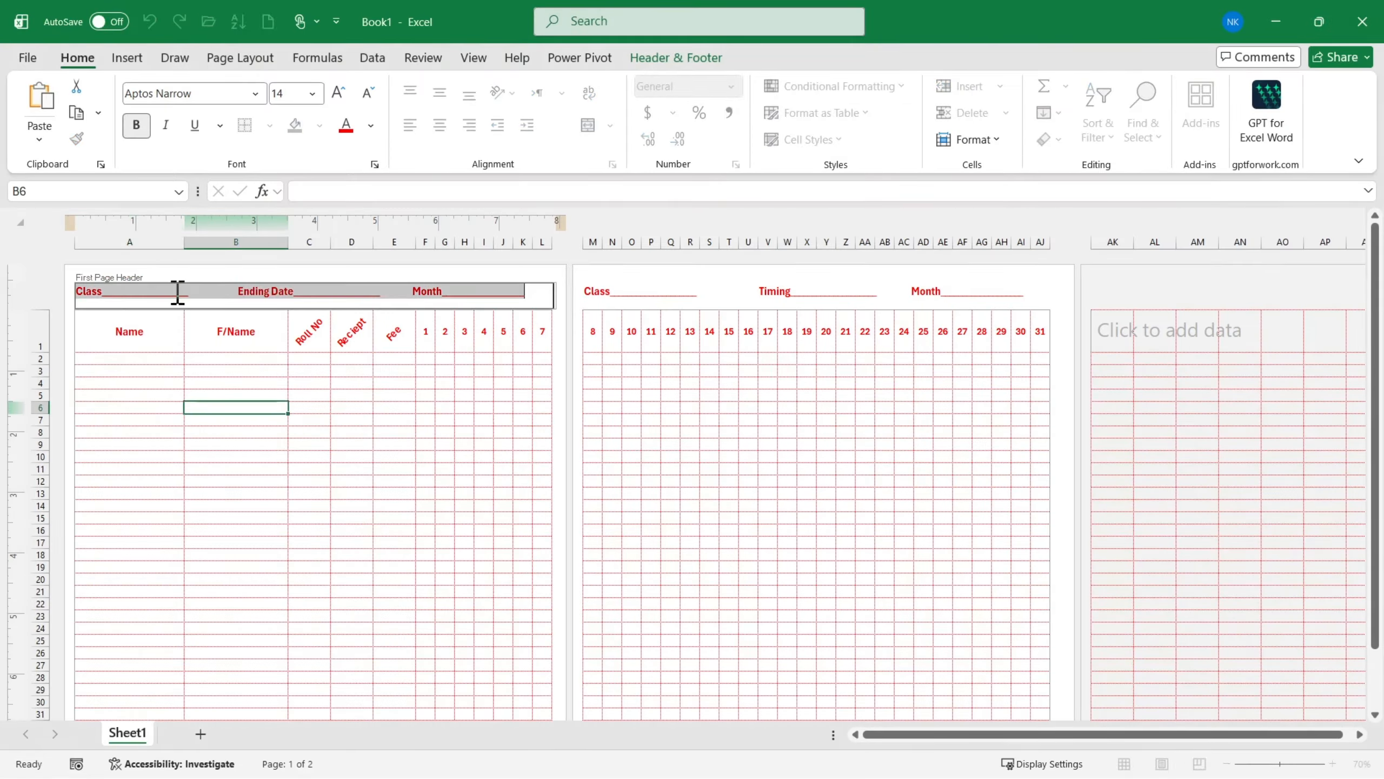
click(309, 419)
- Insert the picture NCS.png from the Downloads folder into the center section of the first page header
click(272, 299)
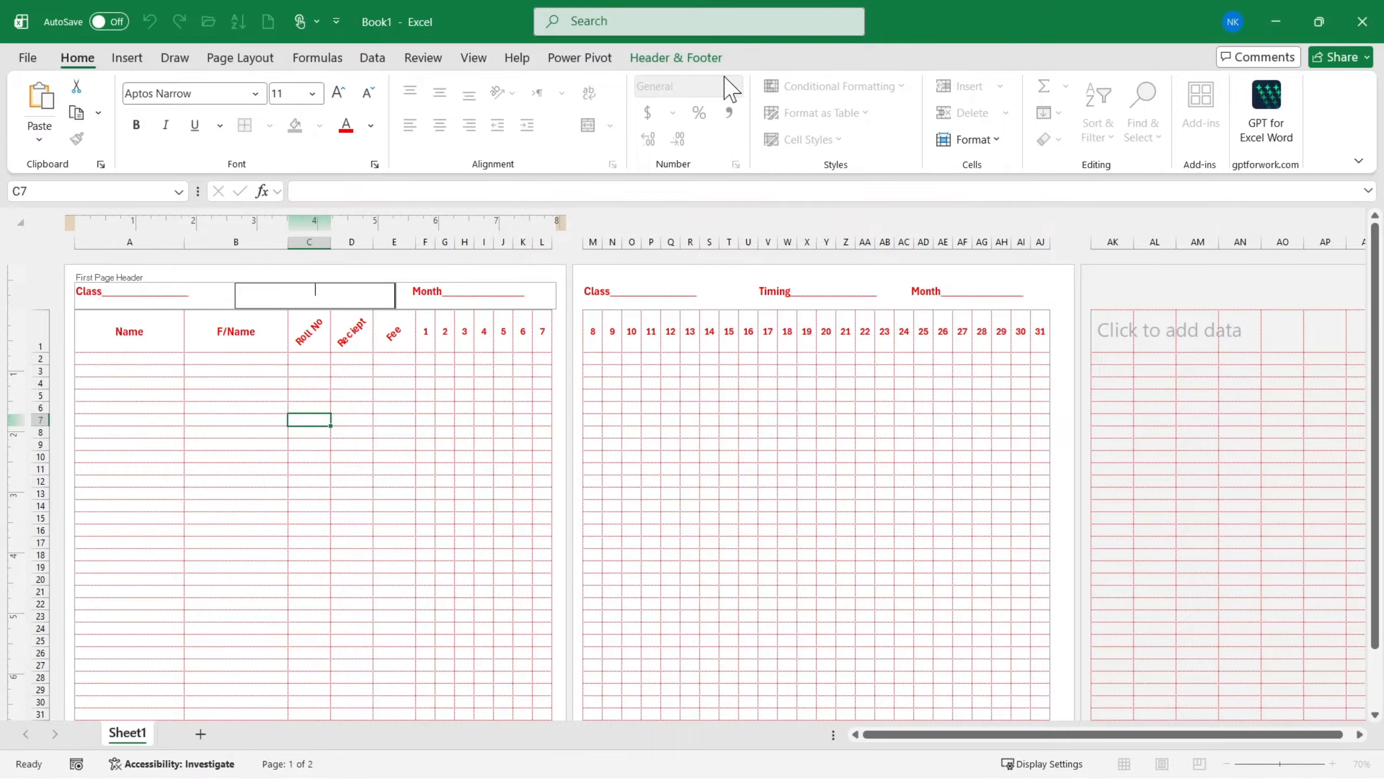
click(660, 60)
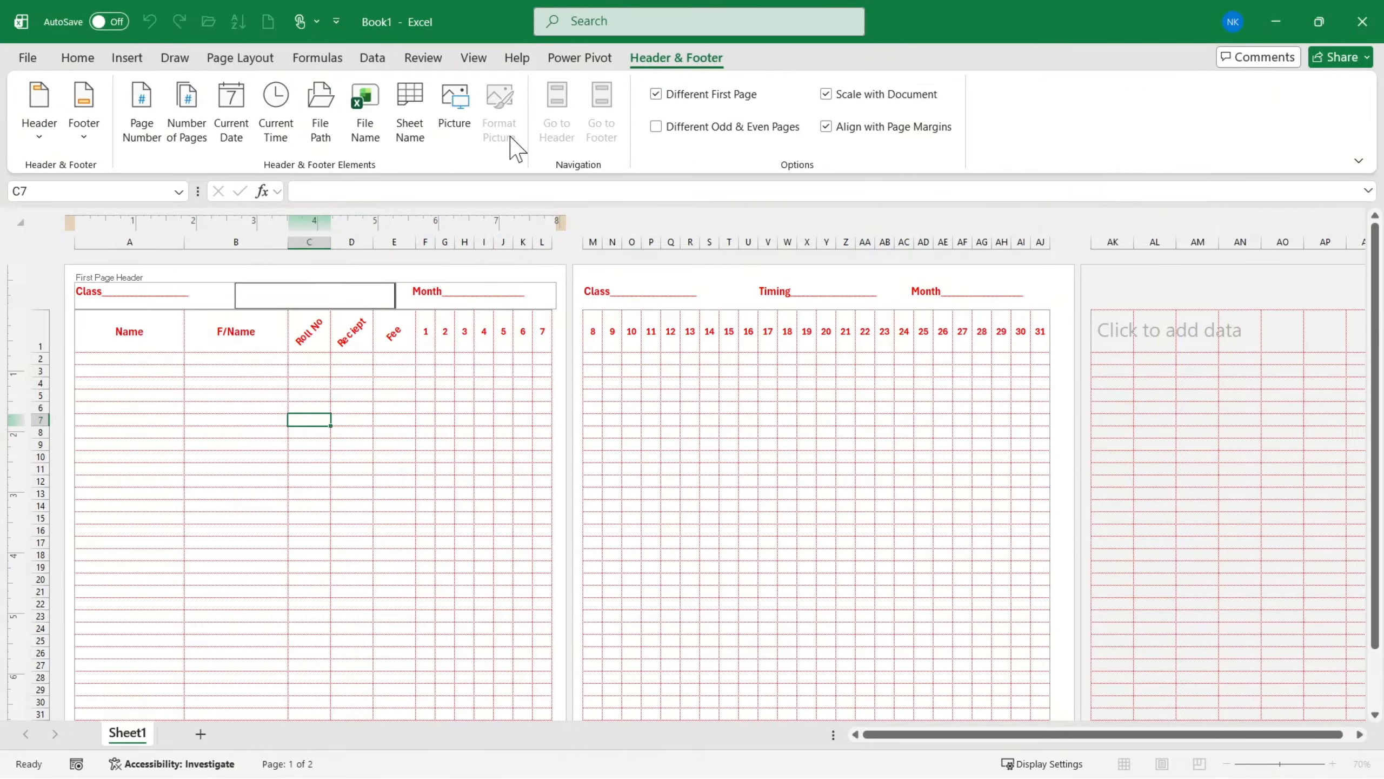
click(454, 105)
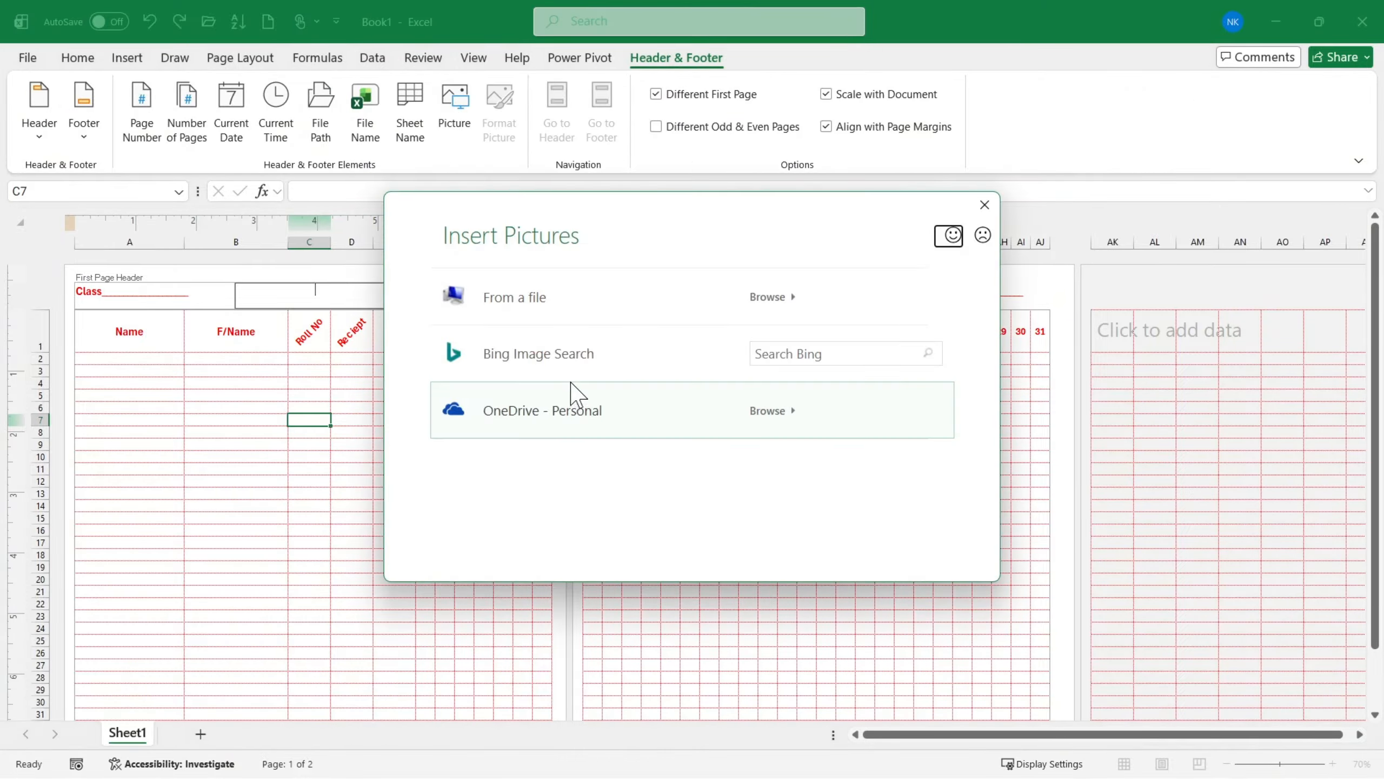
key(Escape)
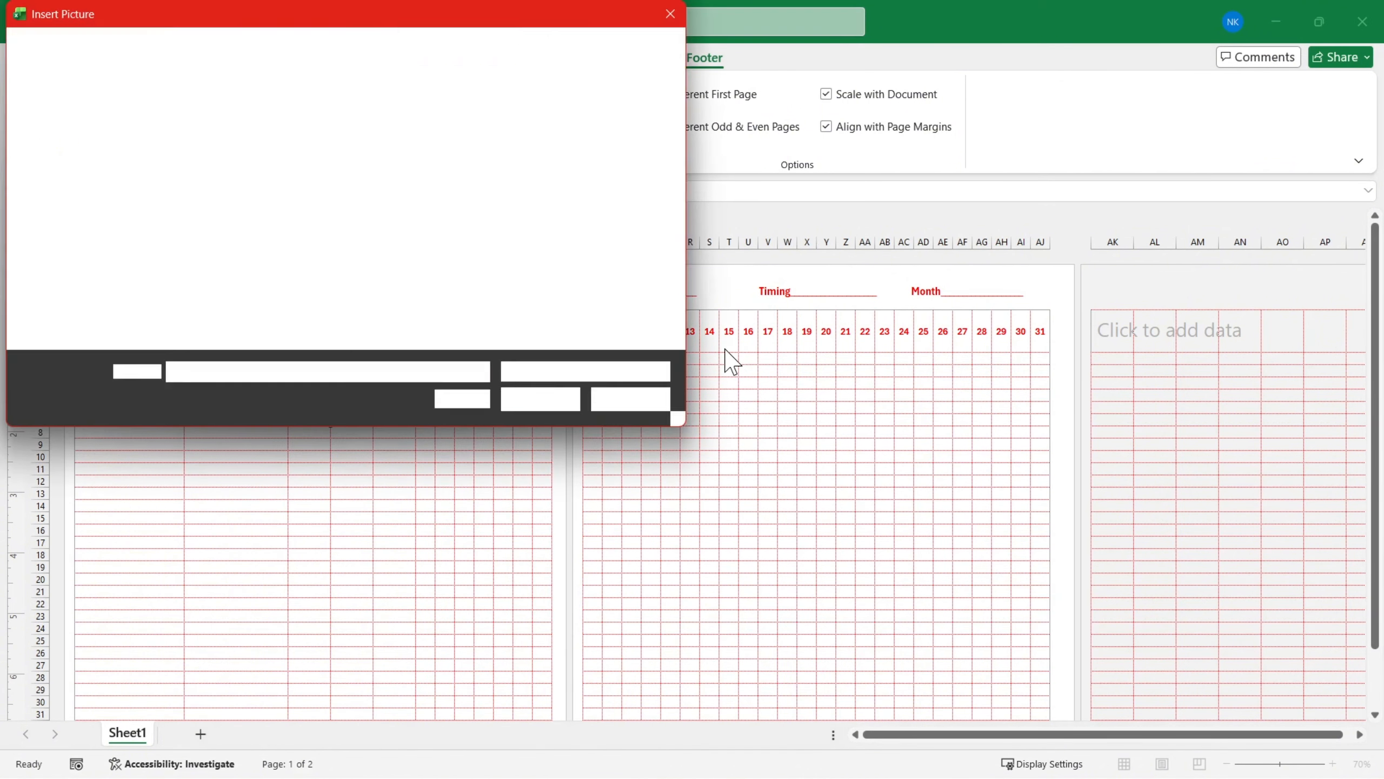
scroll(163, 204, down, 4)
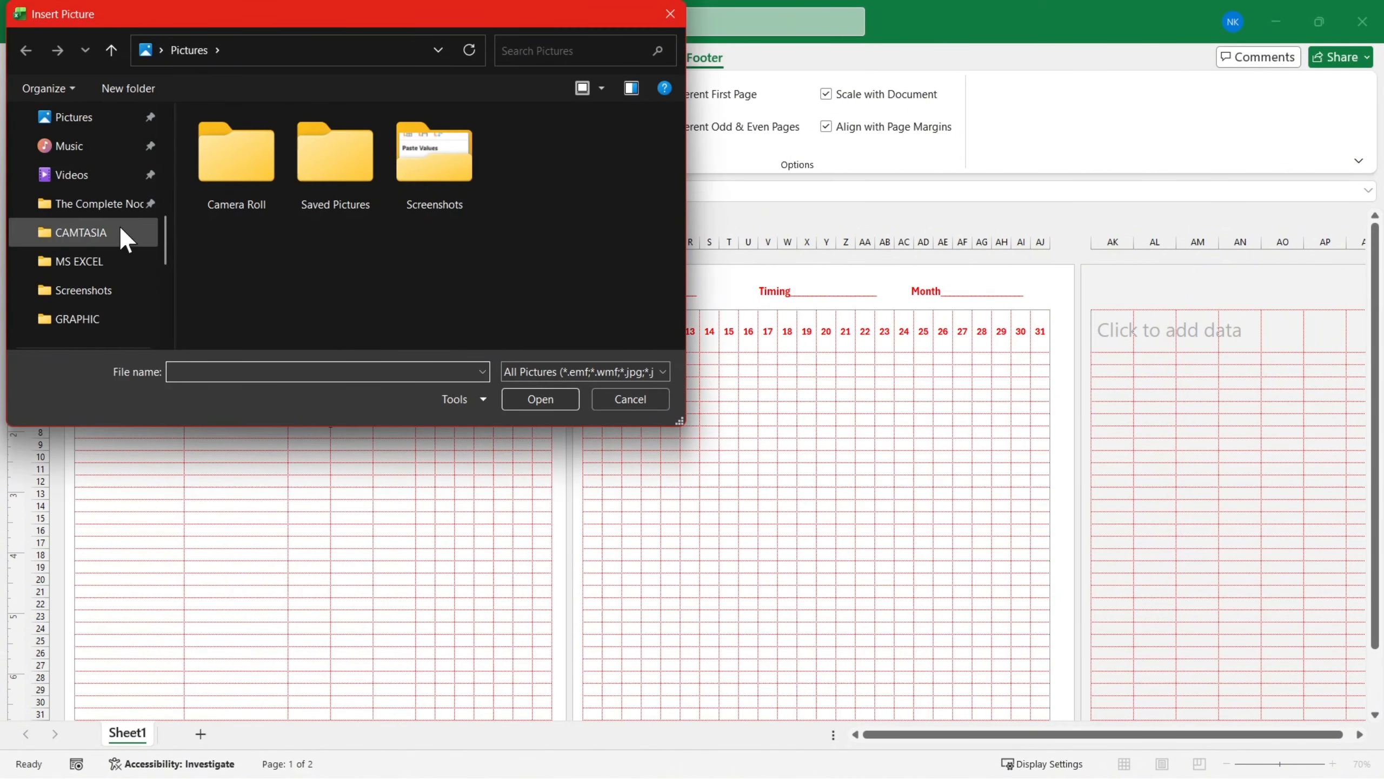
scroll(90, 180, up, 2)
click(87, 176)
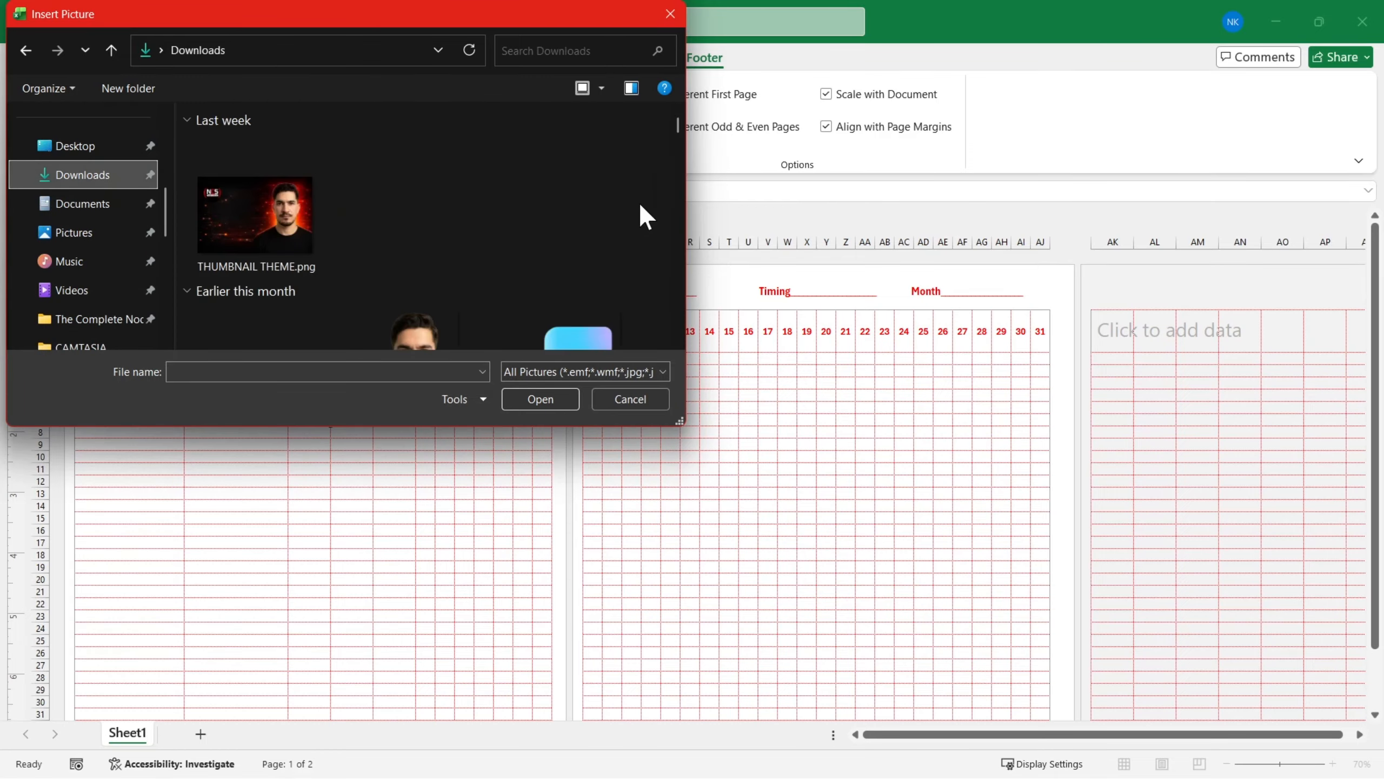
drag(677, 127, 672, 339)
click(256, 268)
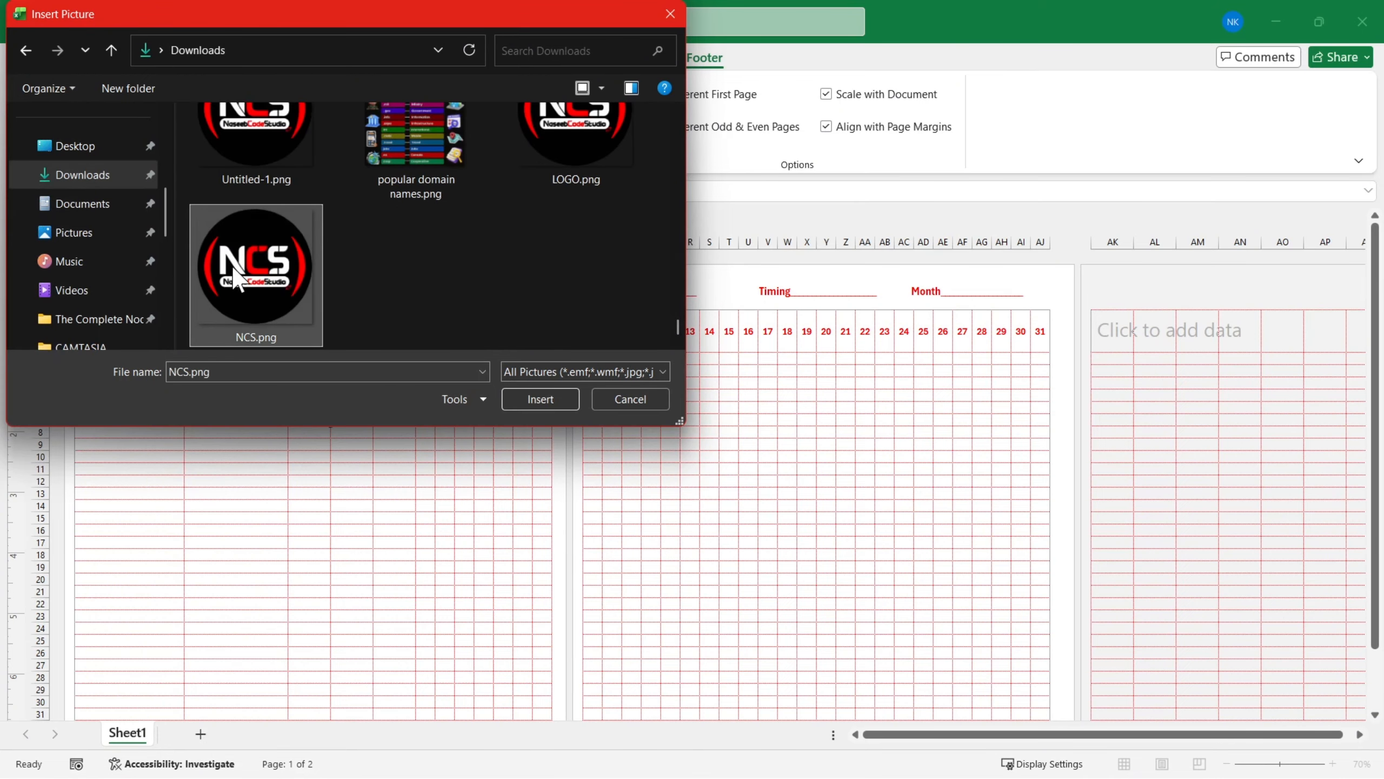
click(518, 404)
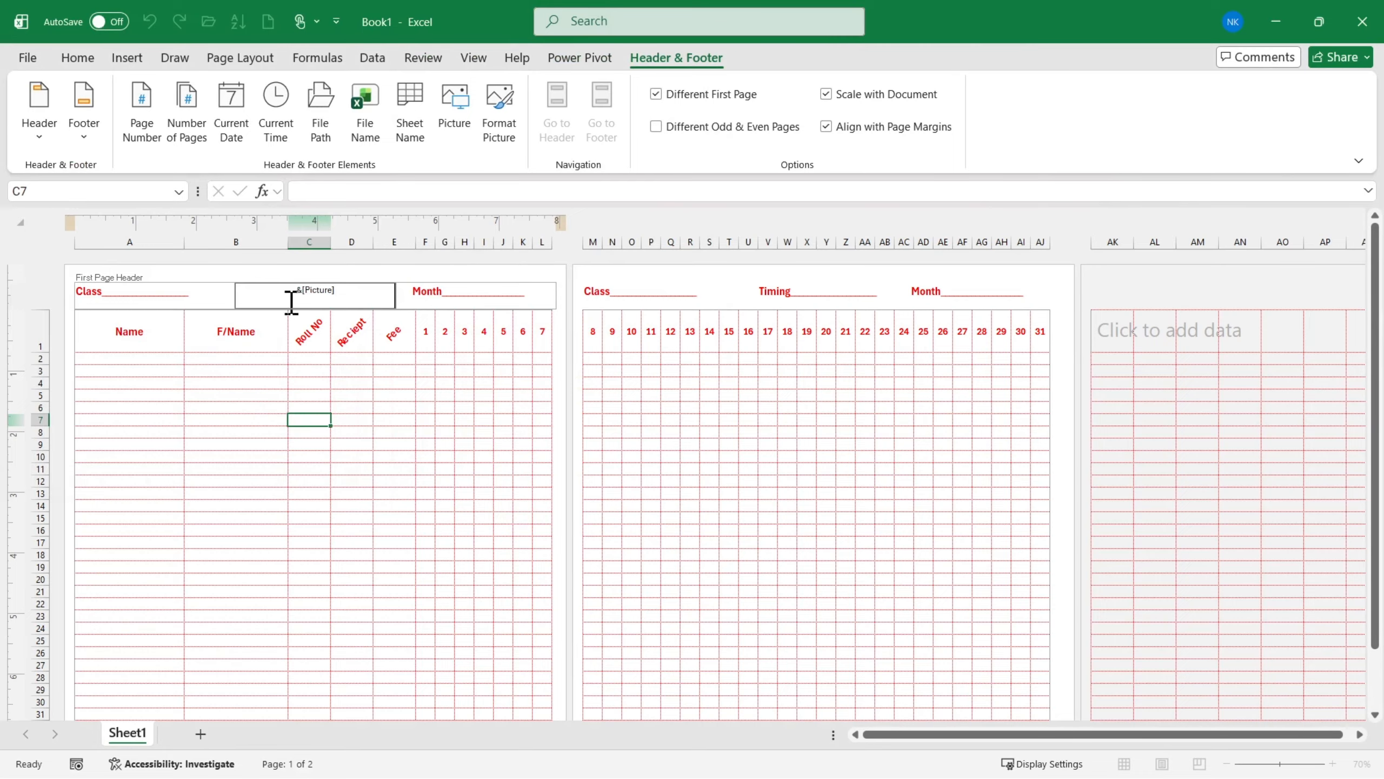
- Move the header picture down with blank lines above it, then leave the header and check its placement on the first page
key(Return)
key(Return)
key(Return)
key(Return)
key(Return)
key(Return)
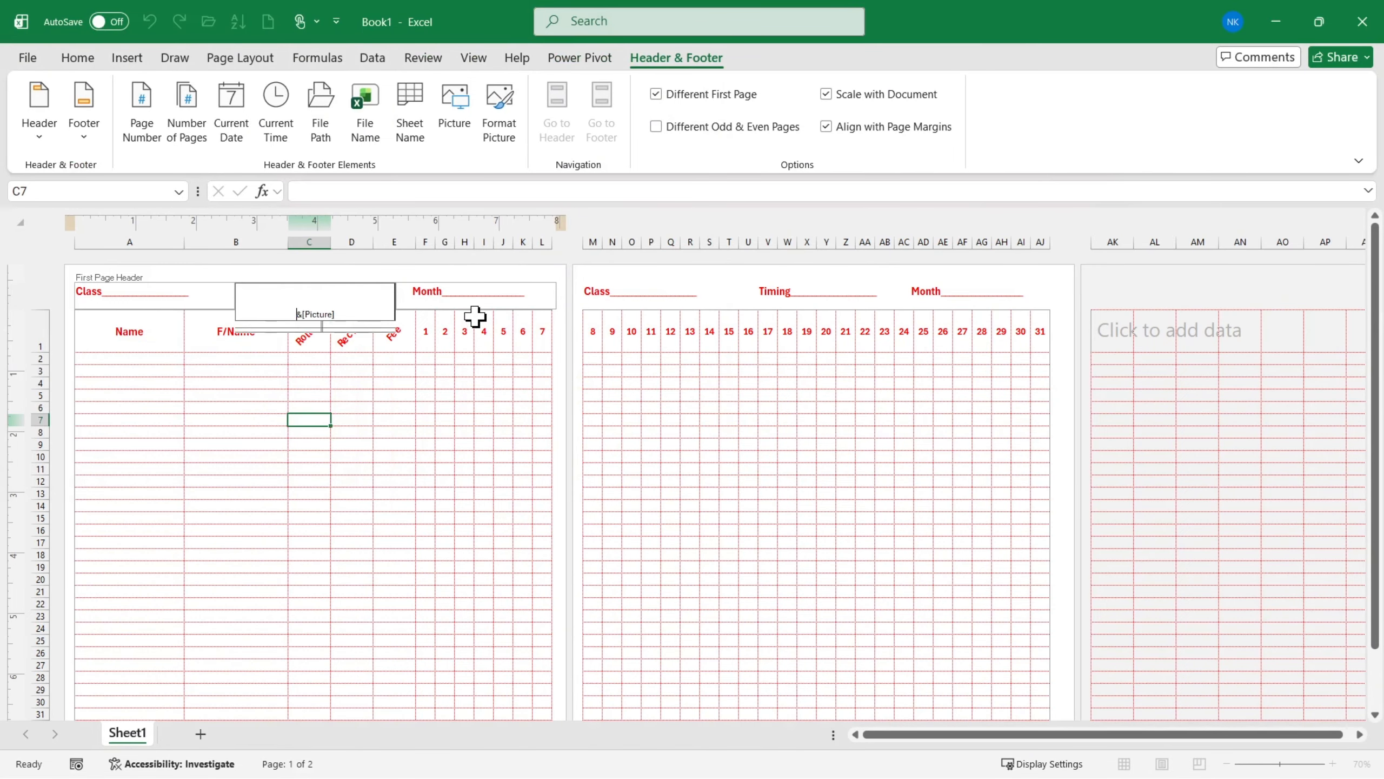
click(627, 432)
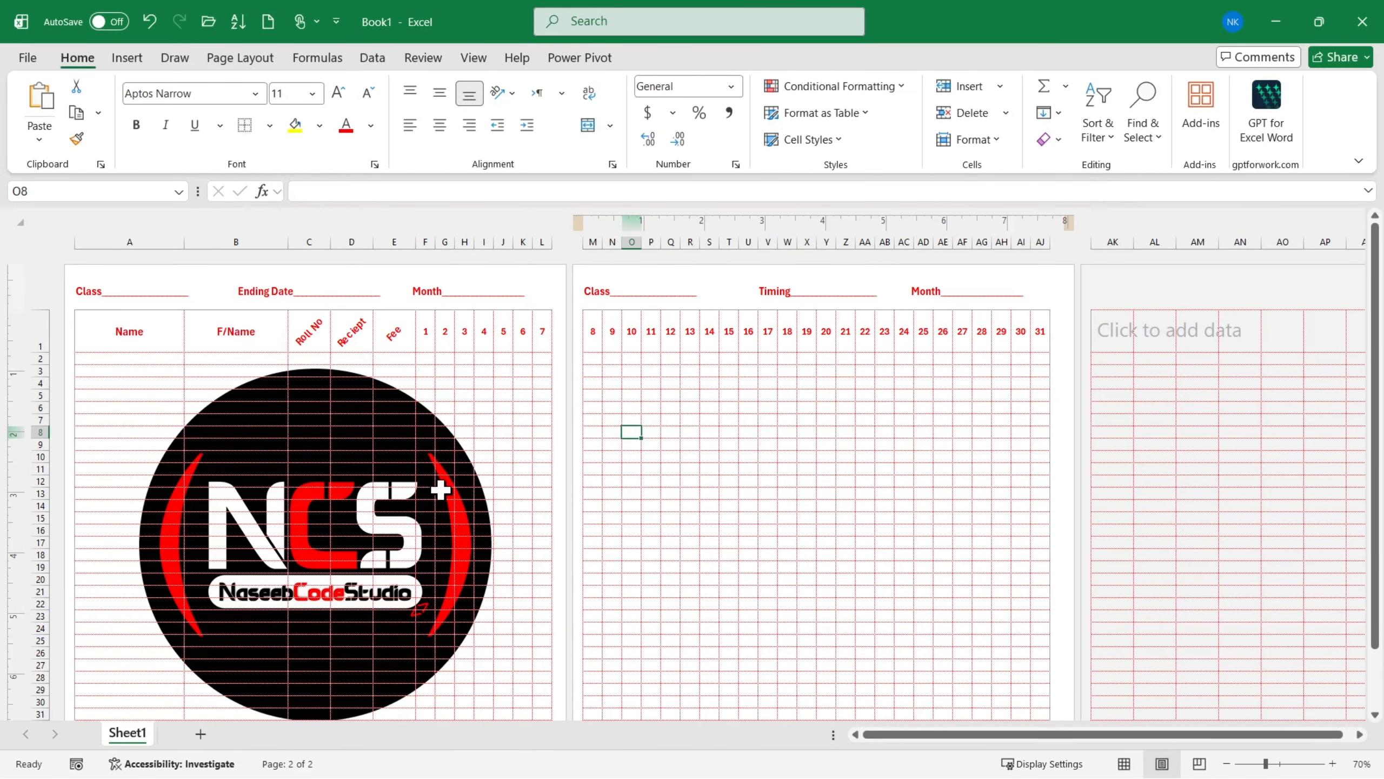
click(401, 496)
click(730, 495)
click(326, 503)
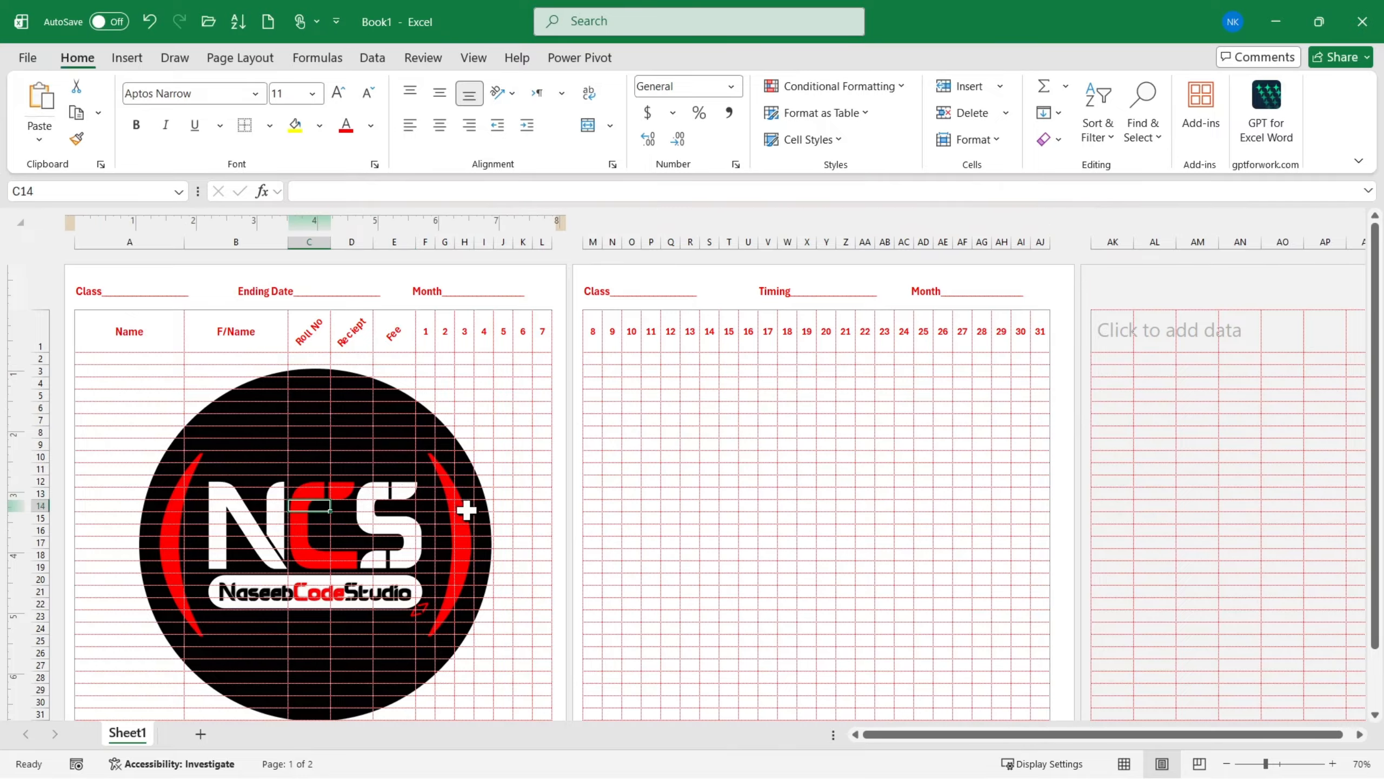
scroll(467, 513, down, 3)
scroll(457, 516, up, 3)
- Move the first page's header picture further down with extra blank lines above it, then leave the header and check its placement
click(276, 296)
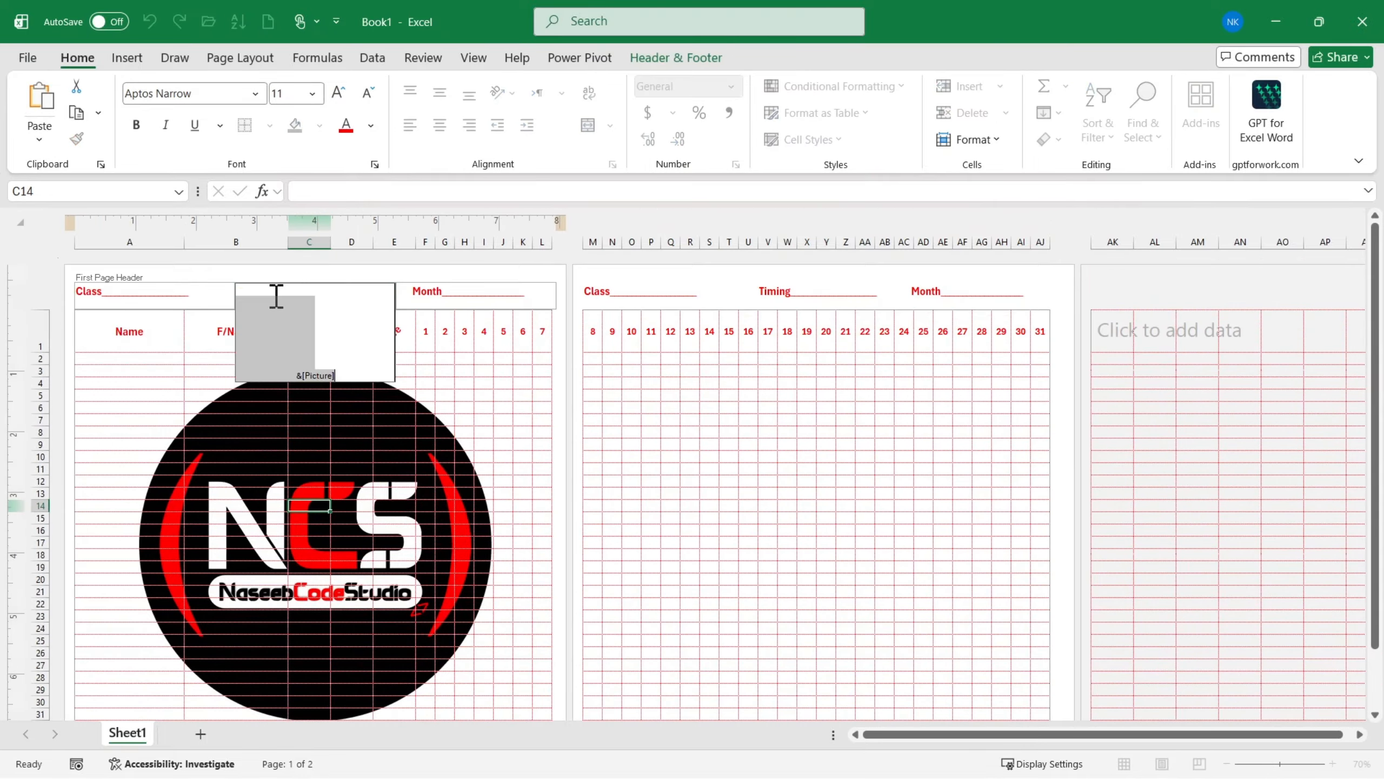
click(271, 310)
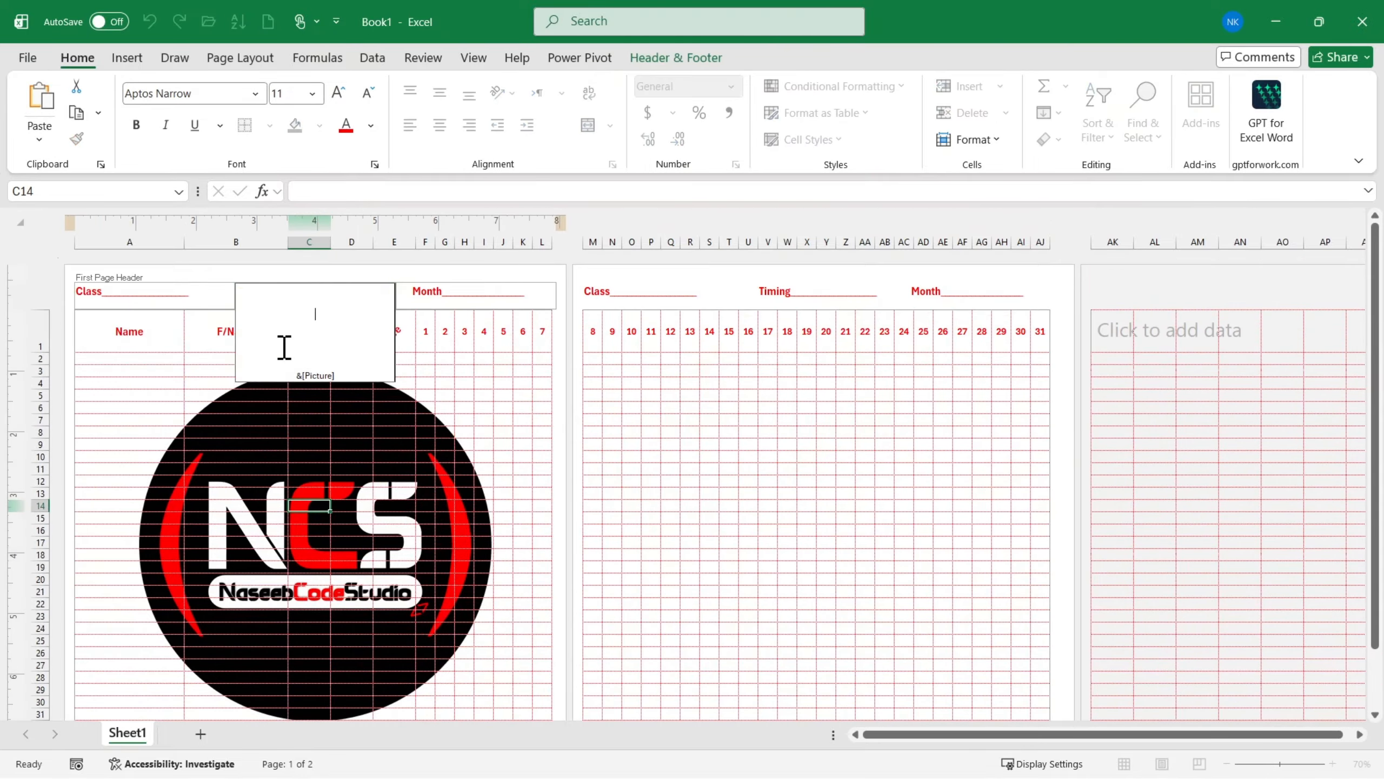
key(Return)
key(Return)
key(Return)
key(Return)
click(606, 420)
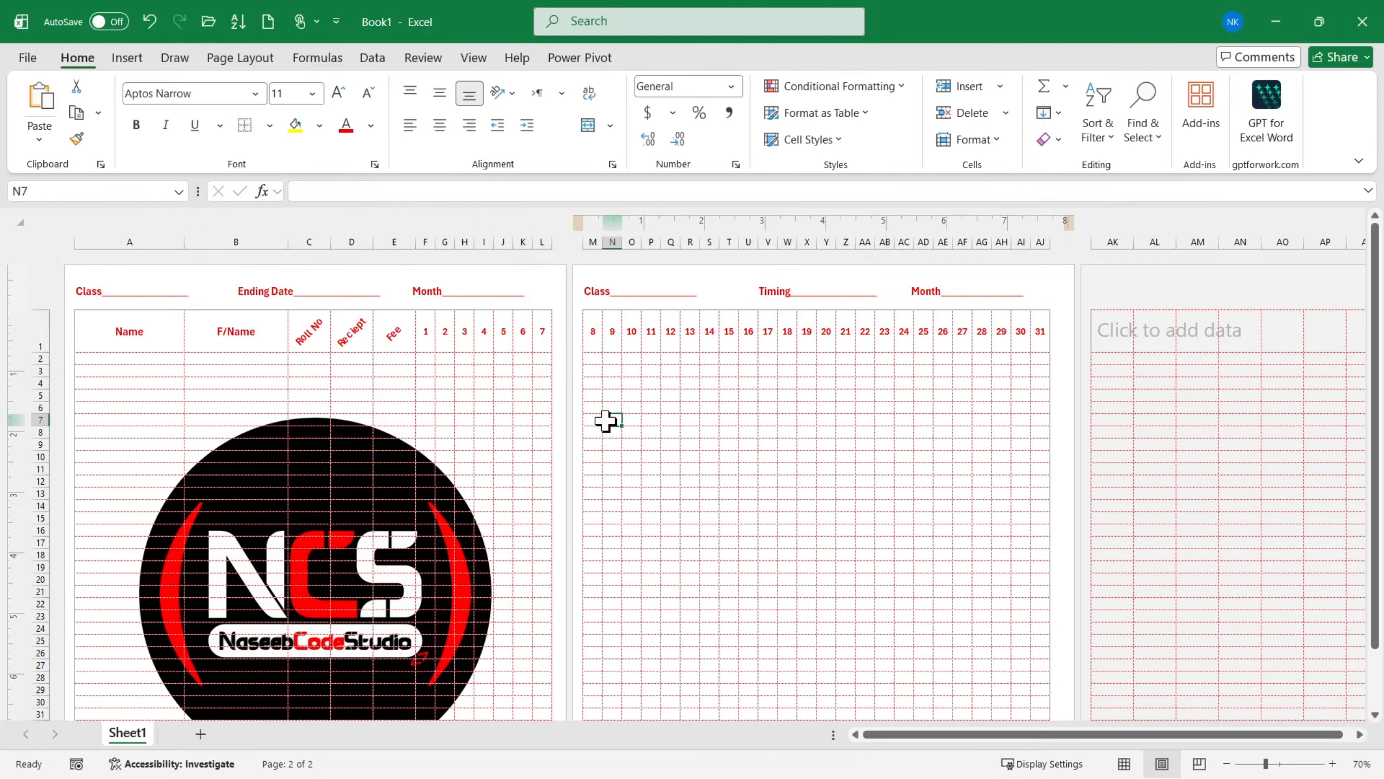
scroll(387, 470, down, 4)
scroll(387, 469, up, 4)
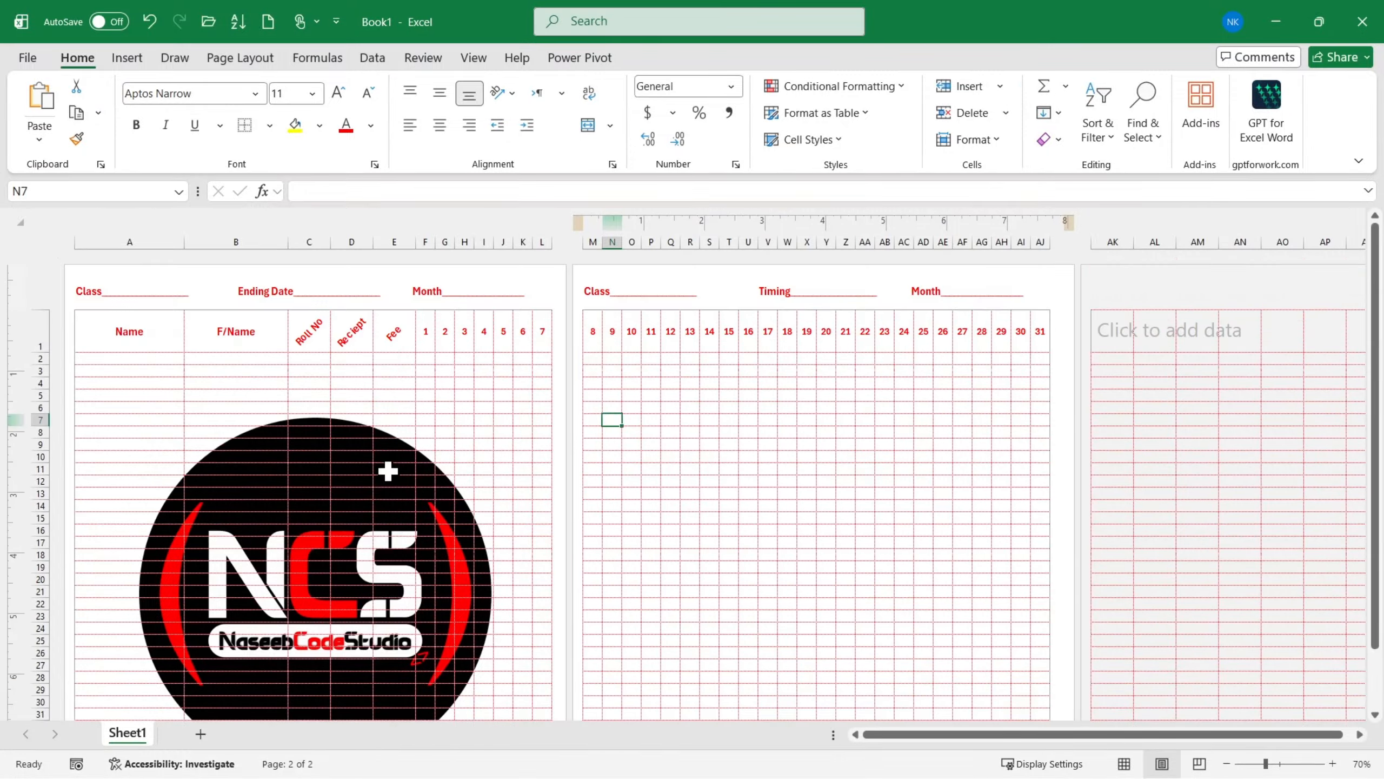
- Copy the picture code and its blank lines from the first page's center header into the second page's center header, dismissing the picture selection
click(331, 296)
drag(358, 412, 219, 276)
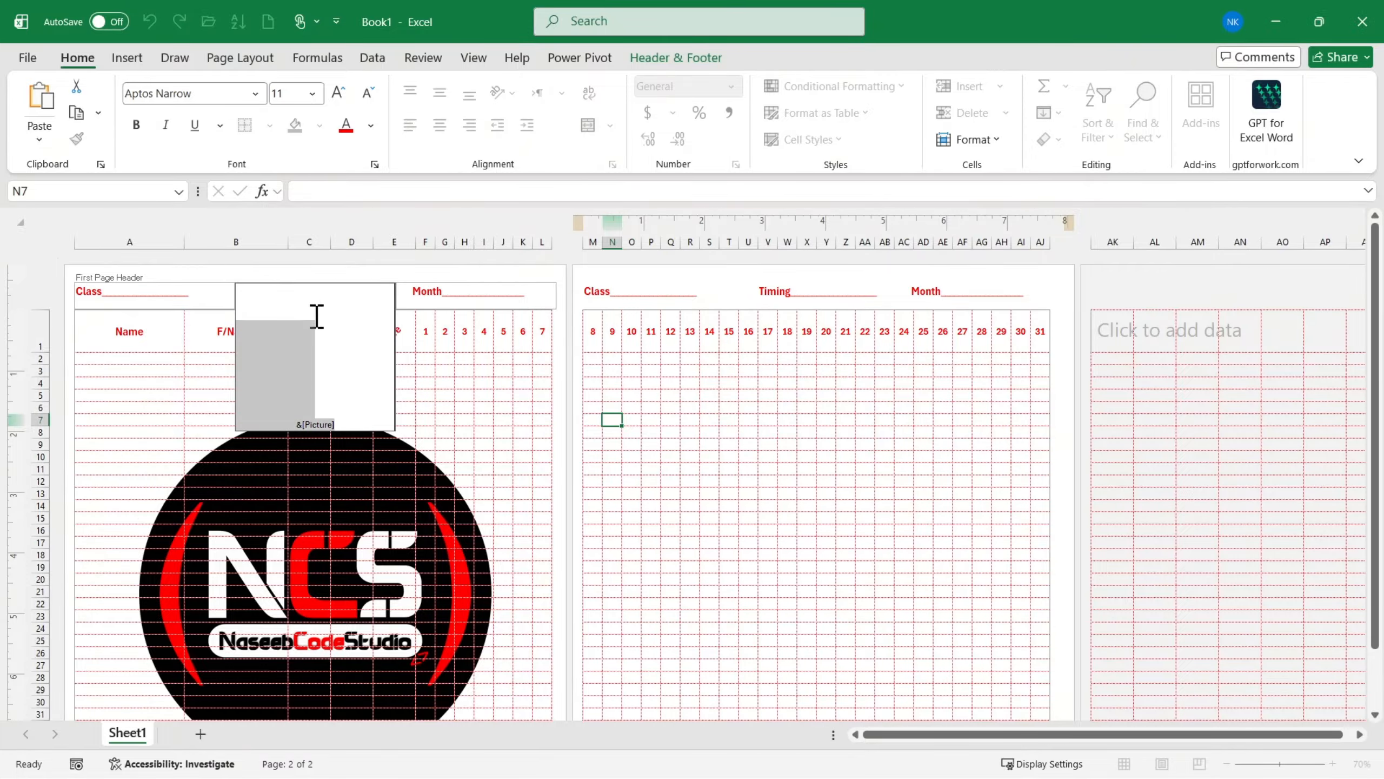
click(344, 339)
key(ctrl+a)
key(ctrl+c)
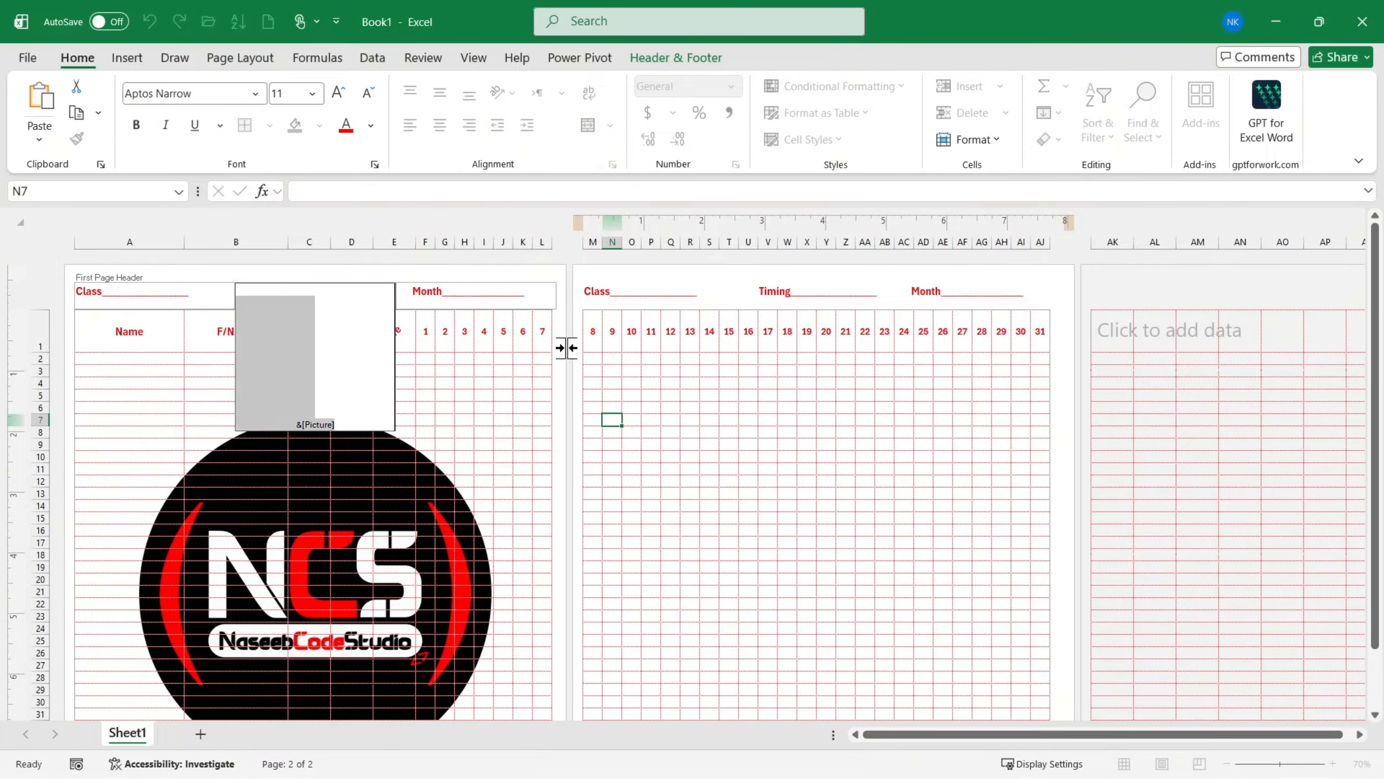
click(748, 357)
click(774, 298)
key(ctrl+v)
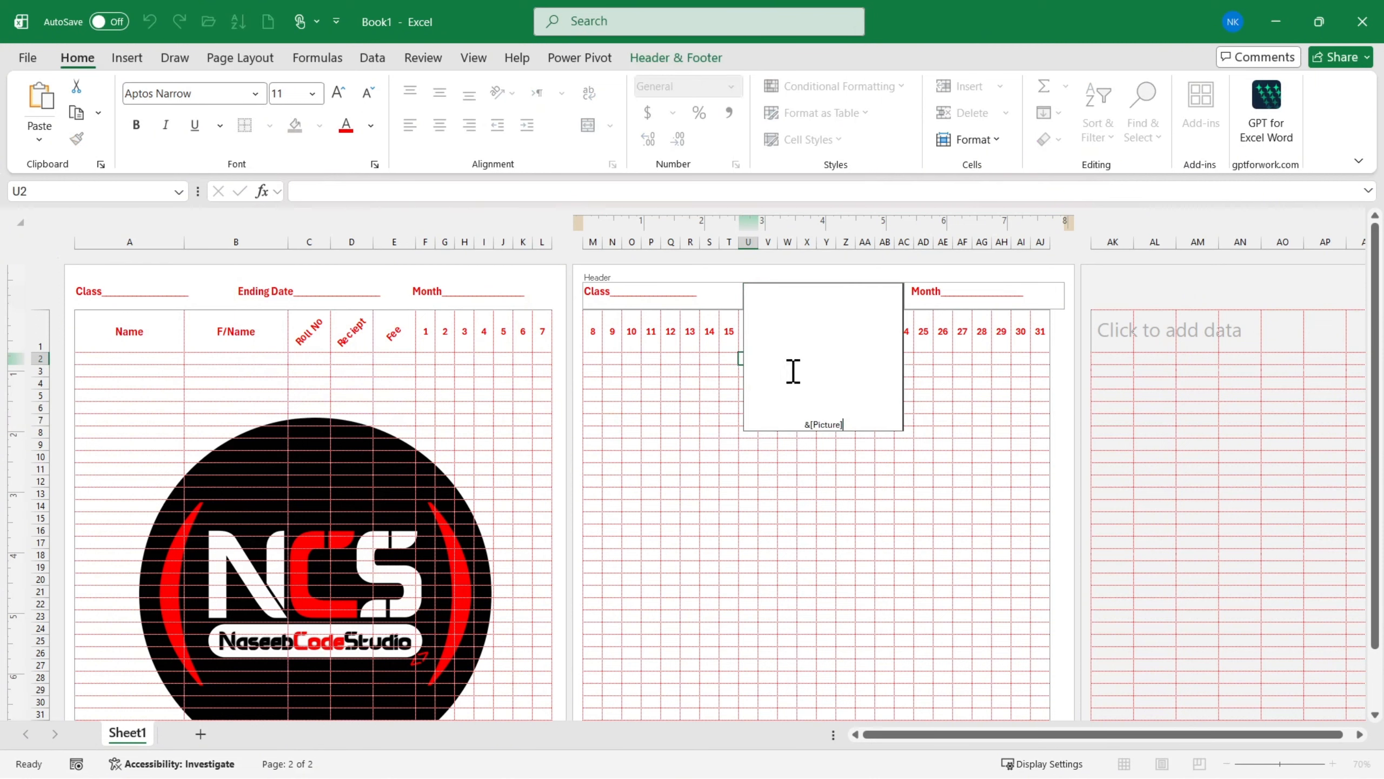
click(698, 548)
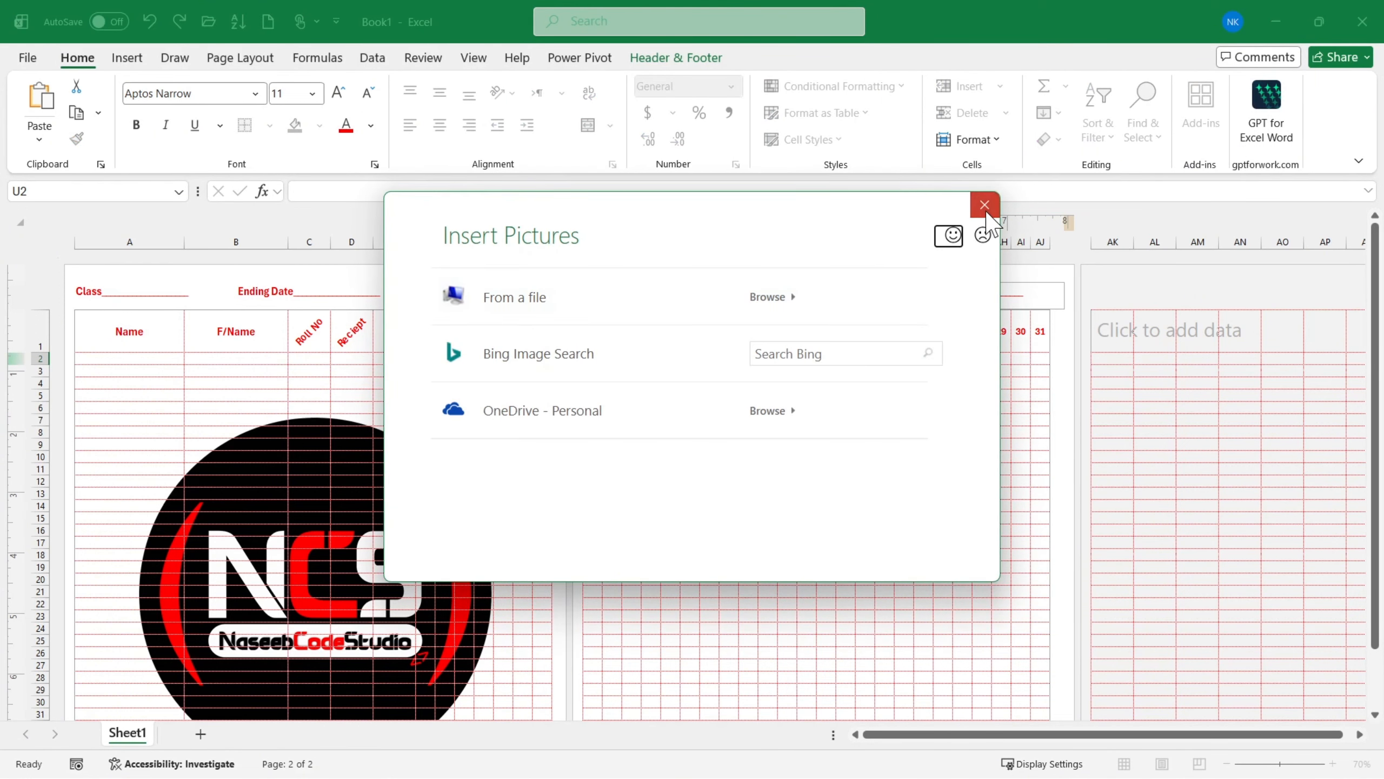
click(985, 212)
- Paste the copied picture code into the second page's center header again and load NCS.png from the Downloads folder for it
click(800, 303)
click(847, 365)
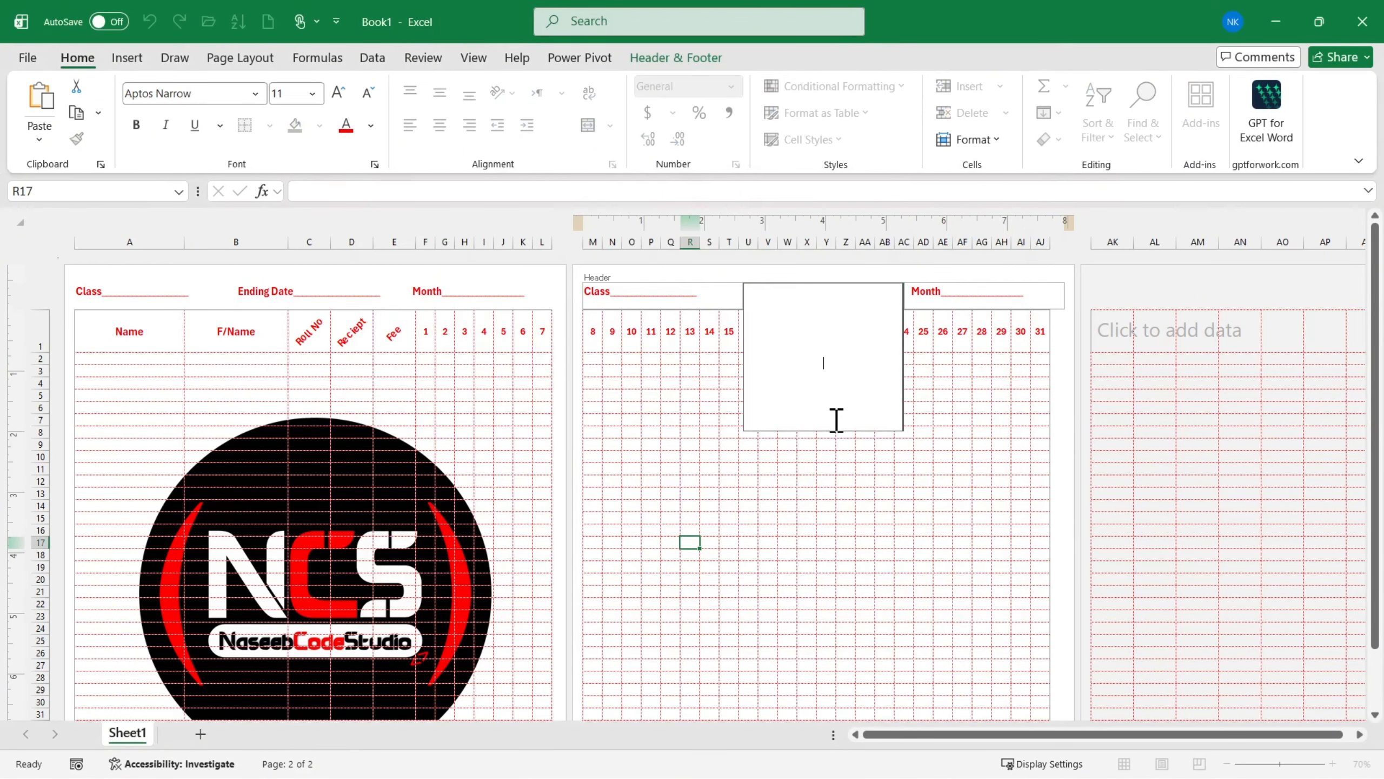
key(ctrl+v)
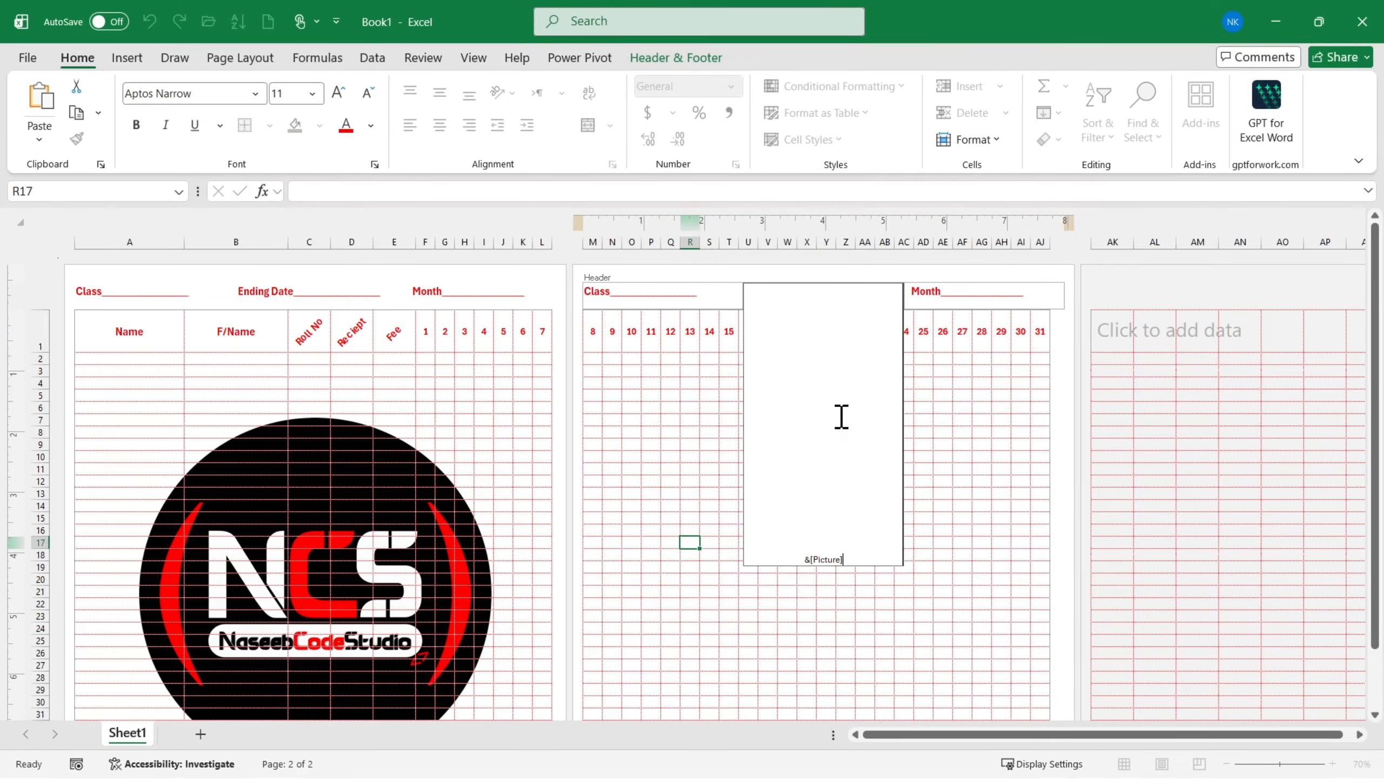
click(648, 469)
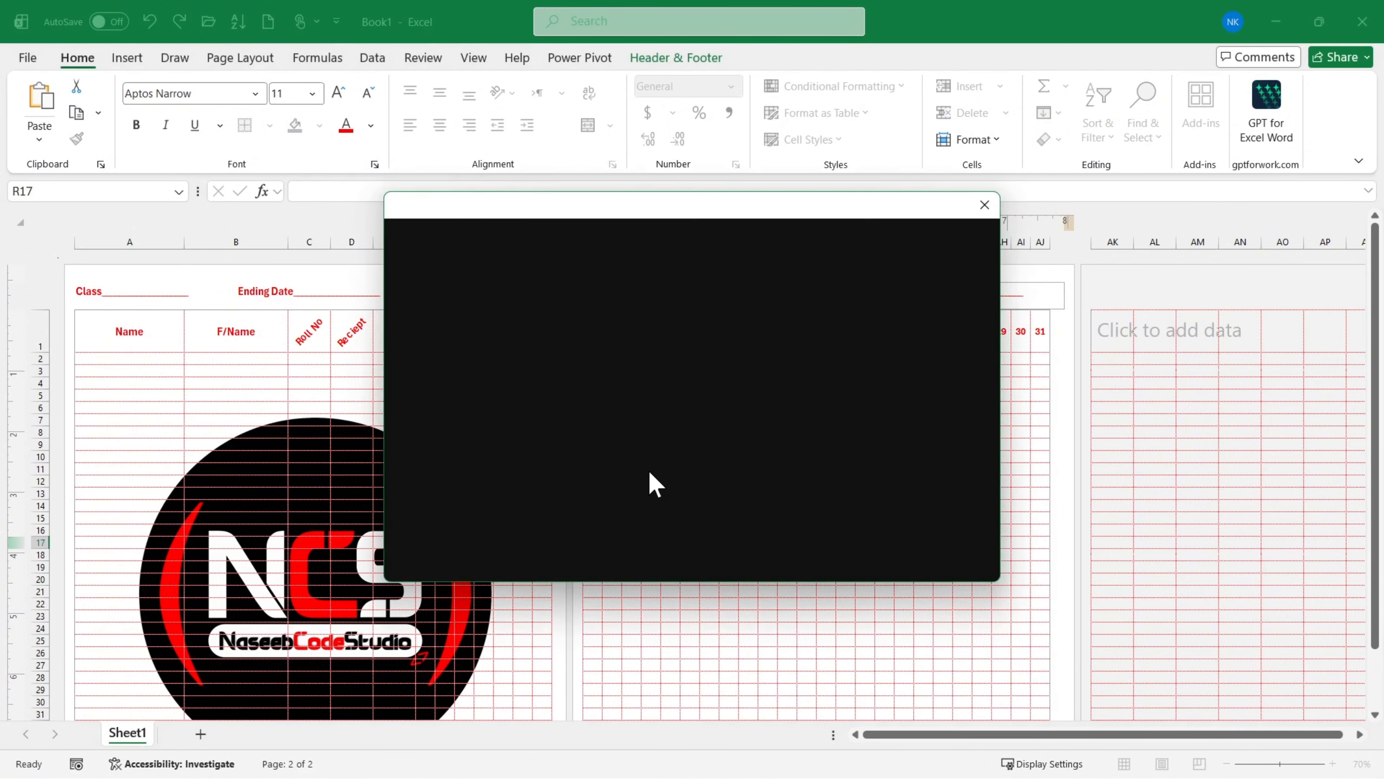
click(783, 315)
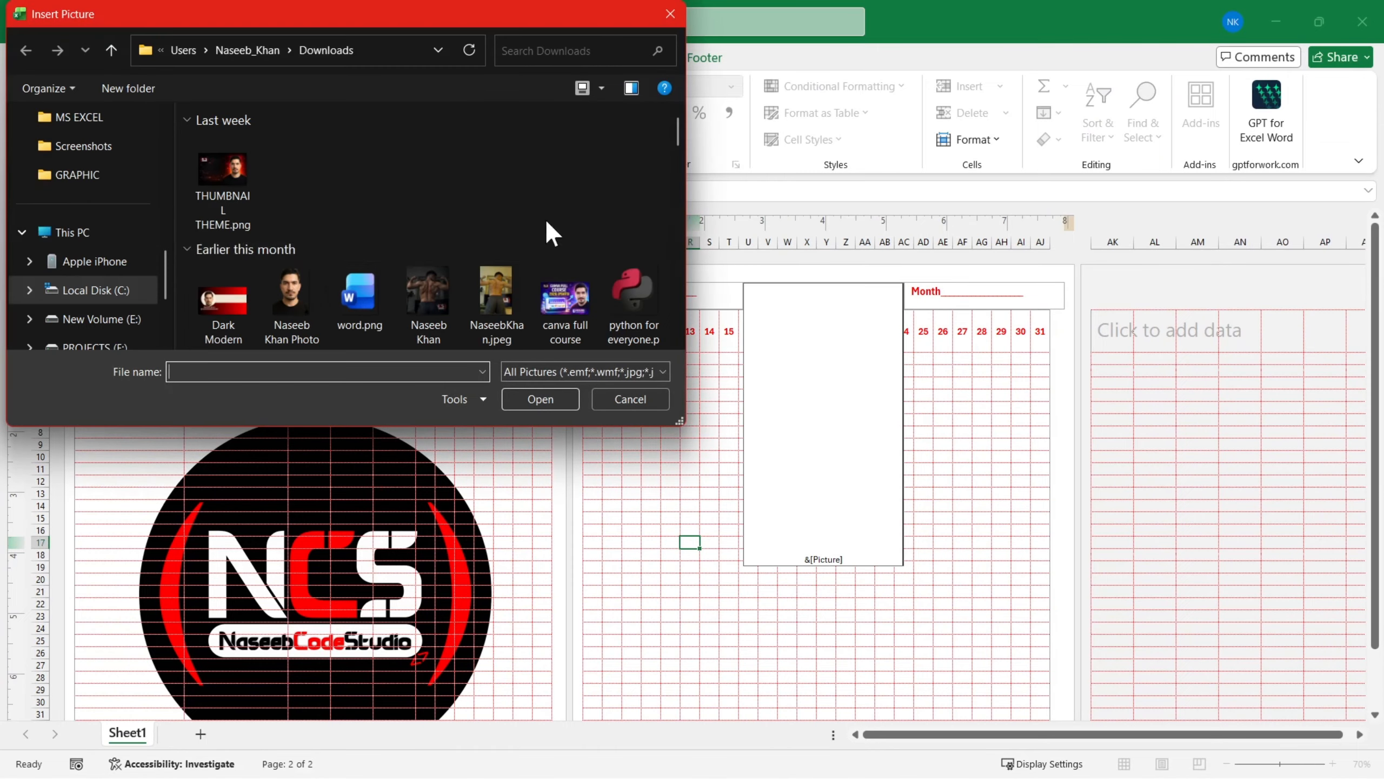
scroll(547, 232, down, 10)
scroll(356, 278, down, 15)
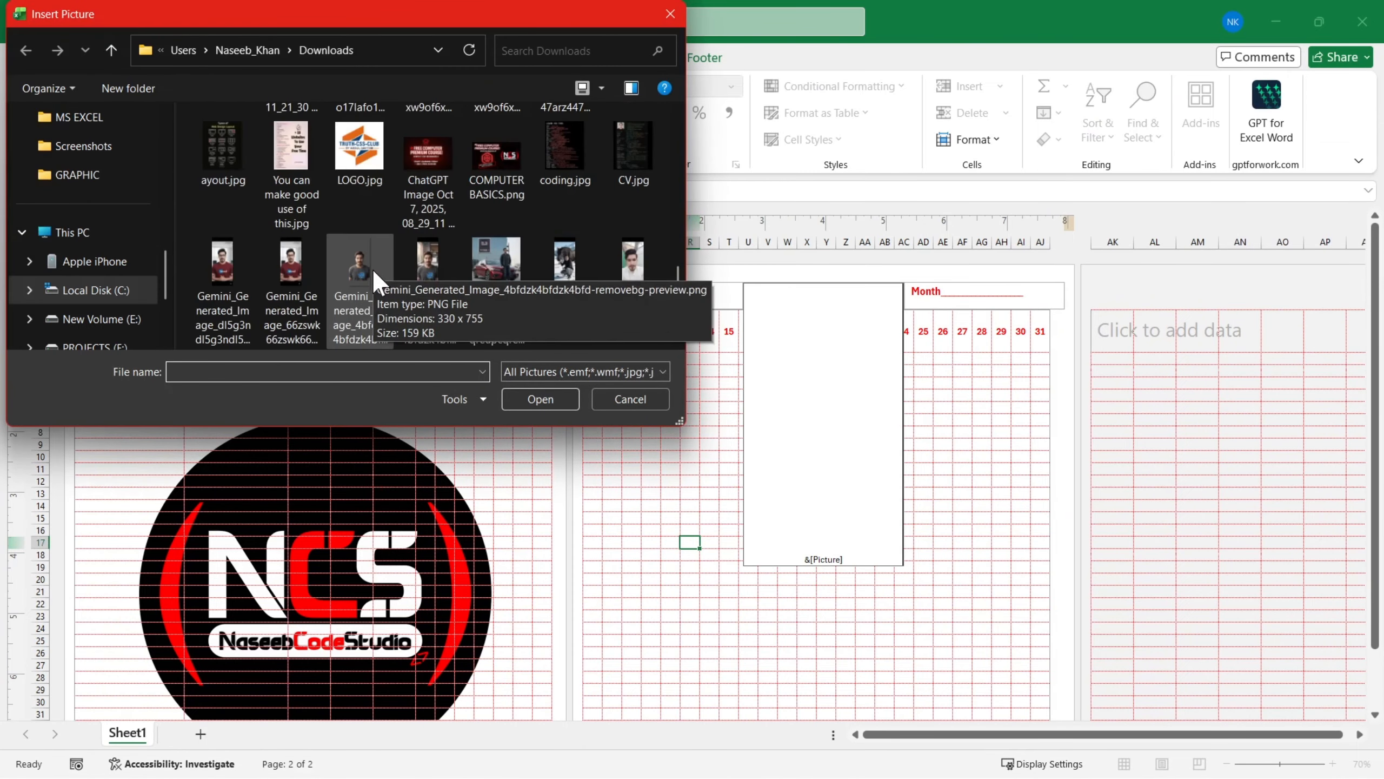
double_click(354, 276)
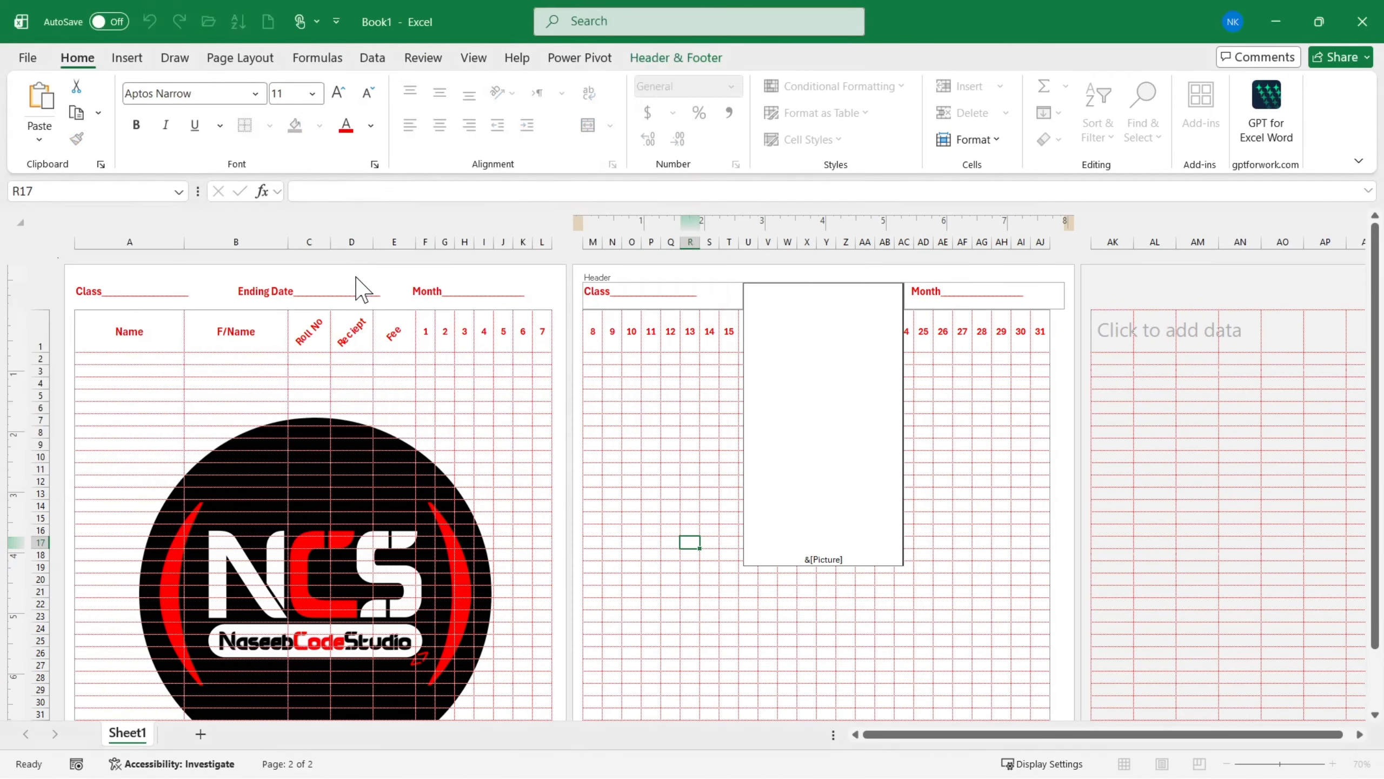
click(650, 469)
scroll(810, 556, down, 4)
scroll(772, 520, up, 4)
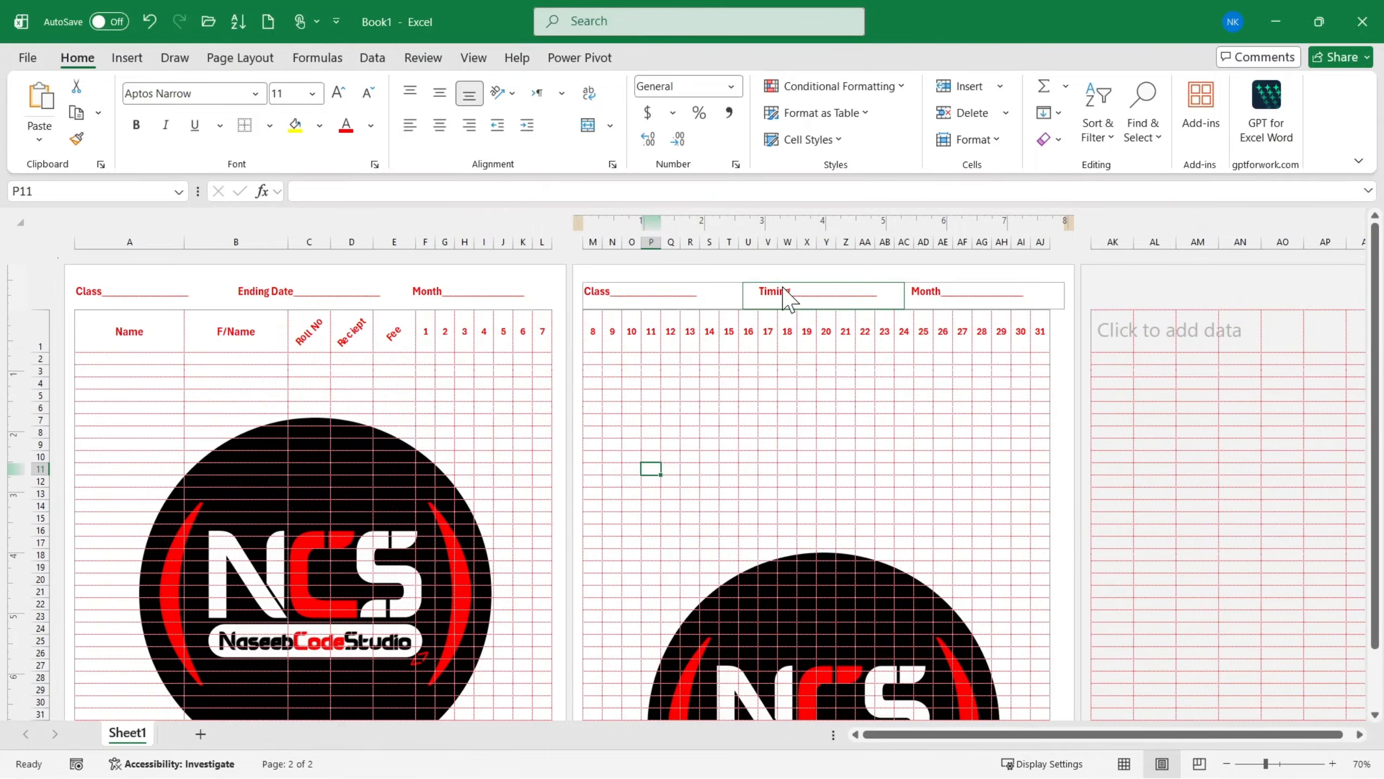
- Raise the second page's header picture by removing some blank lines above it
click(788, 300)
click(844, 533)
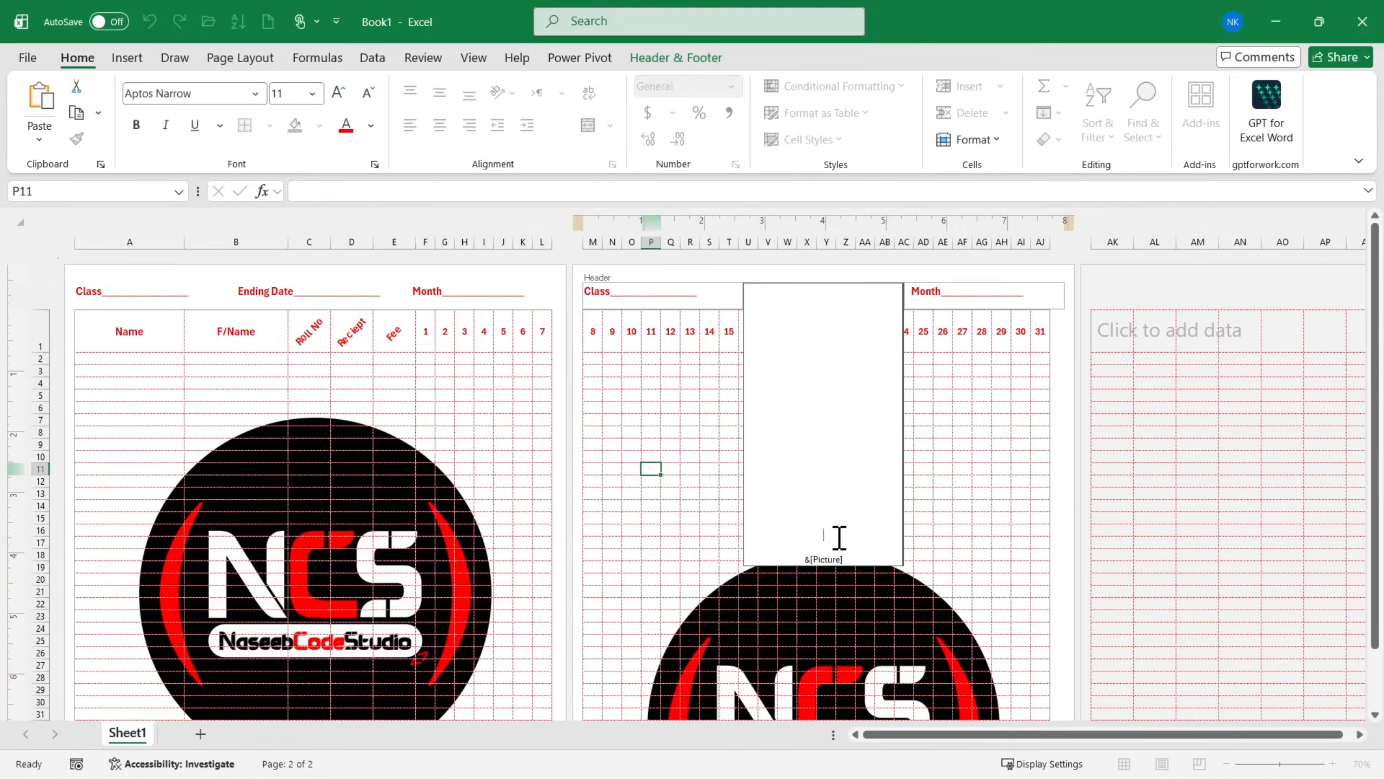
click(942, 507)
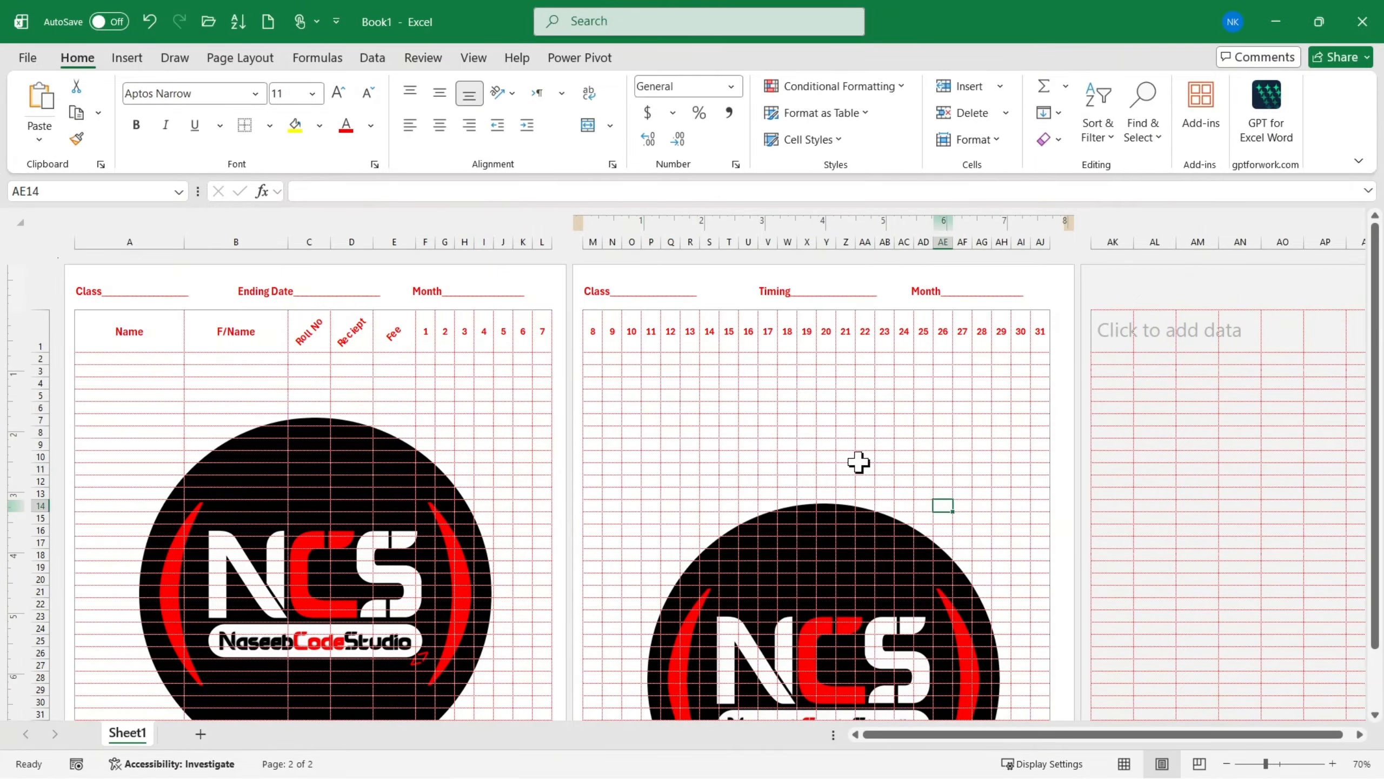
- Rebuild the blank lines above the second page's header picture and compare its placement with the first page's logo
click(819, 301)
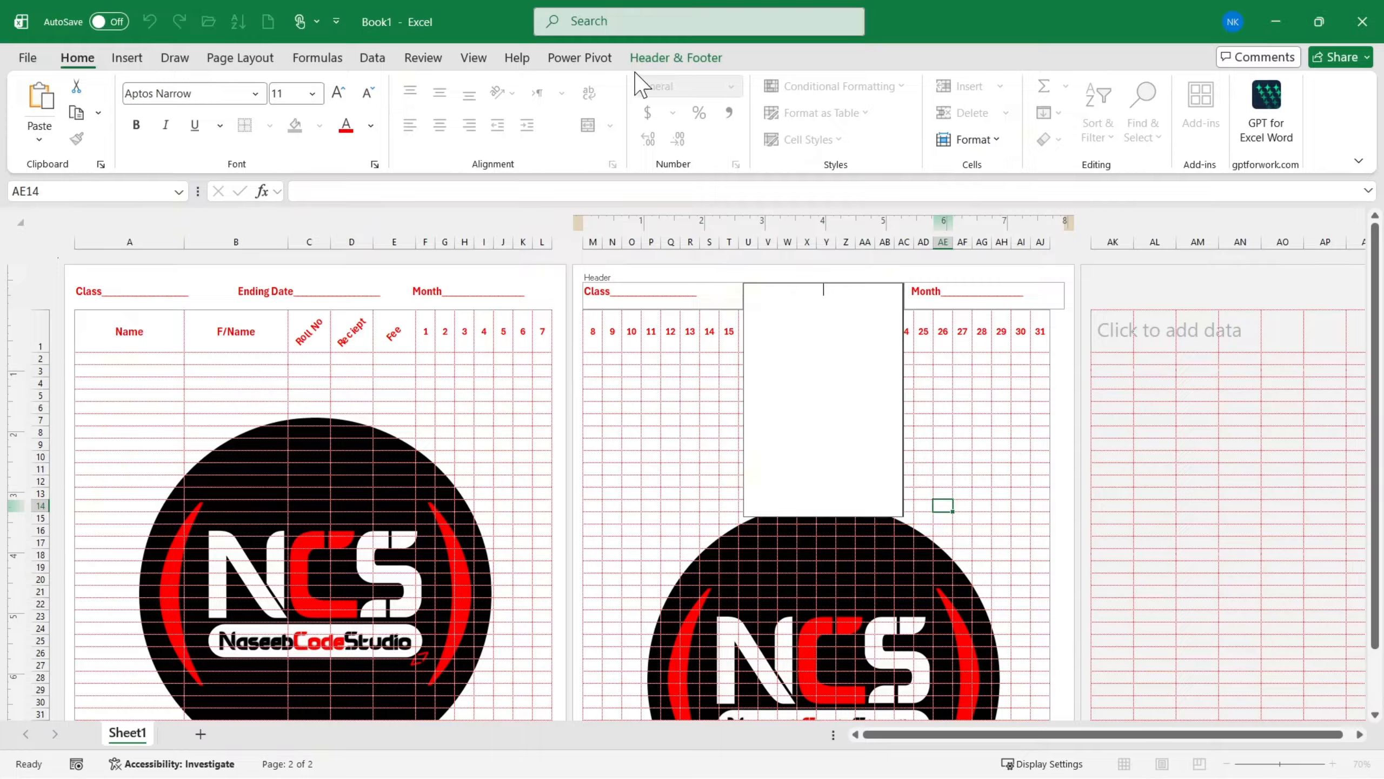
click(665, 57)
click(453, 109)
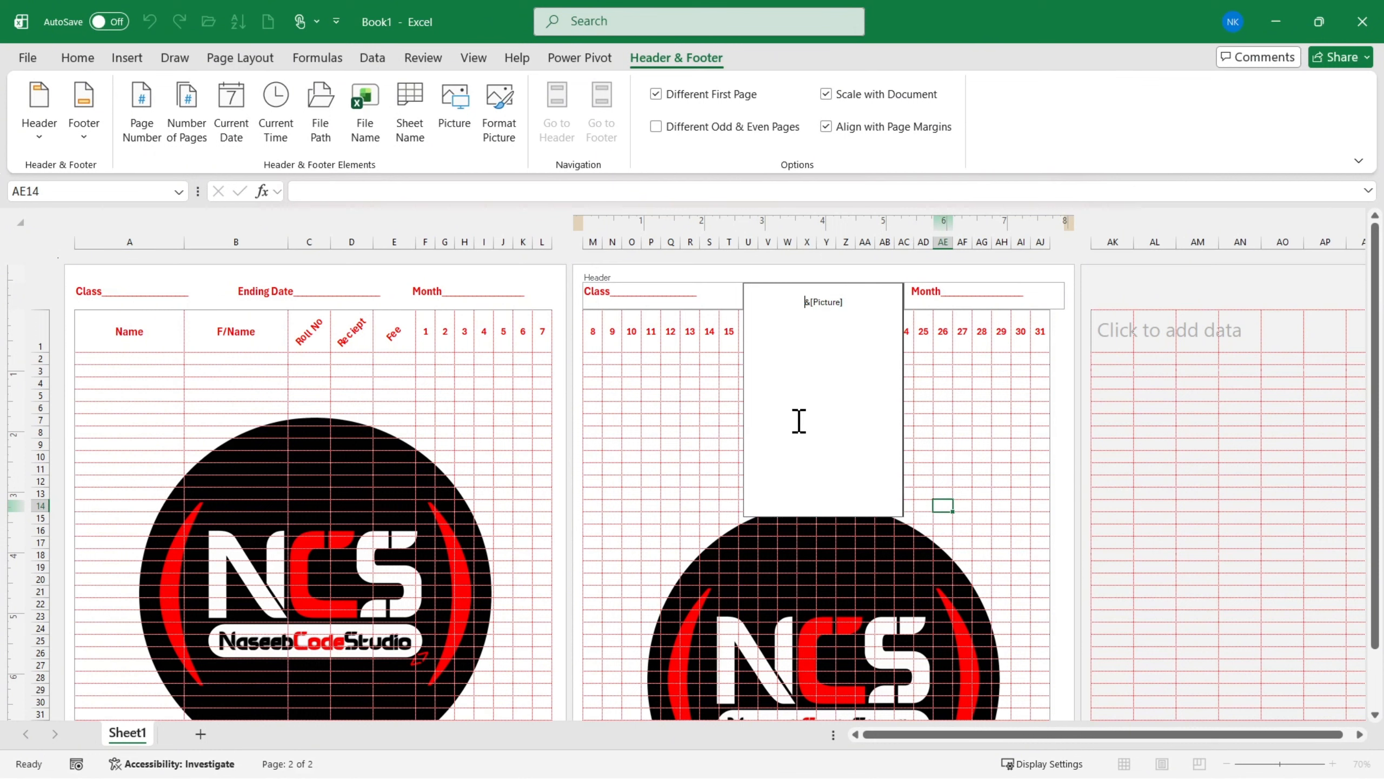
key(Return)
key(Return)
key(Return)
key(Return)
key(Return)
key(Return)
key(Return)
key(Return)
key(Return)
key(Return)
key(Return)
click(673, 447)
scroll(855, 556, down, 2)
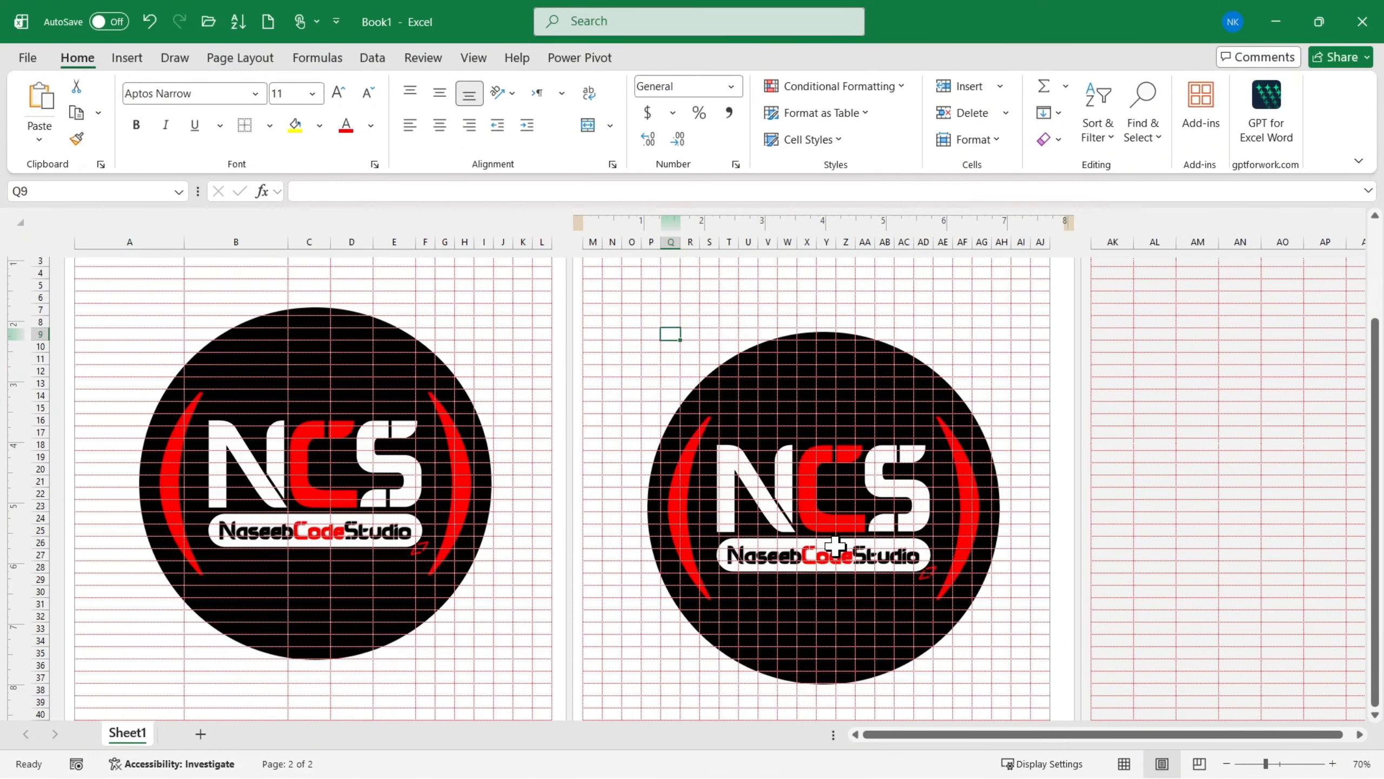
scroll(828, 606, up, 3)
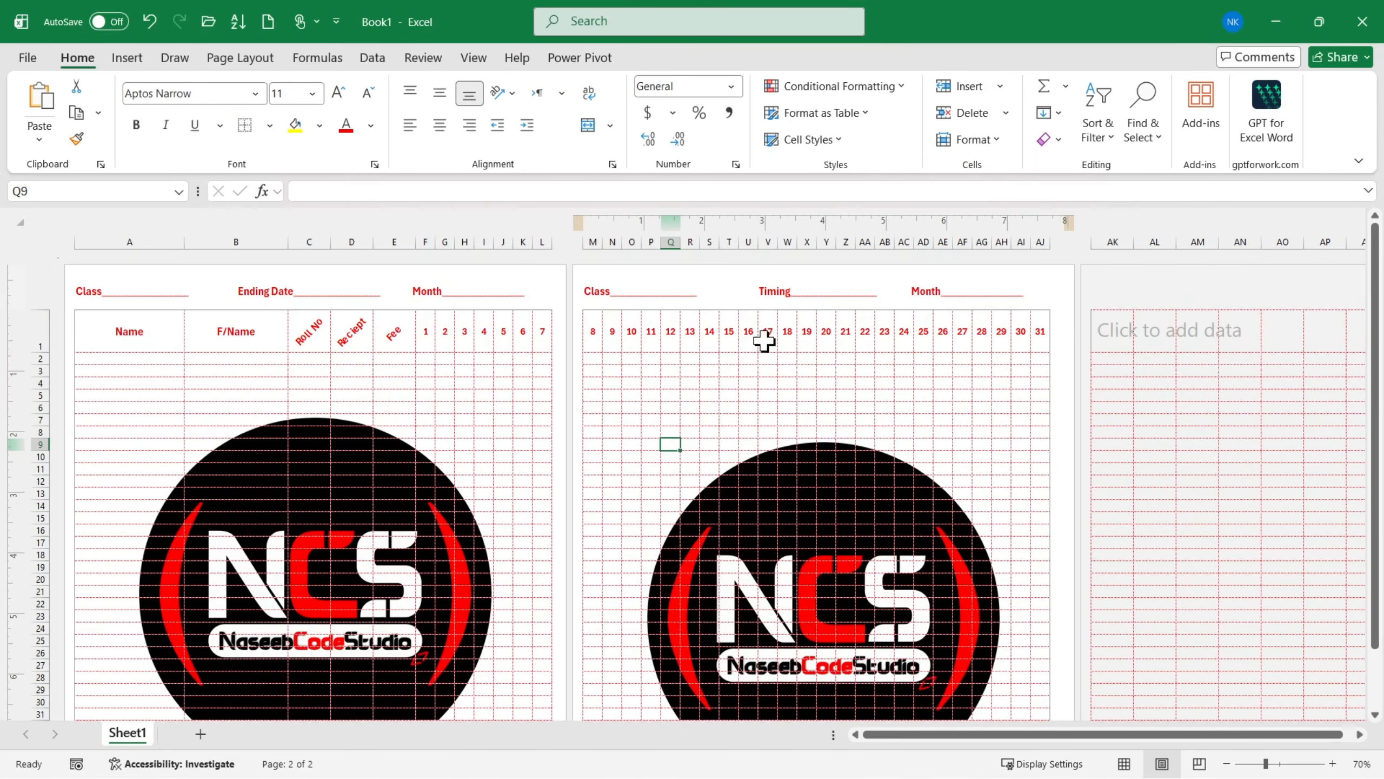
- Delete two blank lines above the second page's header picture to align it with the first page's logo
click(781, 304)
click(827, 337)
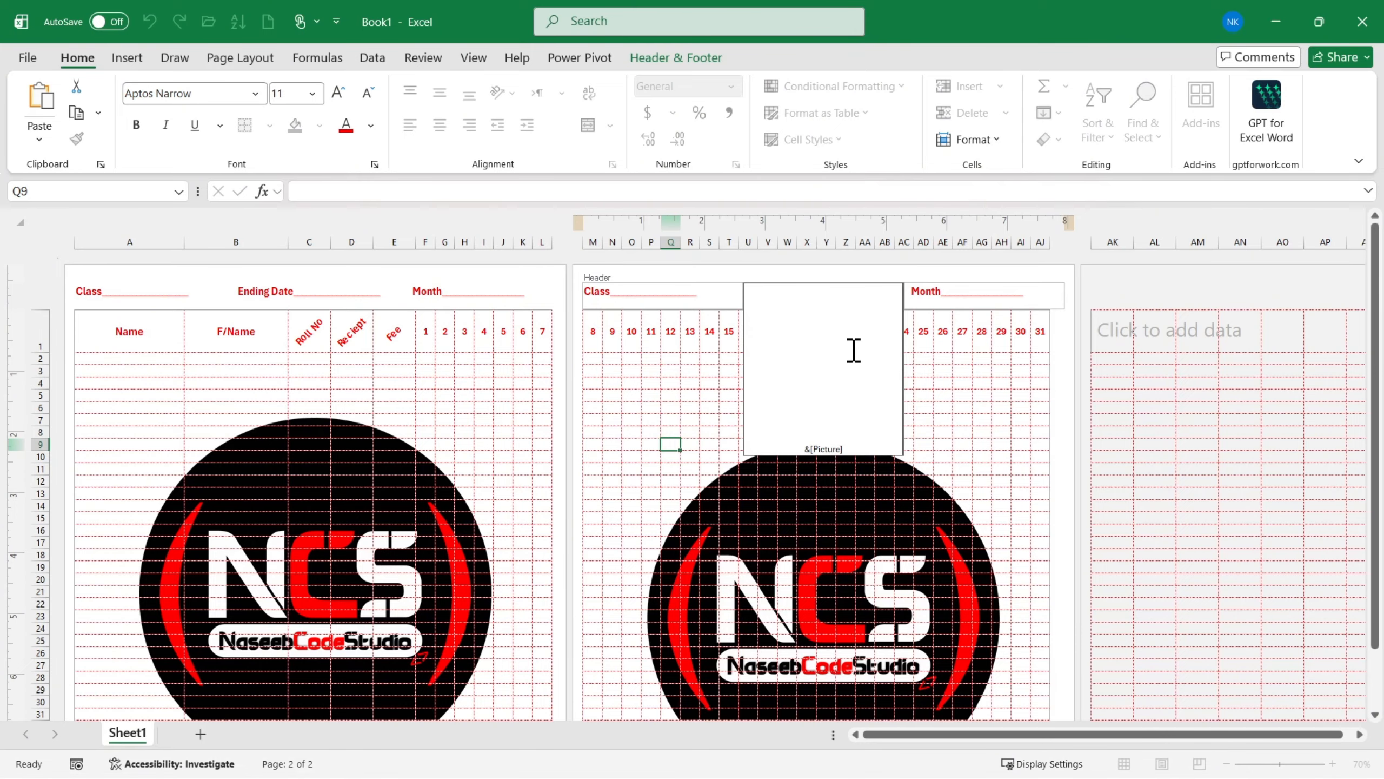
key(BackSpace)
key(BackSpace)
click(866, 555)
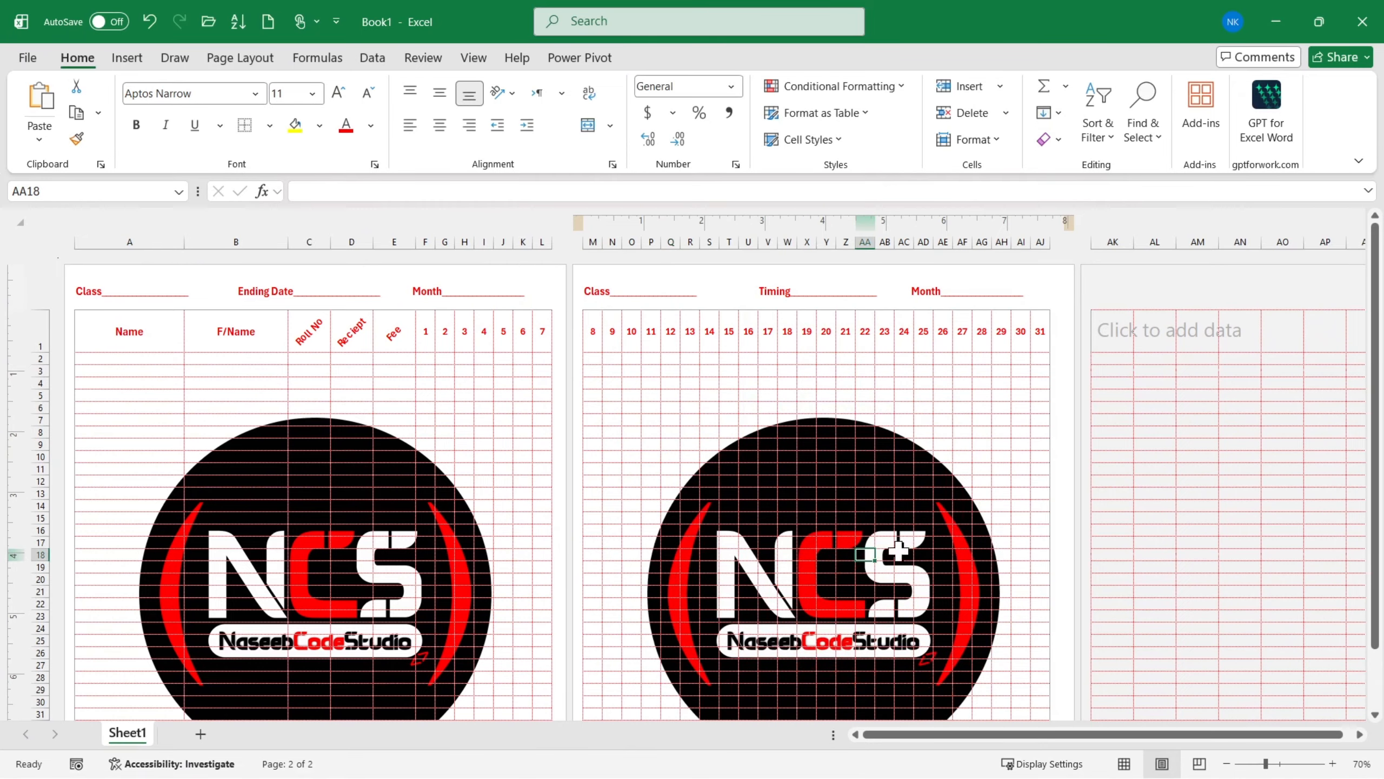
scroll(853, 491, down, 4)
scroll(899, 489, up, 3)
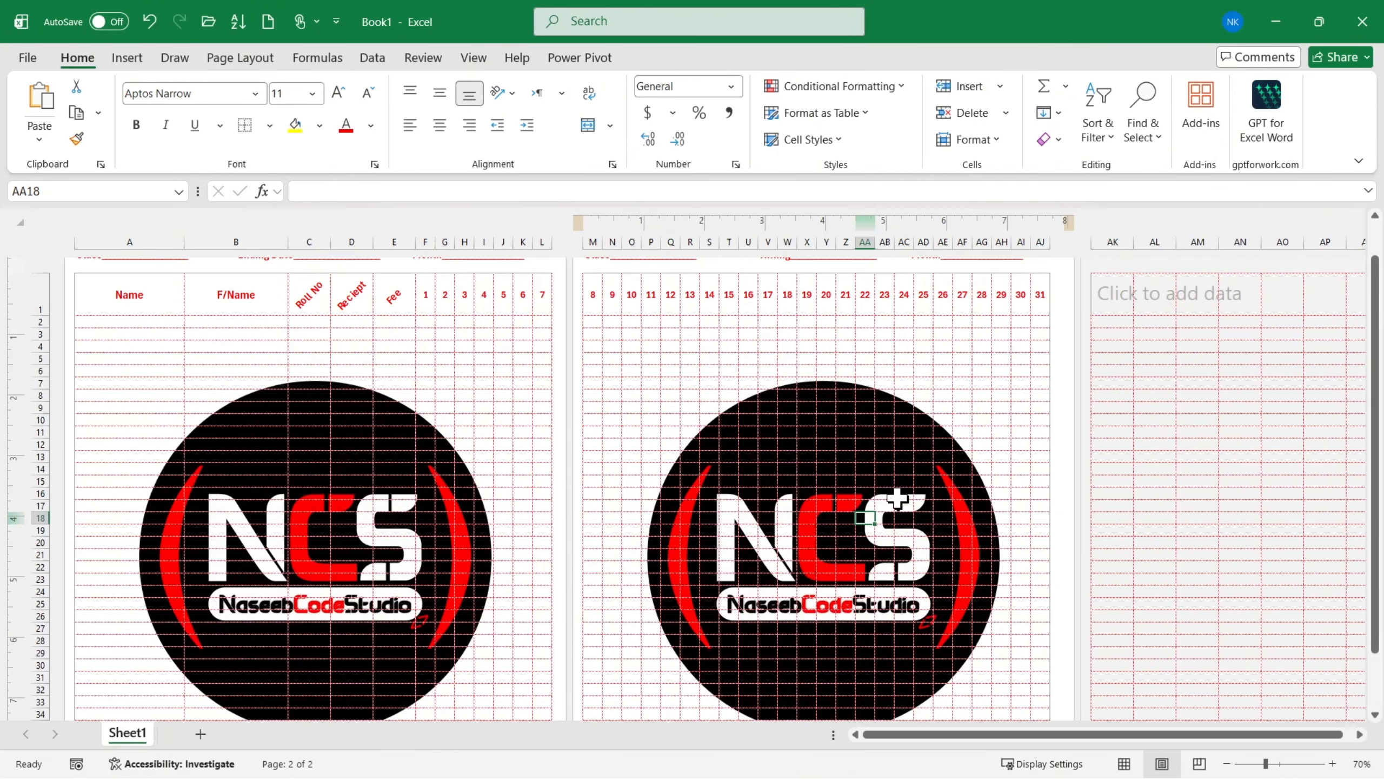
- Preview both pages of the printout to check the logo's placement on each
key(ctrl+p)
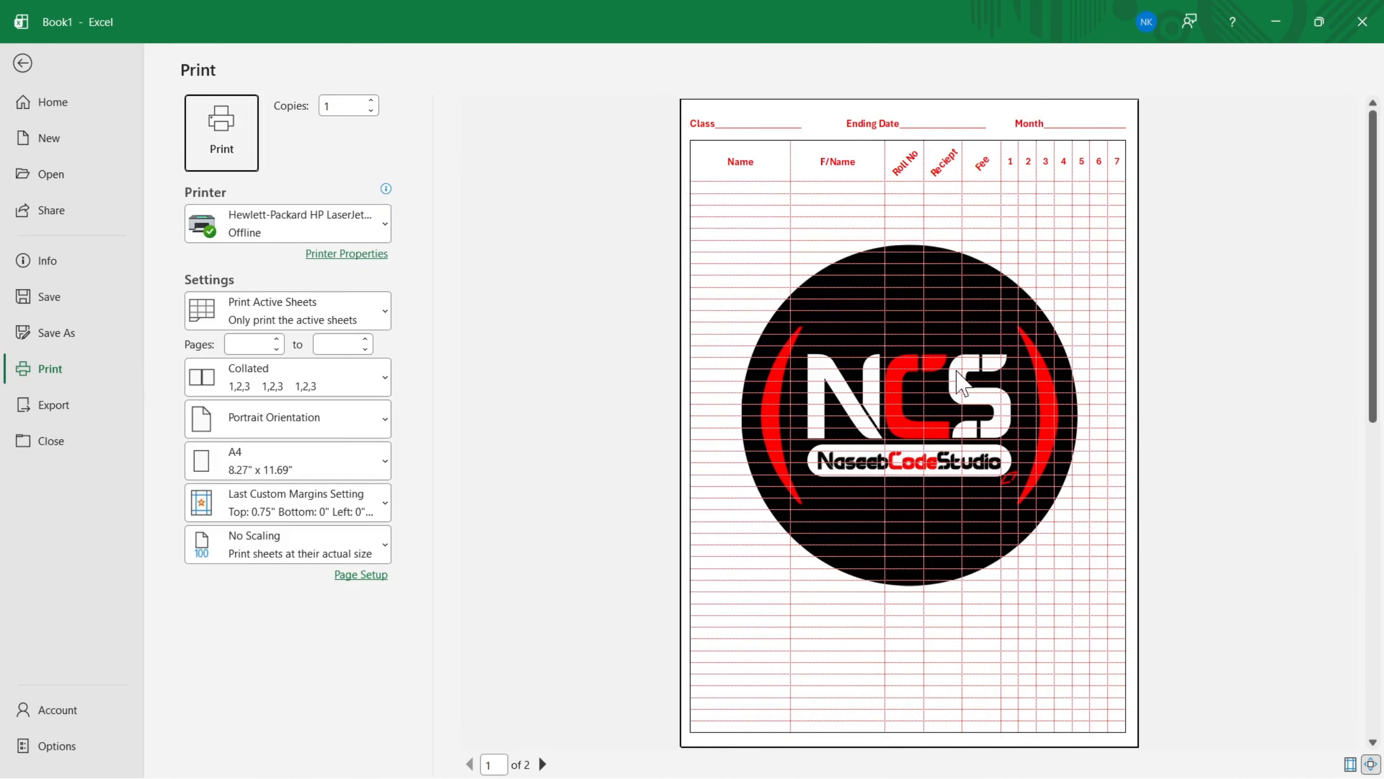
scroll(867, 316, down, 1)
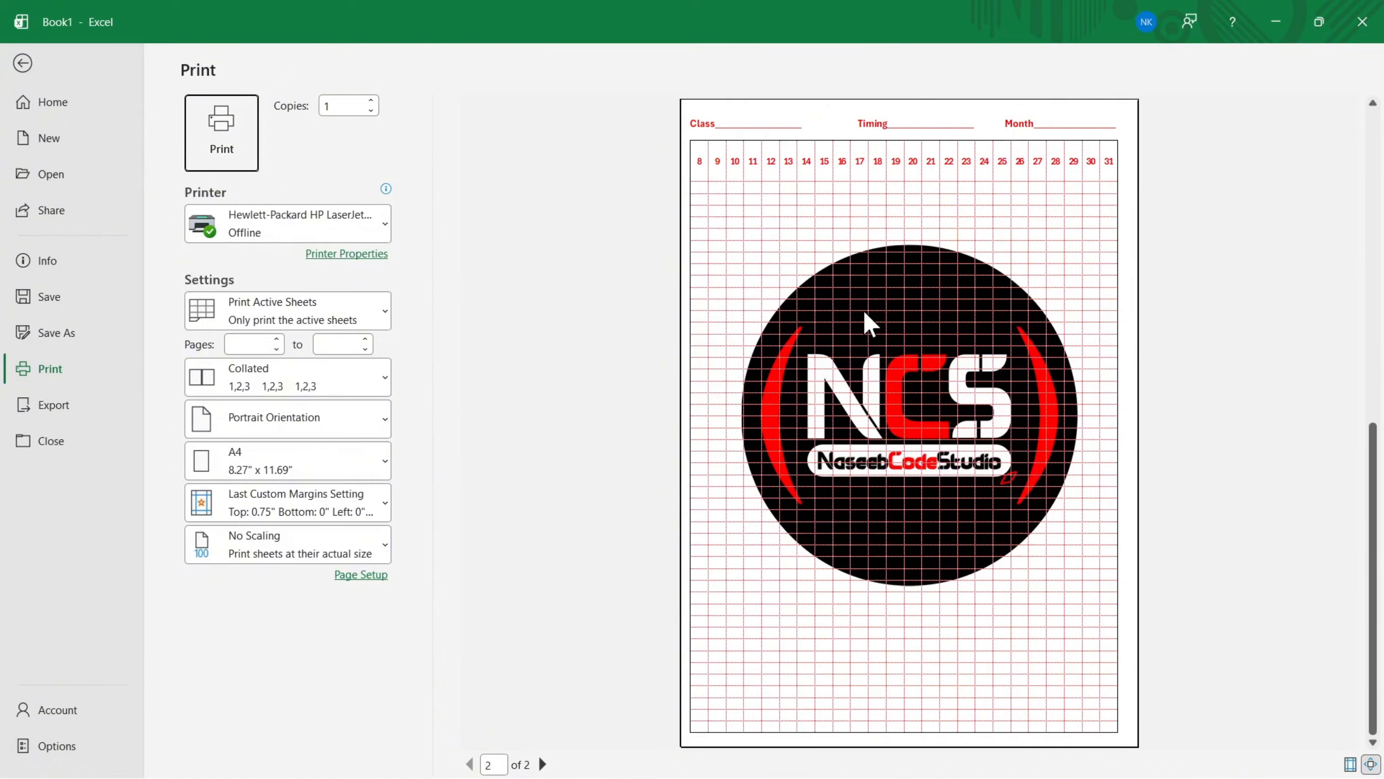
scroll(863, 321, up, 1)
scroll(862, 327, down, 1)
scroll(866, 338, up, 1)
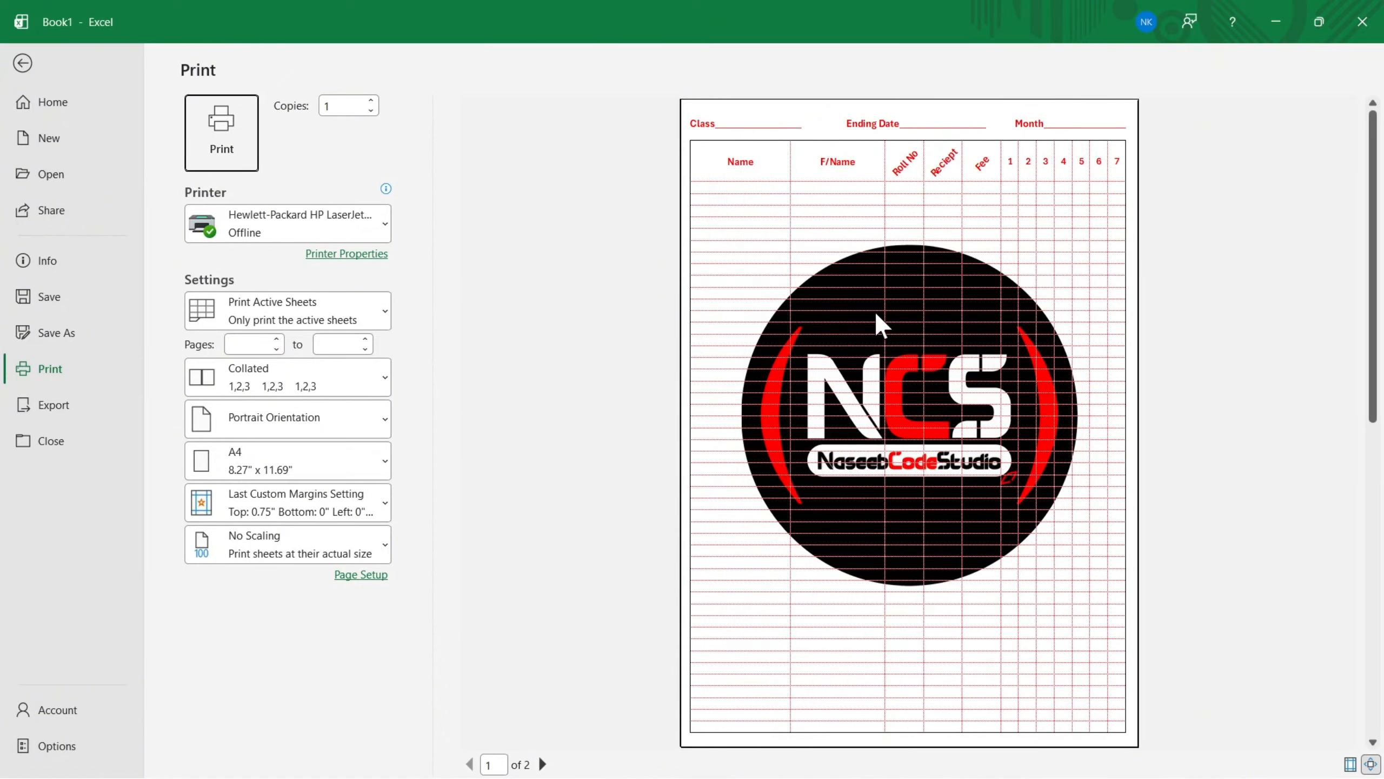
- Start saving the workbook under a new name, choosing the Desktop folder and opening the file name for editing
click(68, 338)
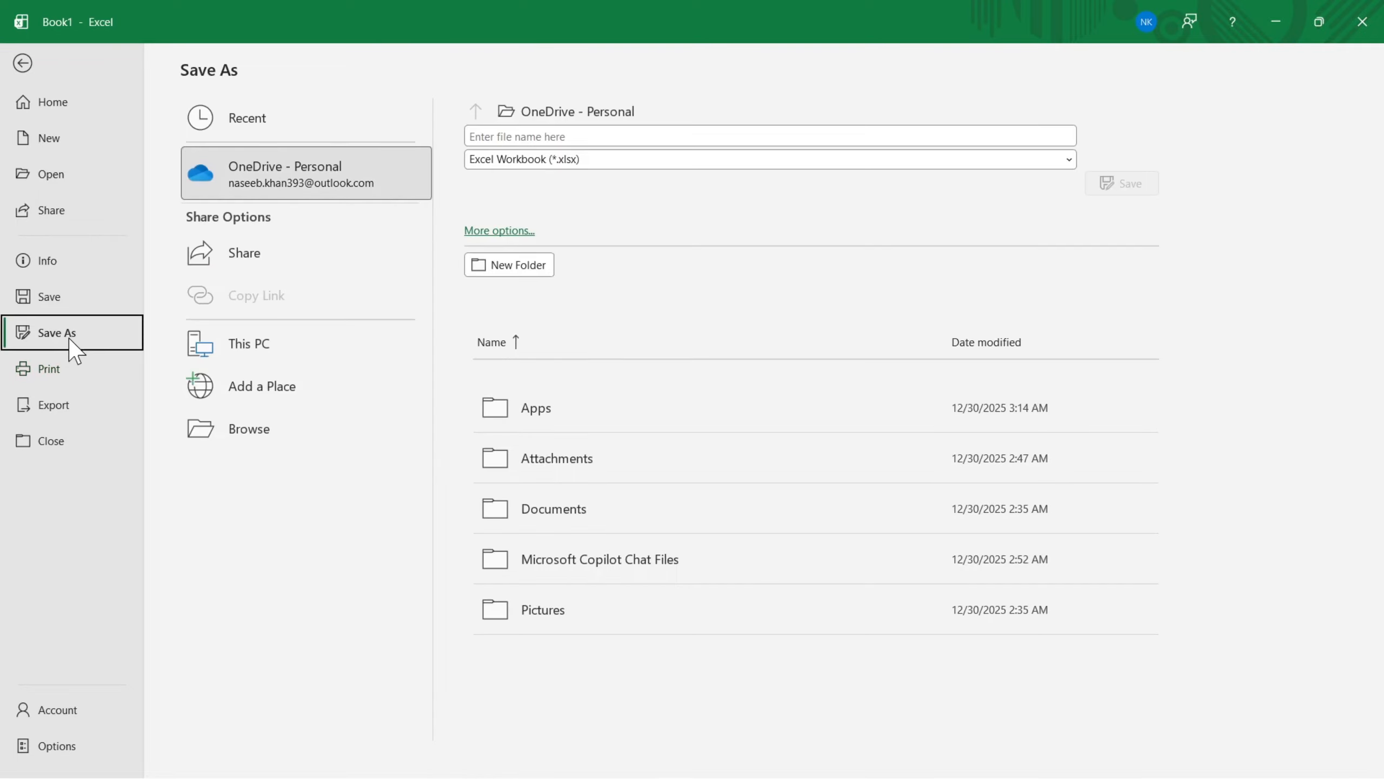
click(251, 436)
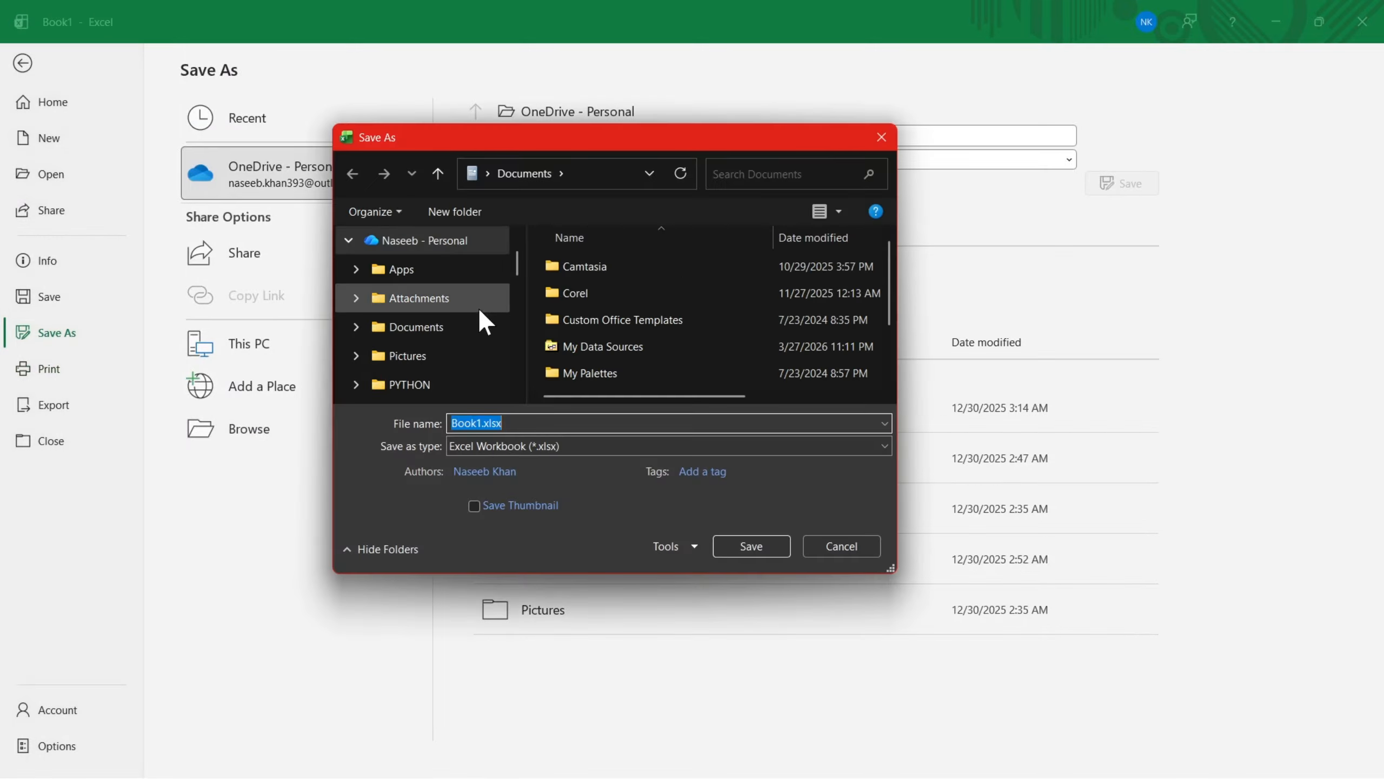
scroll(479, 314, down, 5)
click(411, 330)
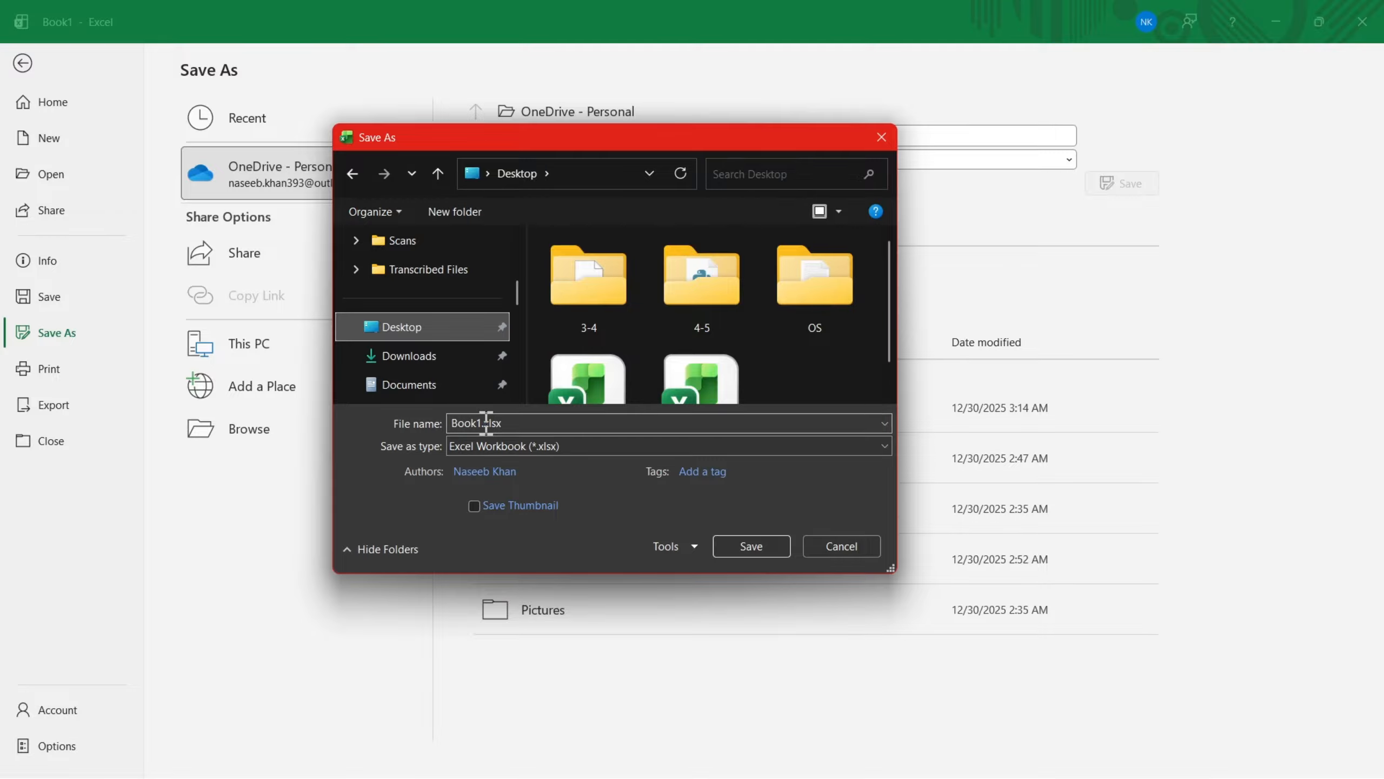
click(486, 423)
click(487, 424)
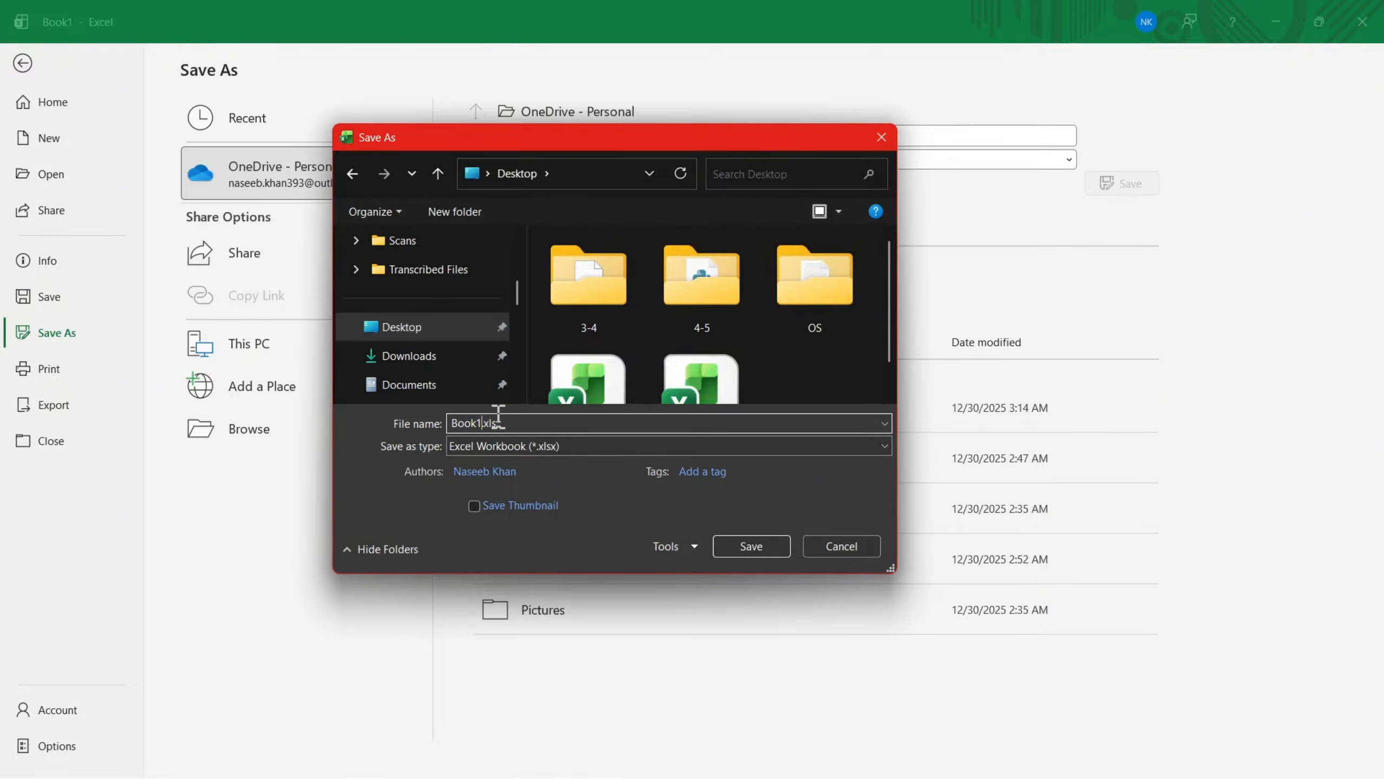
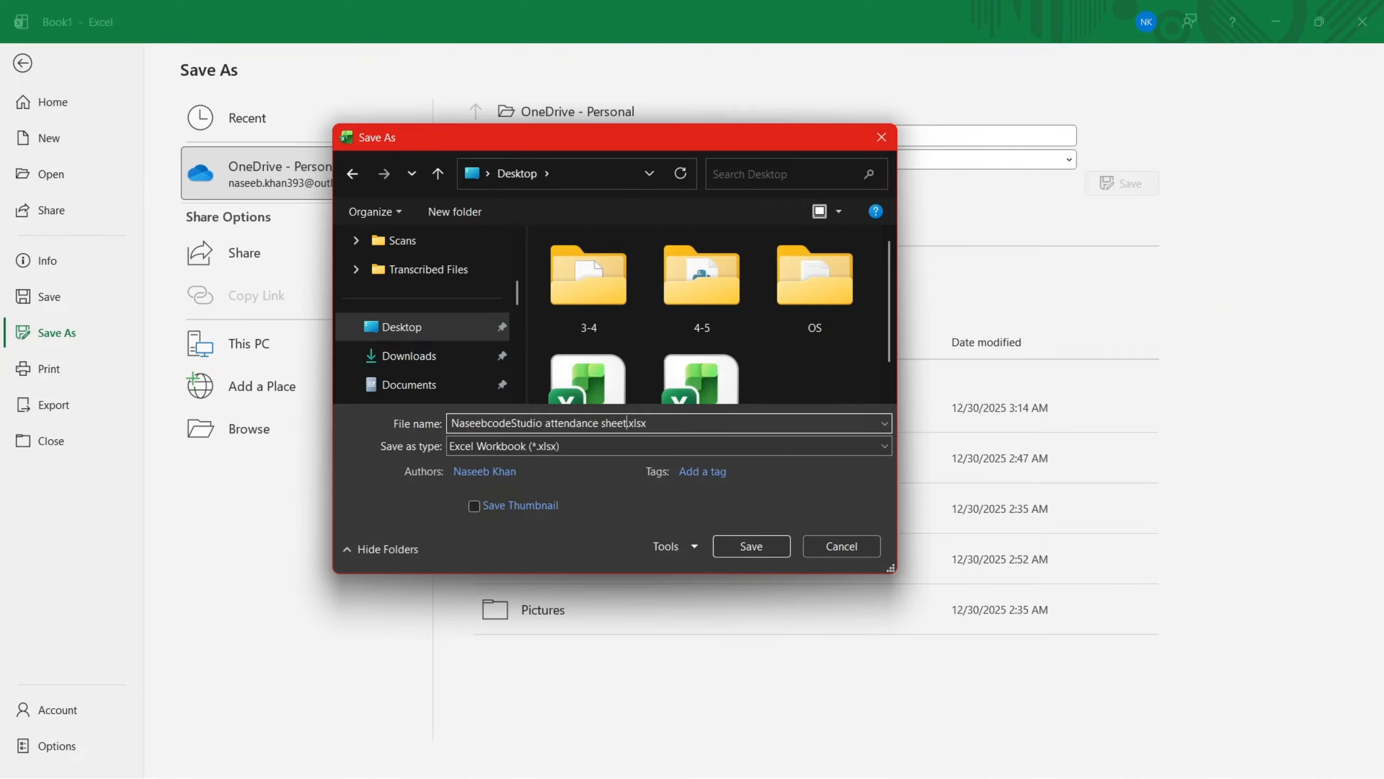
- Save the workbook as NaseebcodeStudio attendance sheet.xlsx on the Desktop, and save a PDF copy there under the same name
click(738, 540)
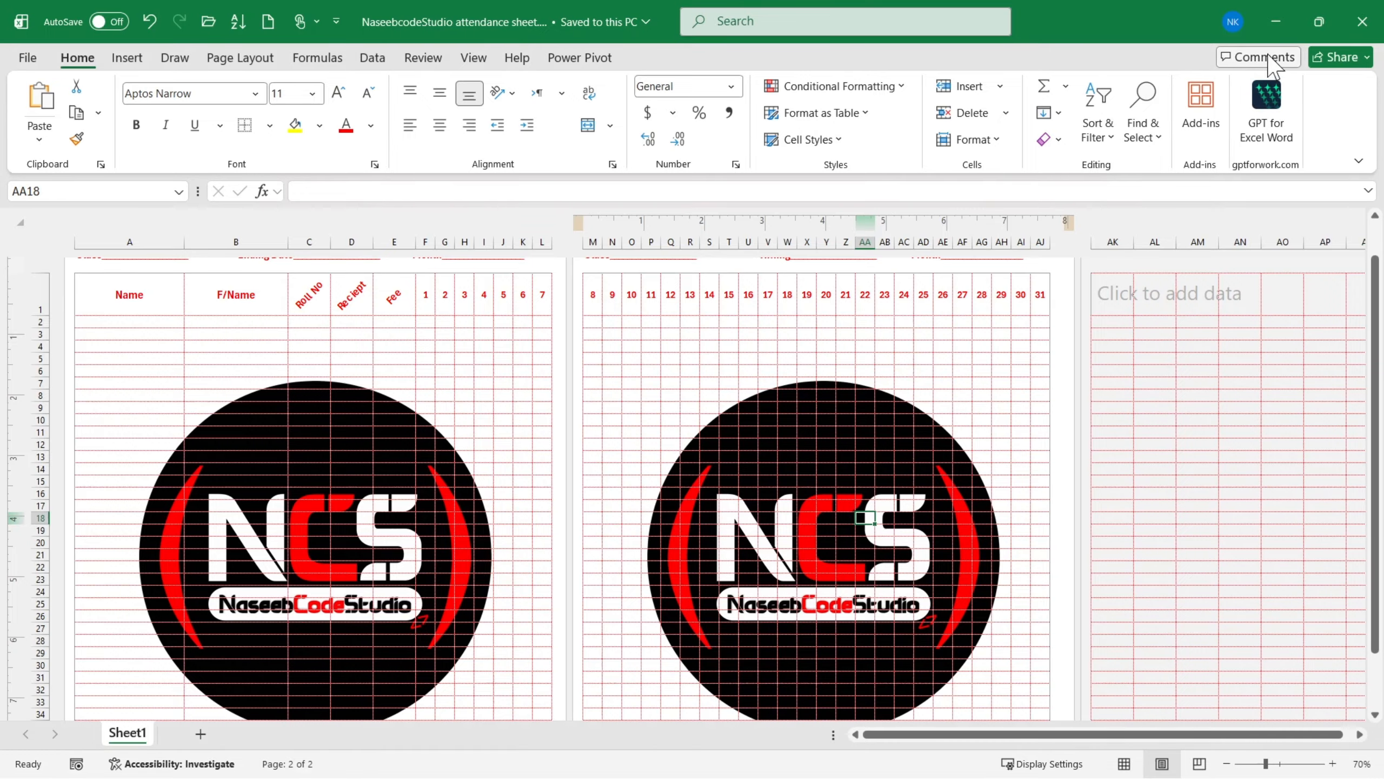
click(27, 58)
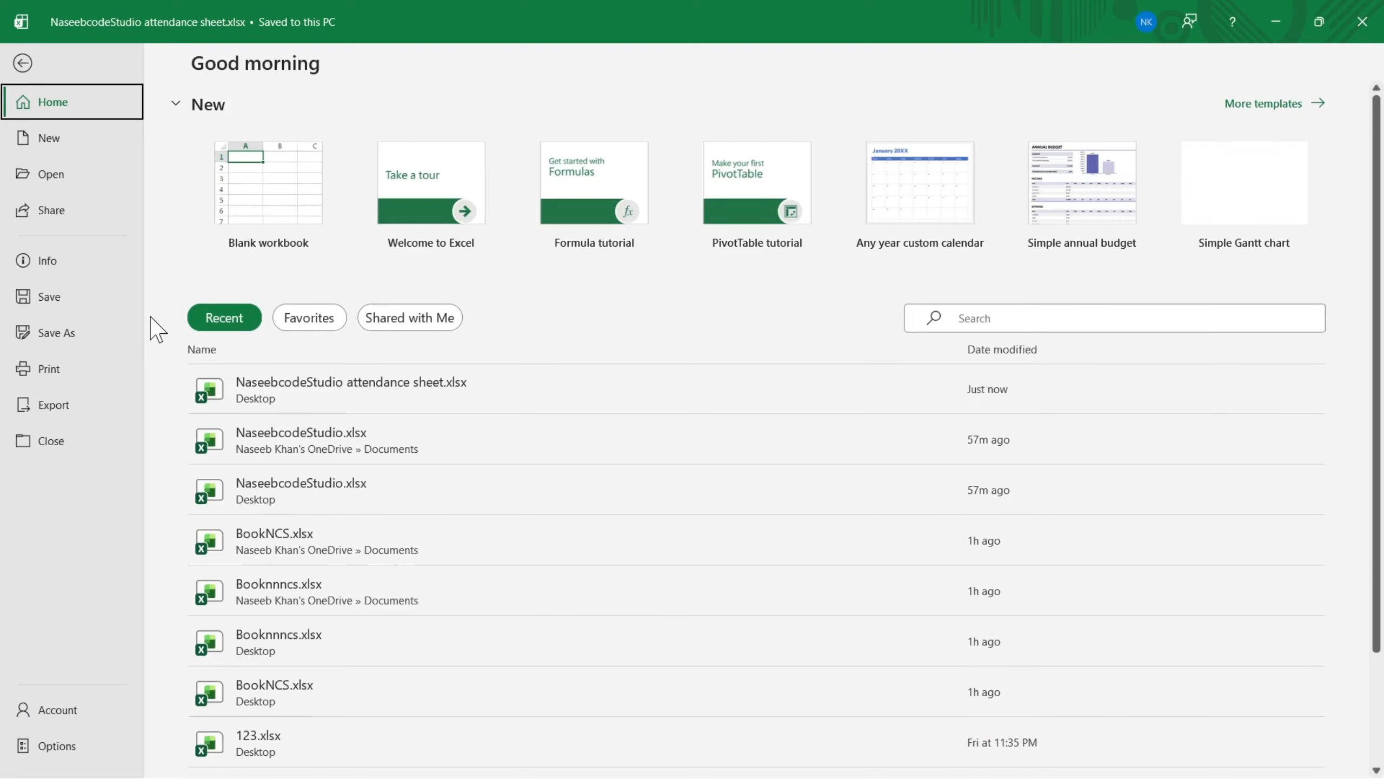
click(56, 333)
click(305, 431)
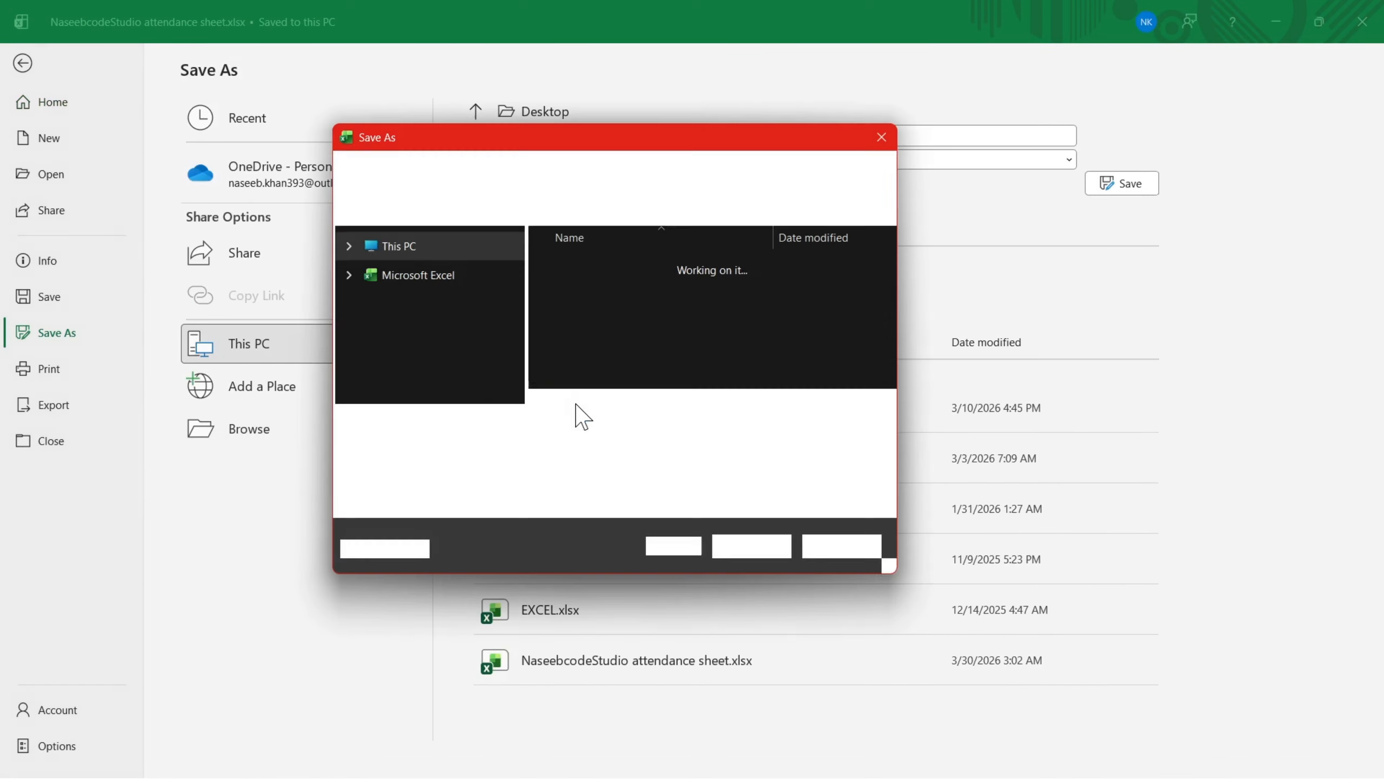
scroll(417, 334, up, 5)
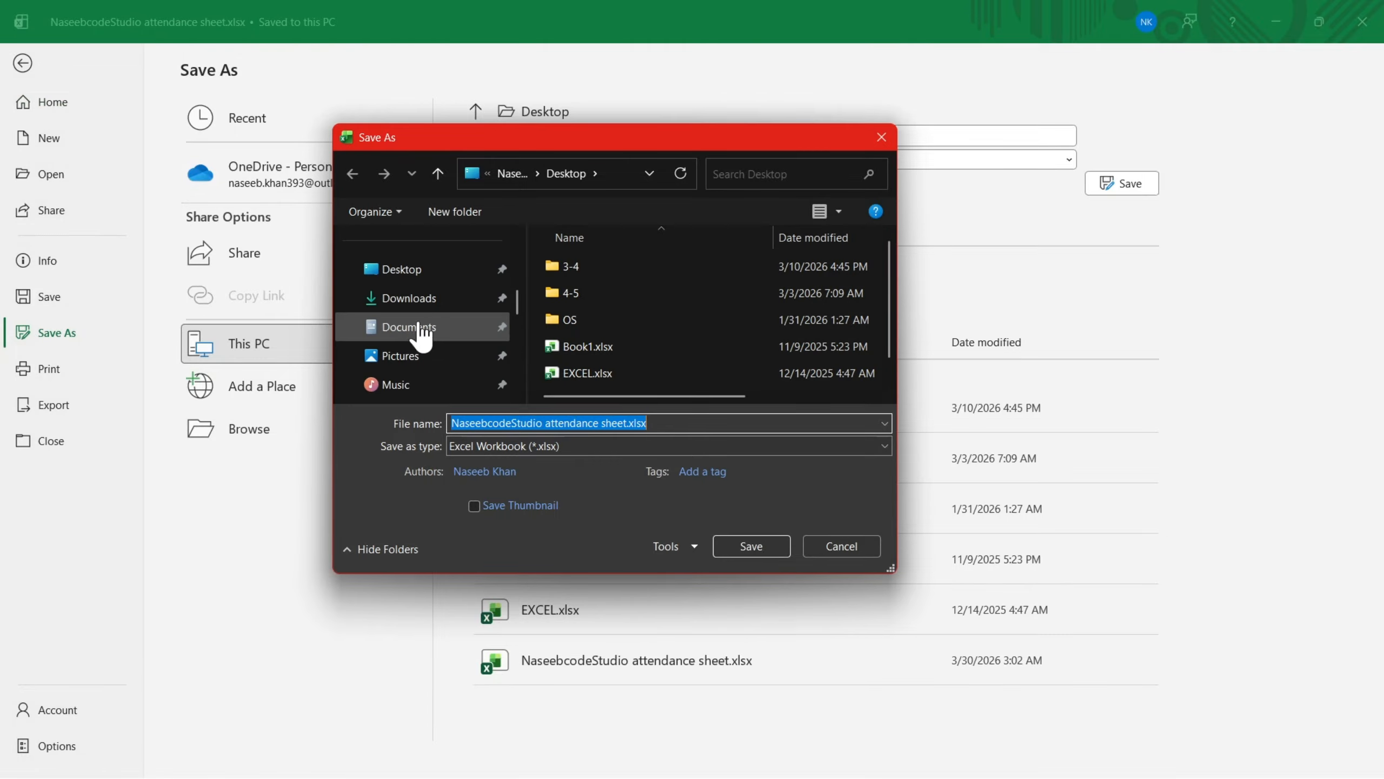
click(589, 445)
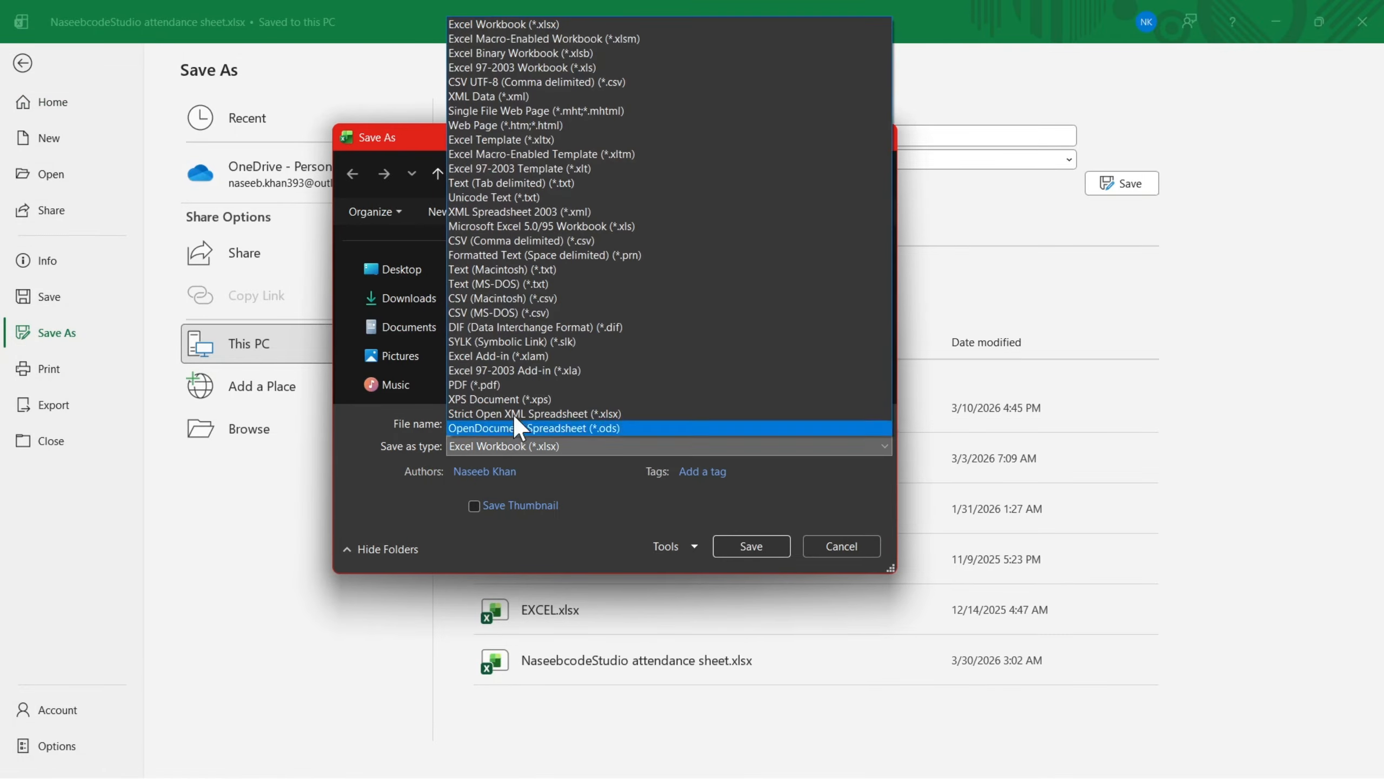
click(502, 383)
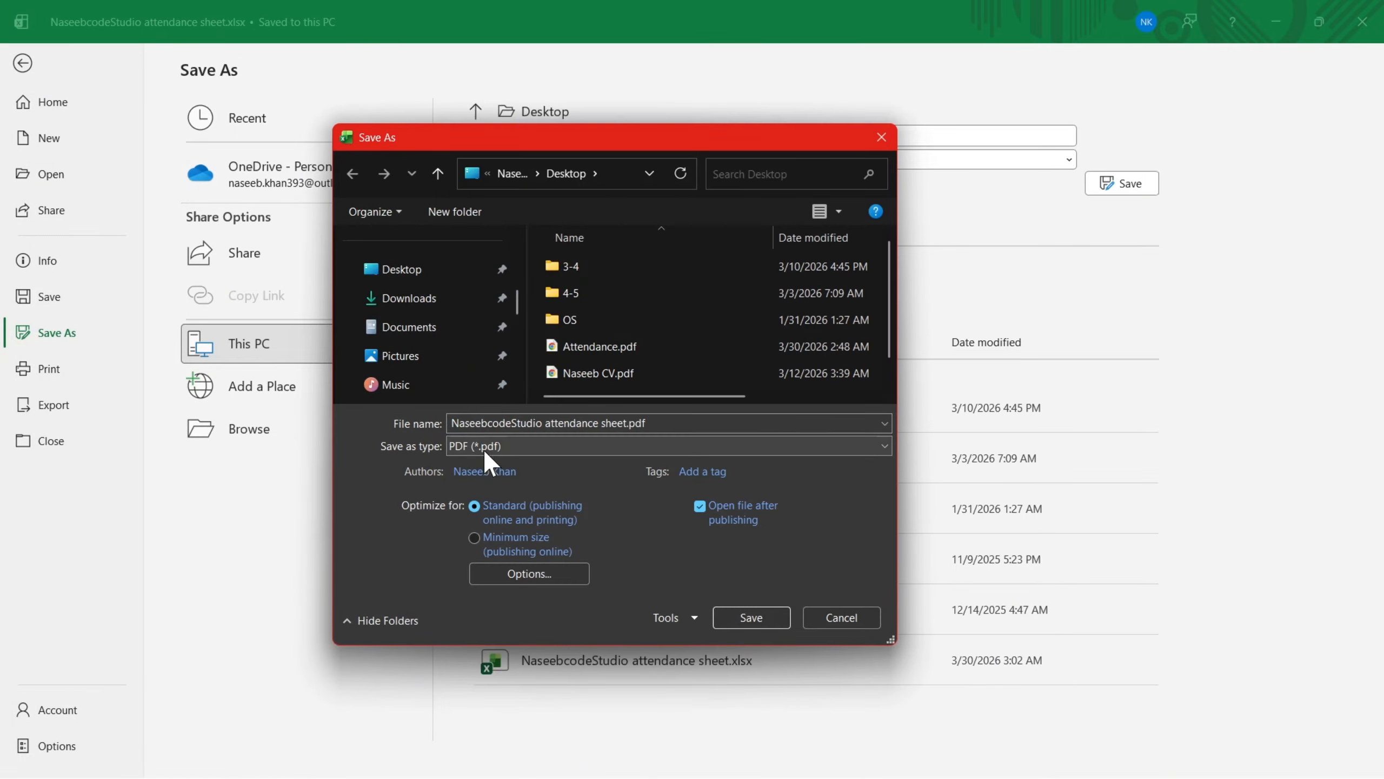
click(750, 619)
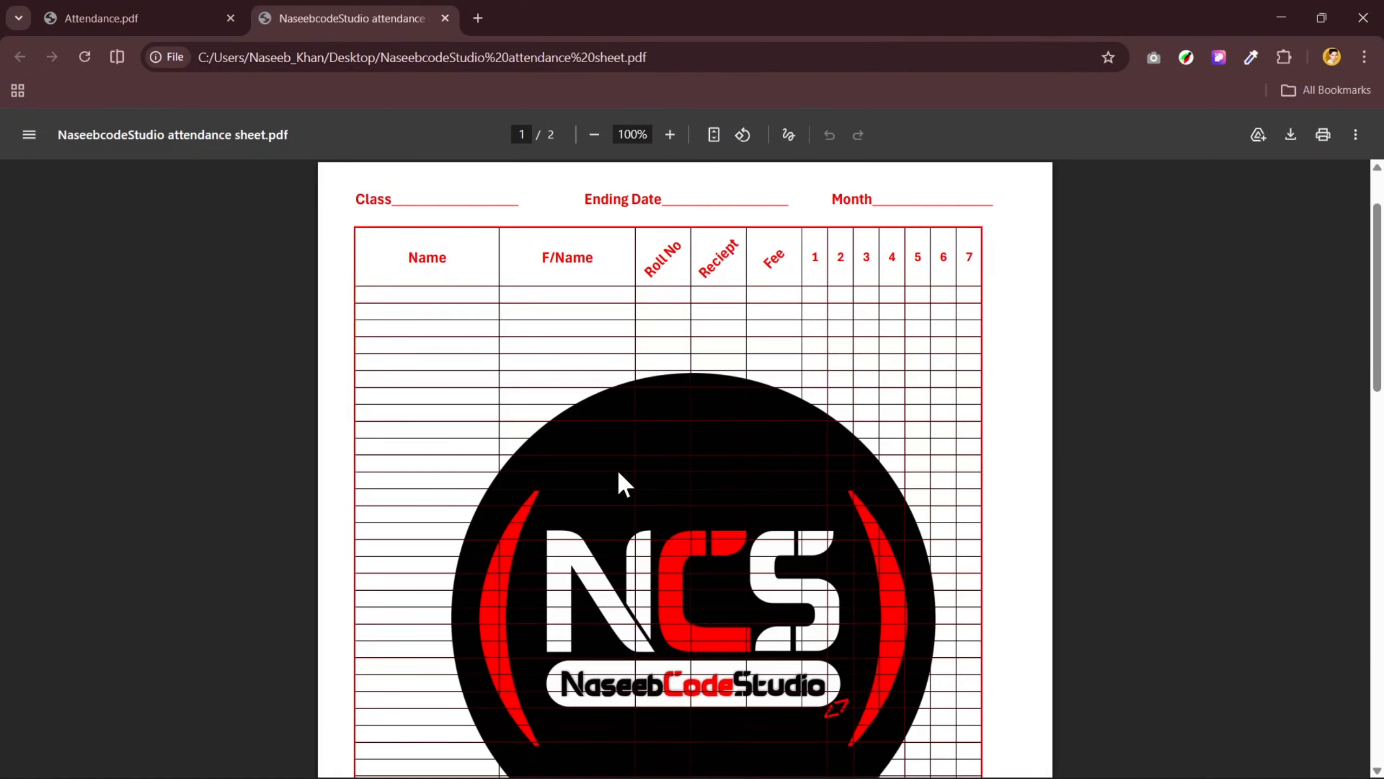
- Examine both pages of the exported PDF for how dark the logo looks behind the gridlines
scroll(617, 468, down, 20)
scroll(611, 463, down, 2)
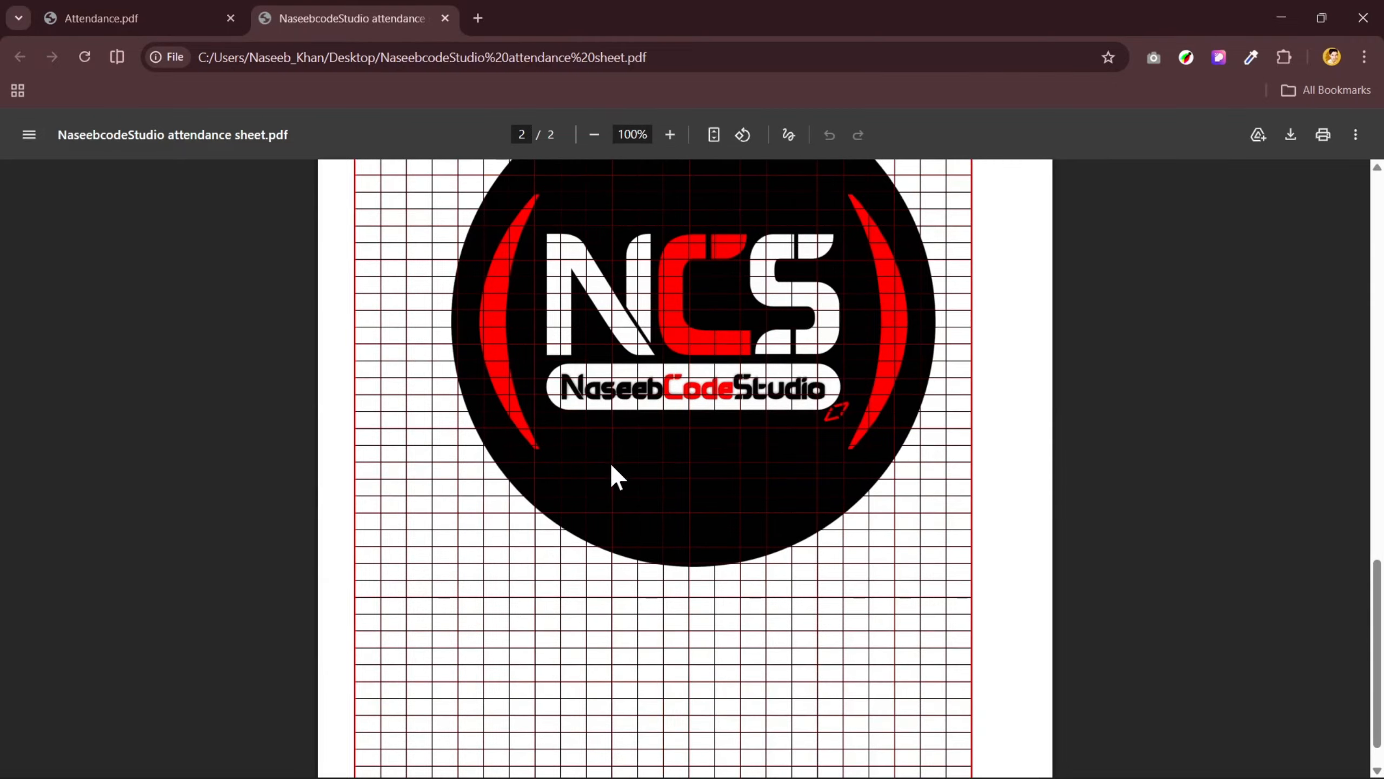
scroll(605, 472, up, 2)
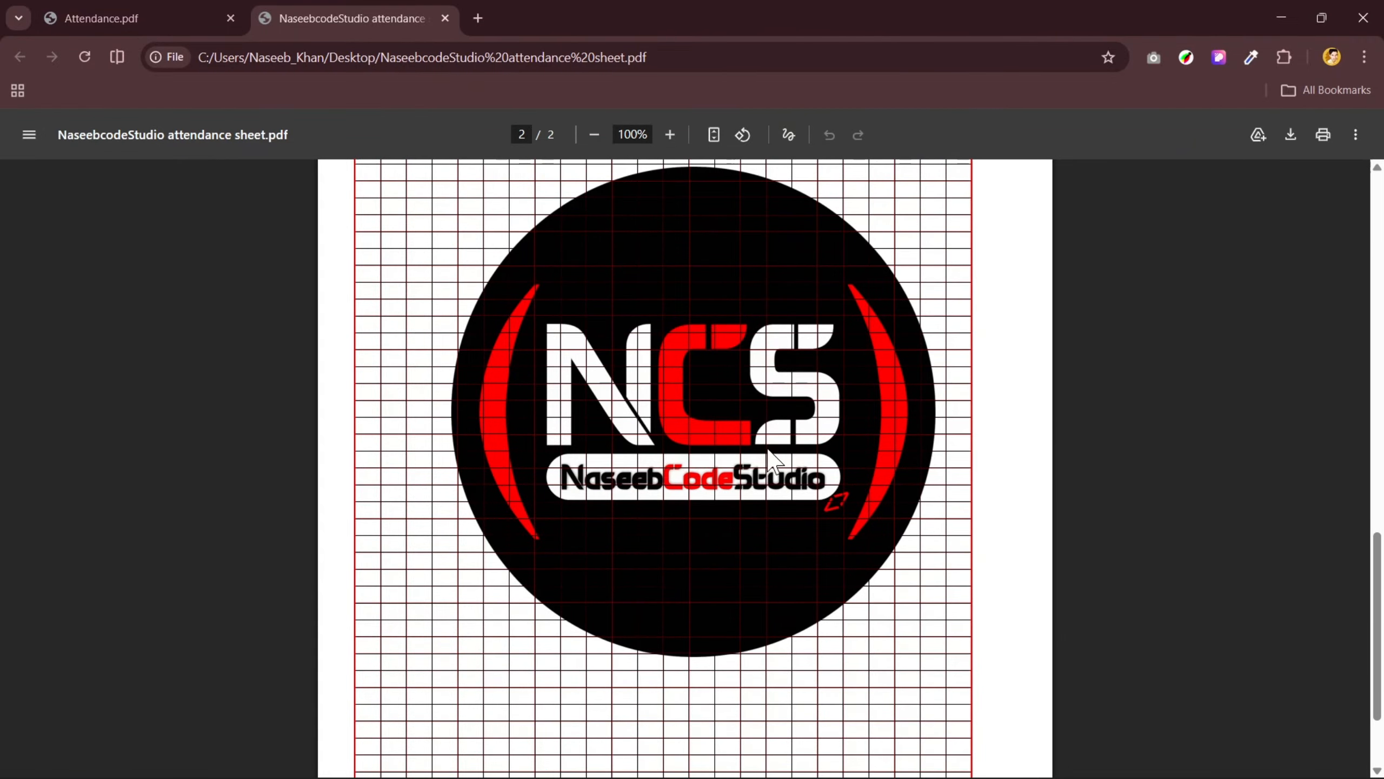
scroll(773, 459, up, 1)
drag(853, 374, 1110, 295)
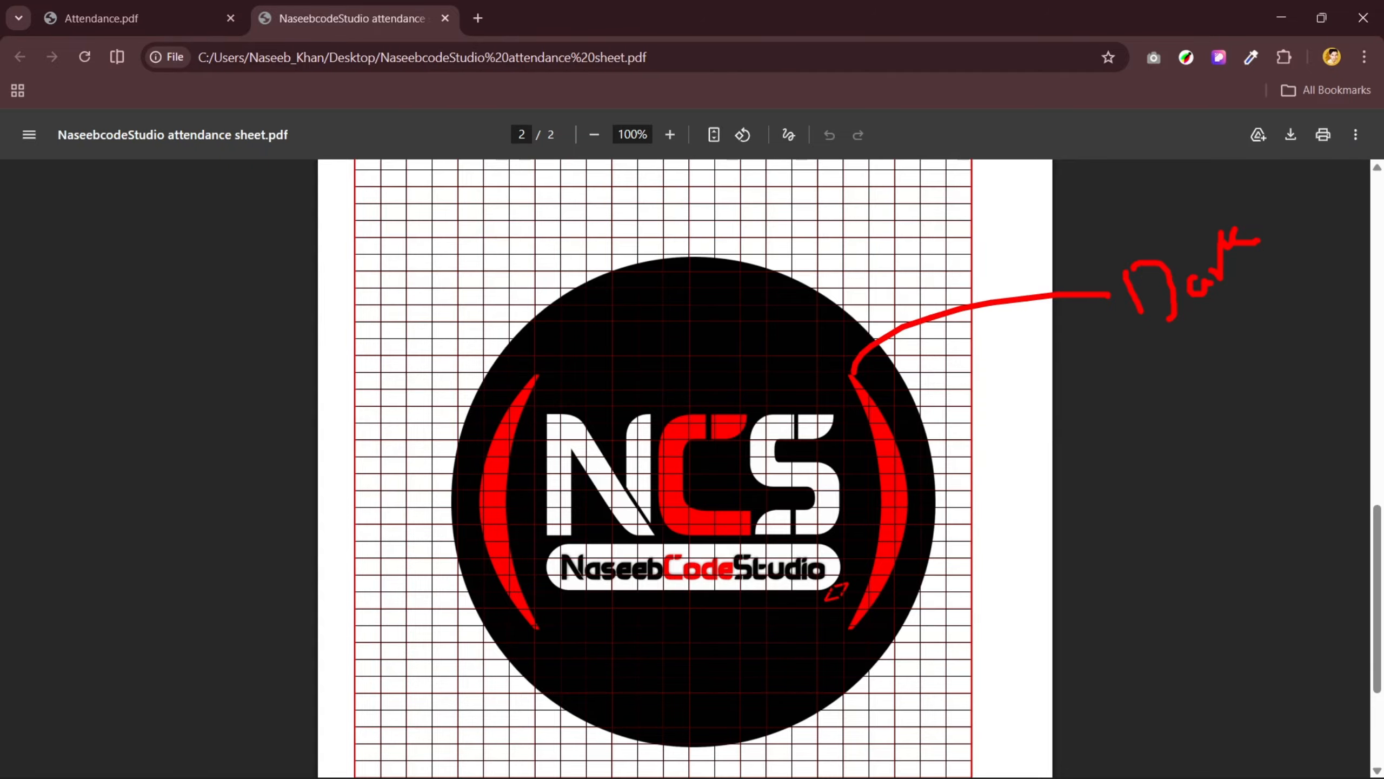
drag(949, 510, 1086, 587)
click(1091, 549)
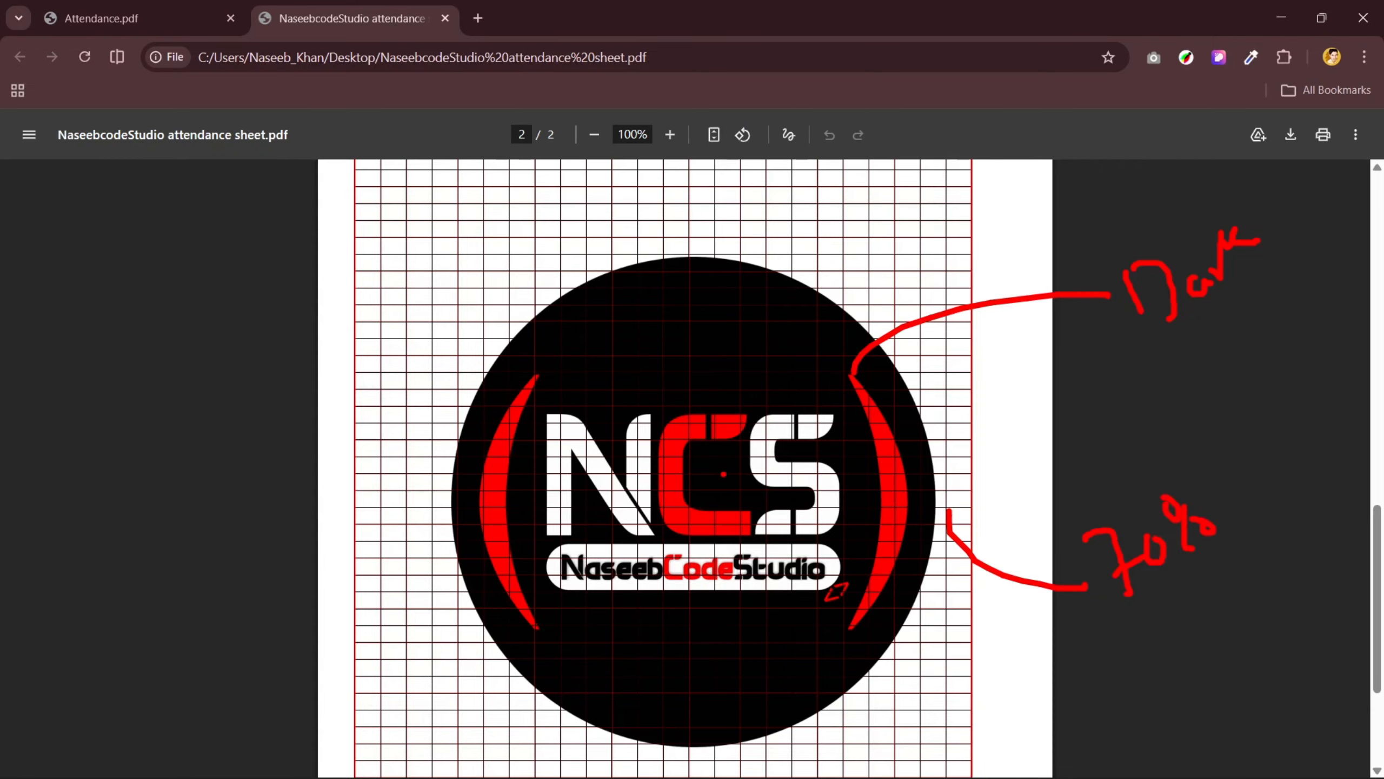
key(Escape)
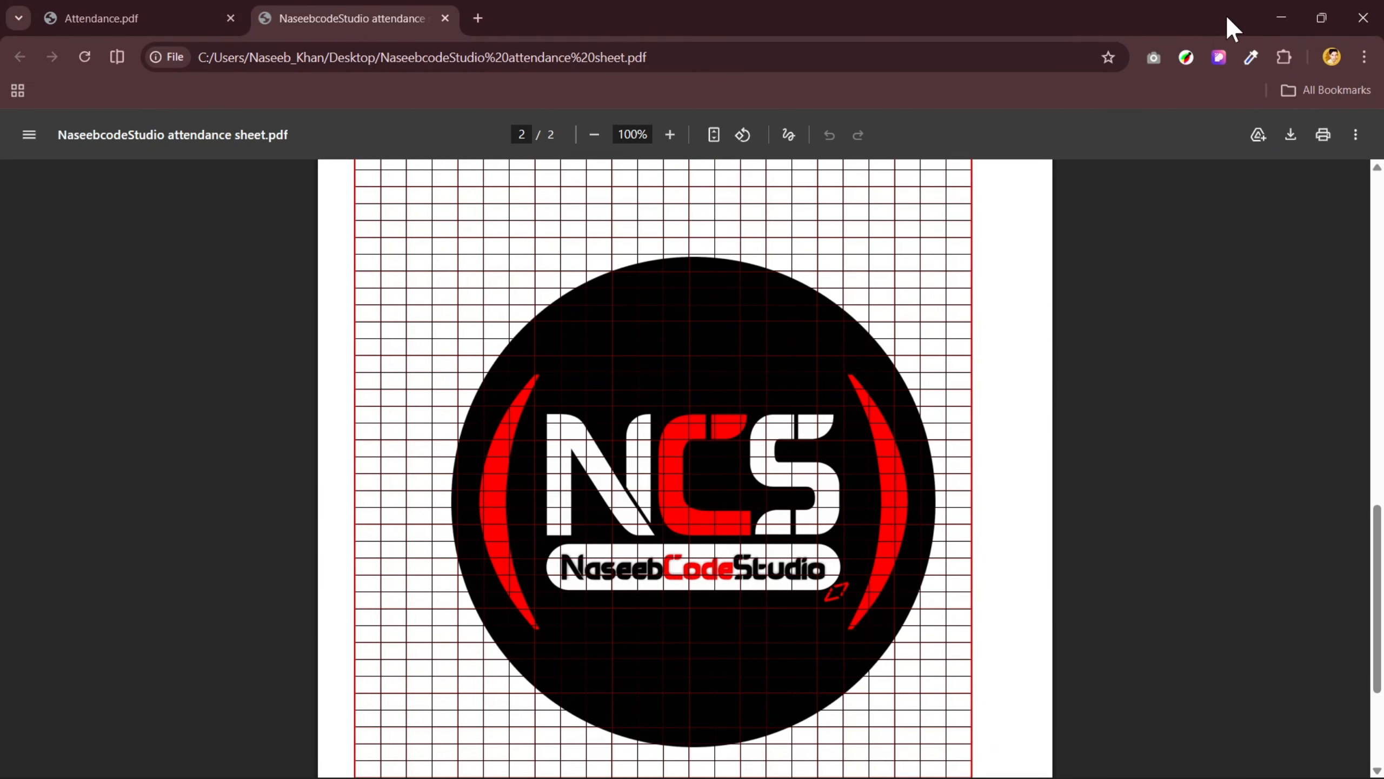
- Switch back to Excel and delete the logo picture from the centre header section of both pages
click(1281, 17)
click(397, 467)
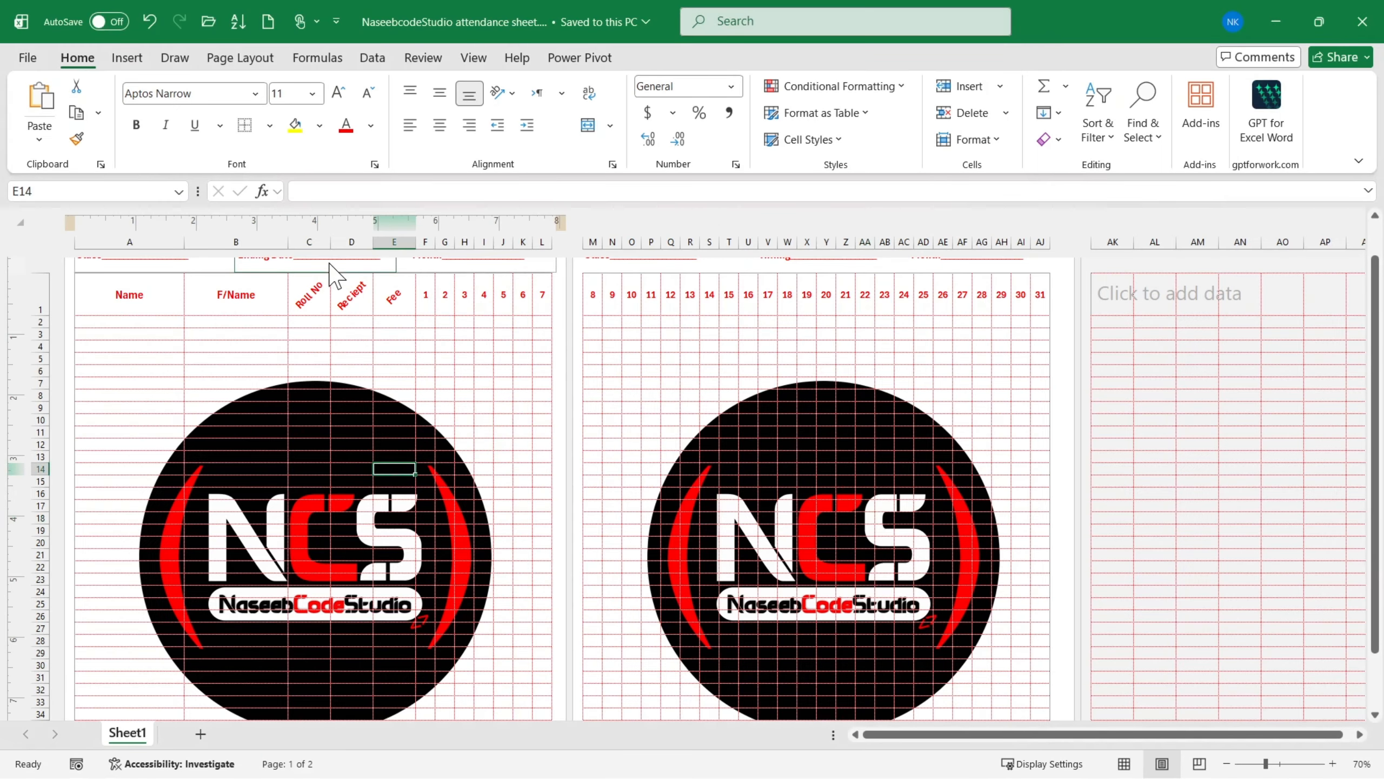
click(330, 265)
key(Delete)
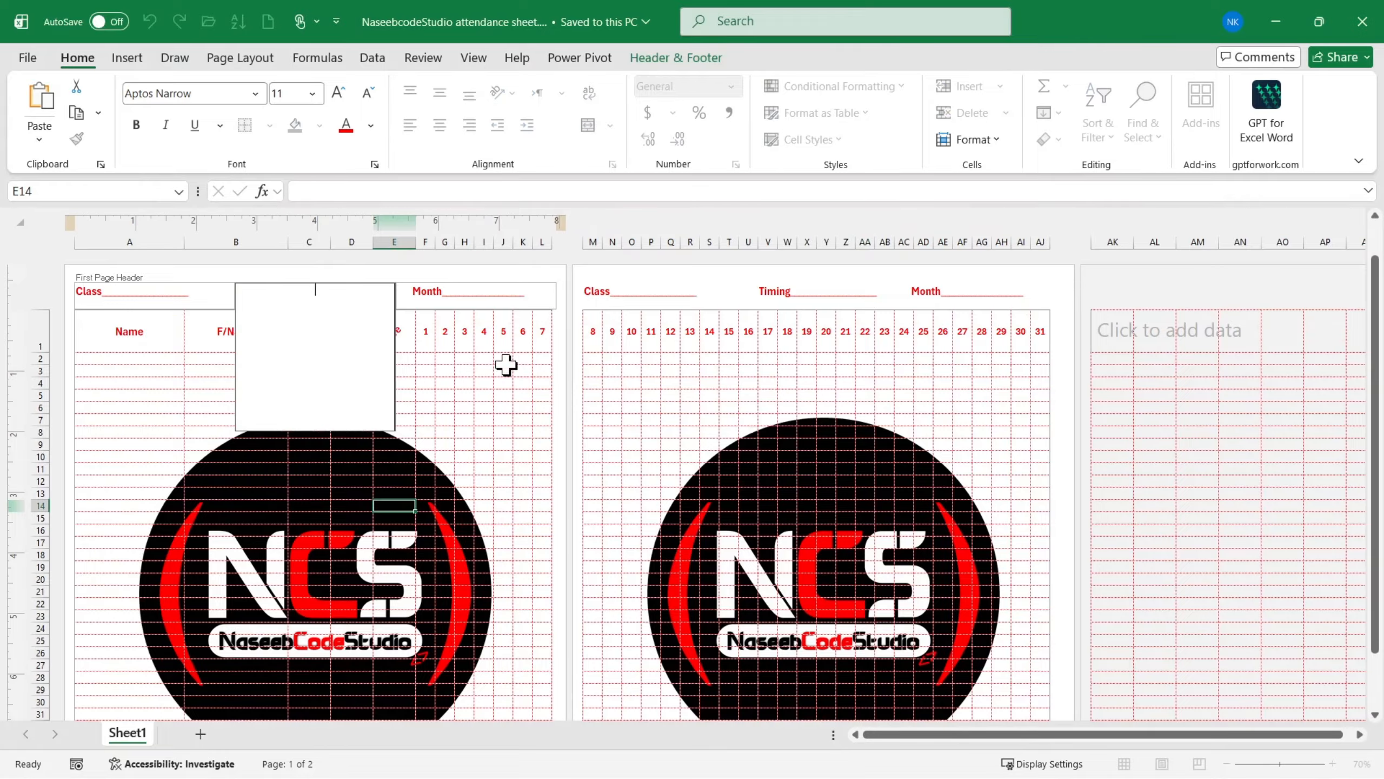
click(800, 307)
key(Delete)
click(708, 516)
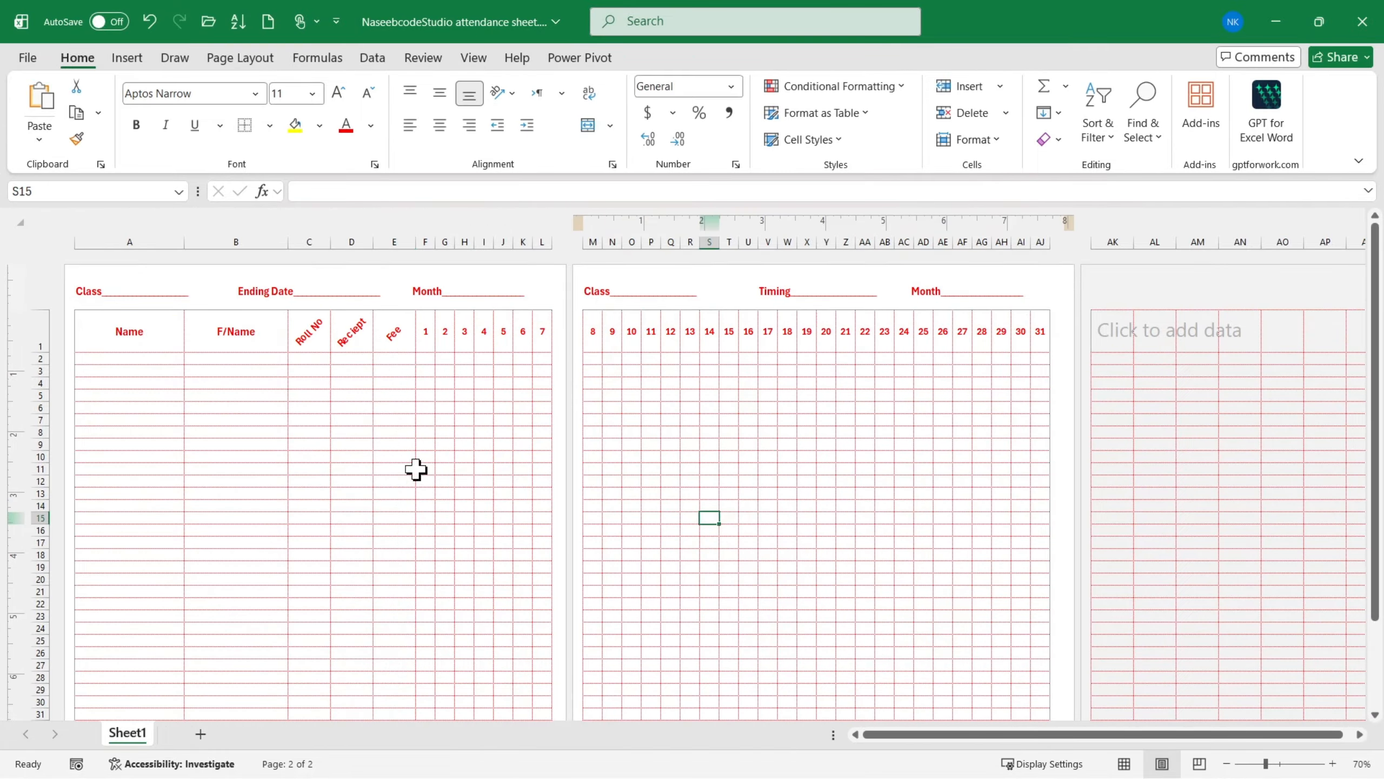
- Draw a circle about 4.67 inches in diameter on the first page and position it in the middle of the table
click(127, 57)
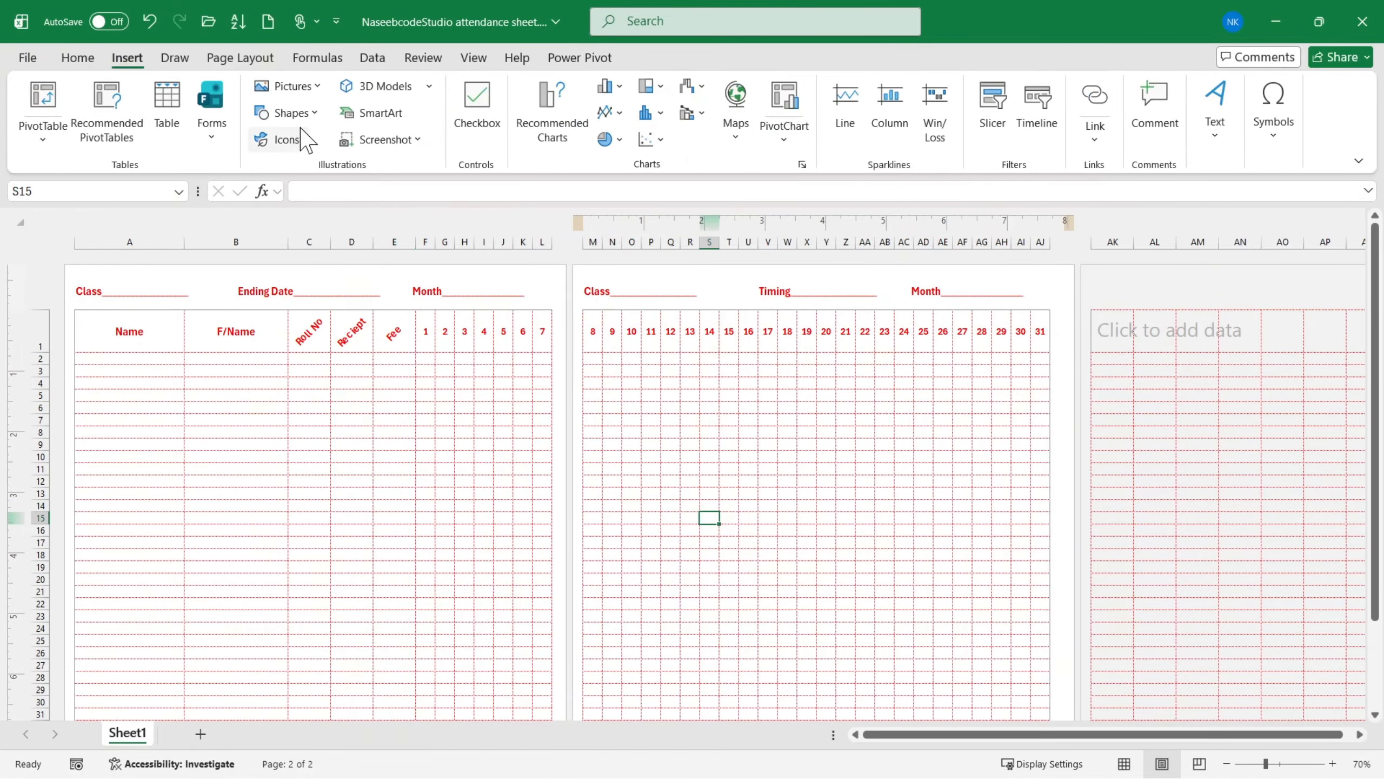
click(289, 113)
click(347, 166)
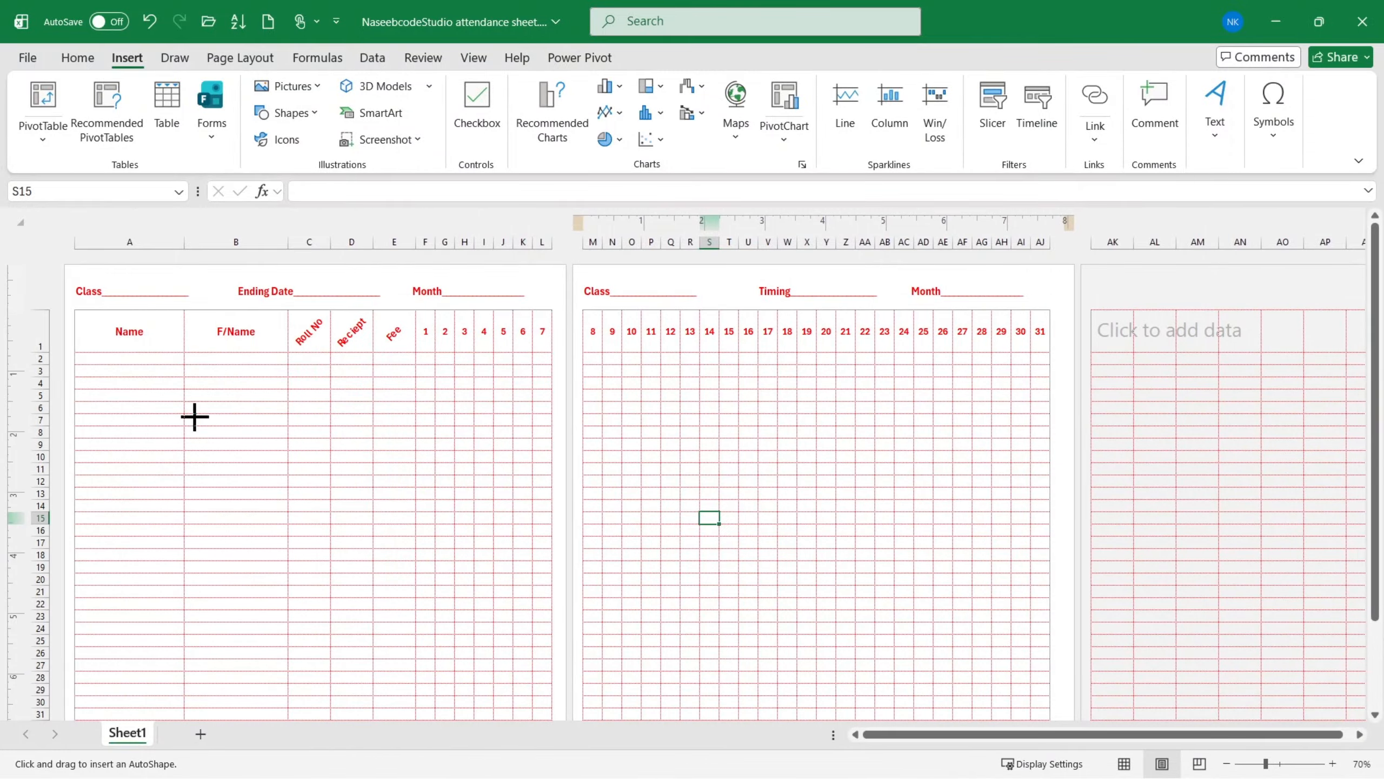
drag(194, 416, 478, 699)
scroll(499, 539, down, 3)
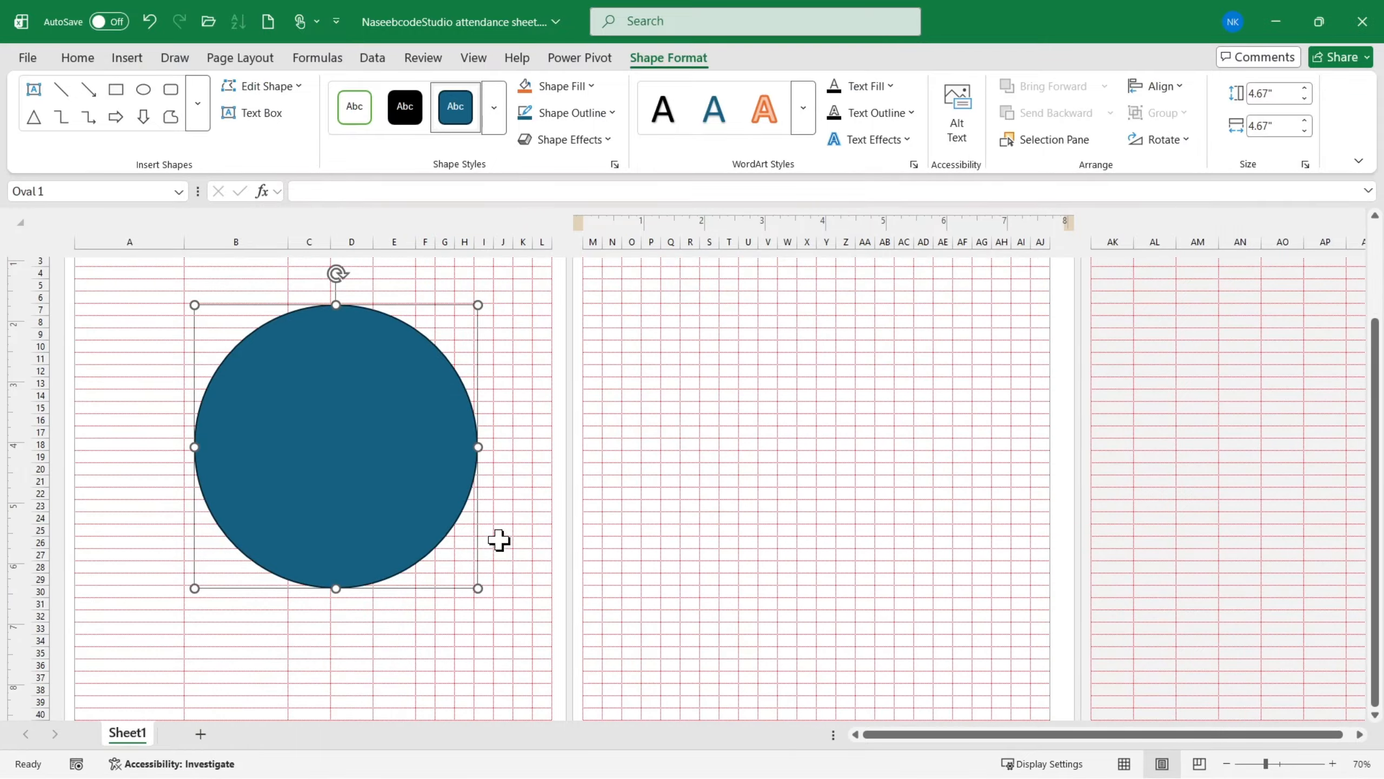
scroll(499, 540, down, 3)
mouse_move(247, 470)
mouse_down()
mouse_move(216, 452)
mouse_move(232, 470)
mouse_up()
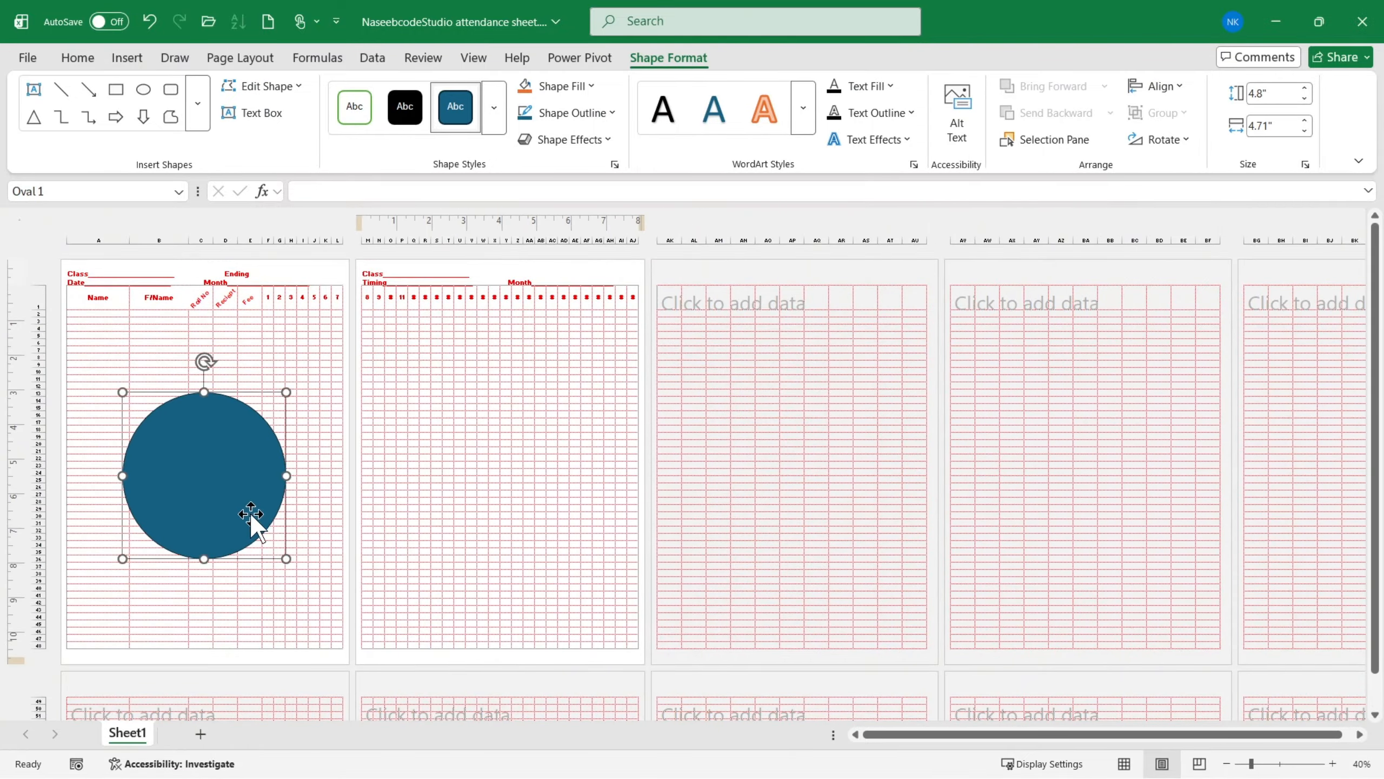
- Fill the circle with the picture LOGO.png from the Downloads folder and remove its outline
right_click(231, 470)
click(290, 237)
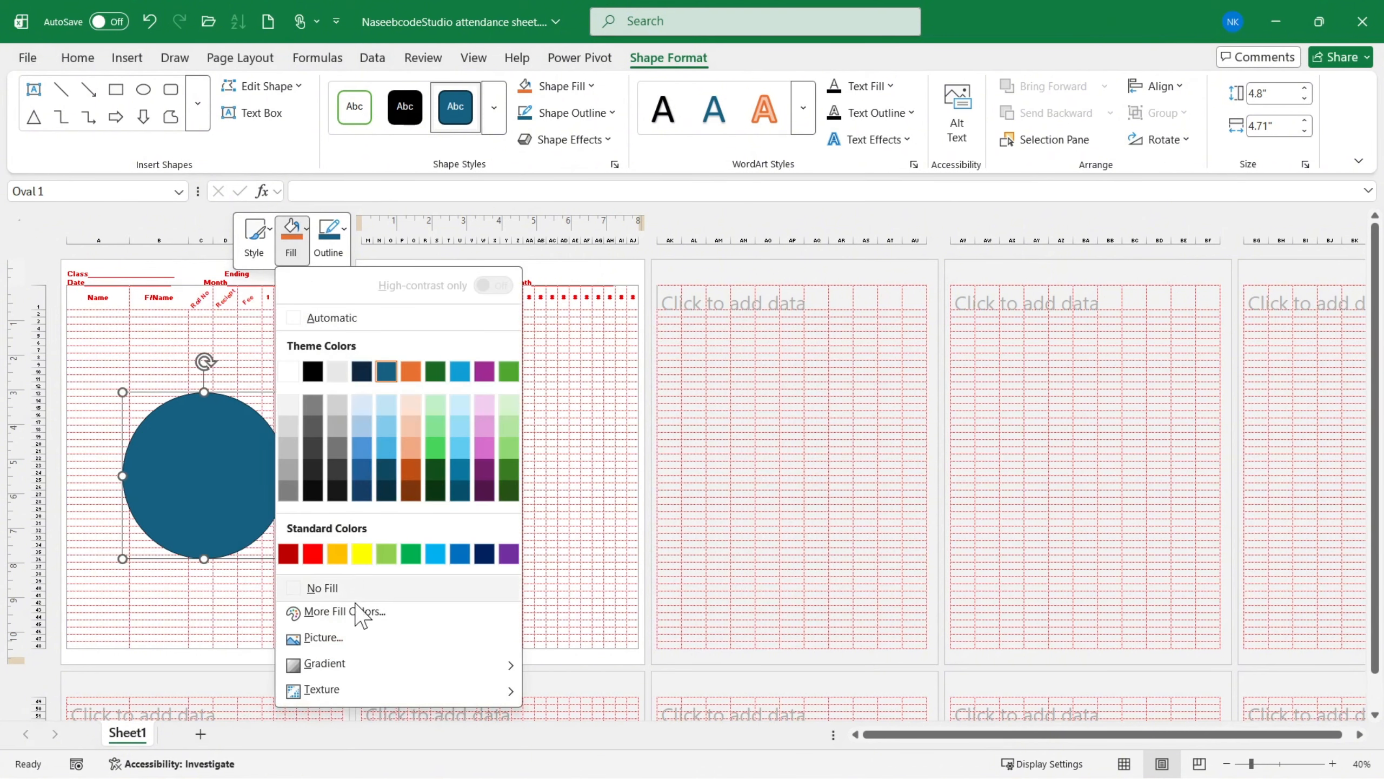
click(346, 642)
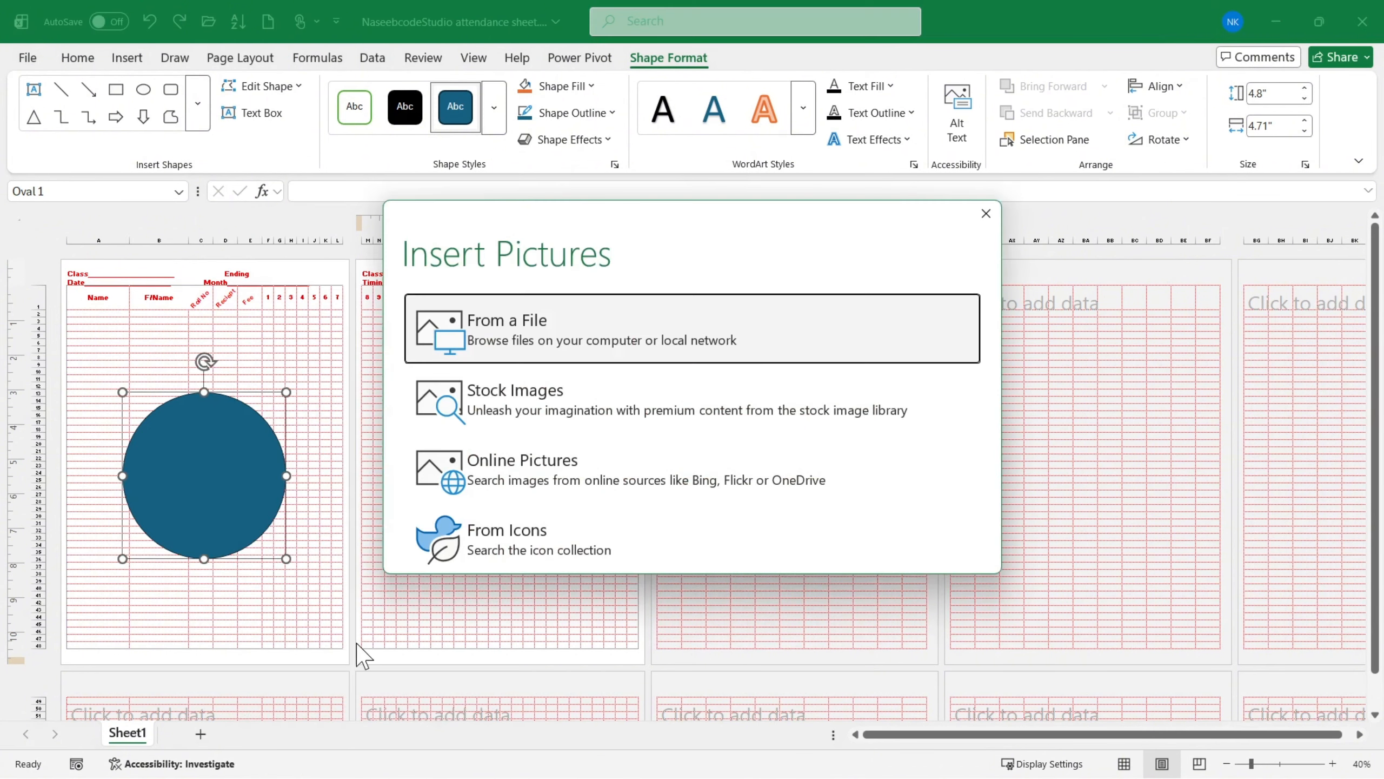
click(493, 348)
scroll(402, 300, down, 5)
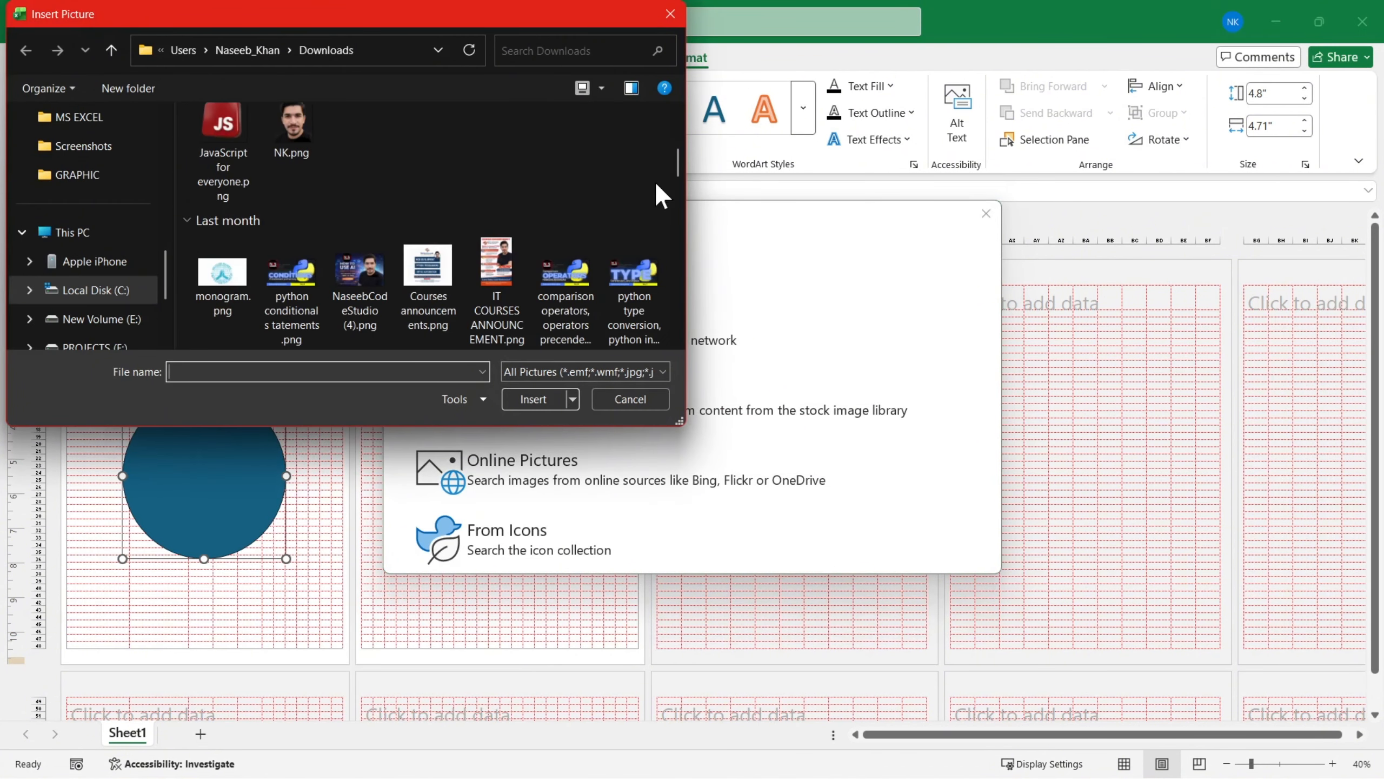
drag(677, 164, 673, 319)
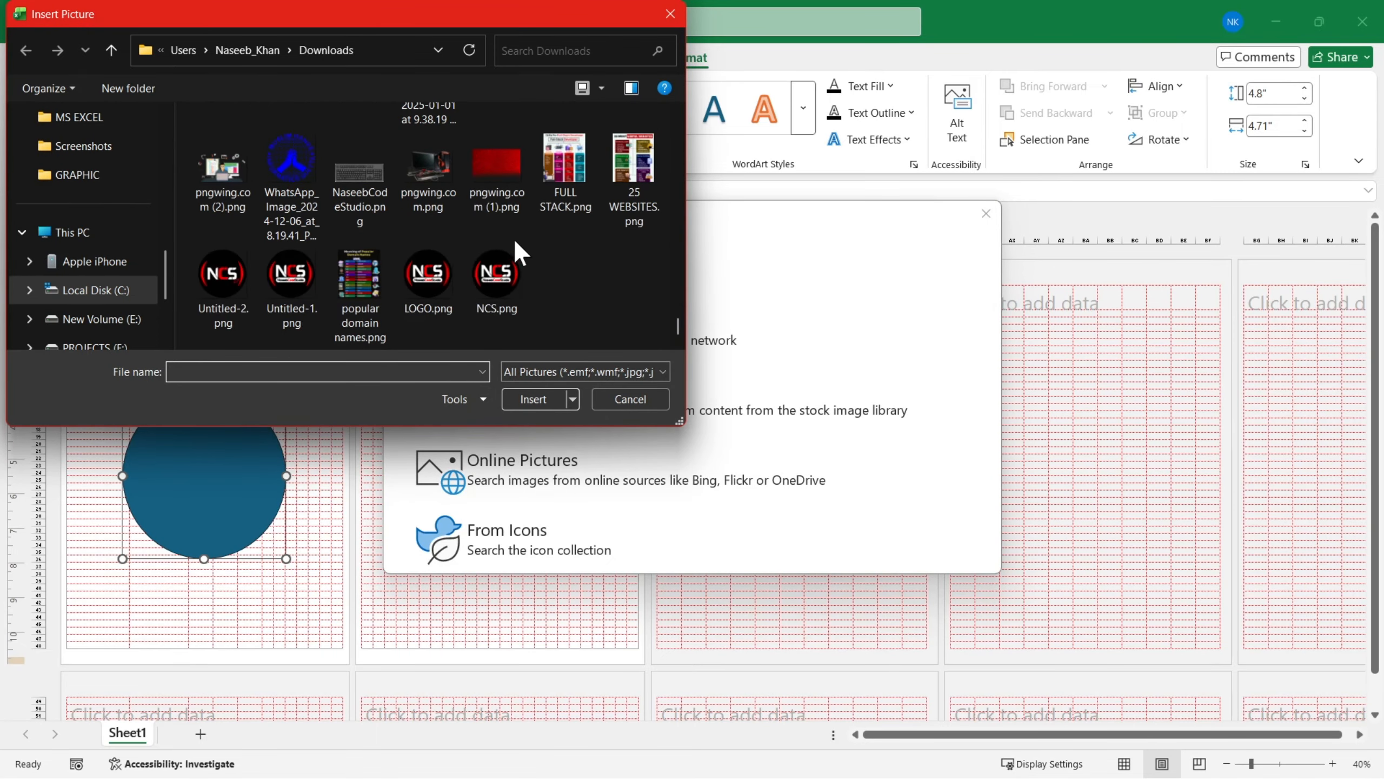
double_click(421, 275)
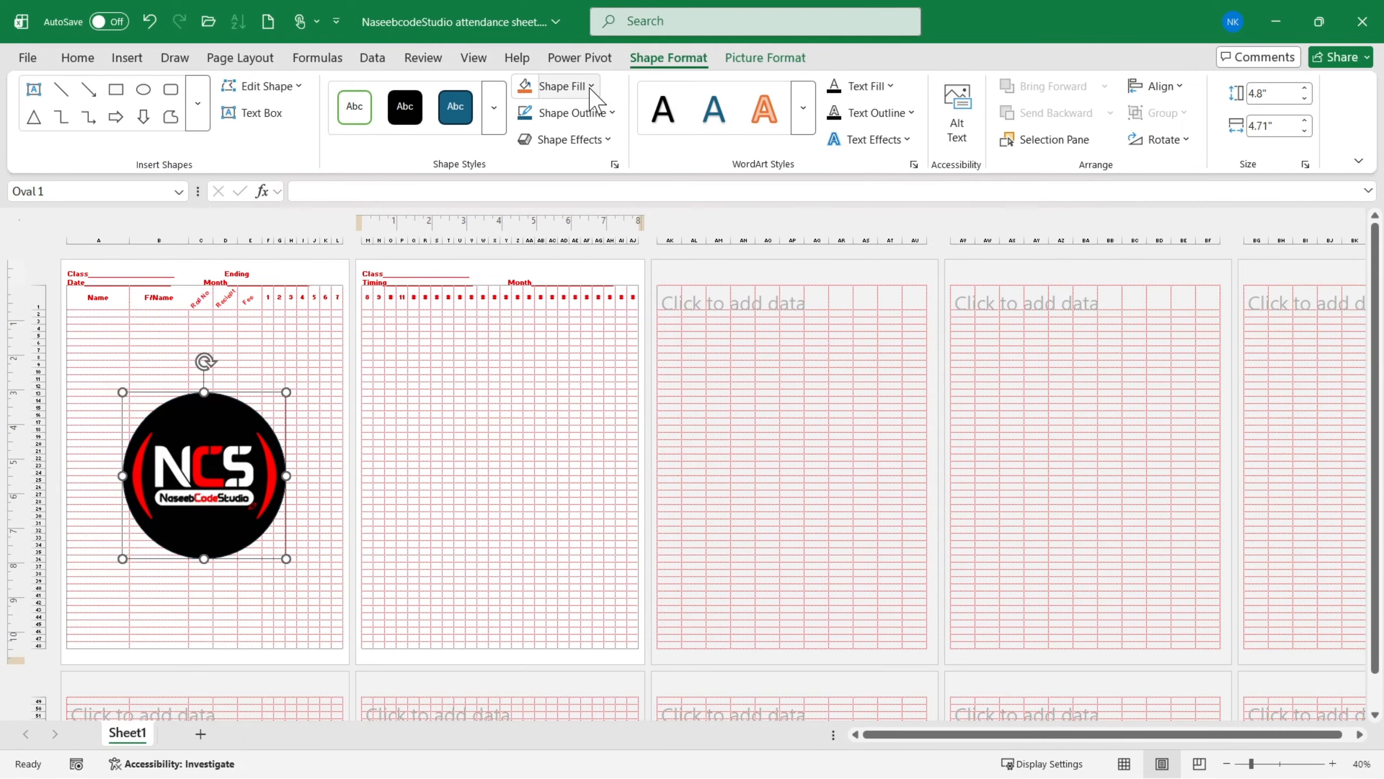
click(595, 113)
click(567, 448)
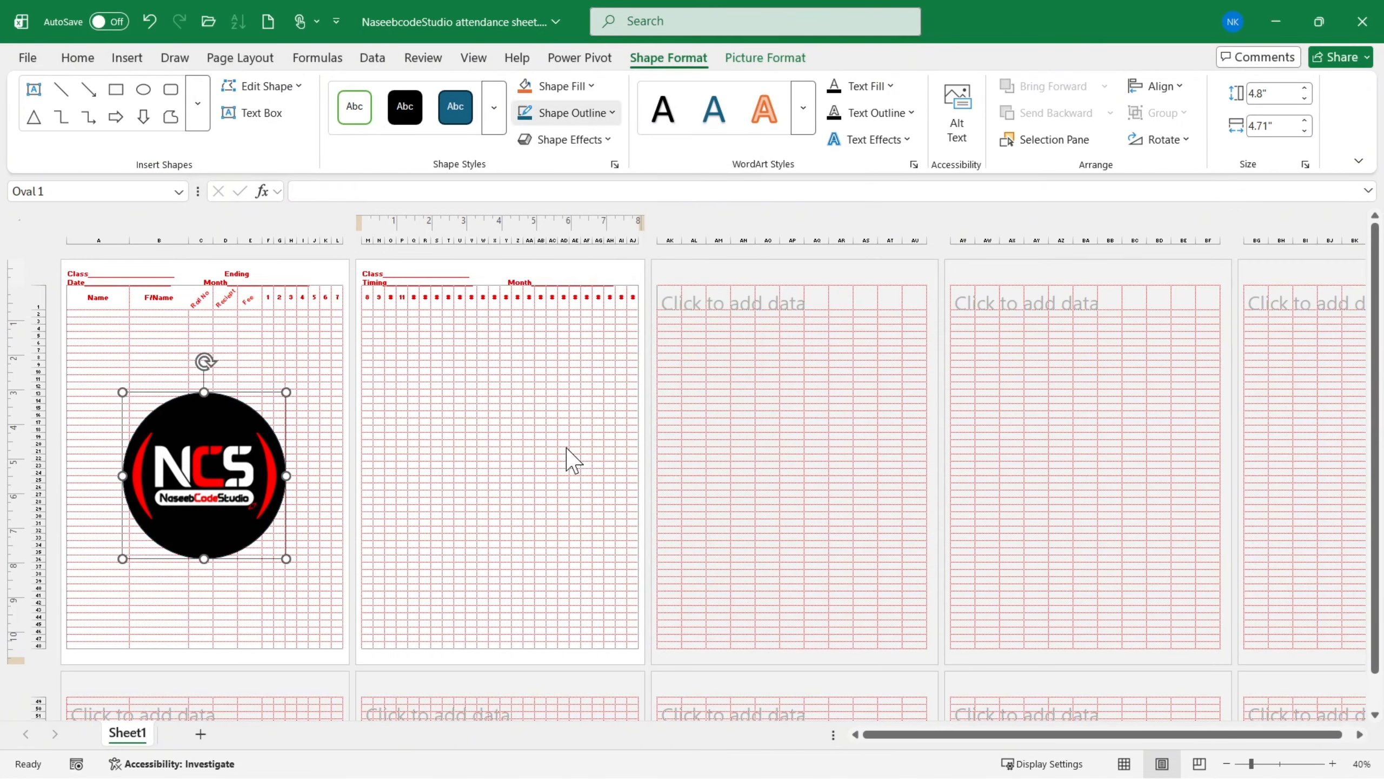
- Set the circle's picture fill transparency to 81% and close the formatting pane
click(573, 87)
mouse_move(572, 526)
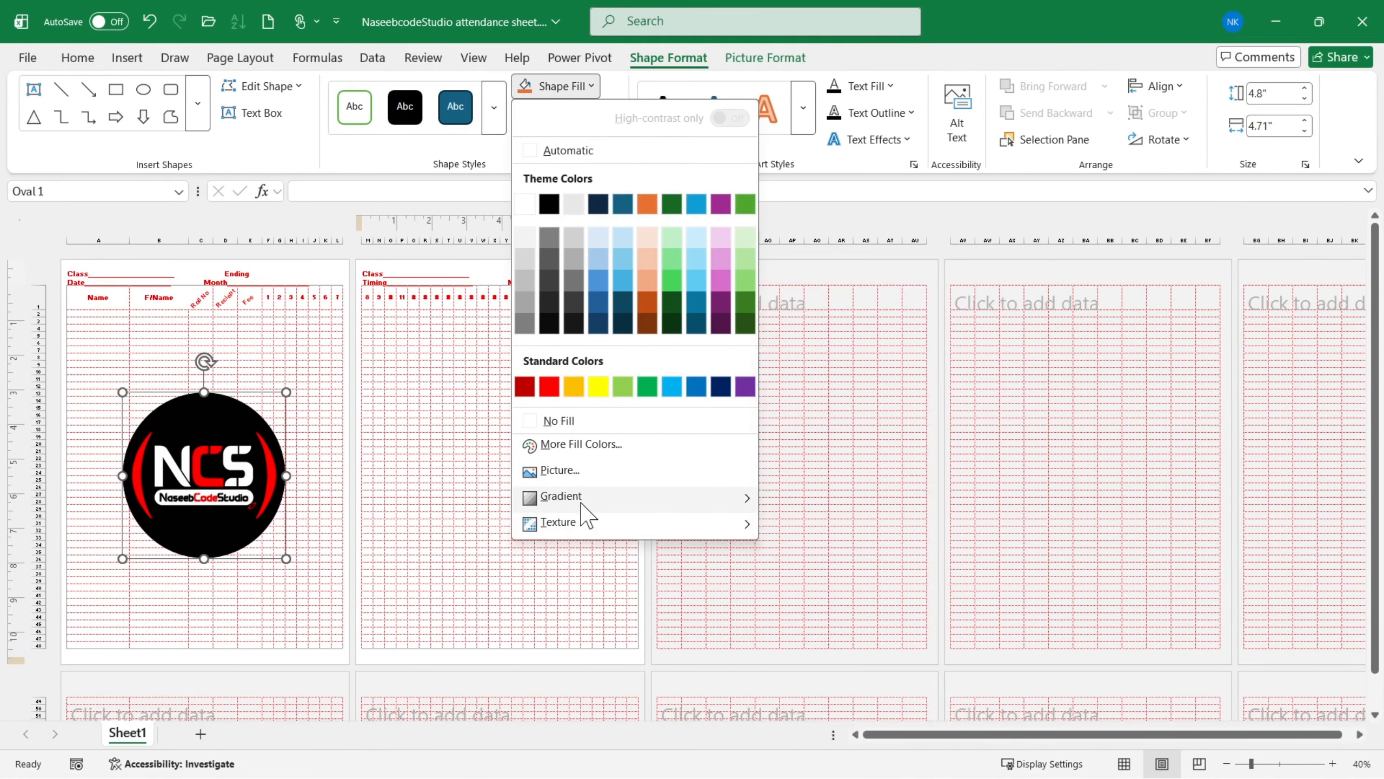
mouse_move(582, 500)
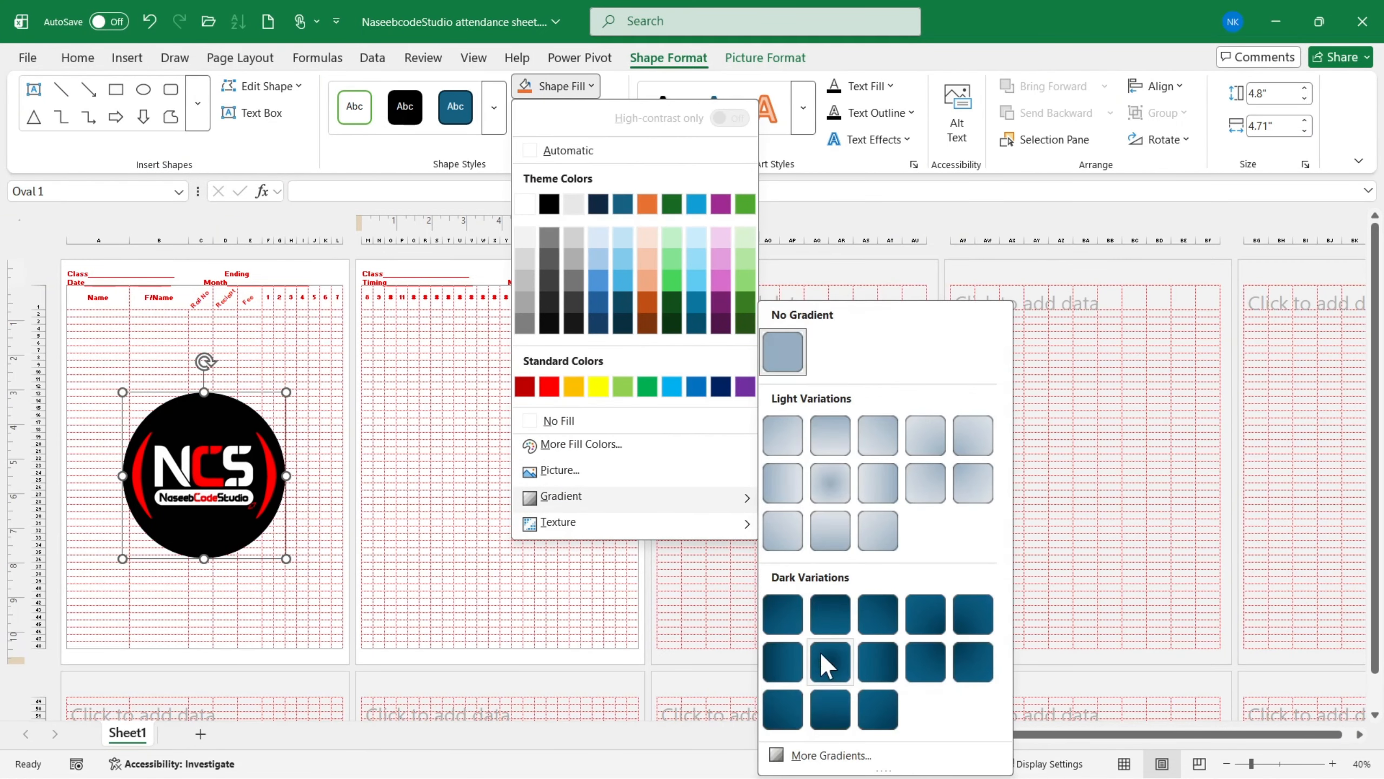
click(845, 758)
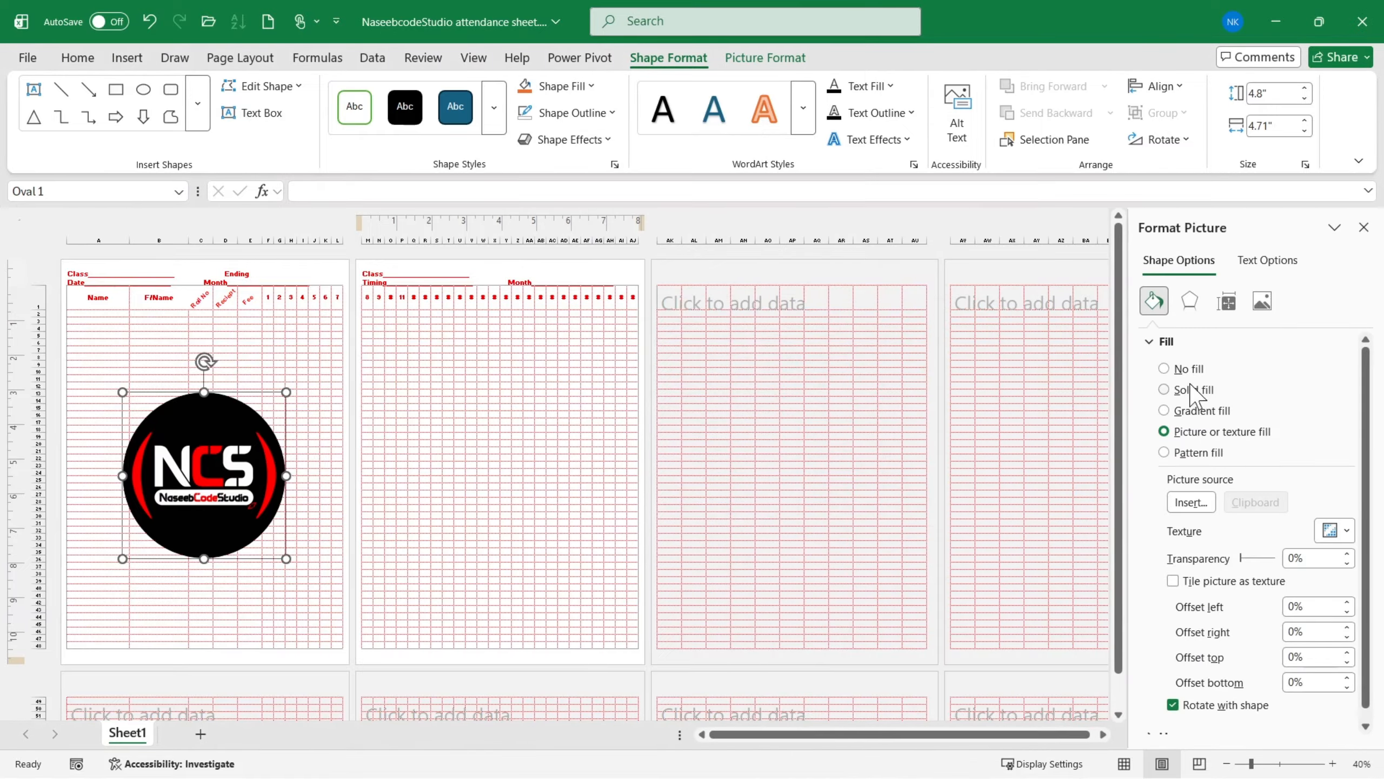
drag(1244, 558, 1270, 559)
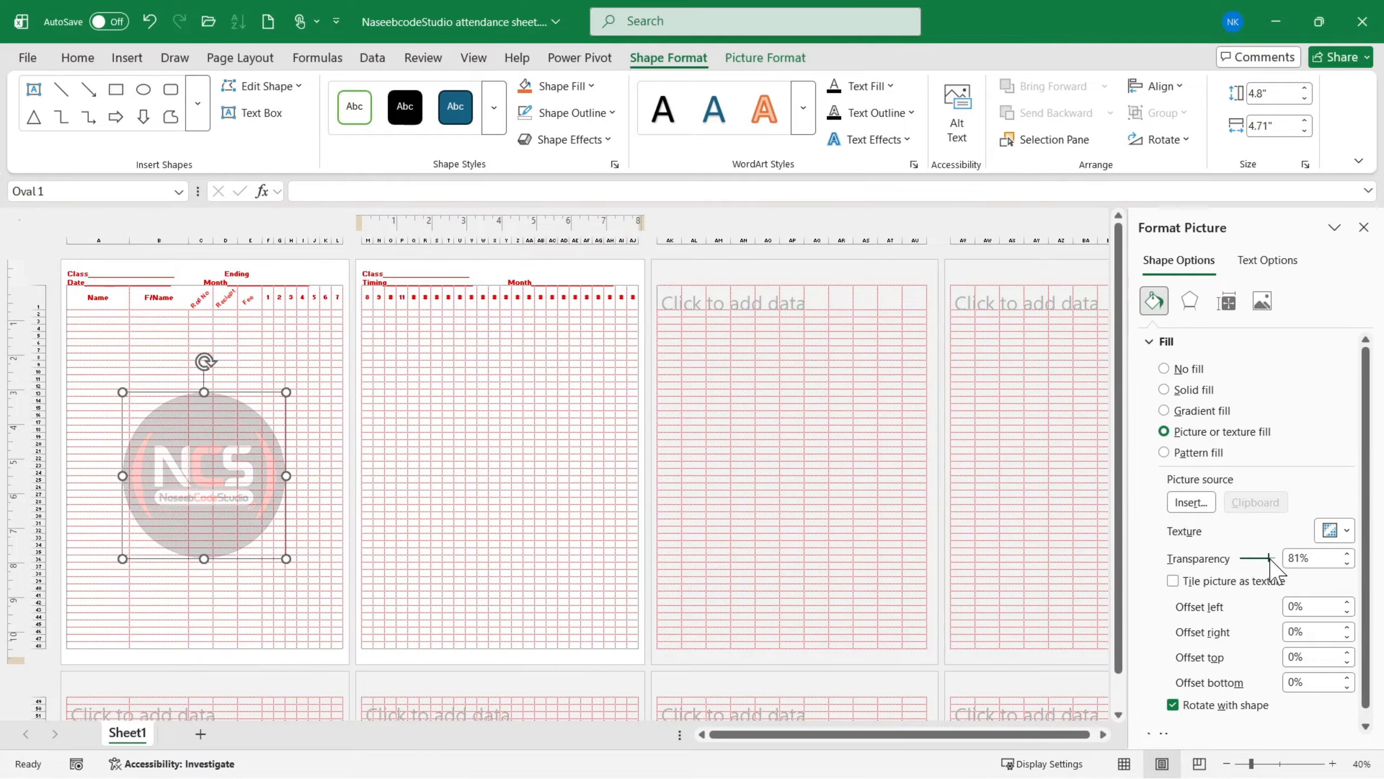
click(1364, 228)
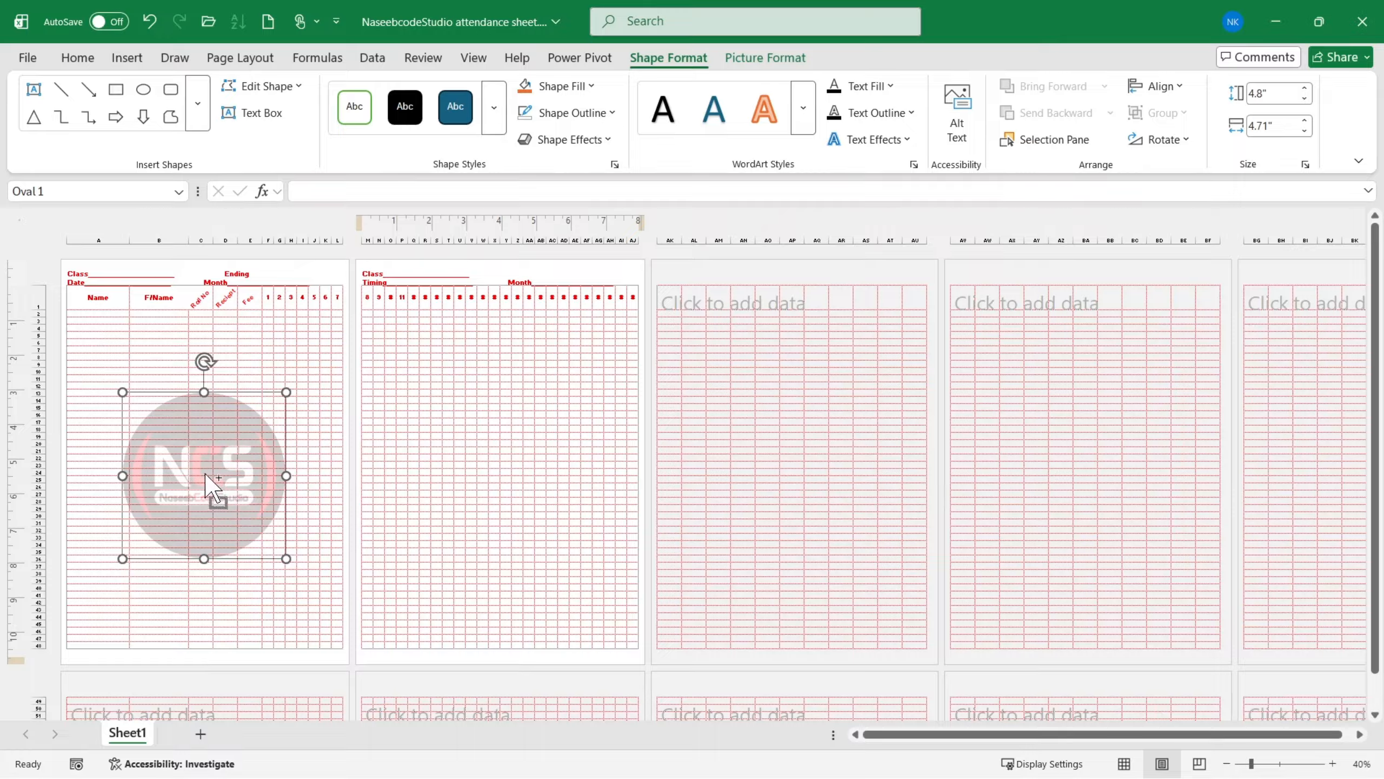
- Copy the faded logo circle to the middle of the second page's table and preview the printout
drag(206, 473, 506, 489)
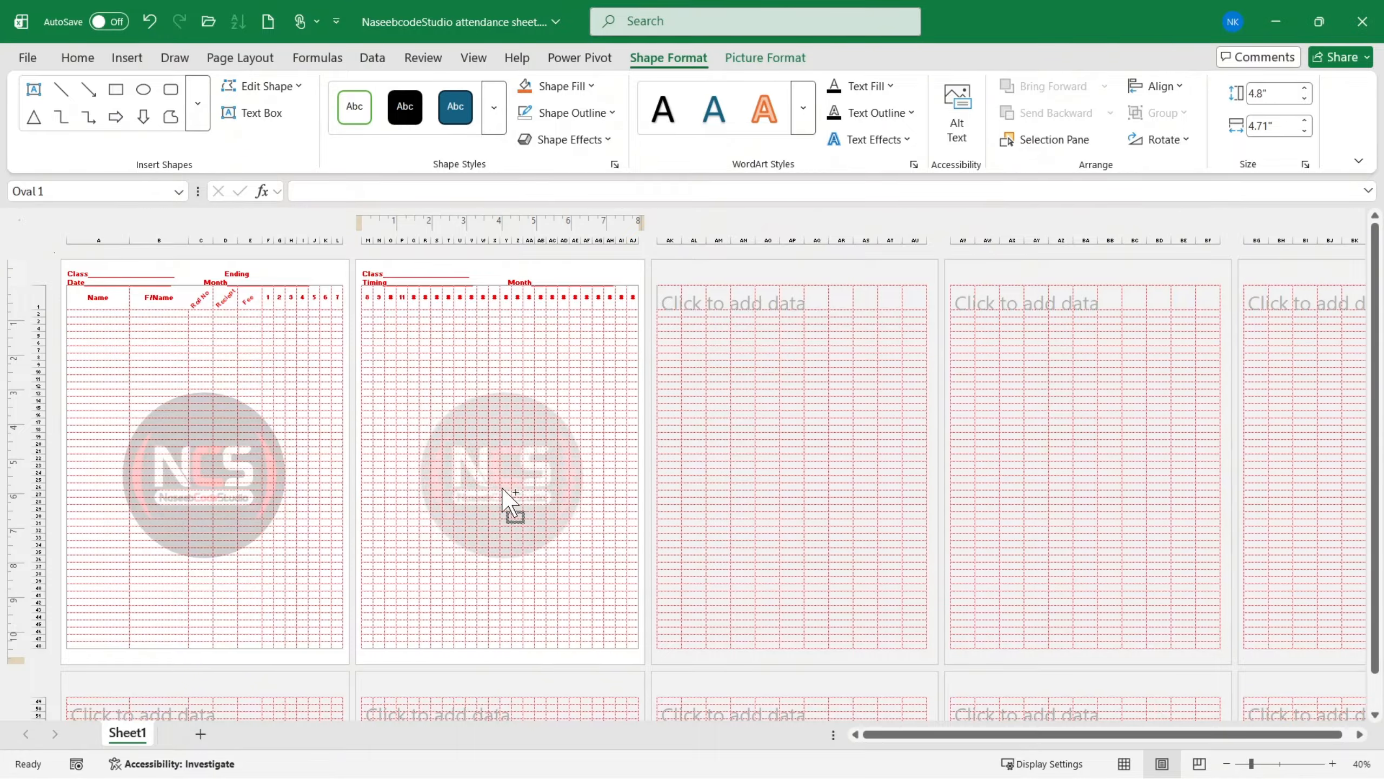
click(250, 350)
key(ctrl+p)
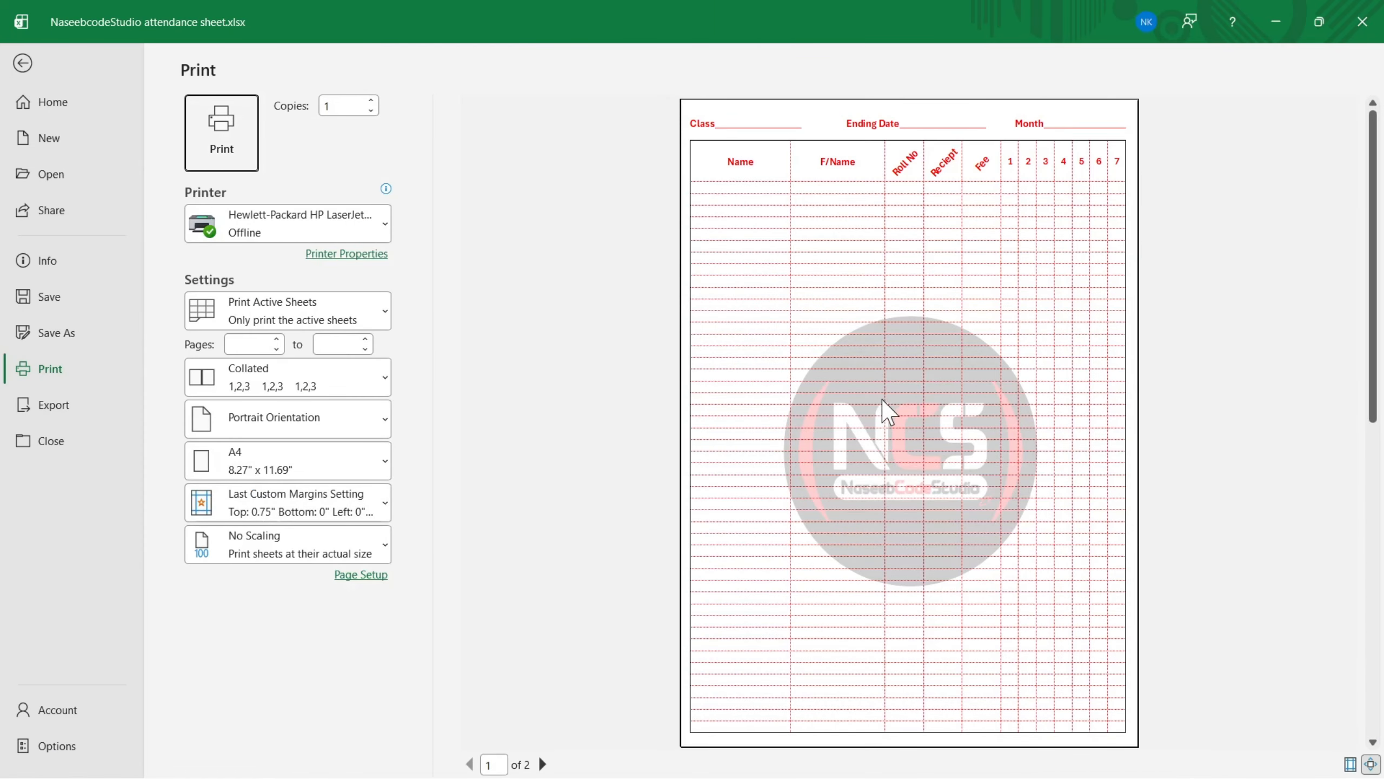
- Save a PDF copy of the workbook to the Desktop as NaseebcodeStudio attendance sheet1.pdf
click(60, 334)
click(333, 436)
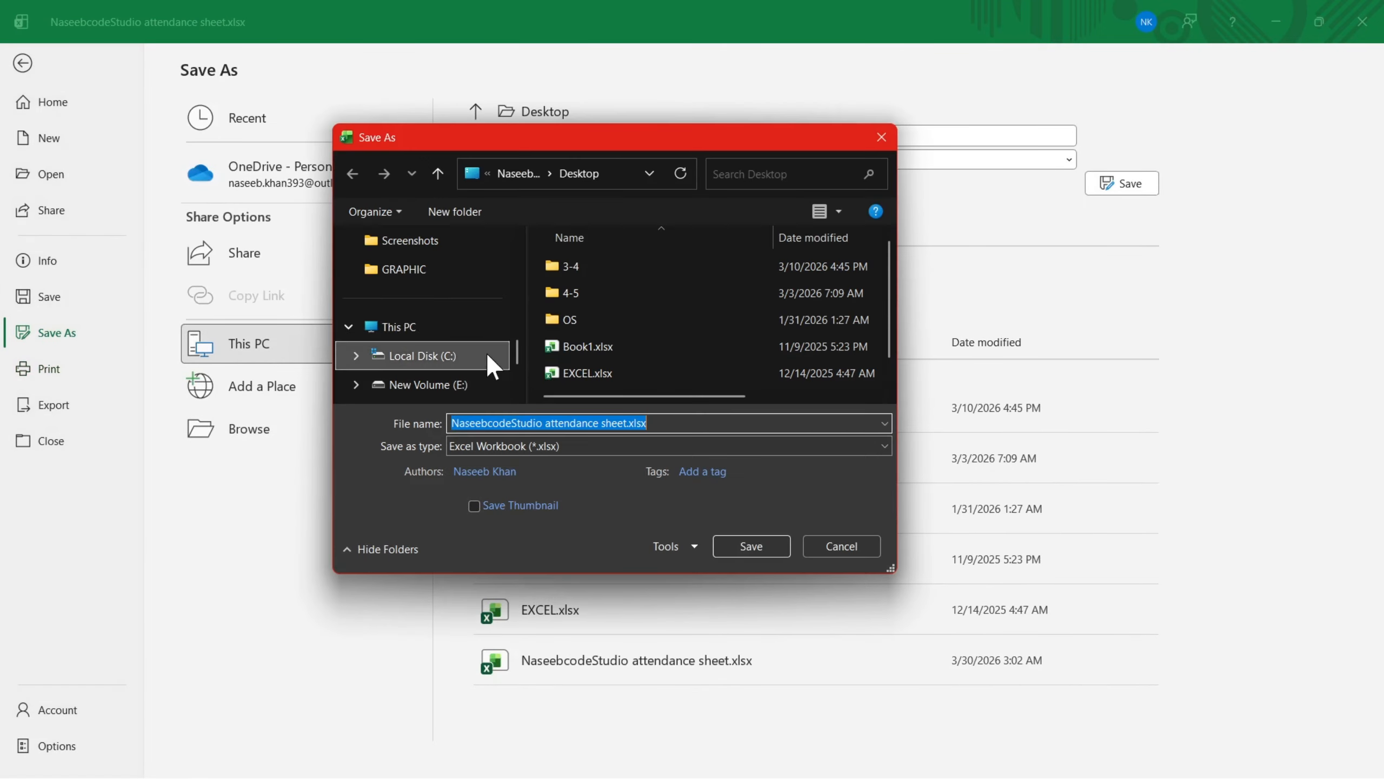
scroll(421, 369, up, 6)
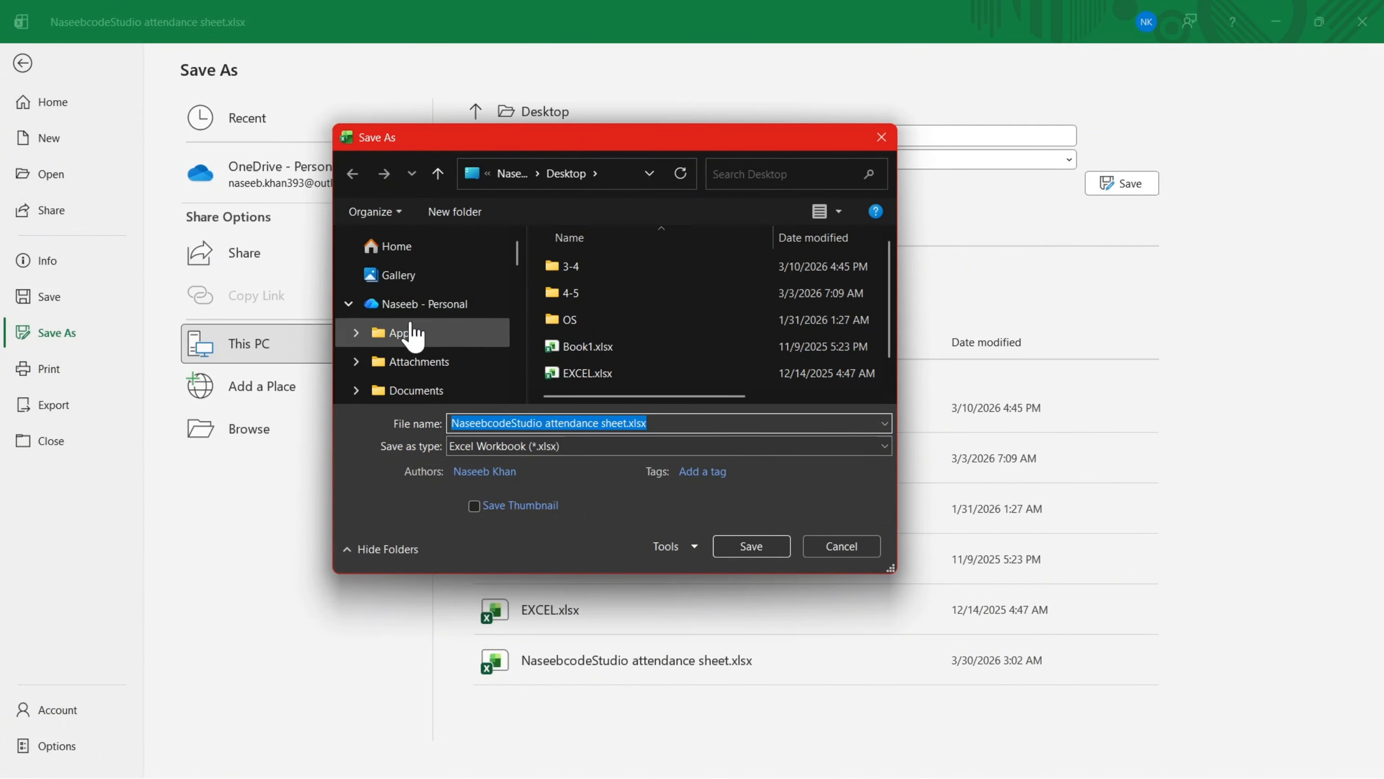
scroll(411, 357, down, 6)
scroll(411, 318, up, 3)
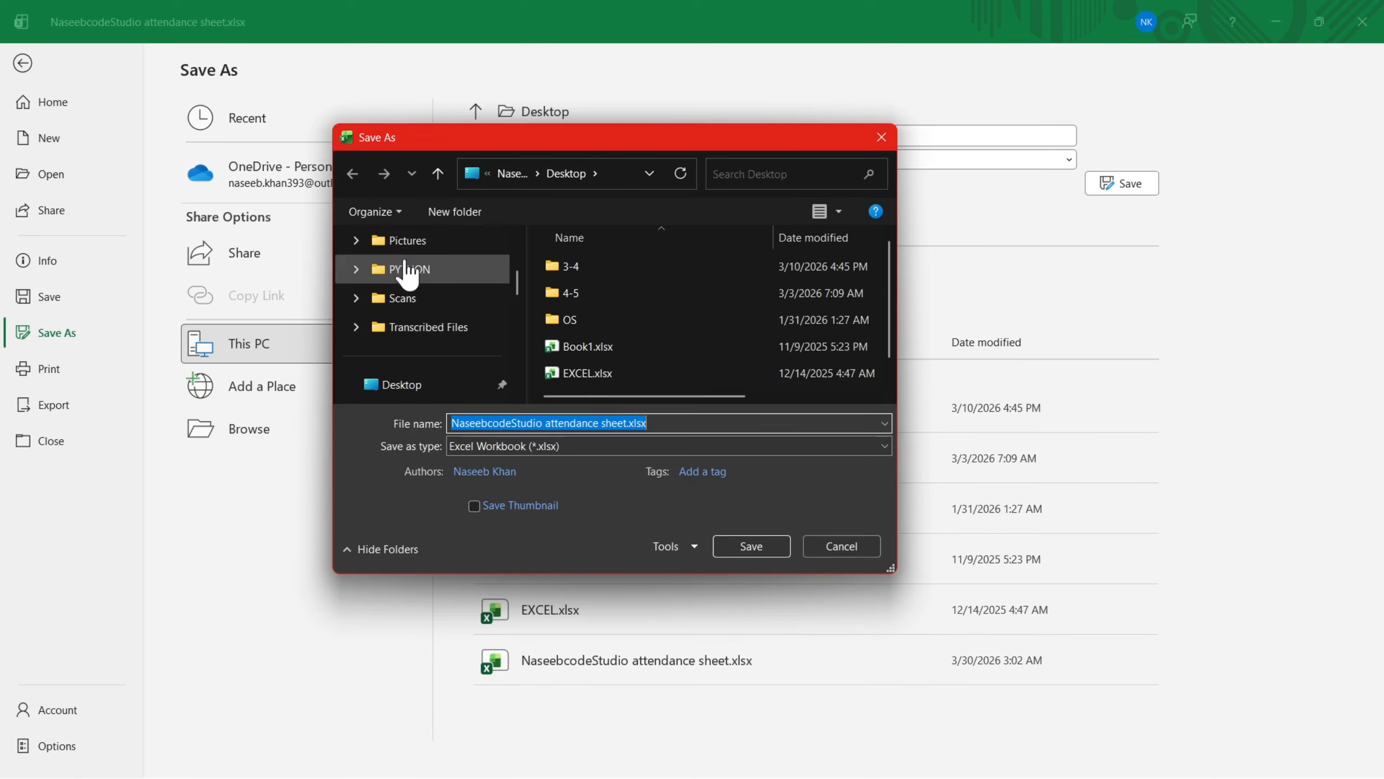
click(415, 393)
click(561, 444)
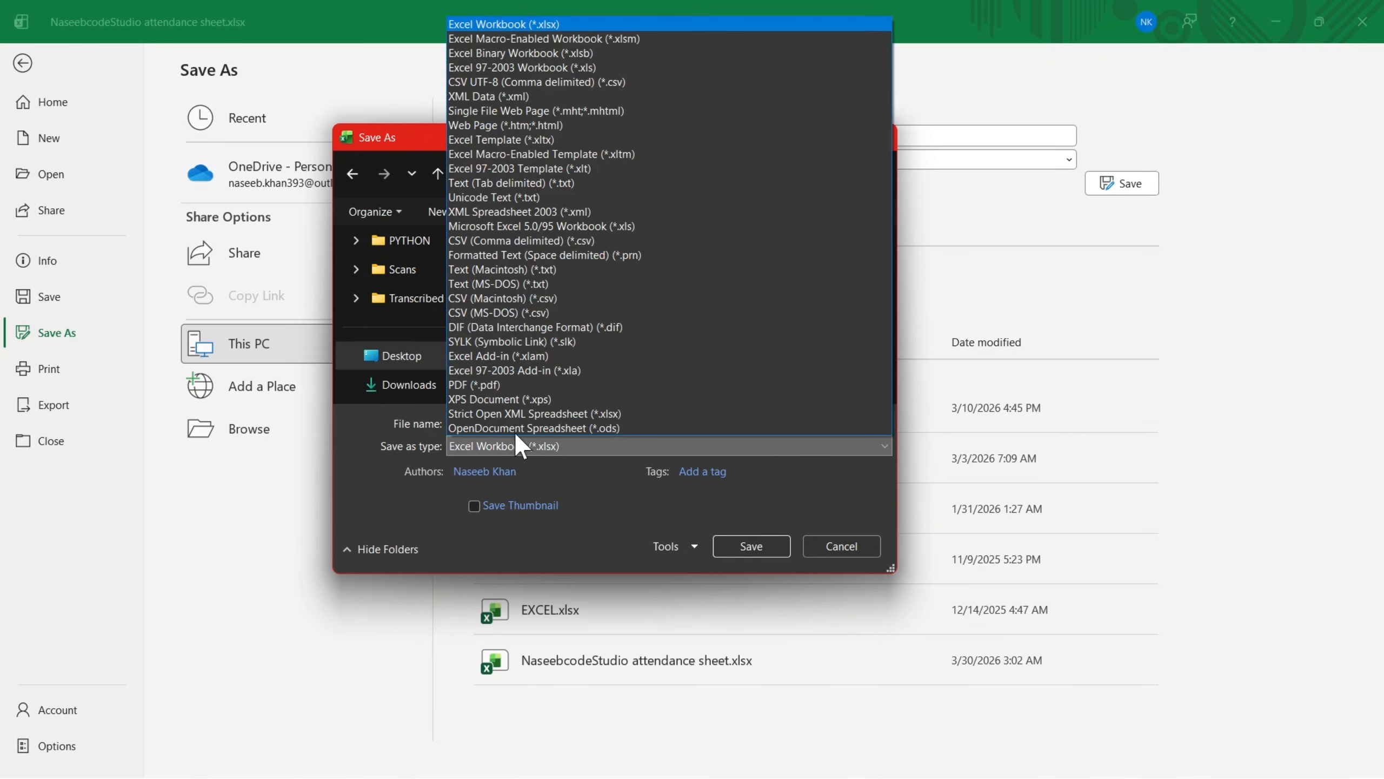
click(498, 384)
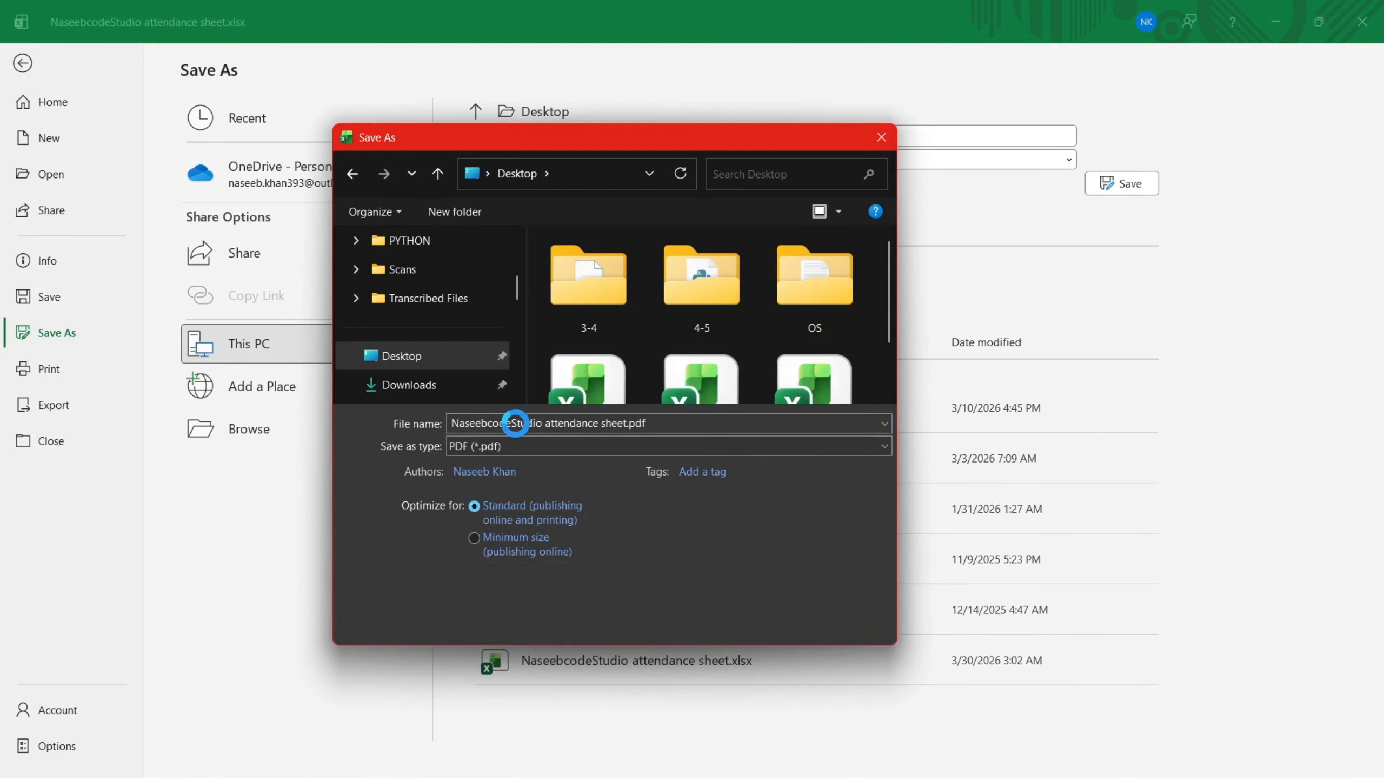
click(627, 423)
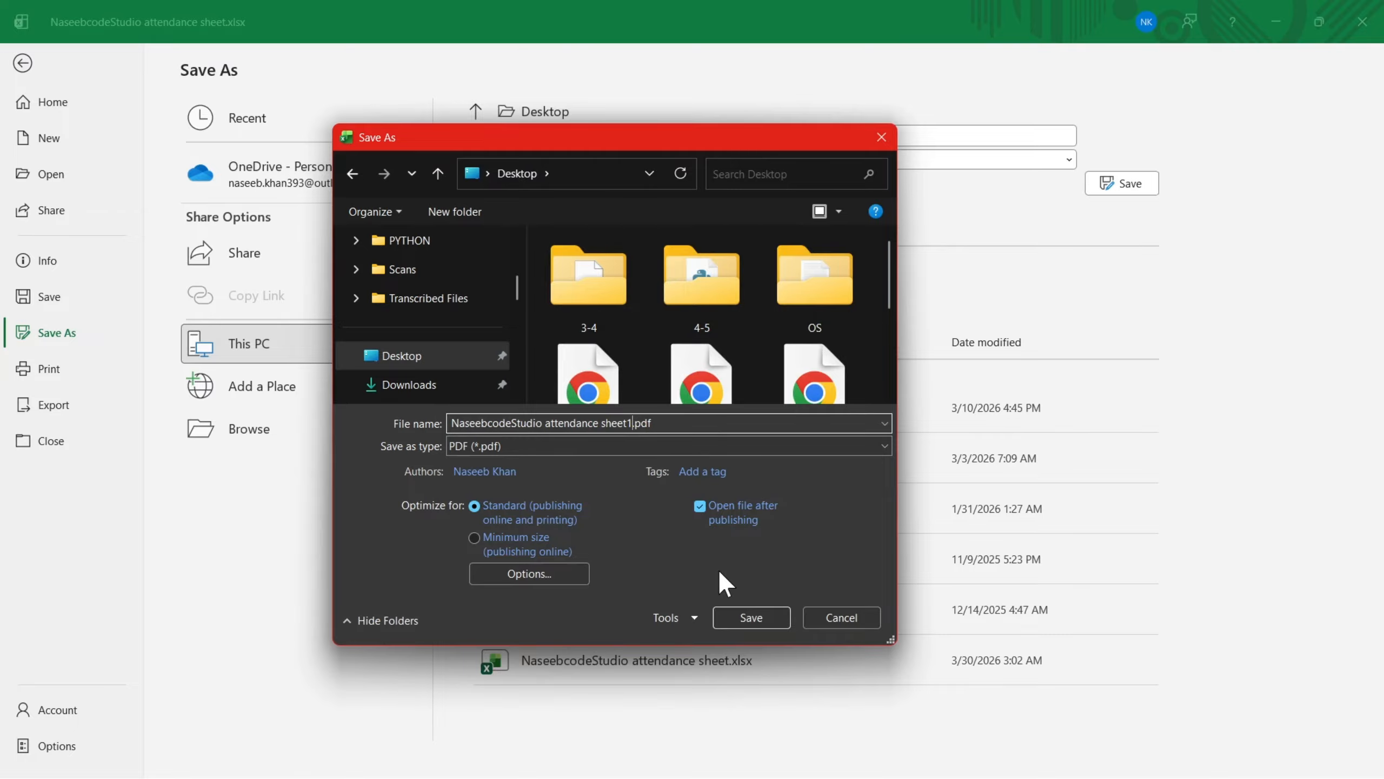
click(749, 616)
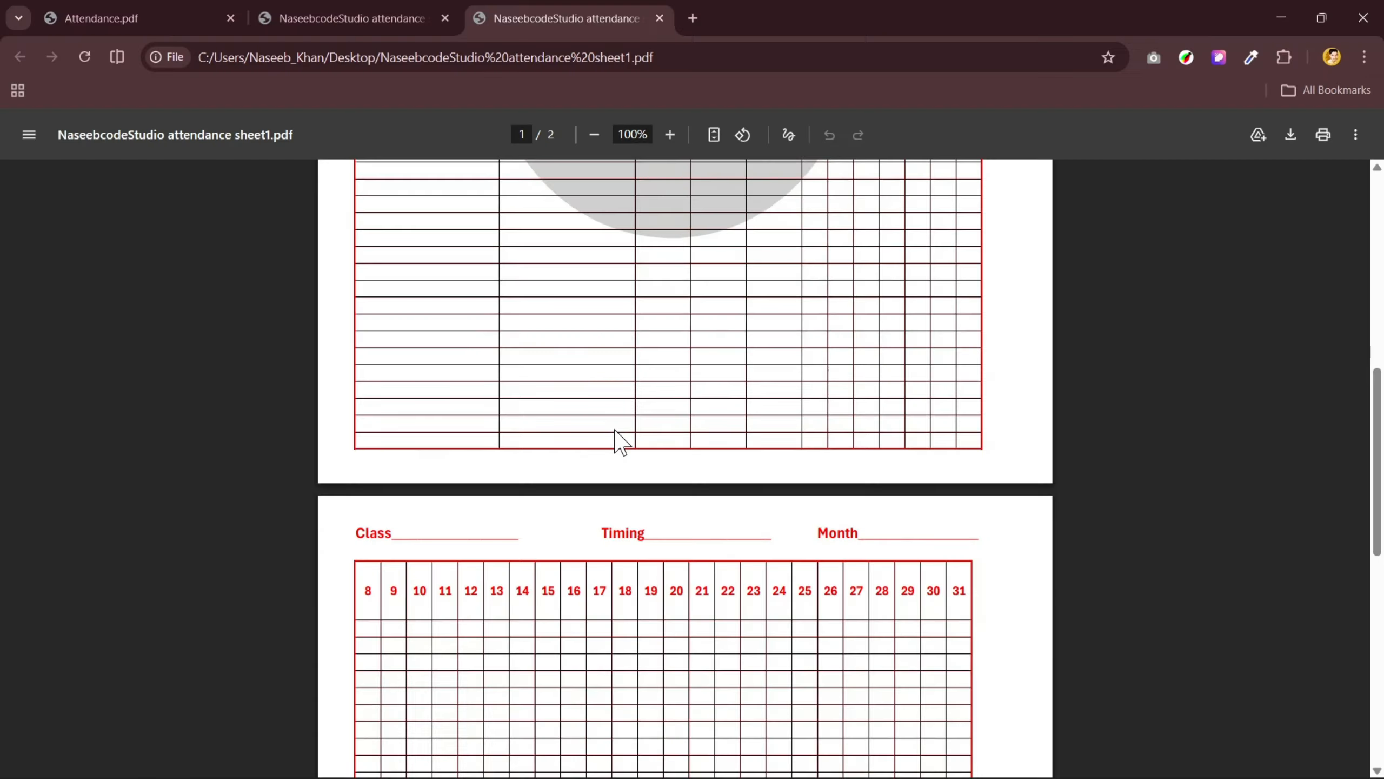
- Examine both pages of the exported PDF and compare its faded logo with the earlier PDF version
scroll(616, 436, down, 10)
scroll(616, 439, up, 6)
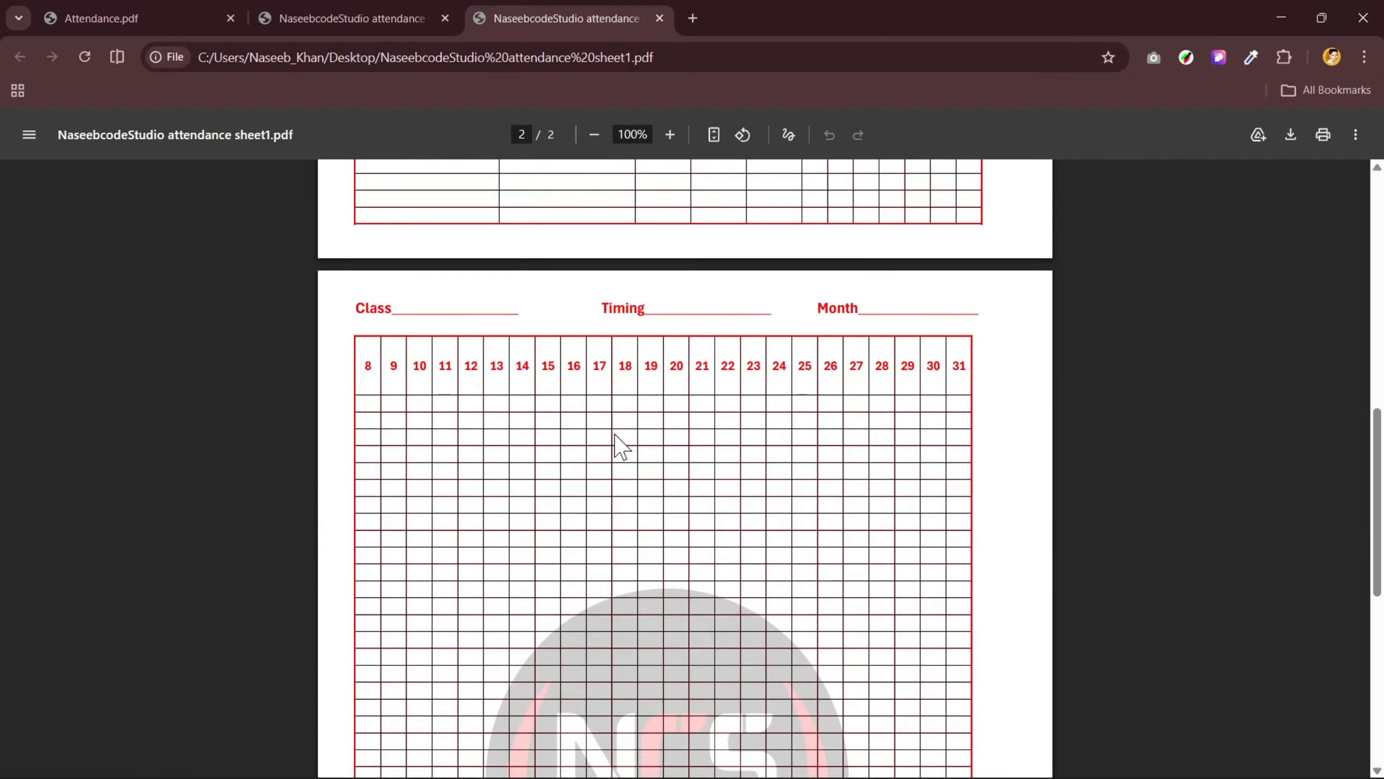
scroll(618, 445, down, 5)
scroll(491, 248, up, 15)
click(391, 21)
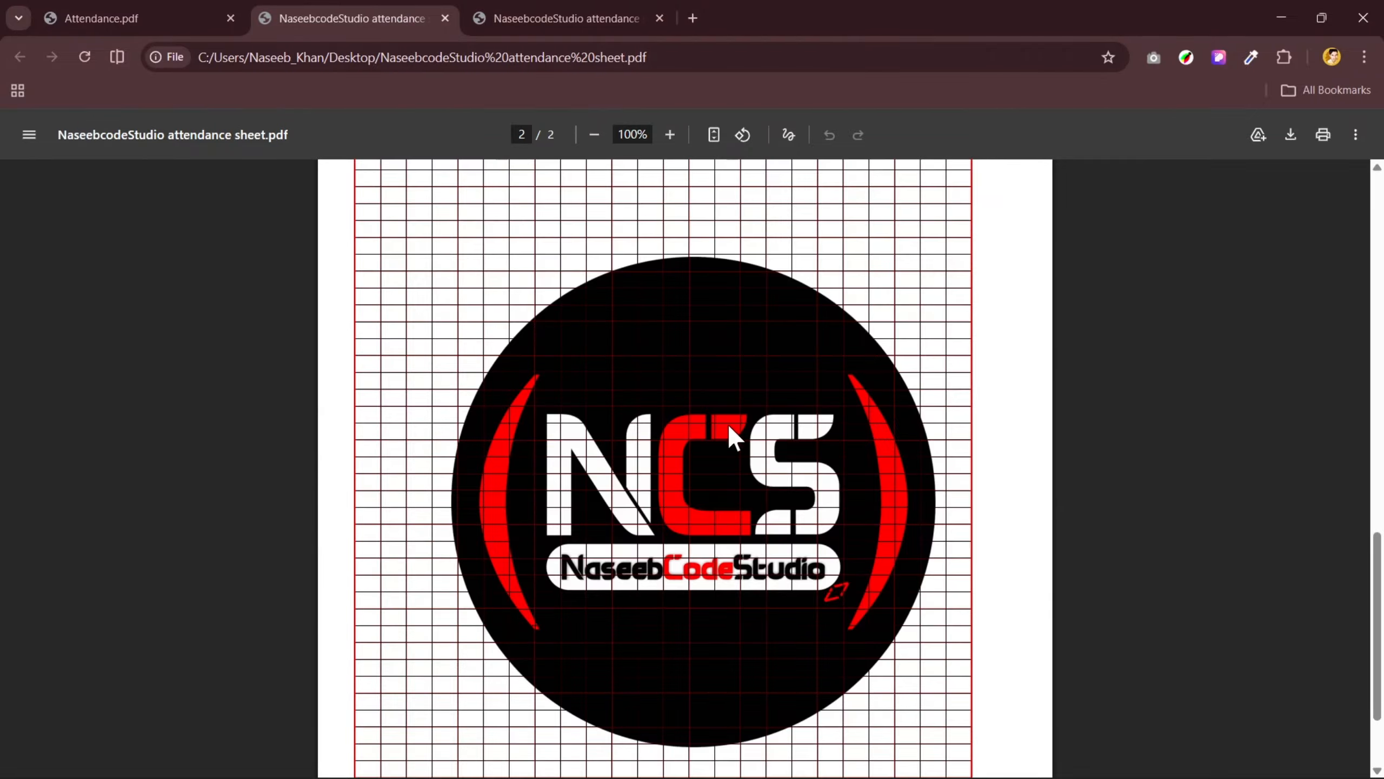
scroll(723, 423, up, 10)
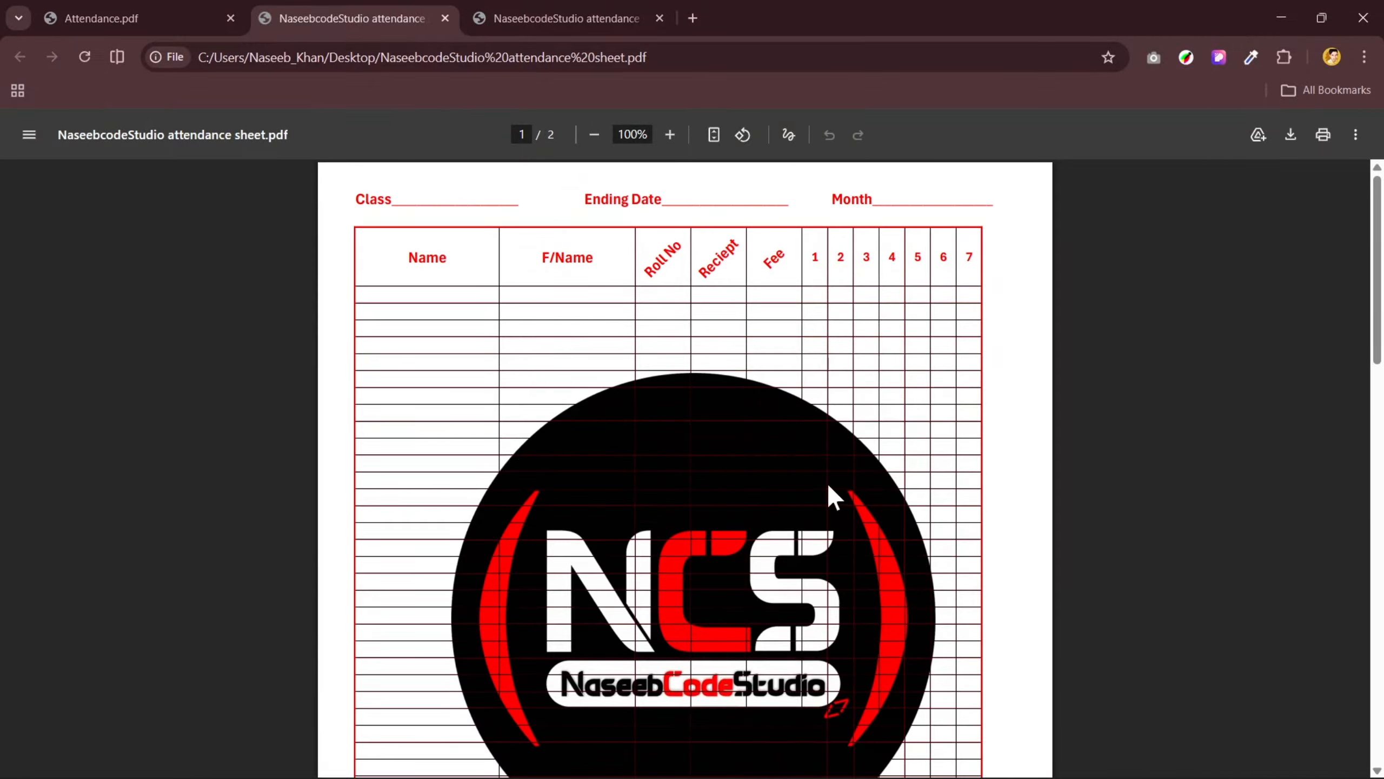
click(547, 13)
scroll(722, 449, down, 5)
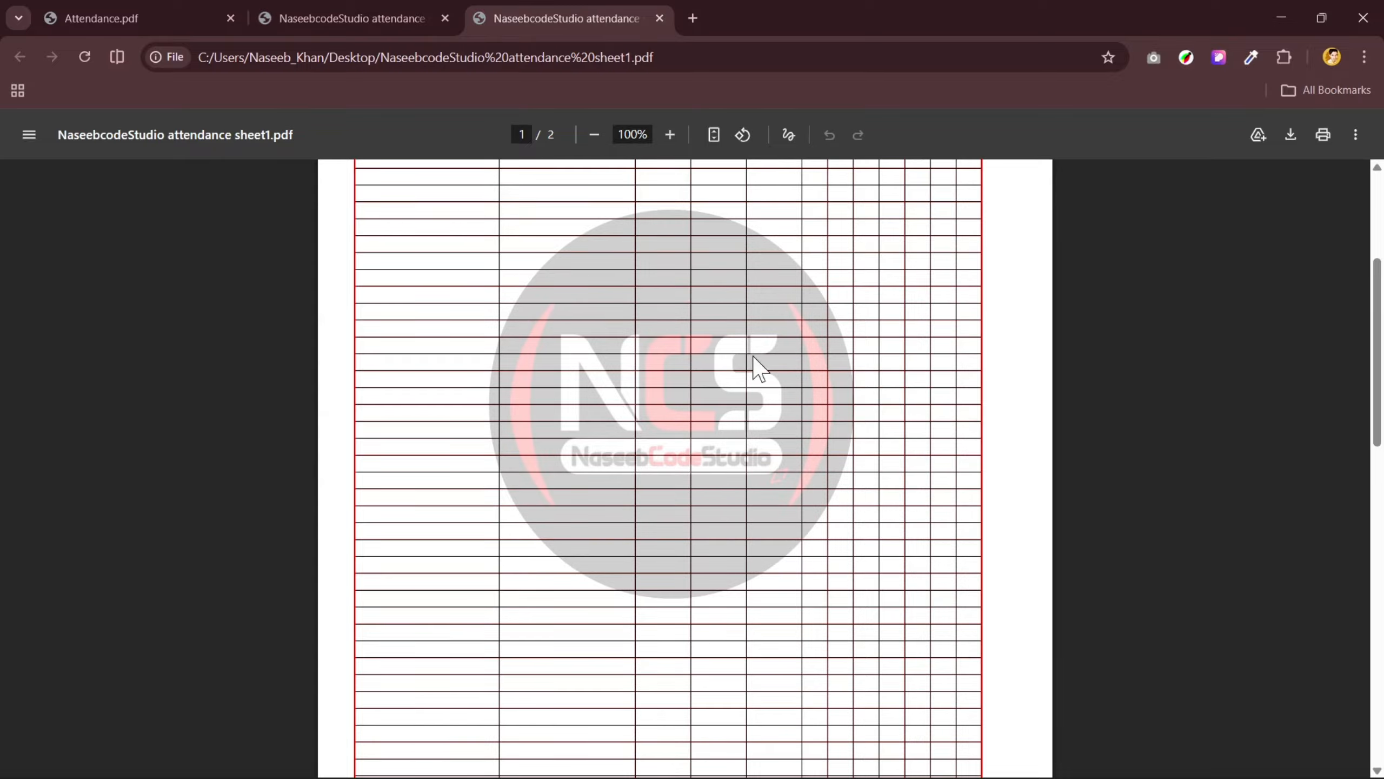
scroll(689, 453, down, 10)
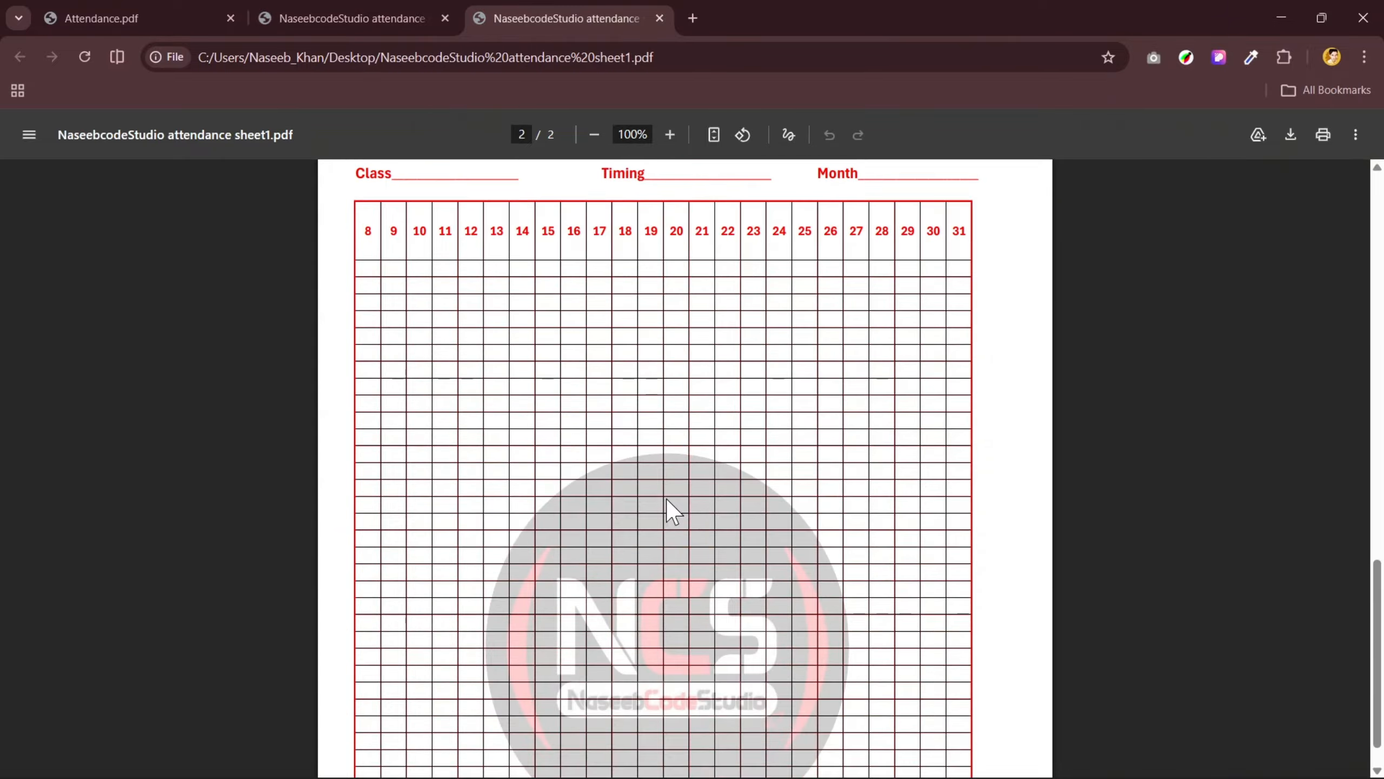
scroll(709, 448, up, 10)
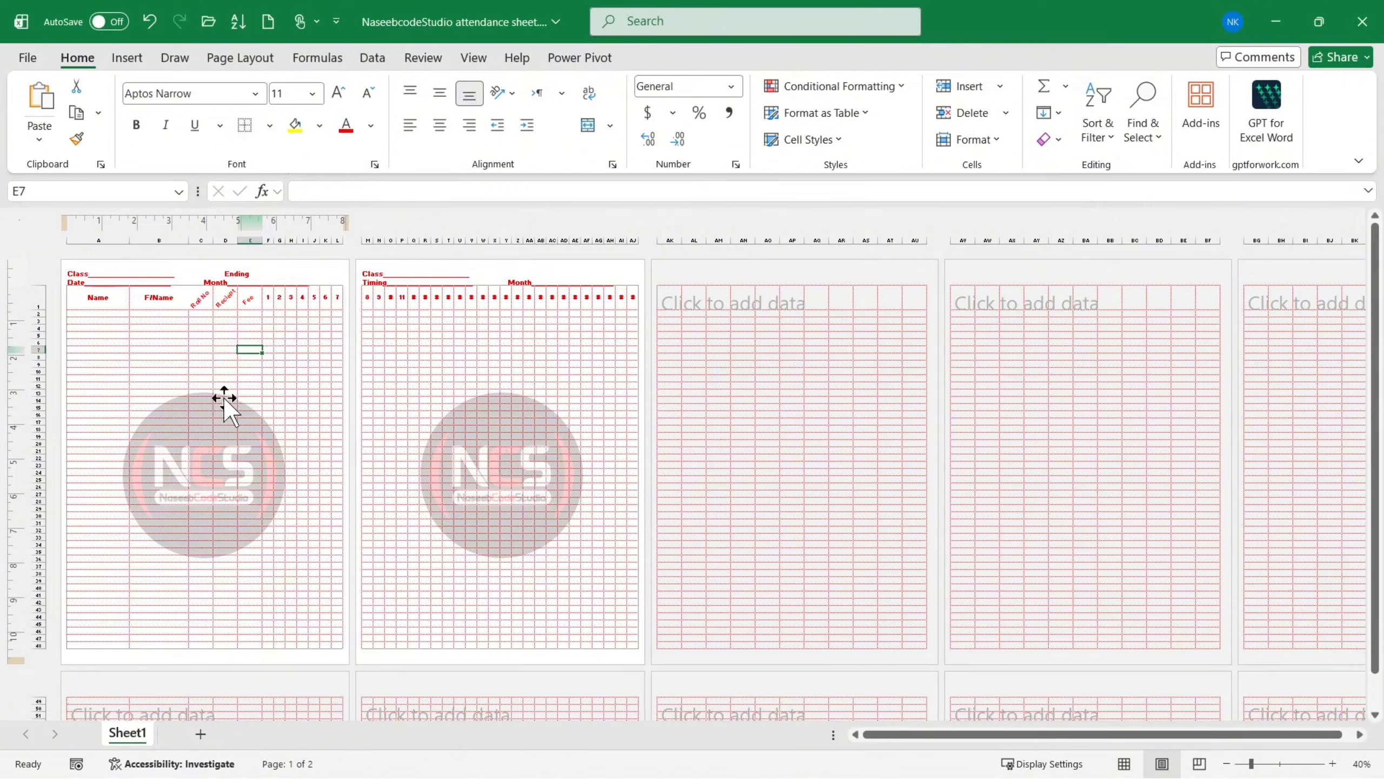
scroll(222, 402, up, 2)
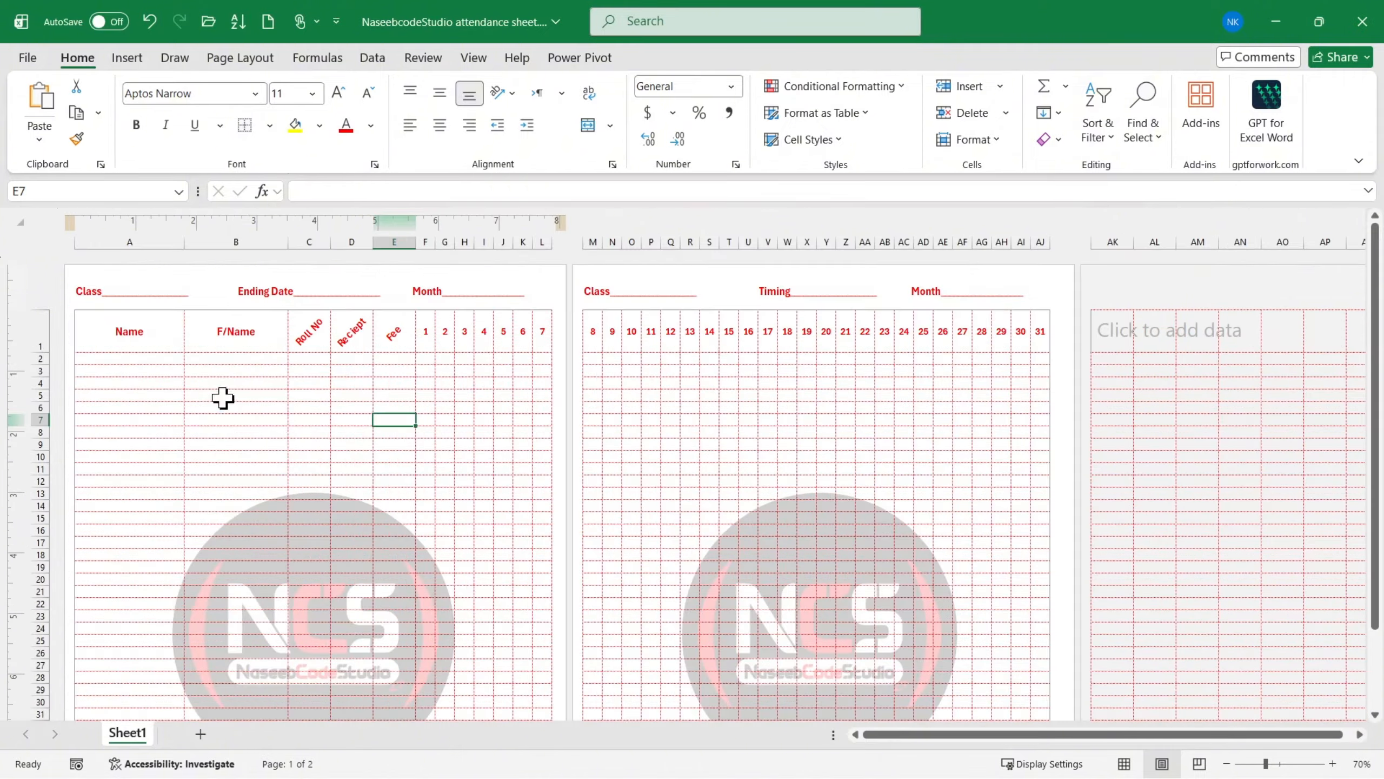
- Set the height of all table rows below the header row on both pages to 0.3 inches
drag(129, 358, 1054, 539)
scroll(193, 514, up, 8)
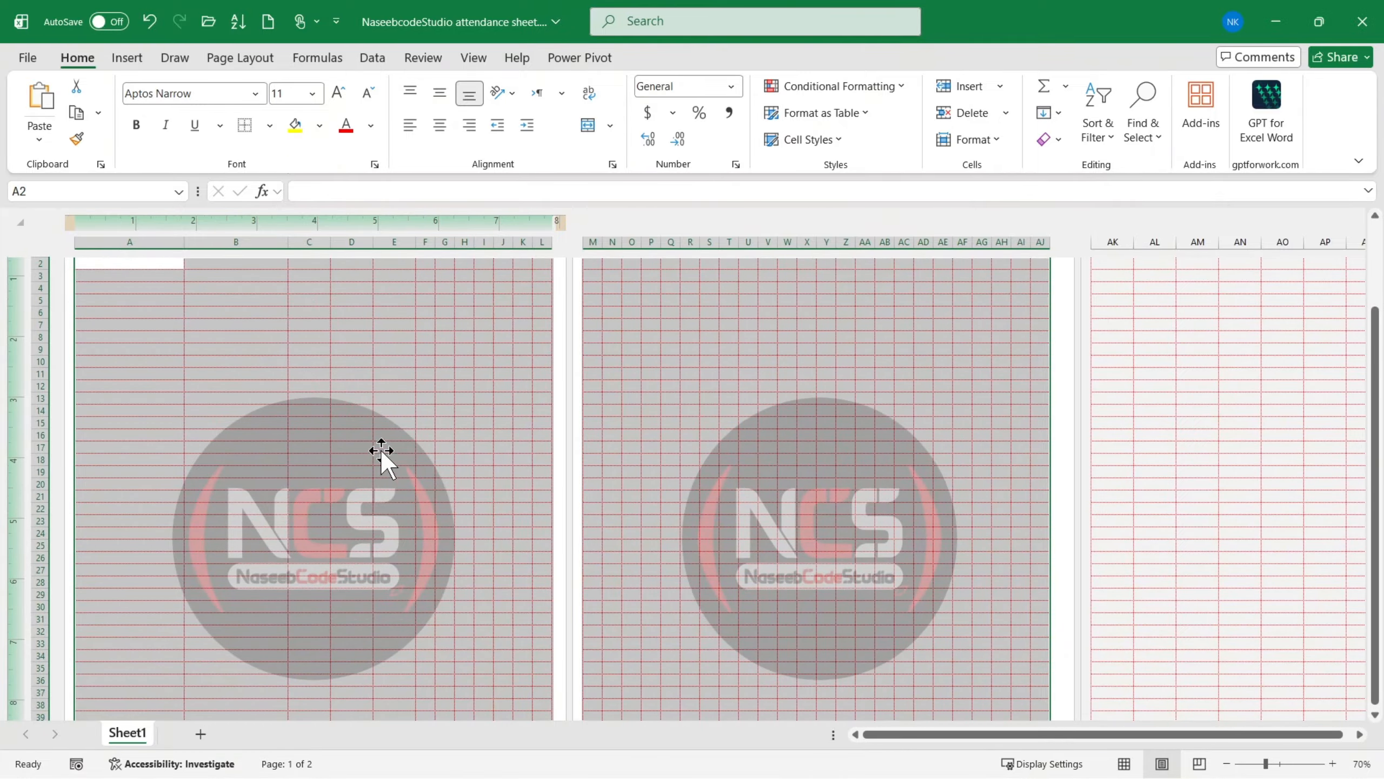
scroll(378, 463, down, 7)
scroll(378, 463, up, 5)
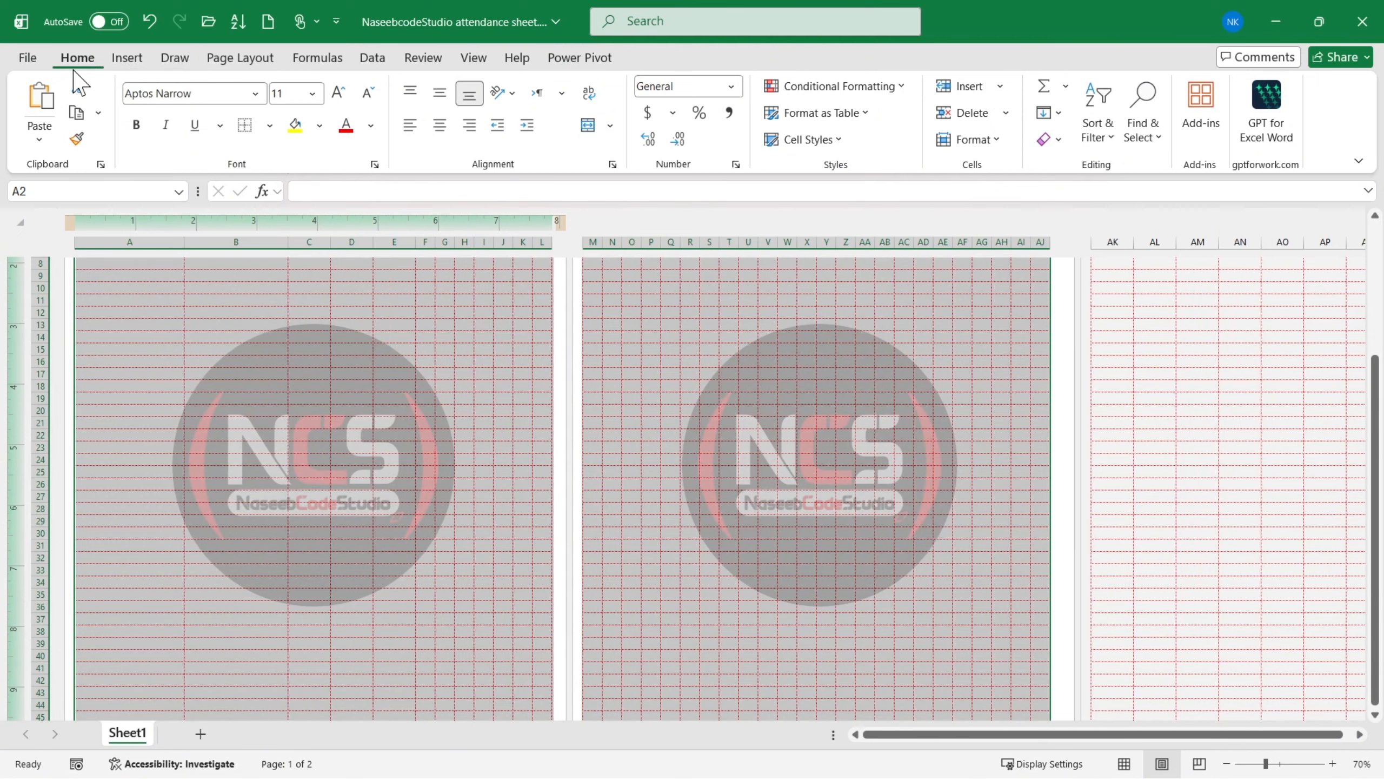
click(974, 142)
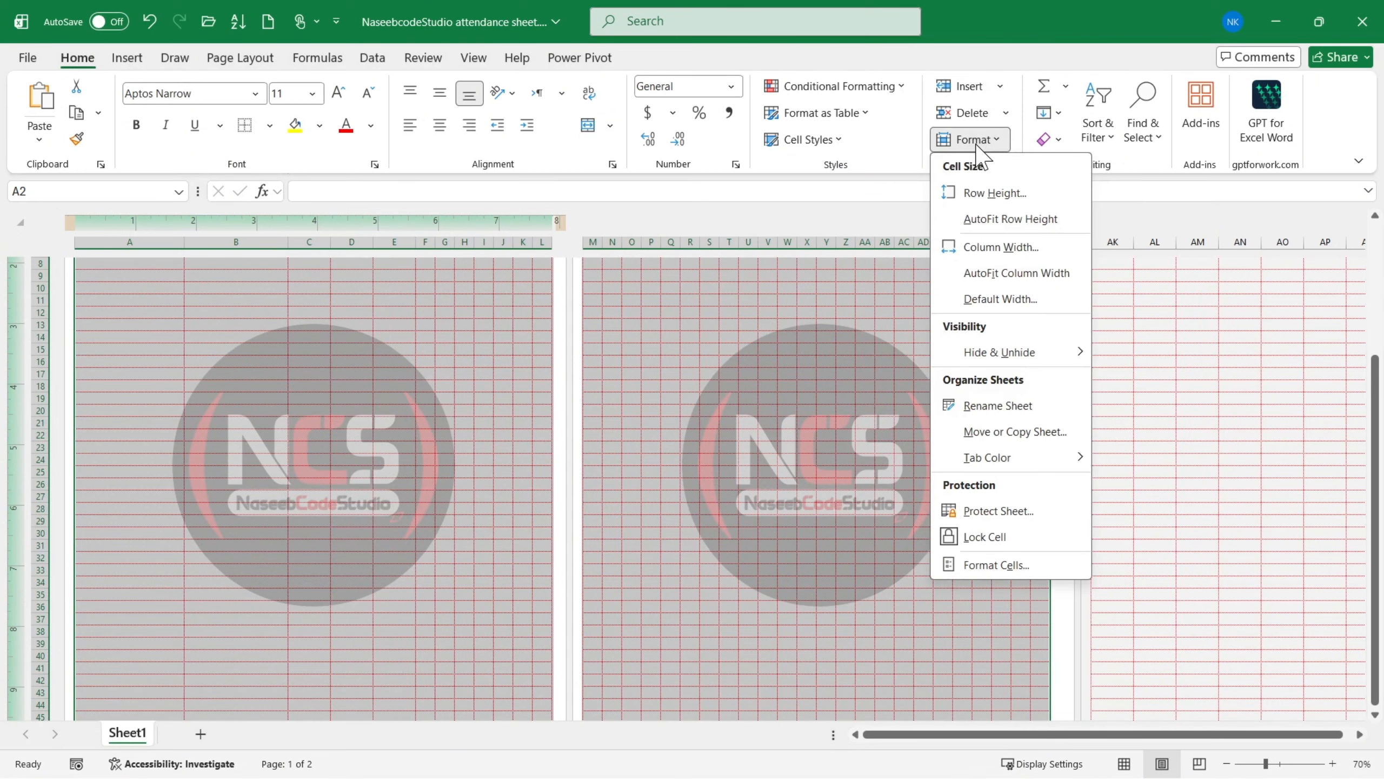
click(986, 194)
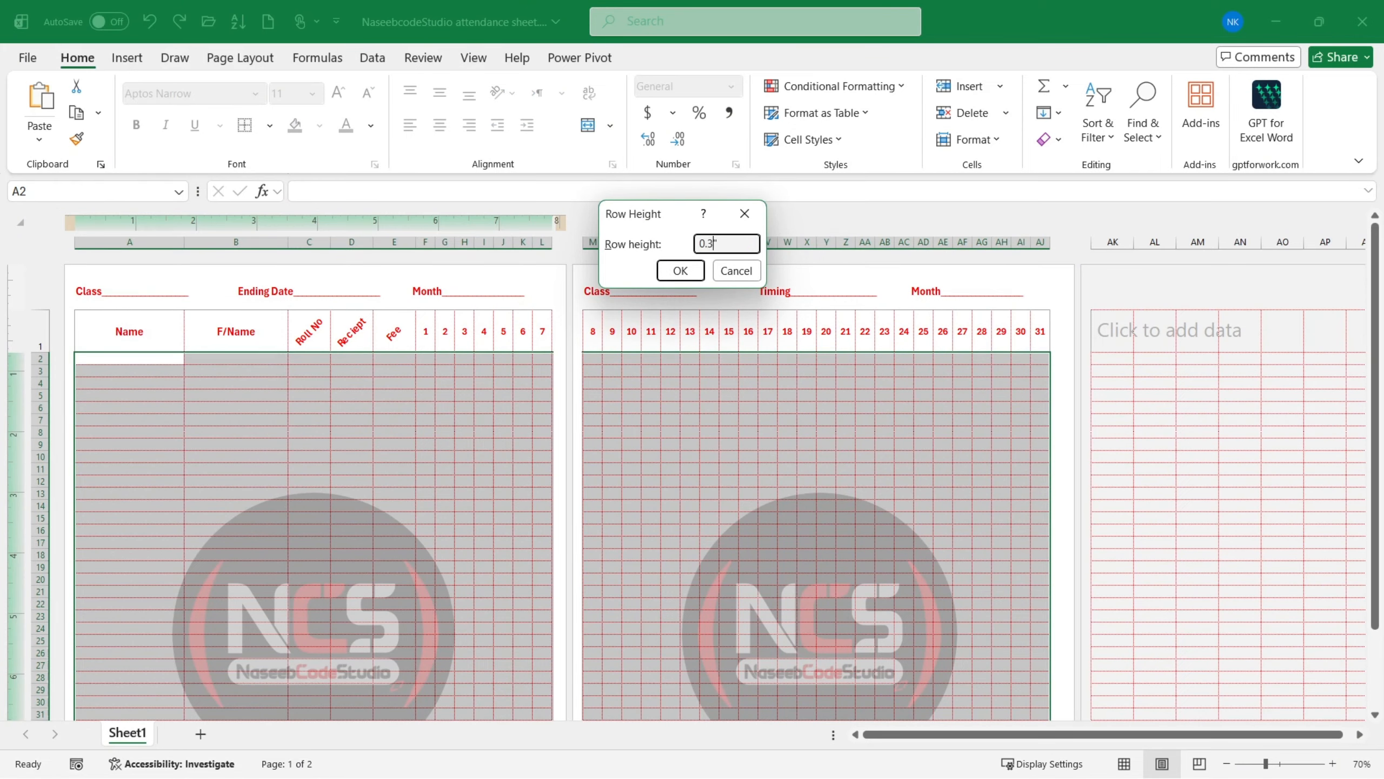
click(680, 270)
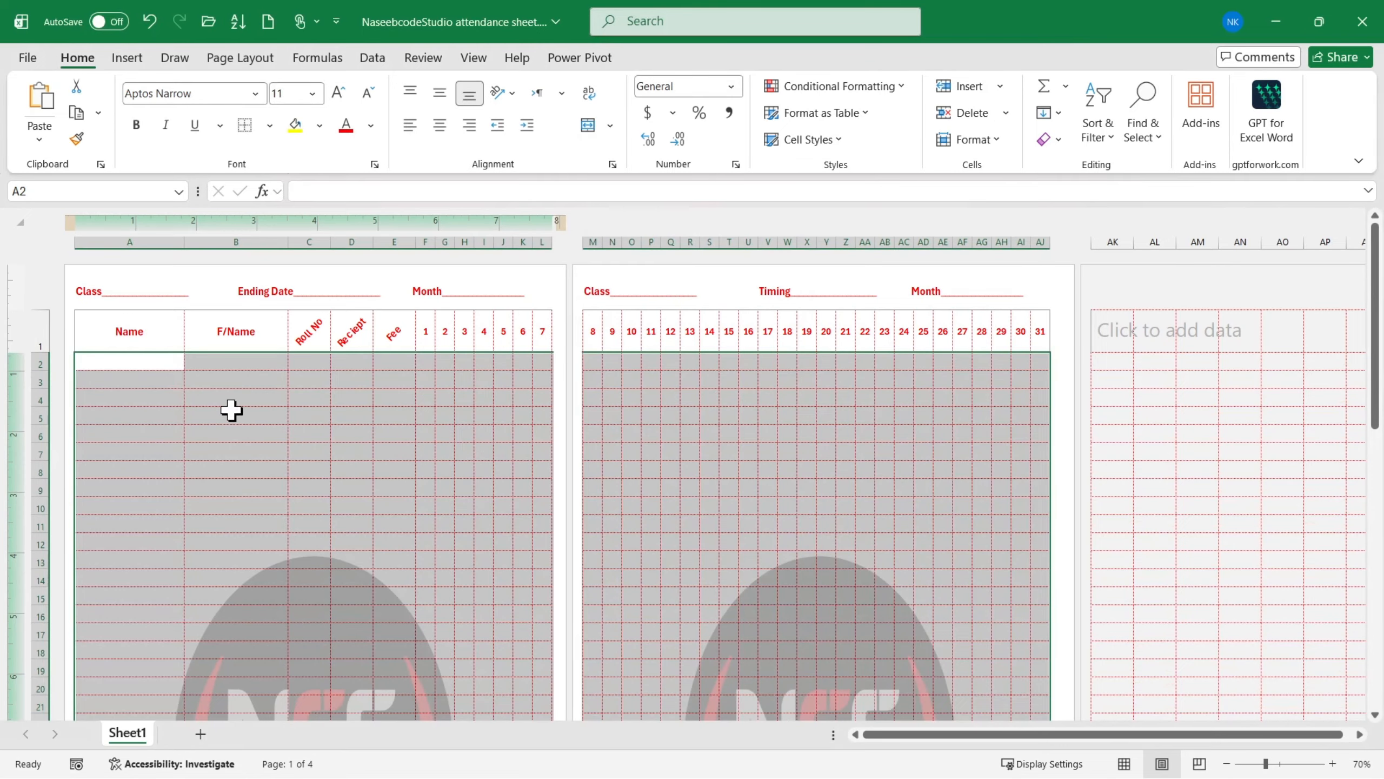
- Examine the row spacing, page headings and logo shapes across both pages of the sheet
ctrl+scroll(232, 411, up, 5)
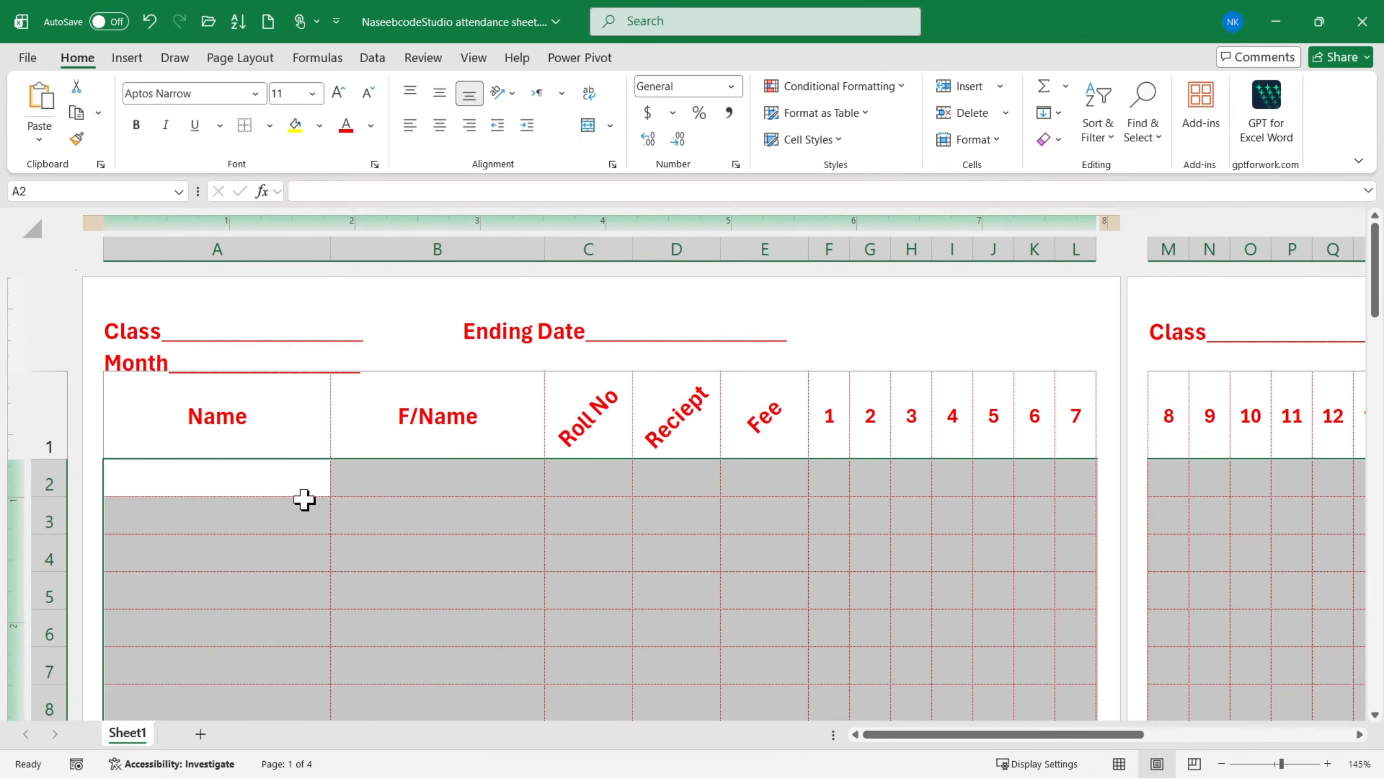
click(375, 518)
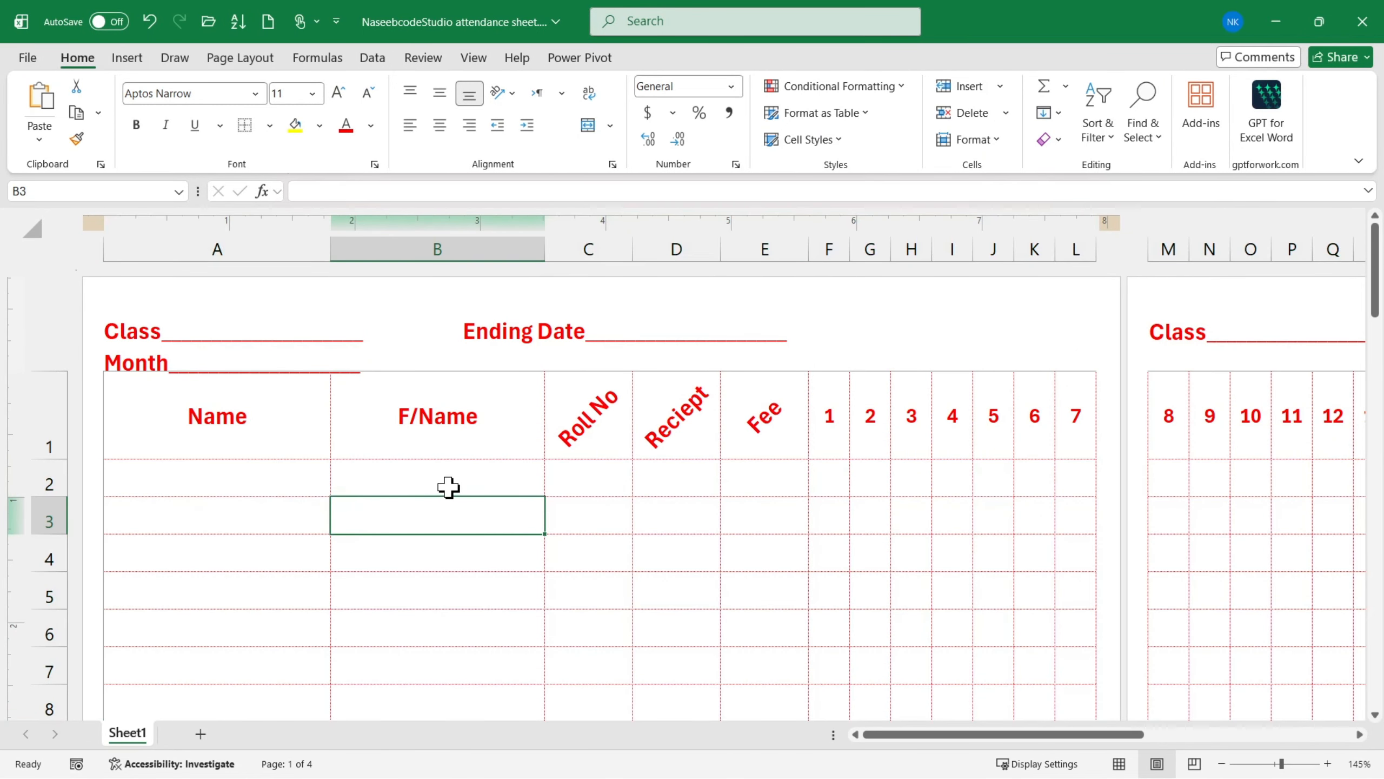
ctrl+scroll(449, 477, down, 4)
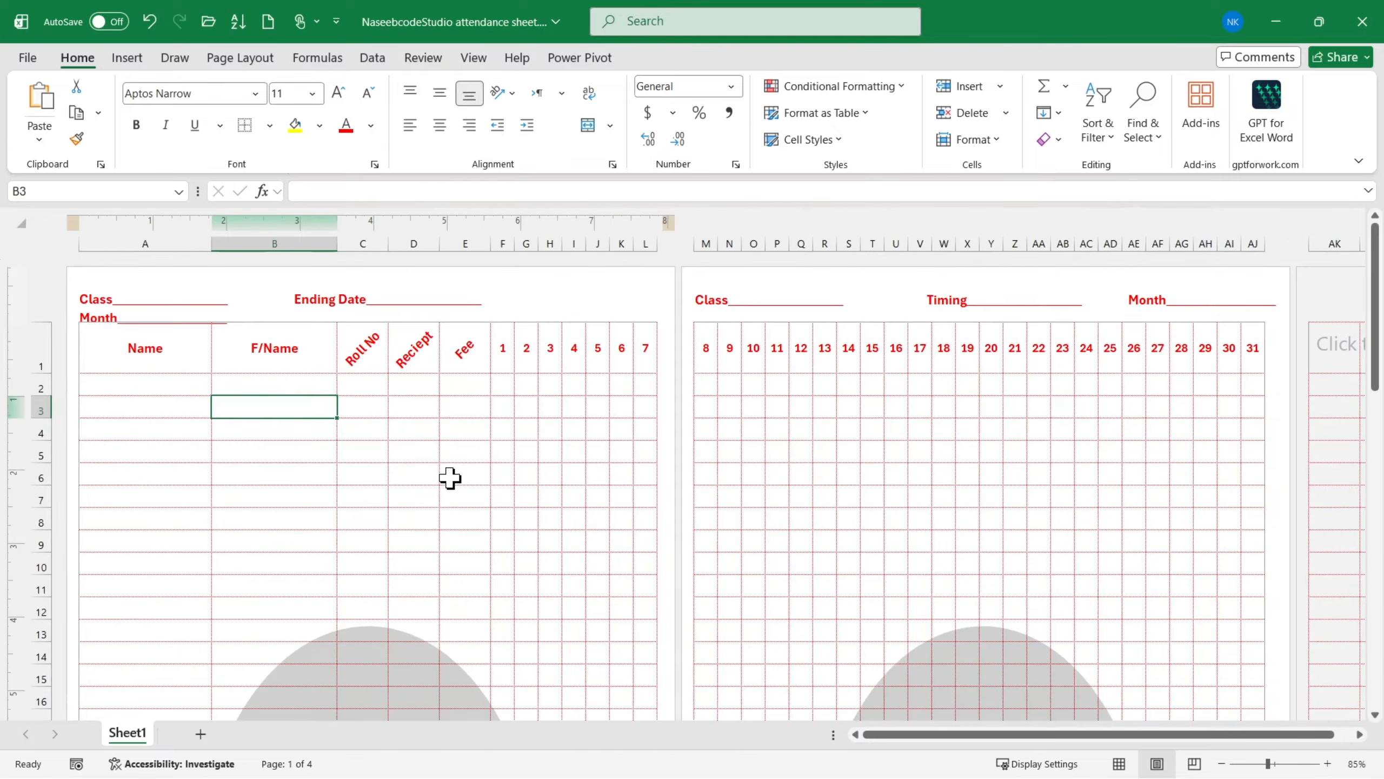
ctrl+scroll(448, 477, down, 1)
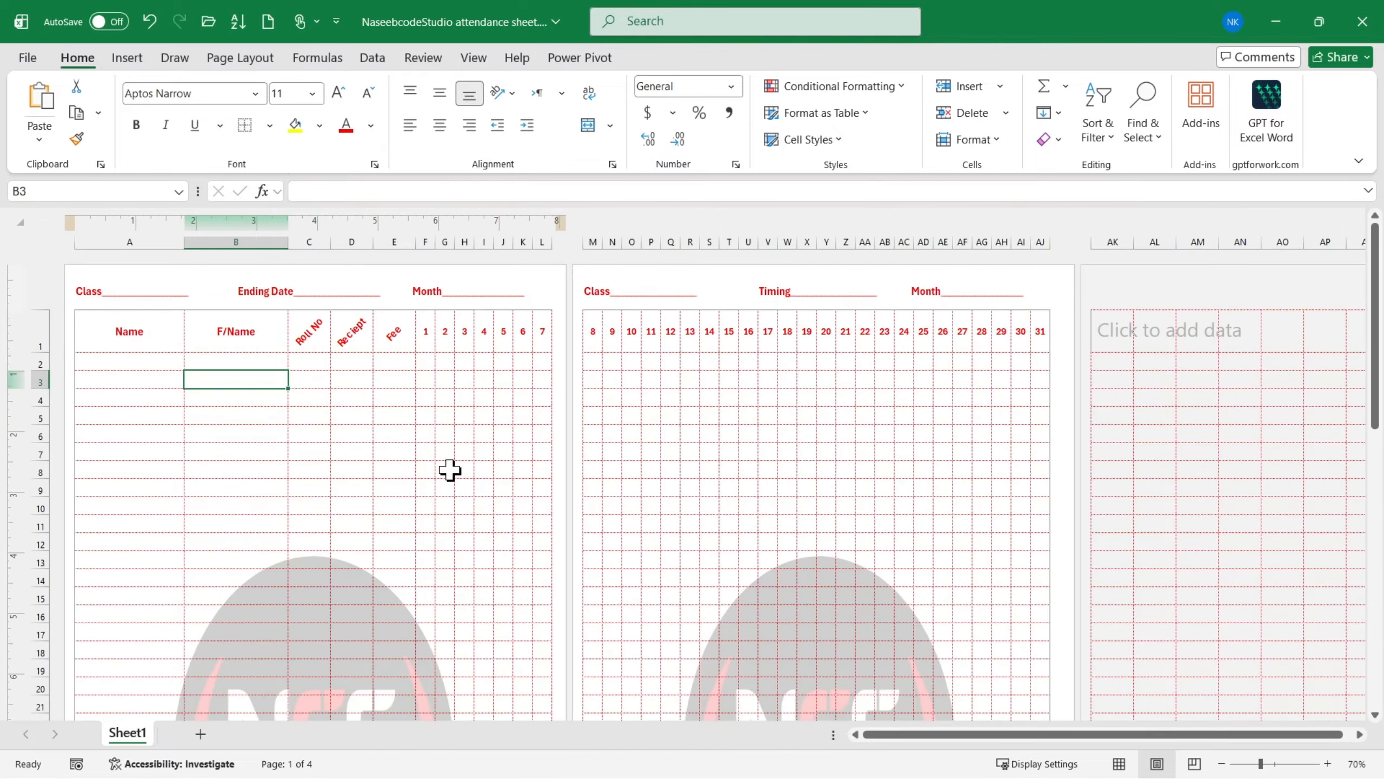
scroll(440, 468, down, 7)
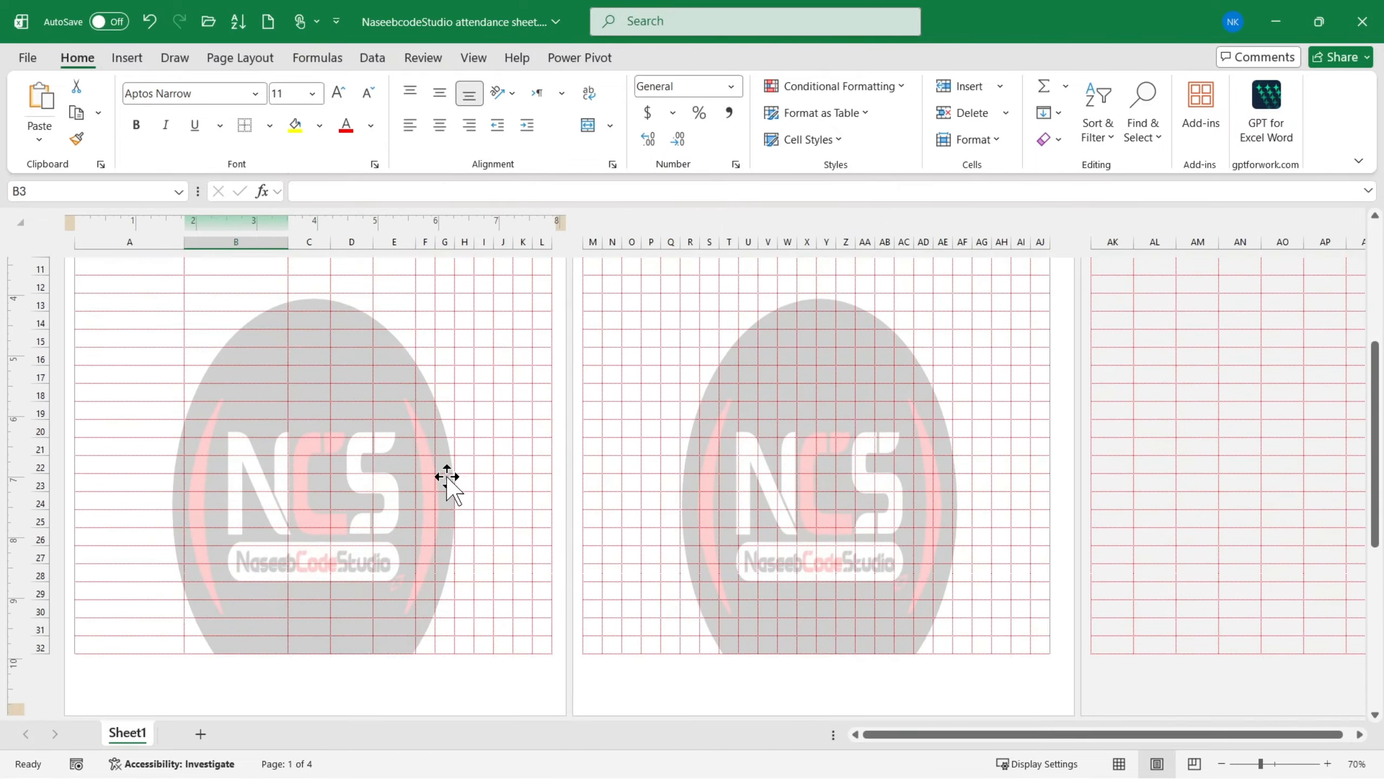
scroll(441, 458, up, 3)
scroll(441, 457, up, 4)
scroll(381, 475, down, 2)
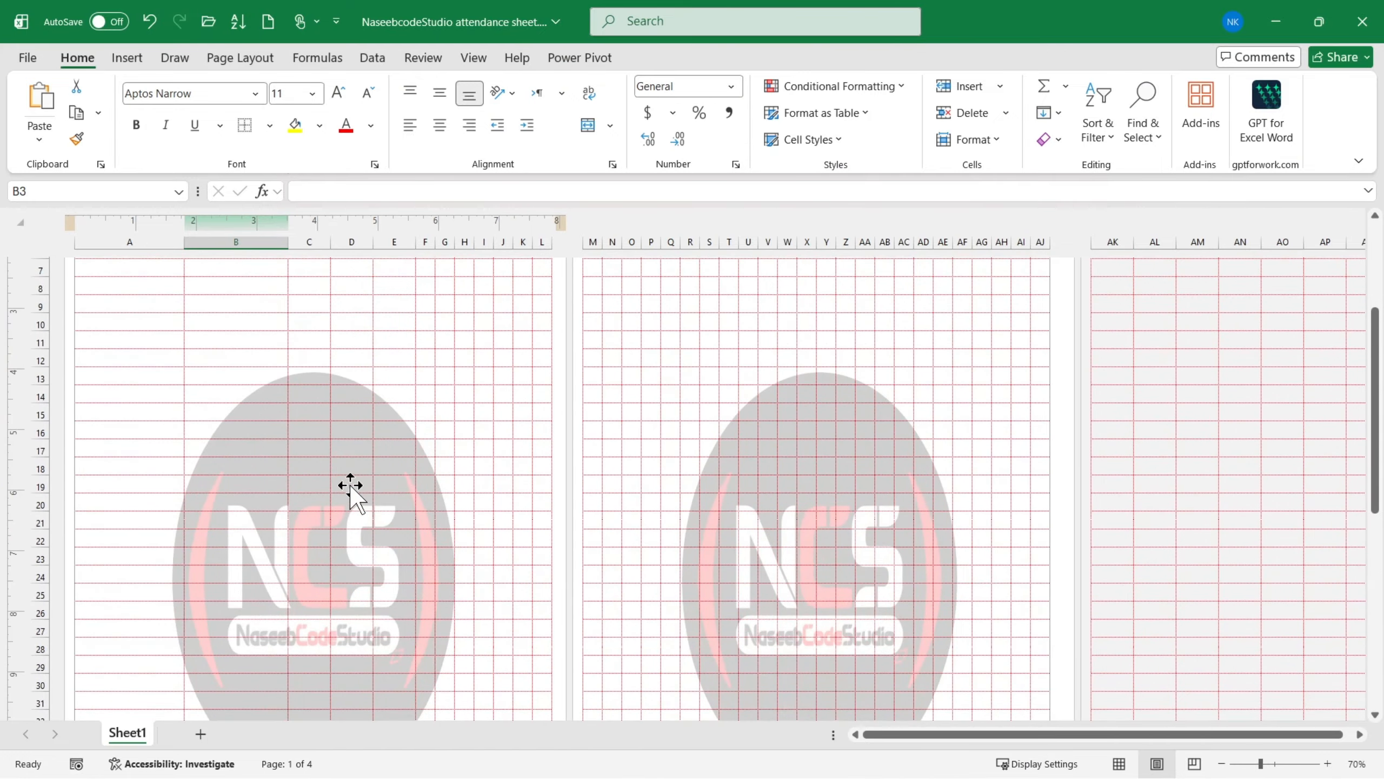
- Set the first page's logo shape to 6 inches high and 6 inches wide
click(353, 490)
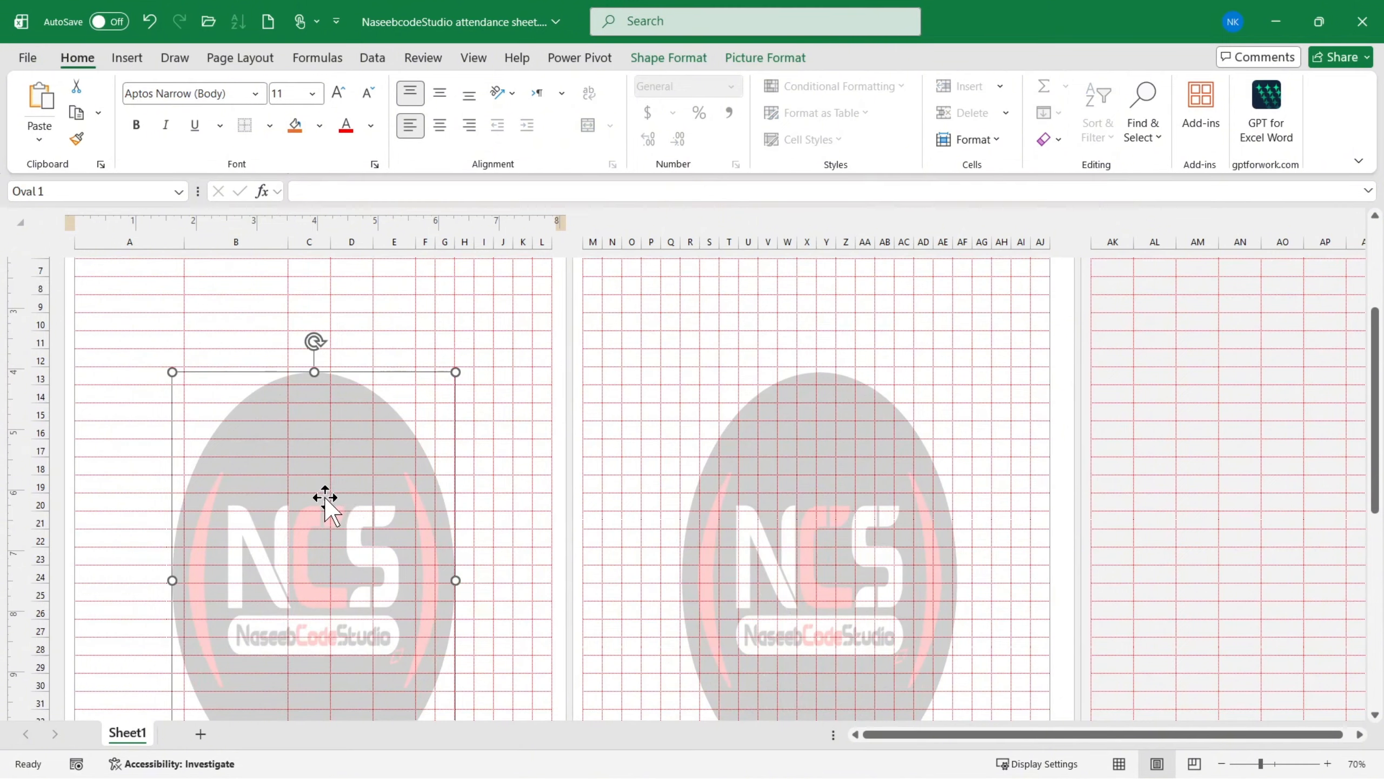
click(746, 57)
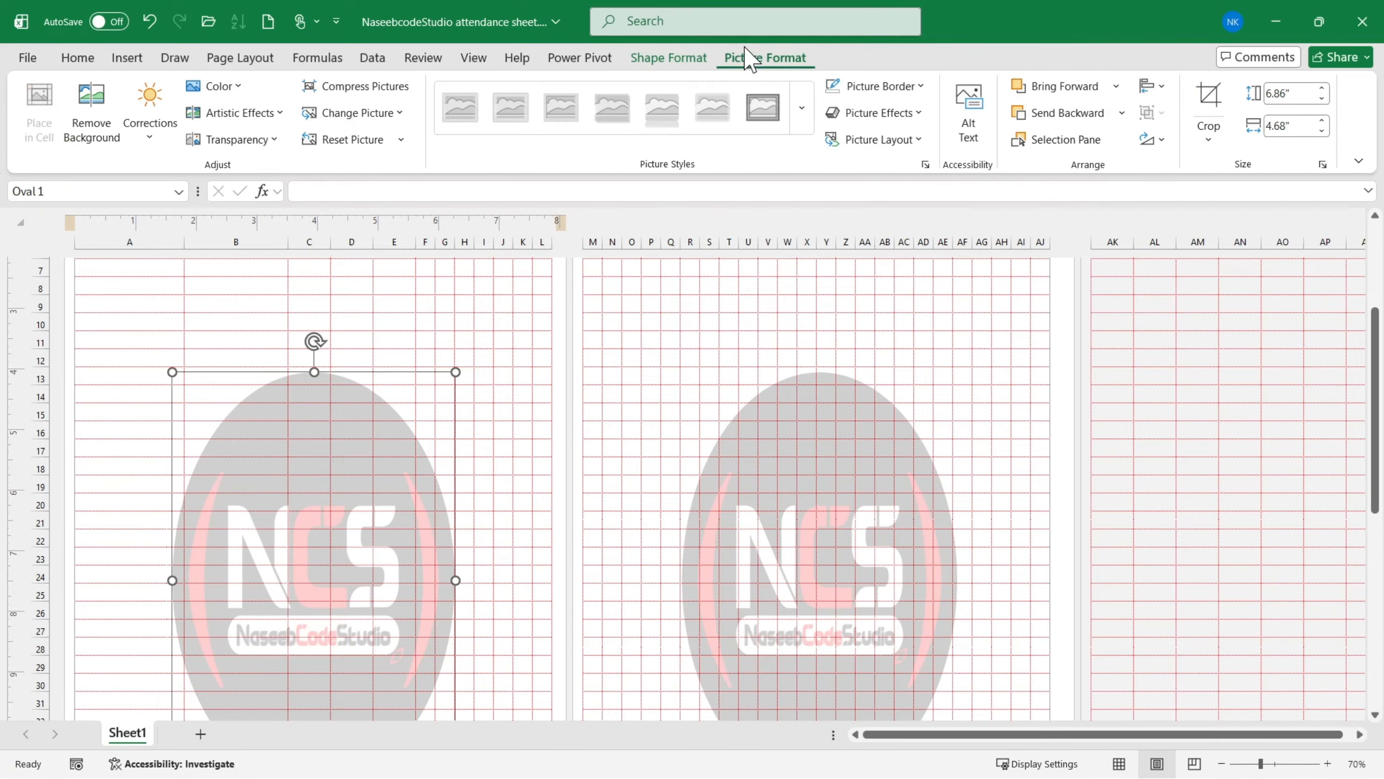
click(674, 59)
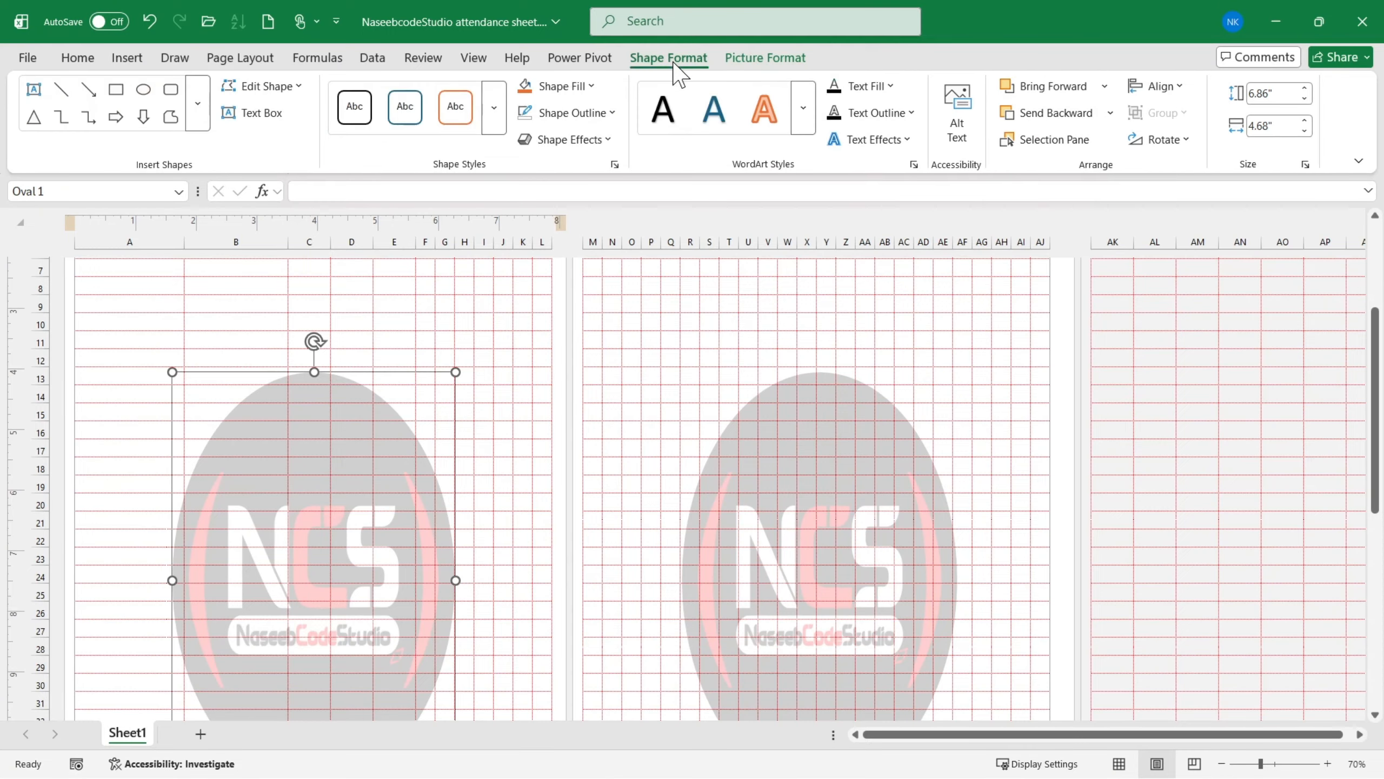
click(1282, 93)
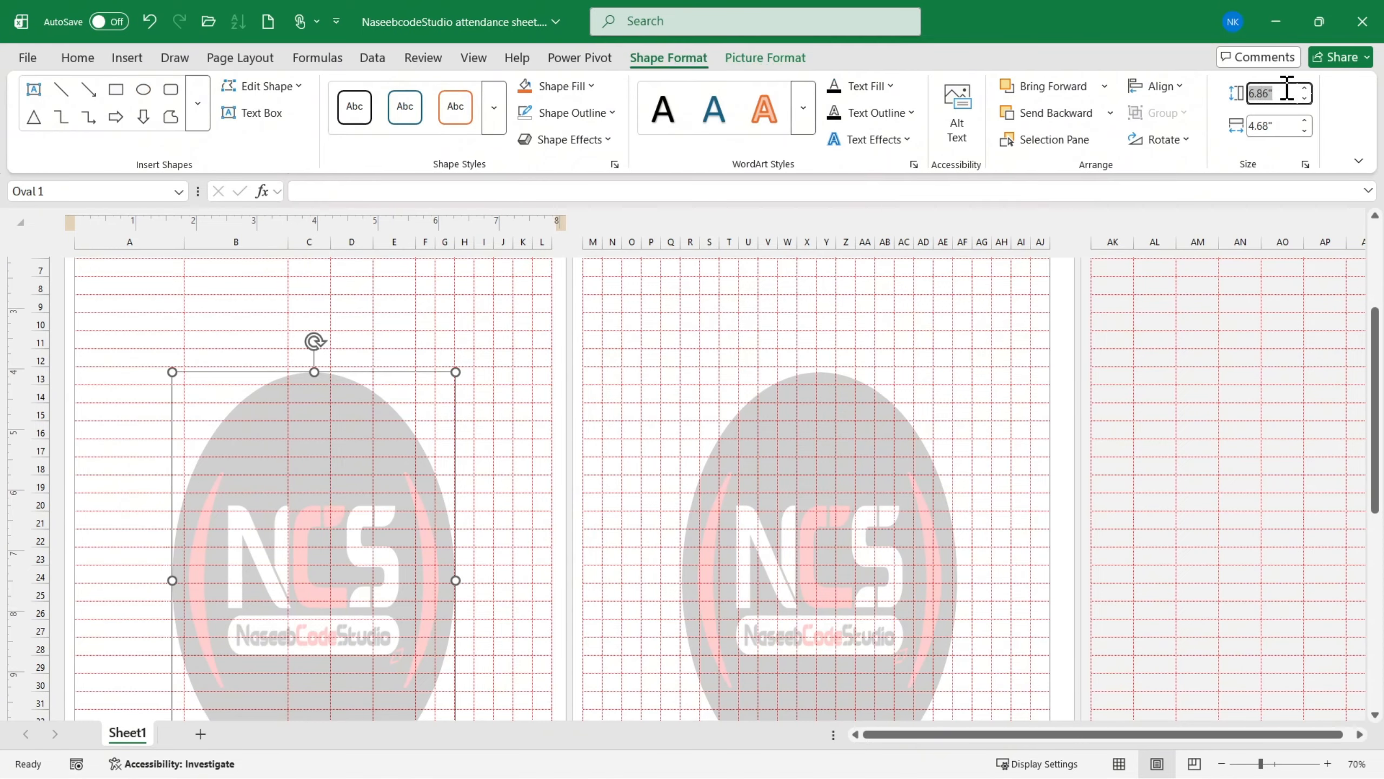
text(6)
click(1268, 125)
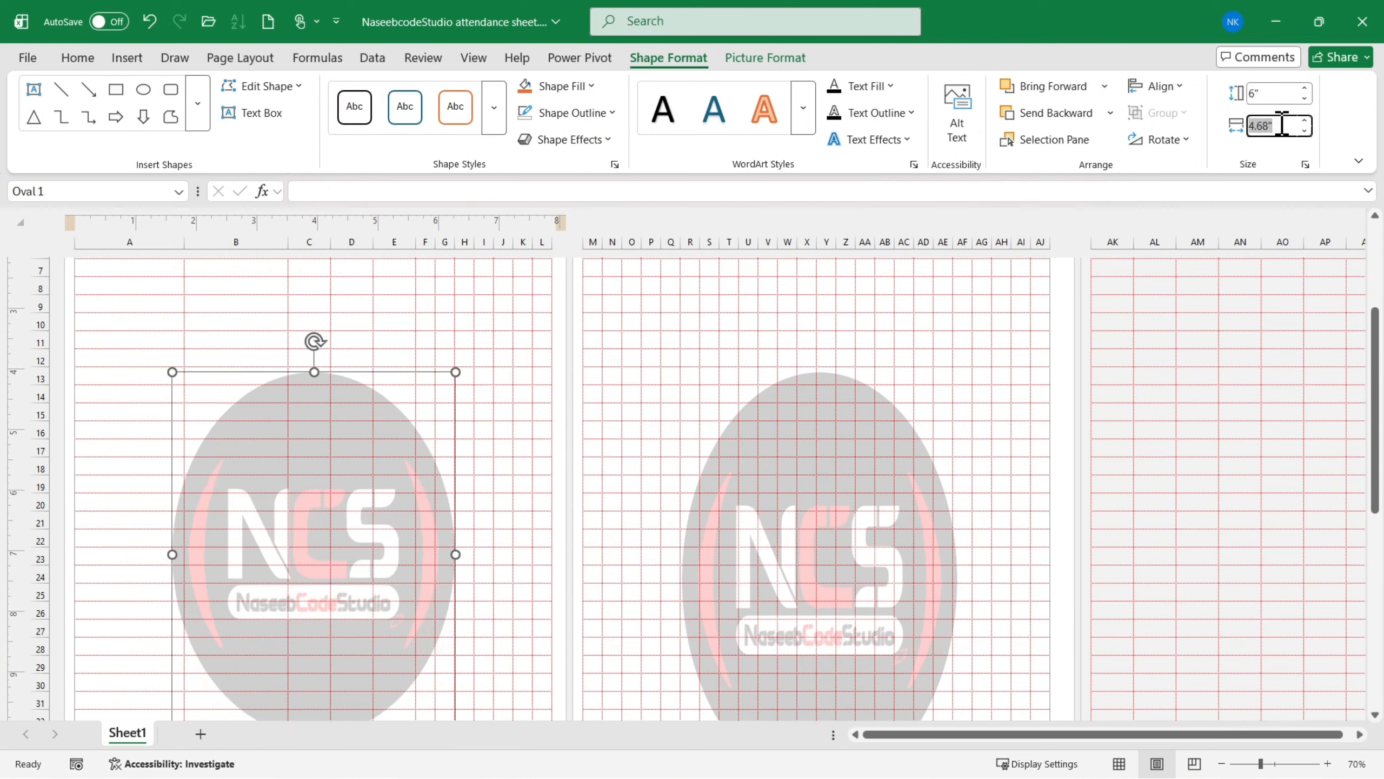
text(6)
click(537, 426)
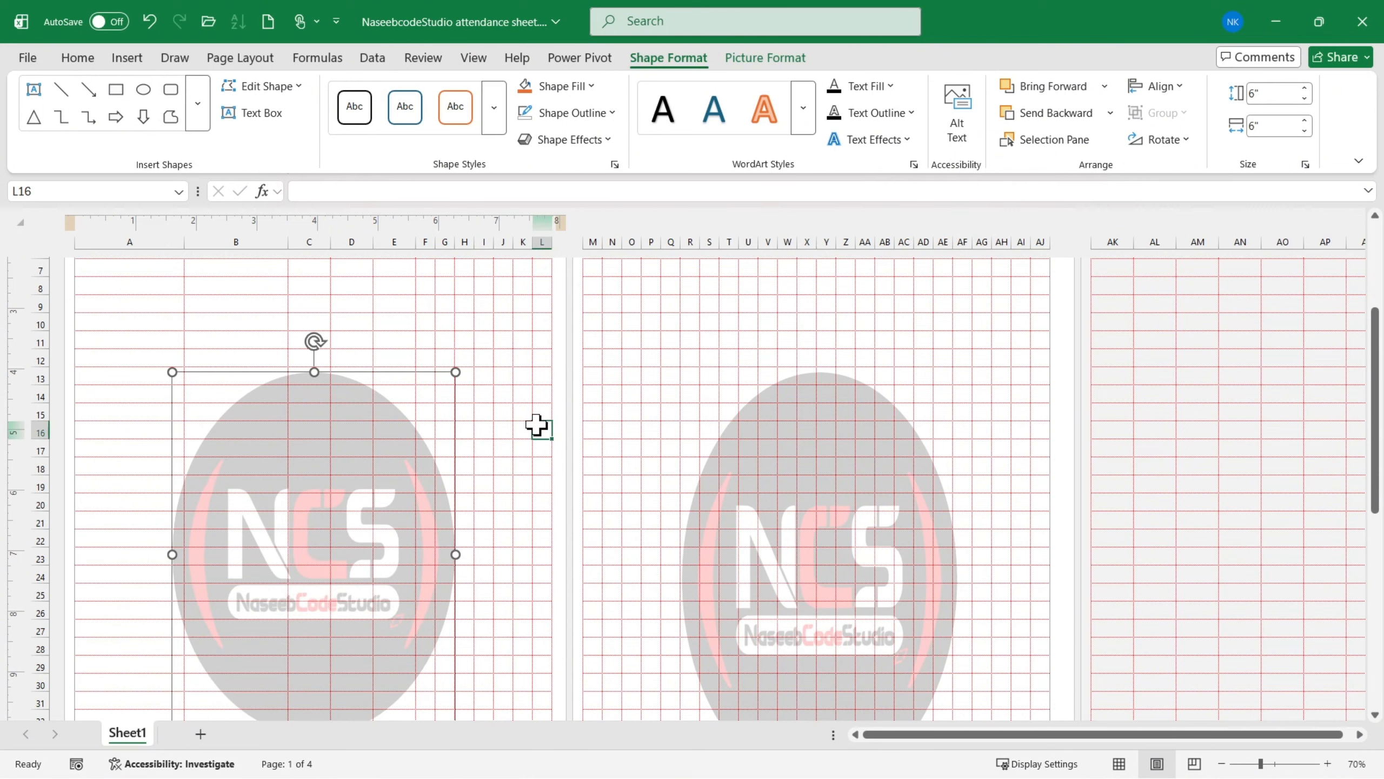
- Center the resized logo circle in the first page's table and replace the second page's stretched logo with a copy of it
click(411, 513)
drag(401, 510, 840, 461)
click(886, 520)
key(Delete)
click(355, 485)
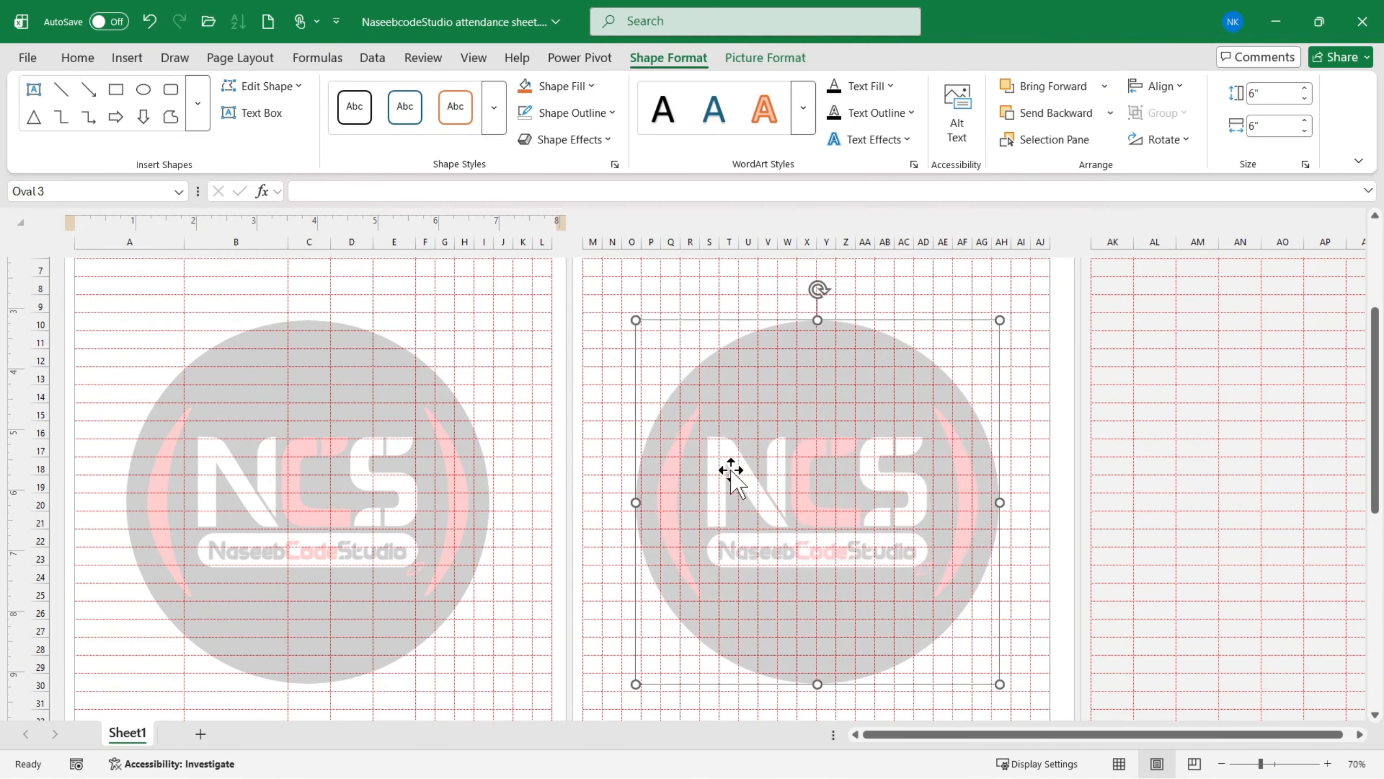
- Check the page layout of the whole sheet and preview the printout
scroll(676, 458, down, 4)
scroll(509, 469, up, 1)
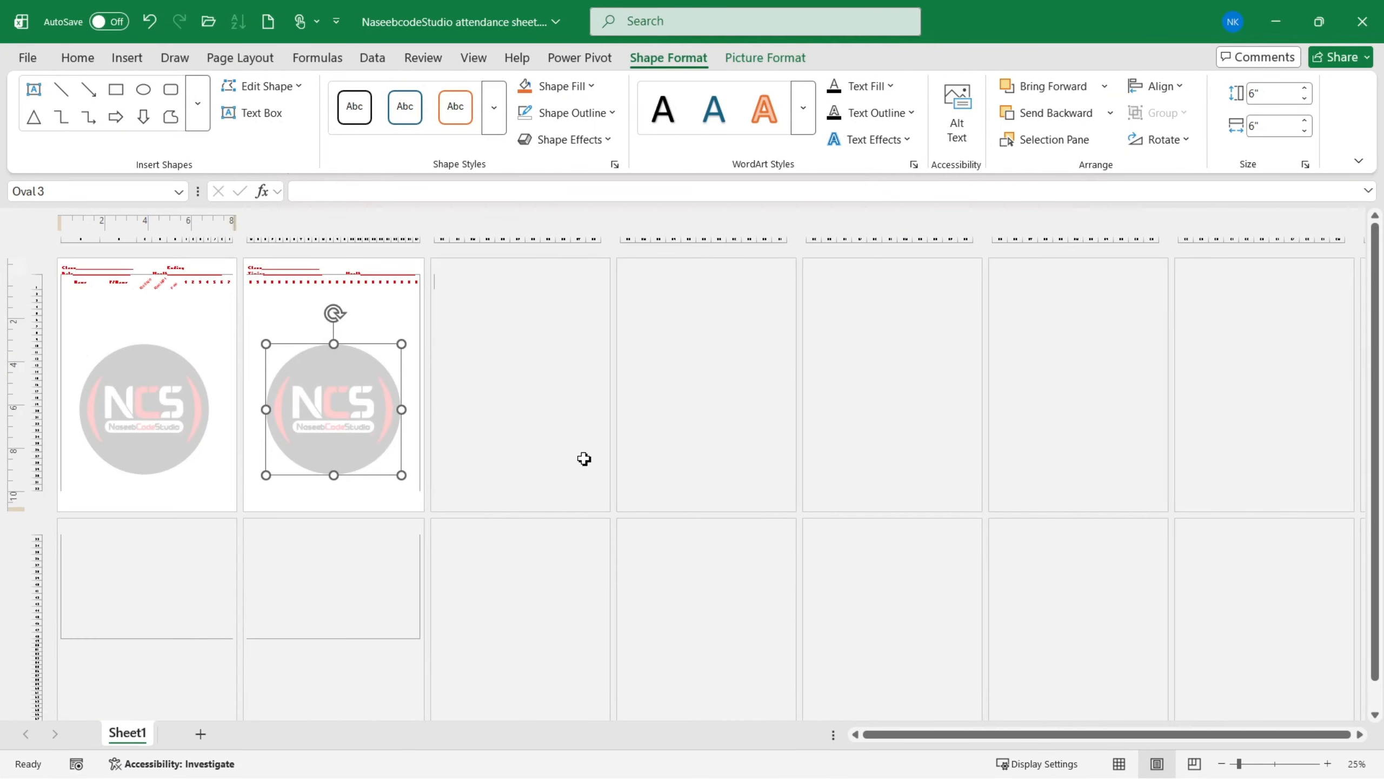
click(257, 339)
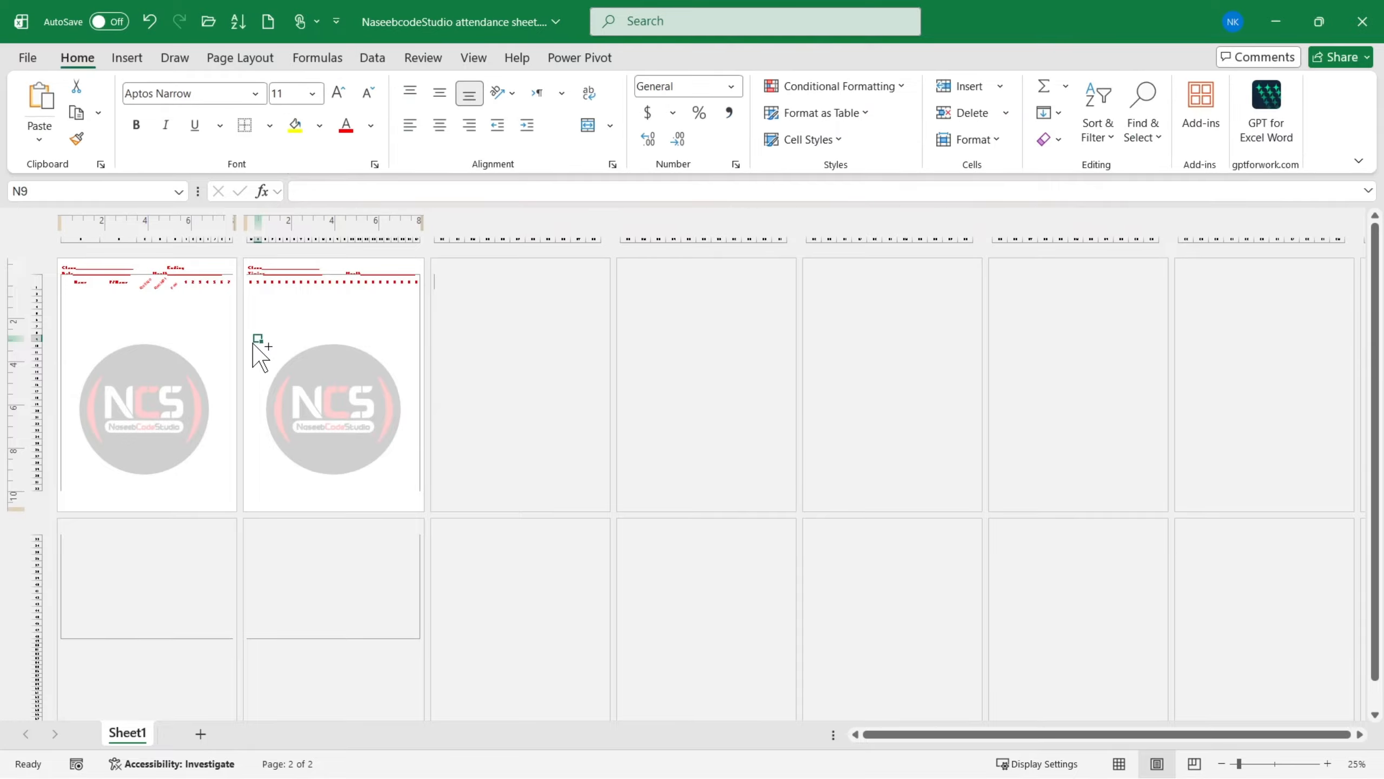
key(ctrl+p)
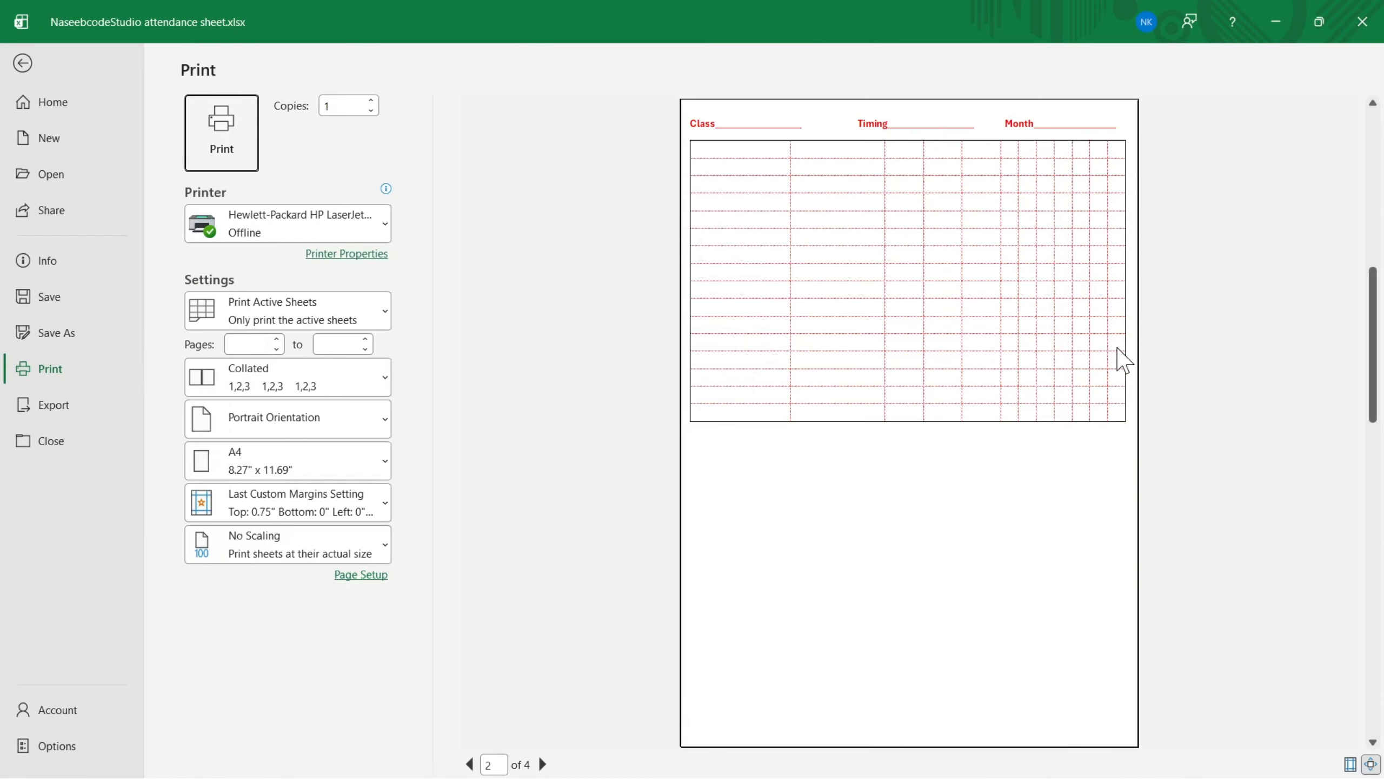
- Review the pages in the print preview for spillover beyond the two attendance pages and return to the sheet
scroll(1063, 365, down, 2)
scroll(1044, 380, up, 1)
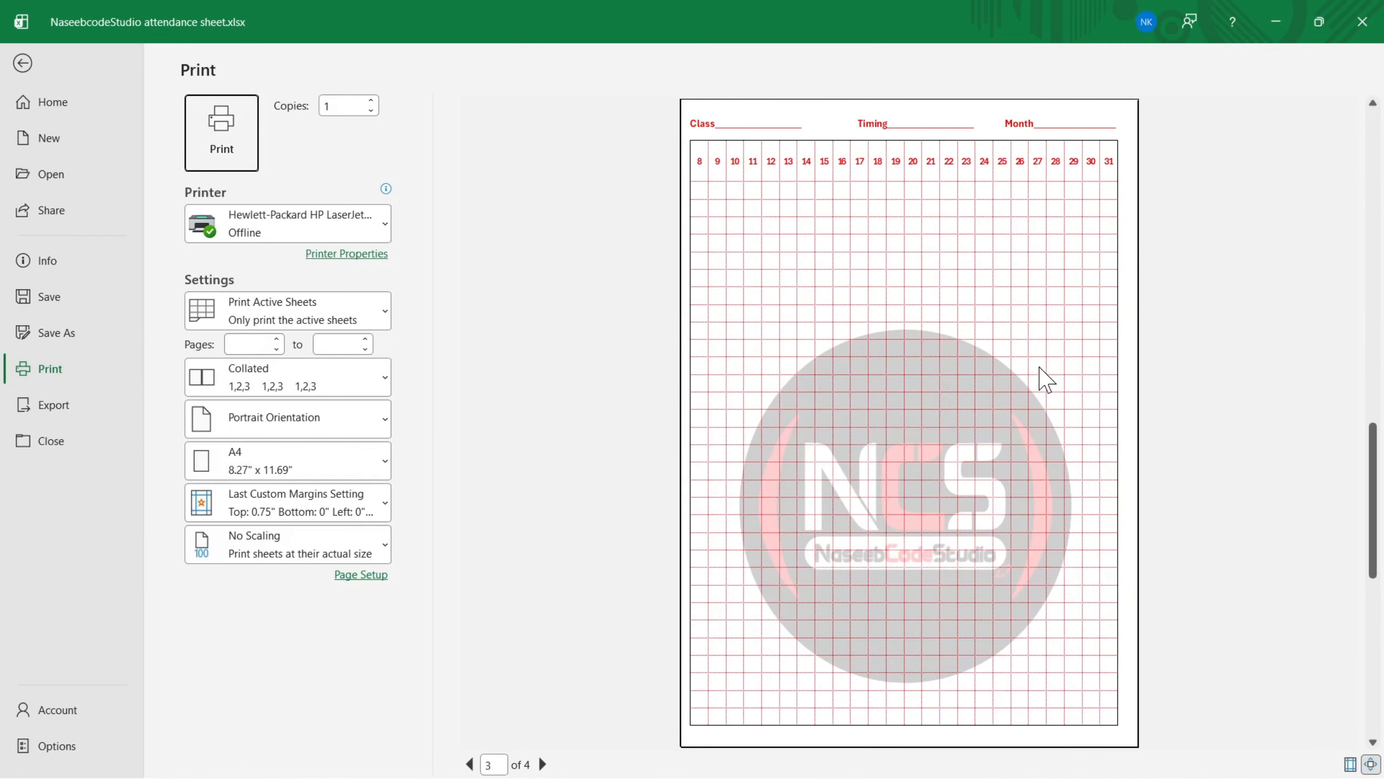
scroll(1044, 380, up, 2)
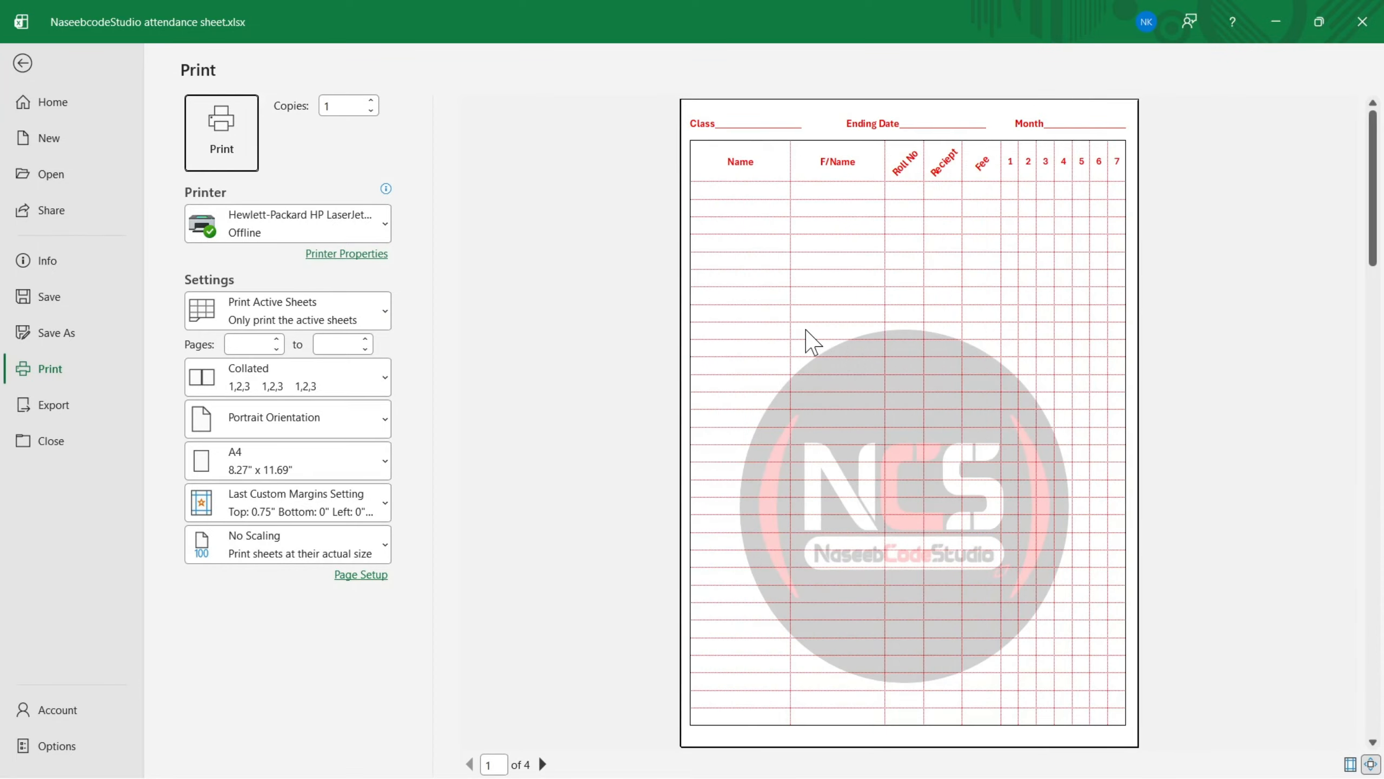
scroll(808, 340, down, 2)
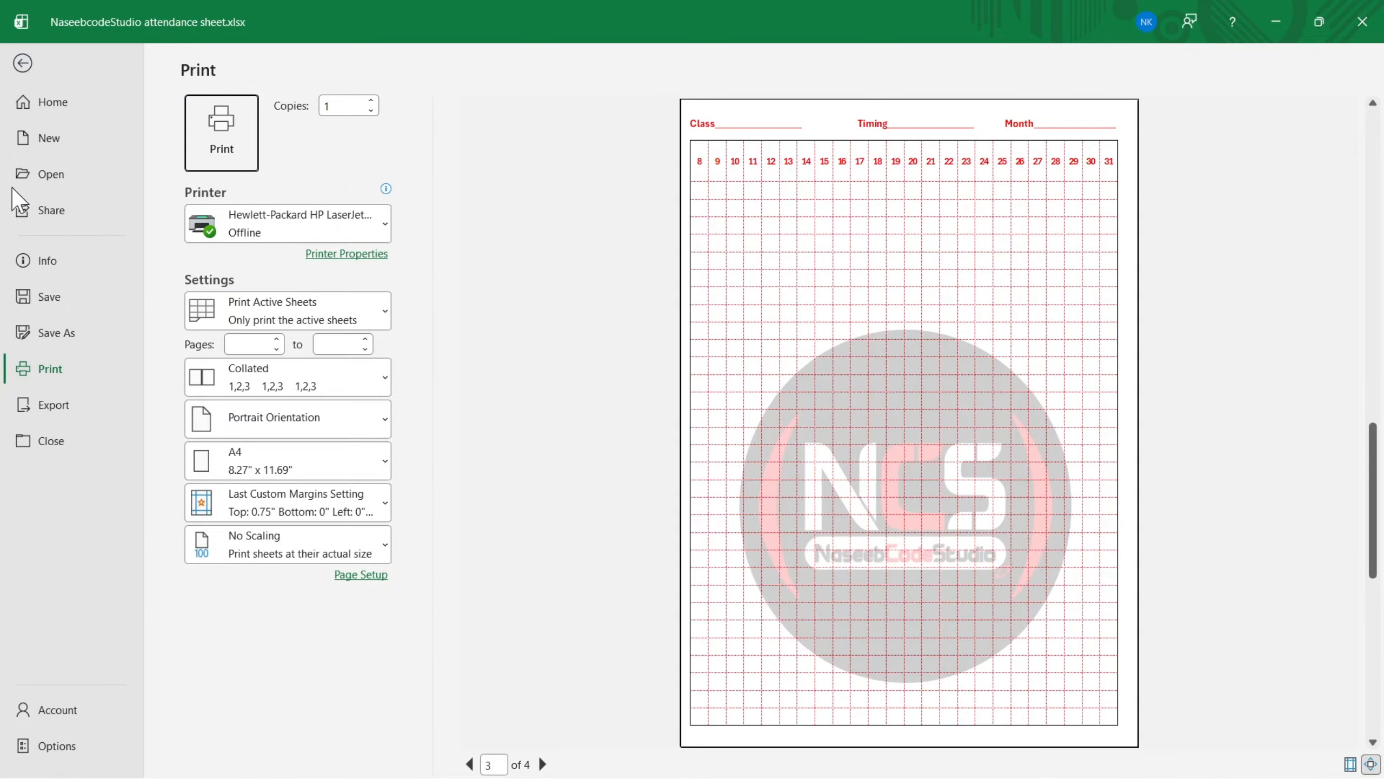
click(22, 64)
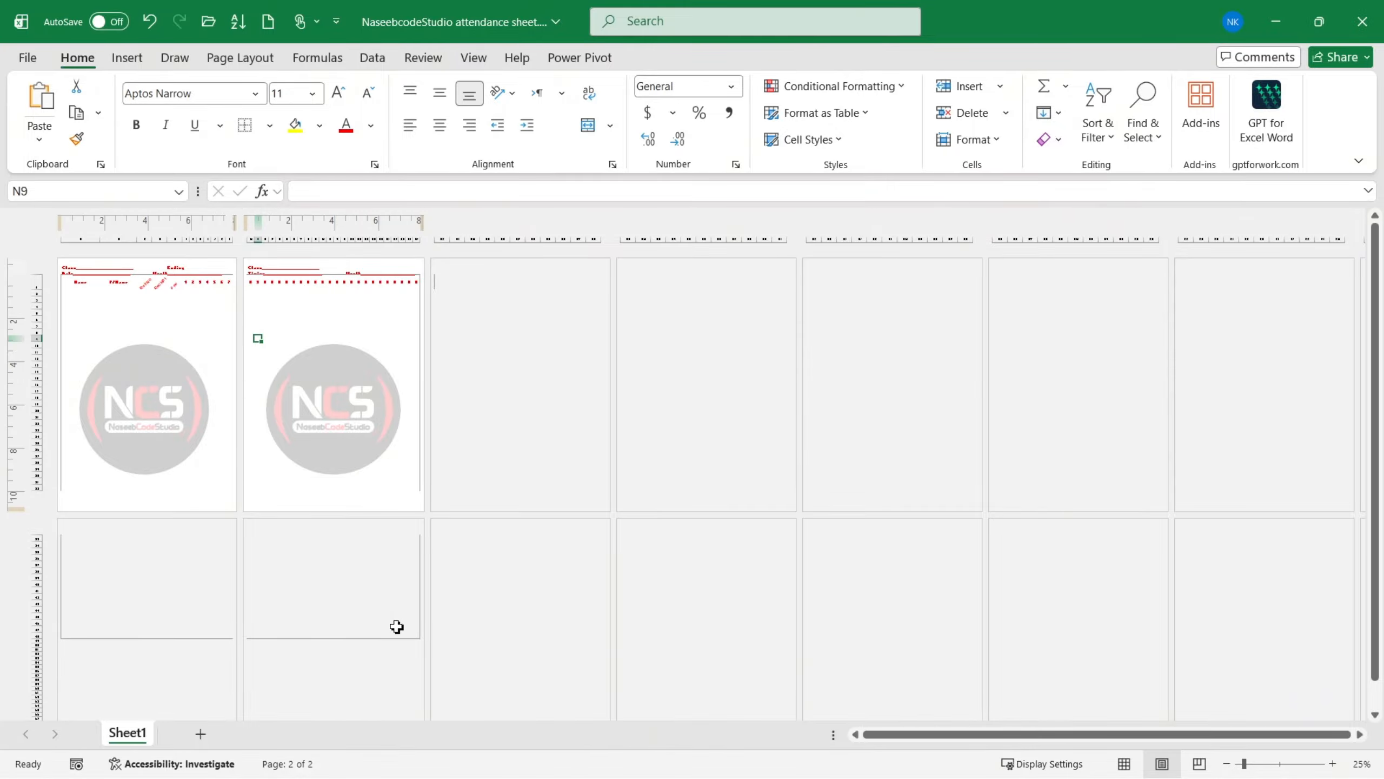
- Select the leftover rows on the lower two pages and clear the sheet's existing print area
drag(412, 632, 65, 524)
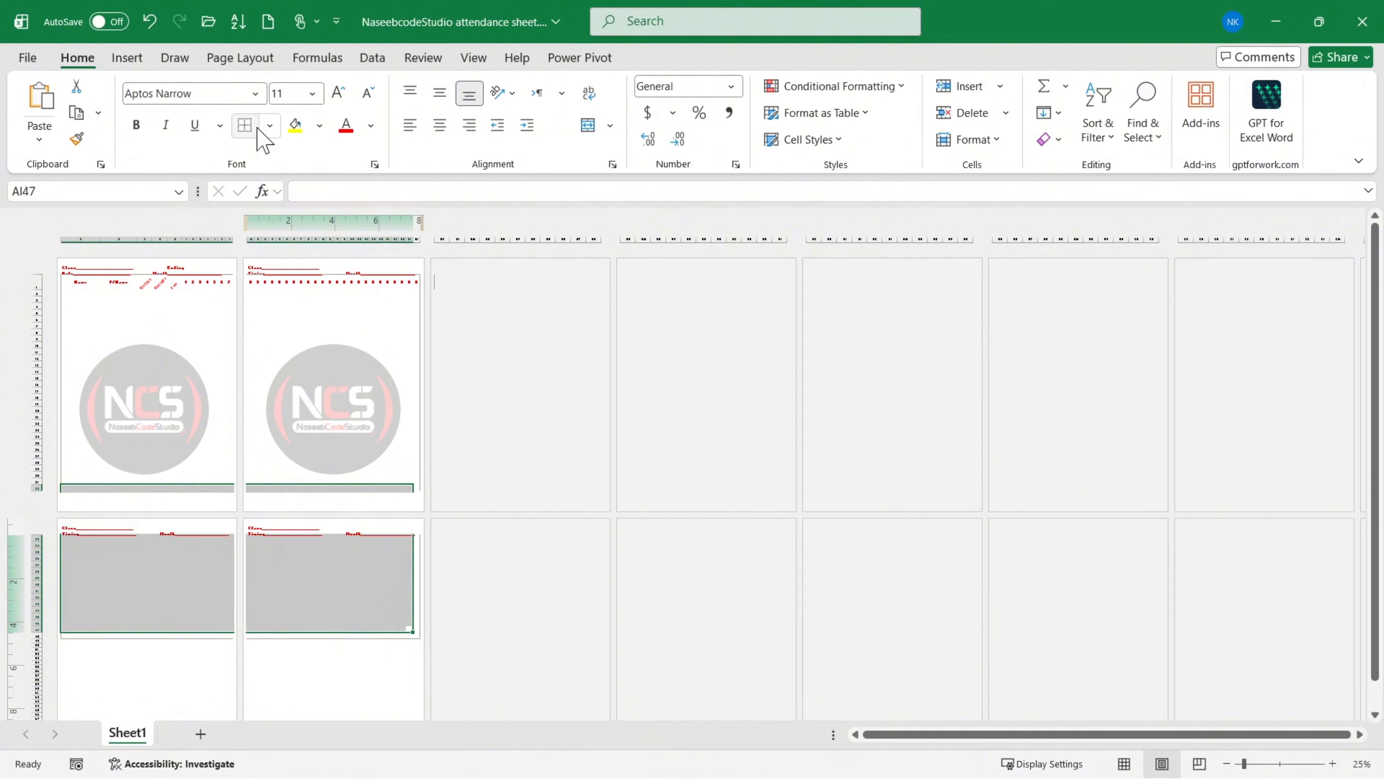
click(240, 60)
click(335, 137)
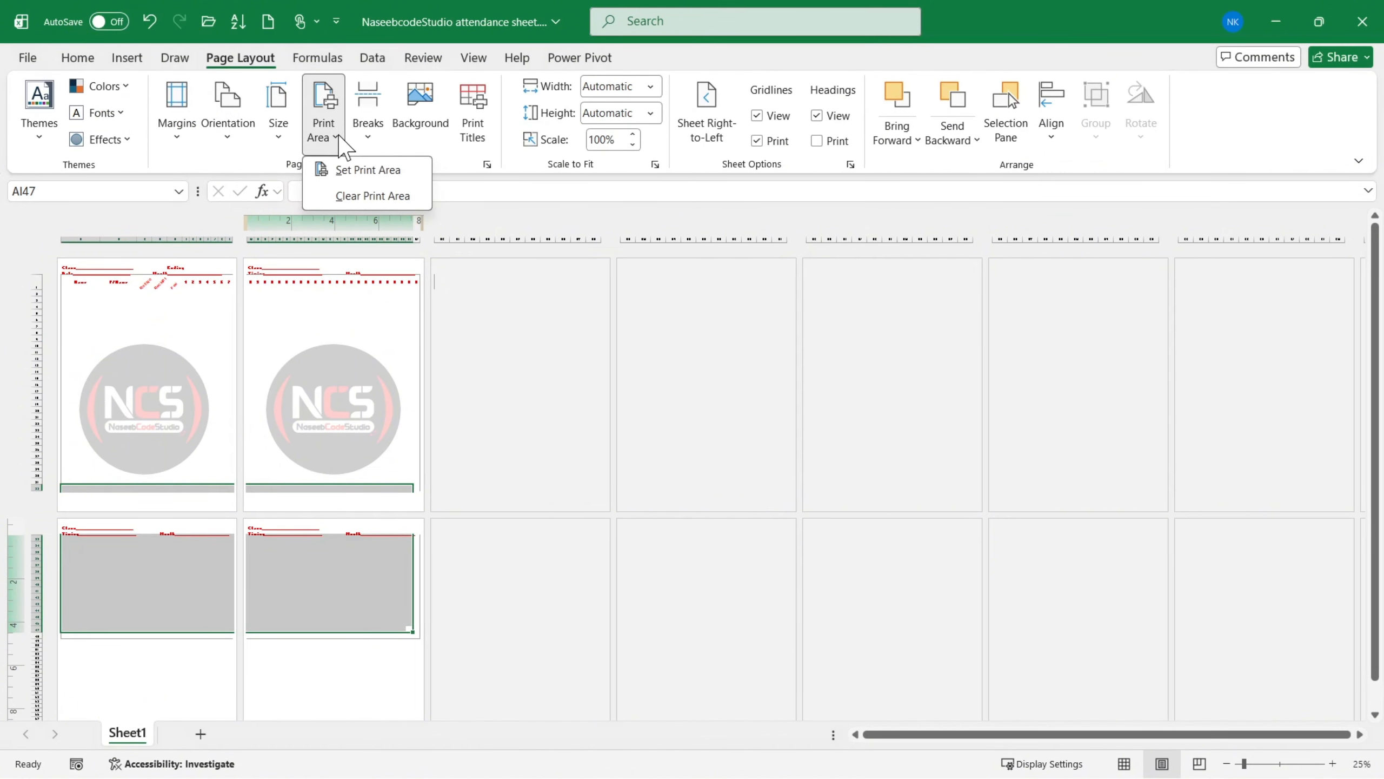
click(343, 185)
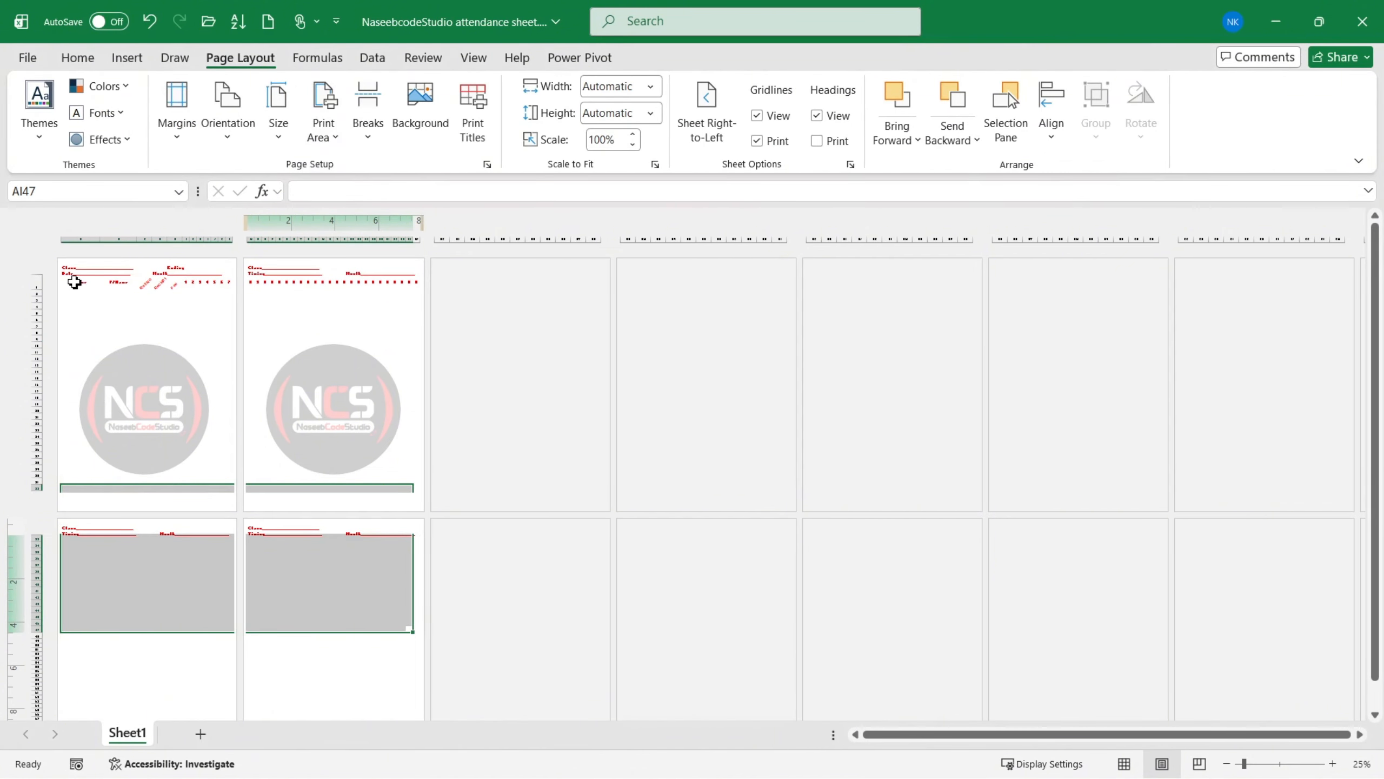
- Set the print area to the two attendance tables only, covering cells A1 to AJ32
ctrl+scroll(71, 289, up, 4)
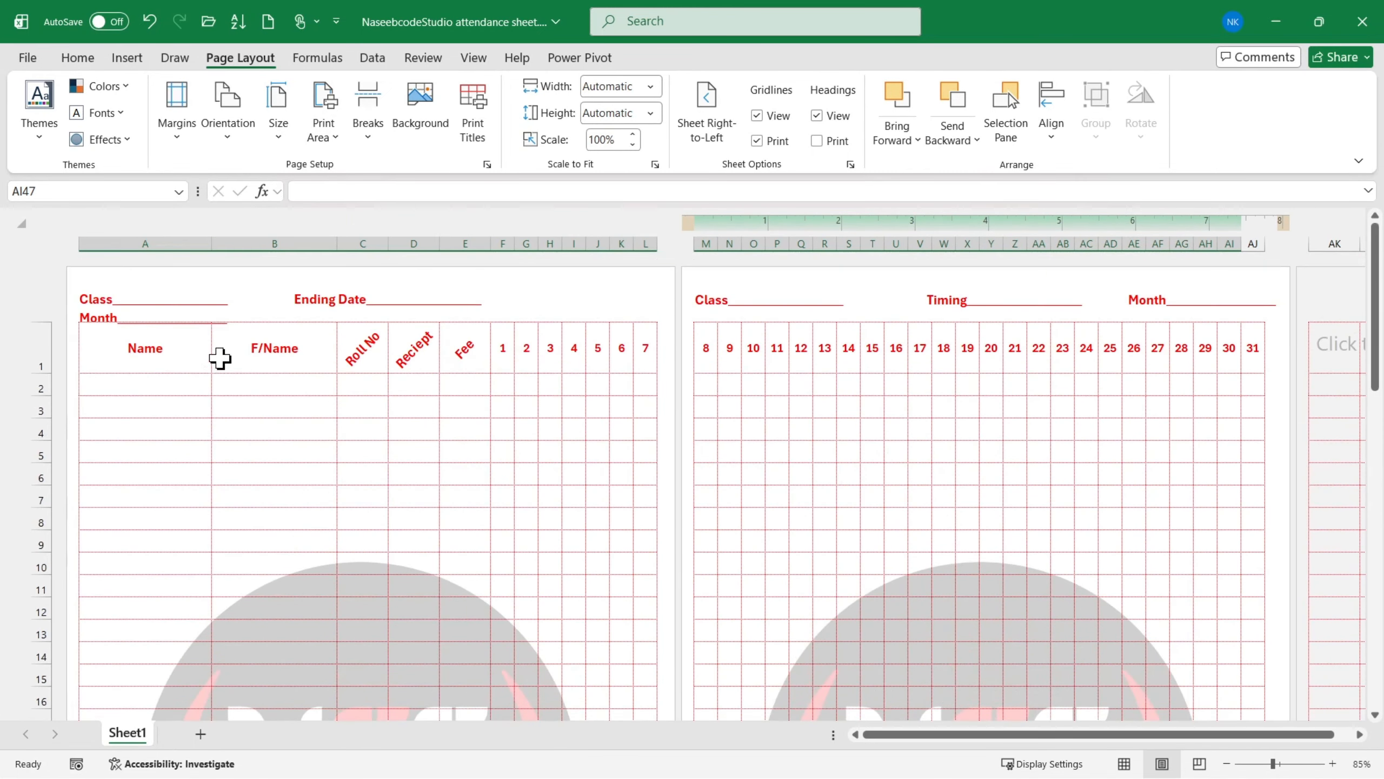
drag(136, 349, 1264, 299)
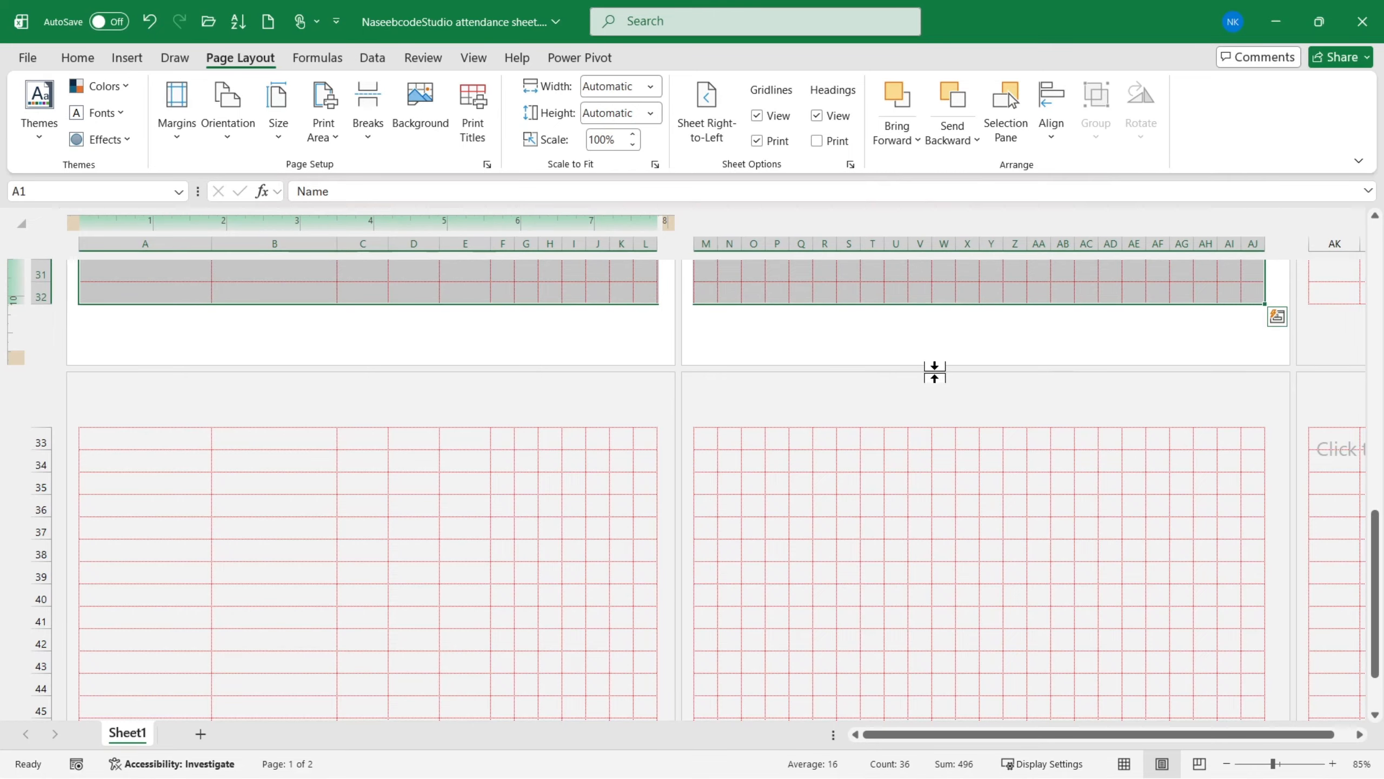
scroll(935, 372, up, 3)
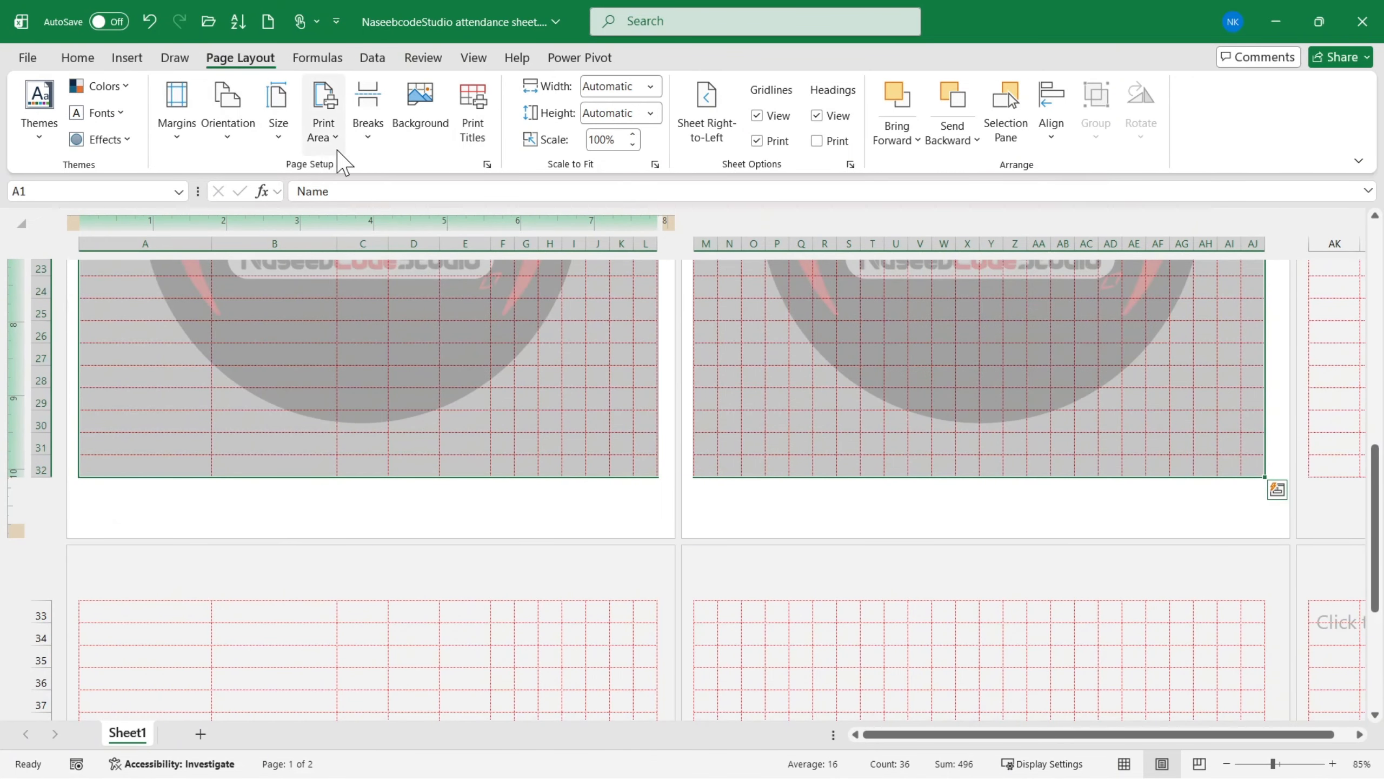
click(319, 143)
click(363, 171)
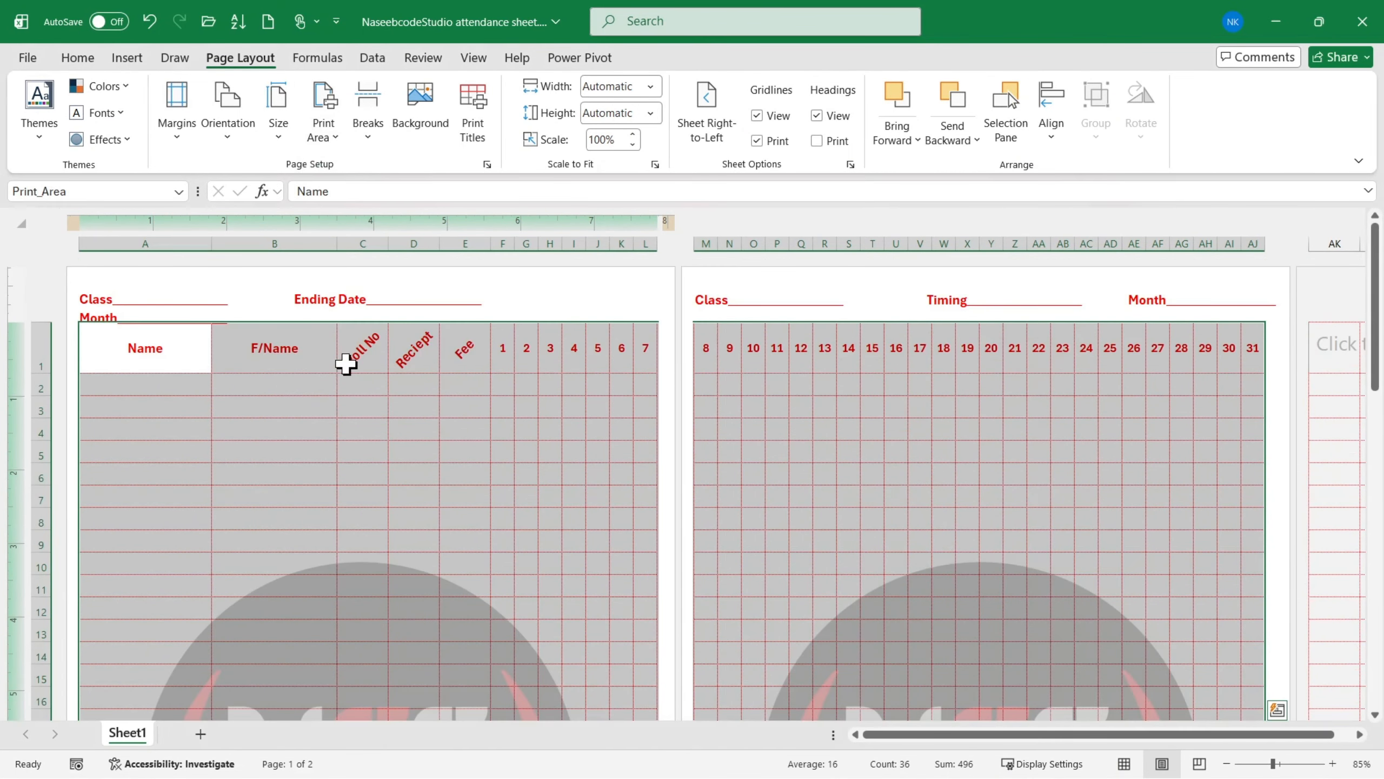
- Preview the printout with the new print area and check both attendance pages
key(ctrl+p)
scroll(915, 321, down, 1)
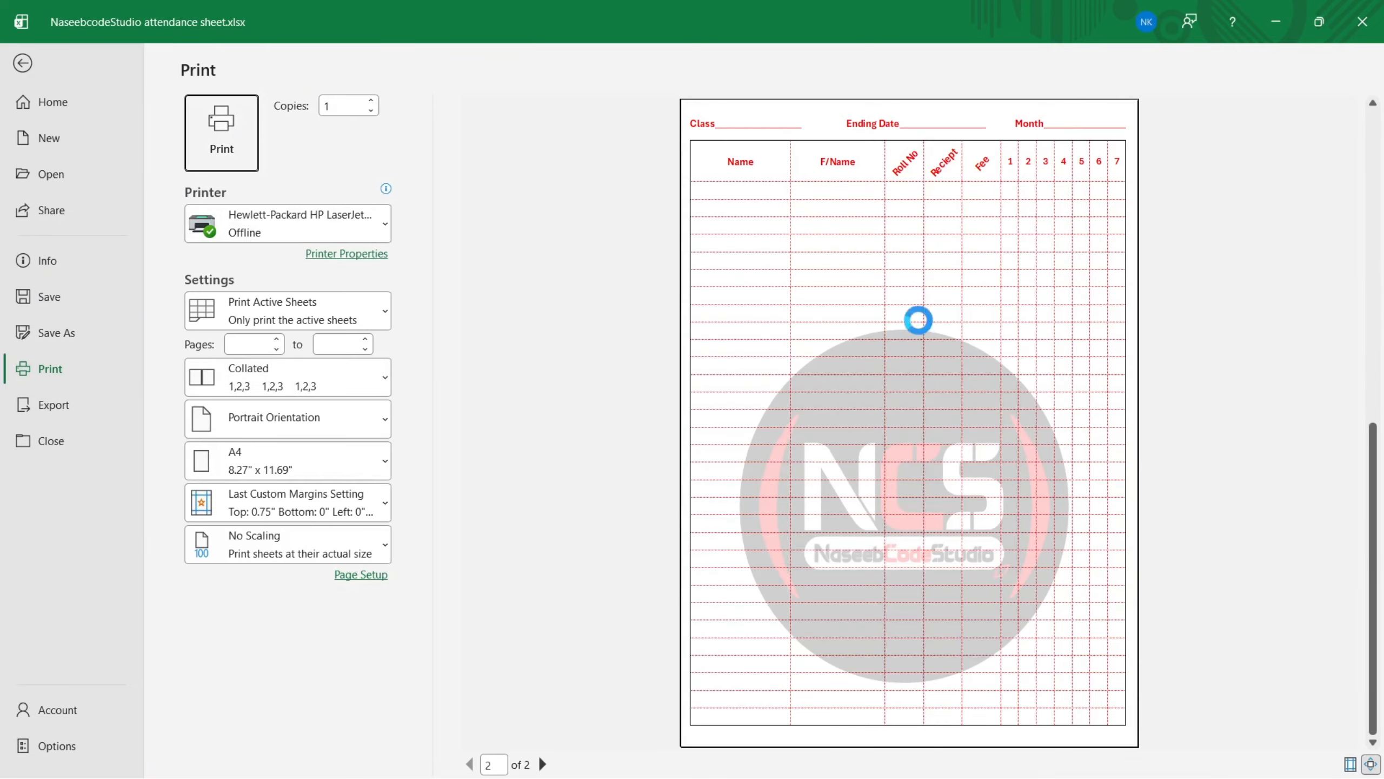
scroll(929, 342, up, 1)
scroll(932, 345, down, 1)
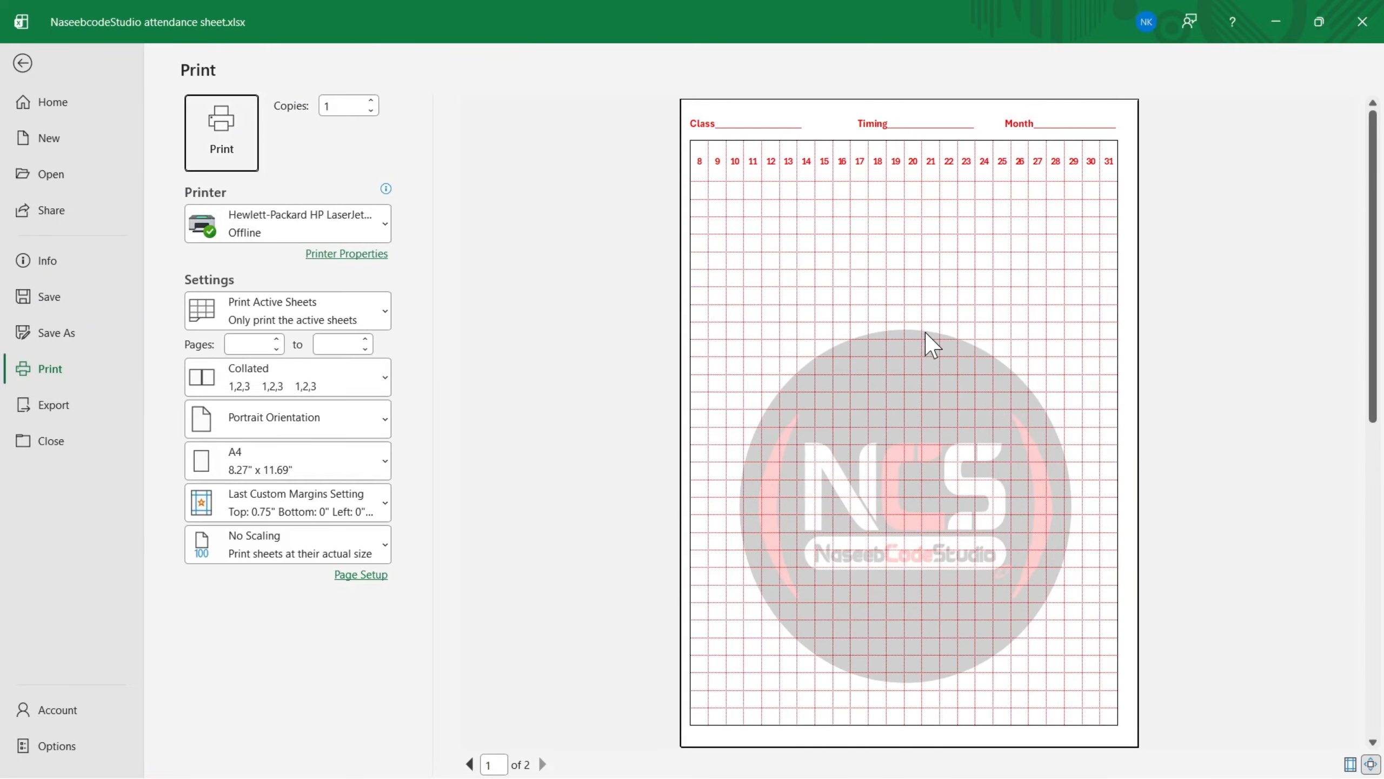
scroll(932, 344, up, 1)
scroll(925, 333, down, 1)
scroll(925, 331, up, 1)
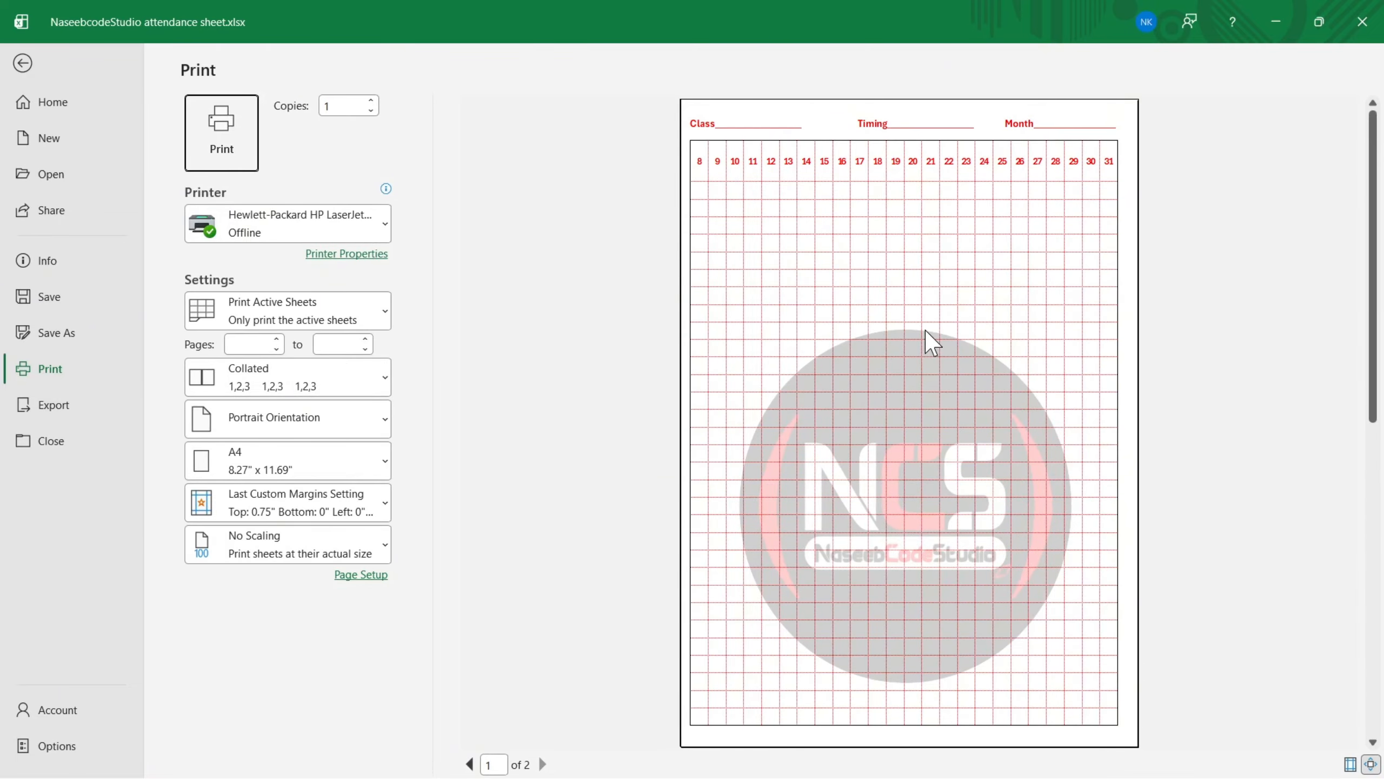